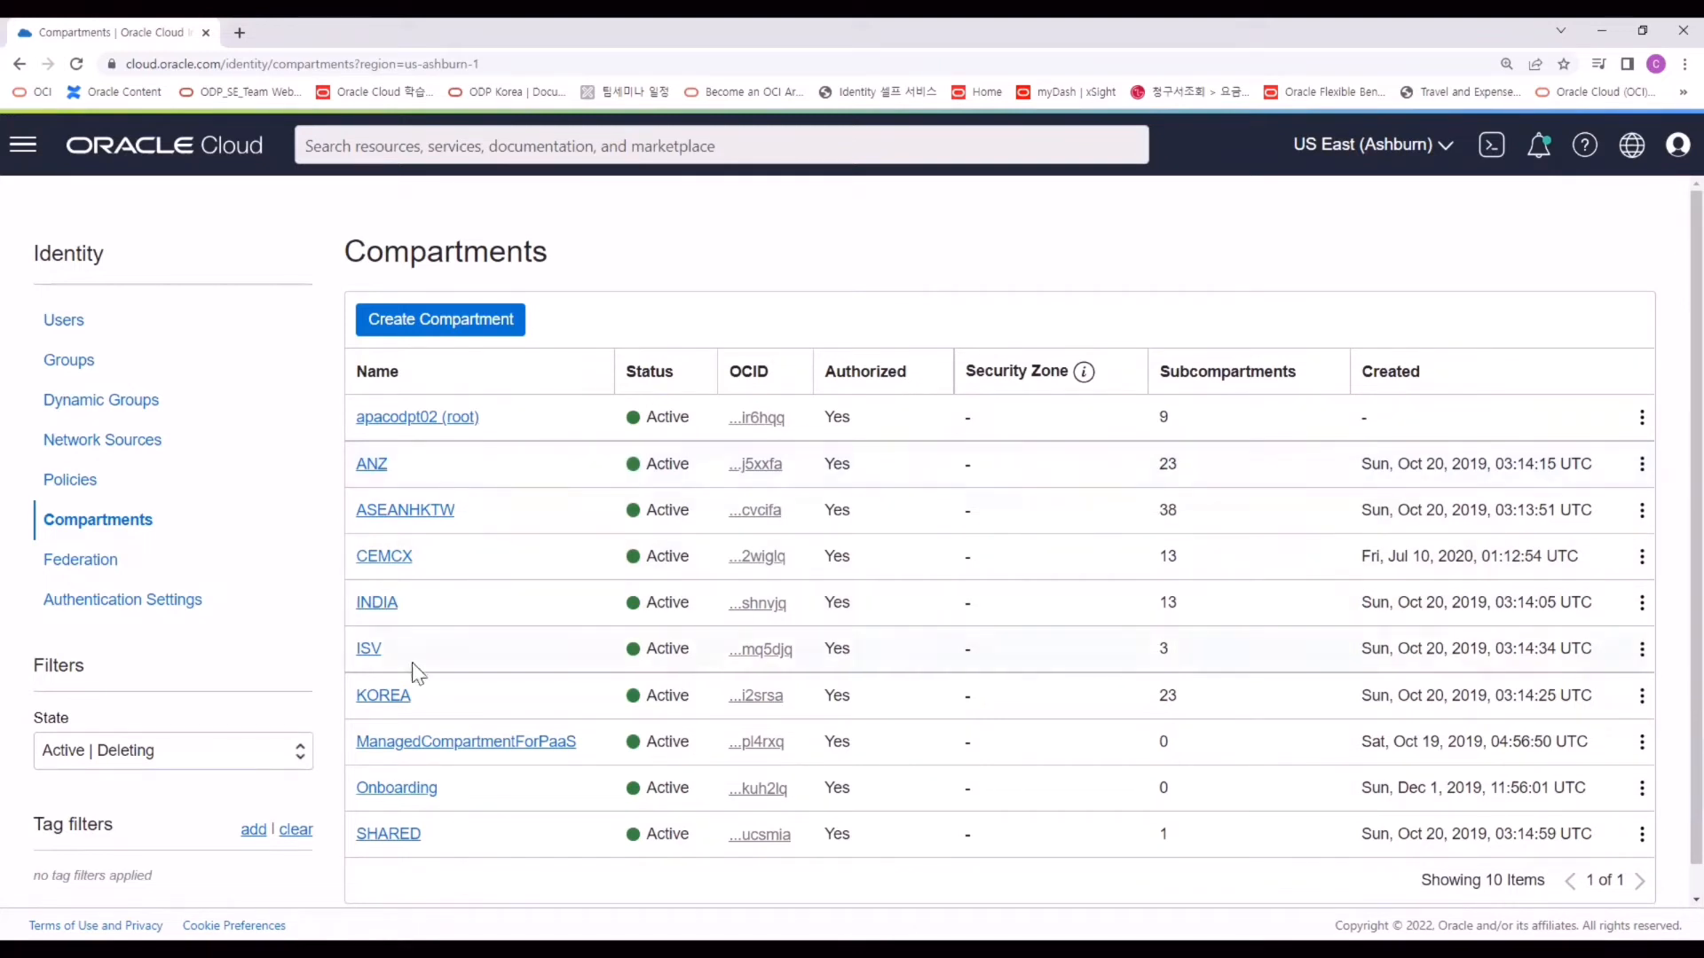
Navigate into the team member's child compartment under KOREA.
left_click(399, 696)
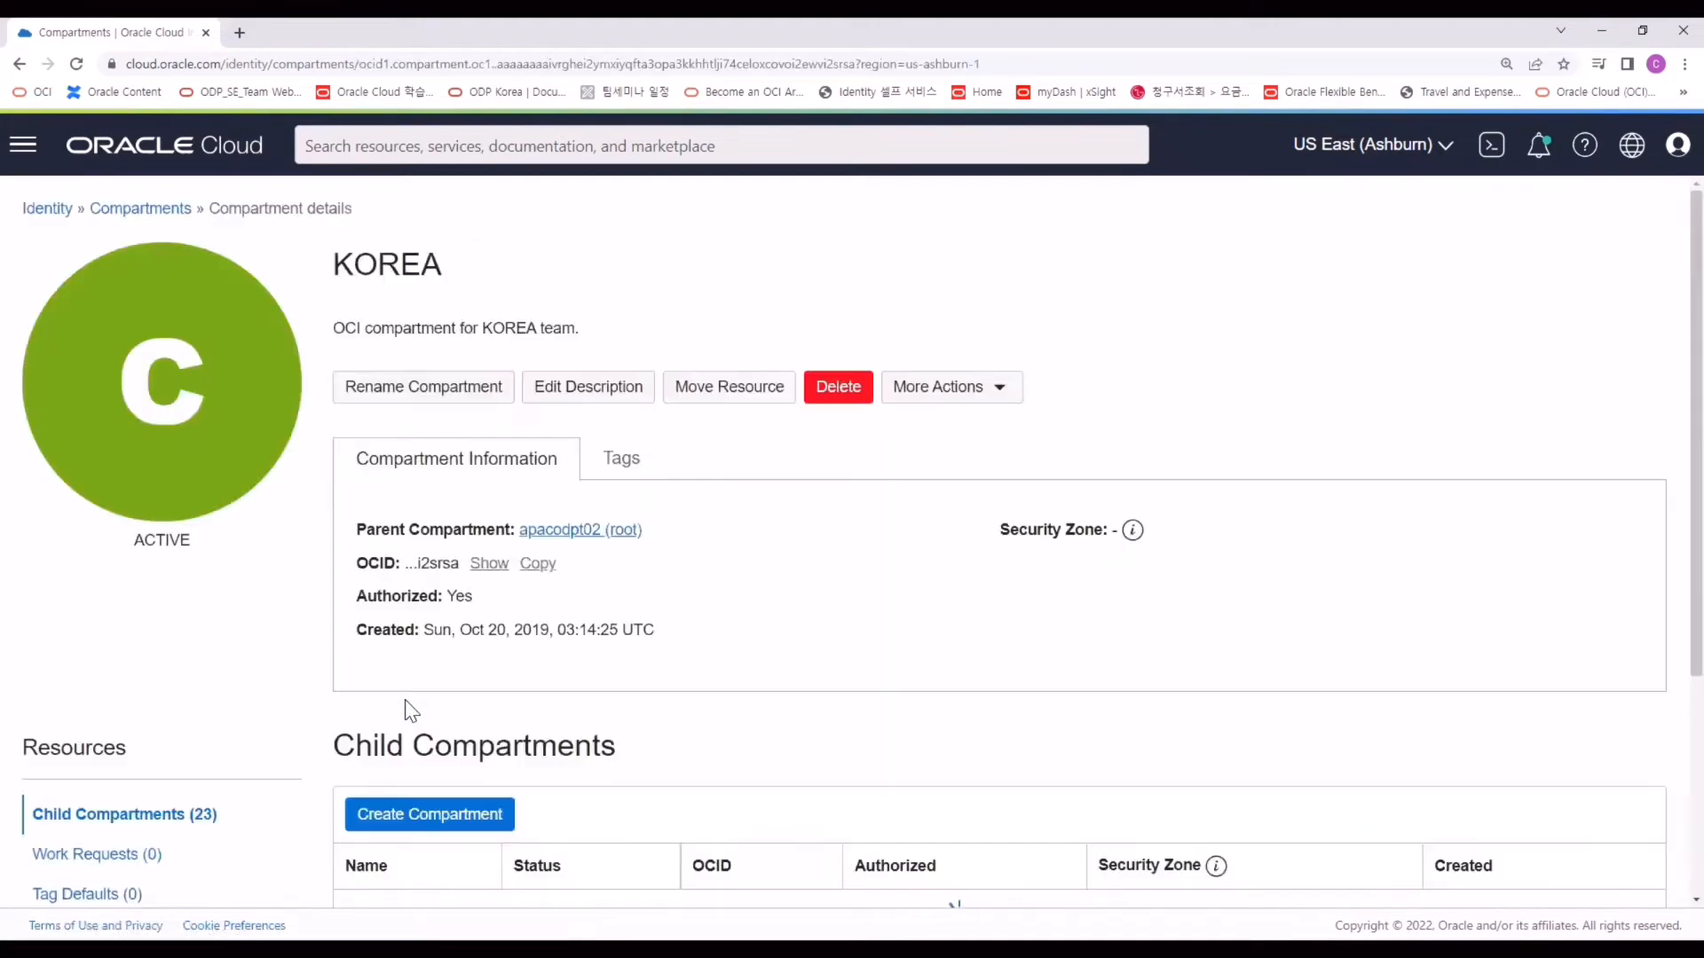
scroll(533, 749, "down", 5)
scroll(497, 728, "down", 2)
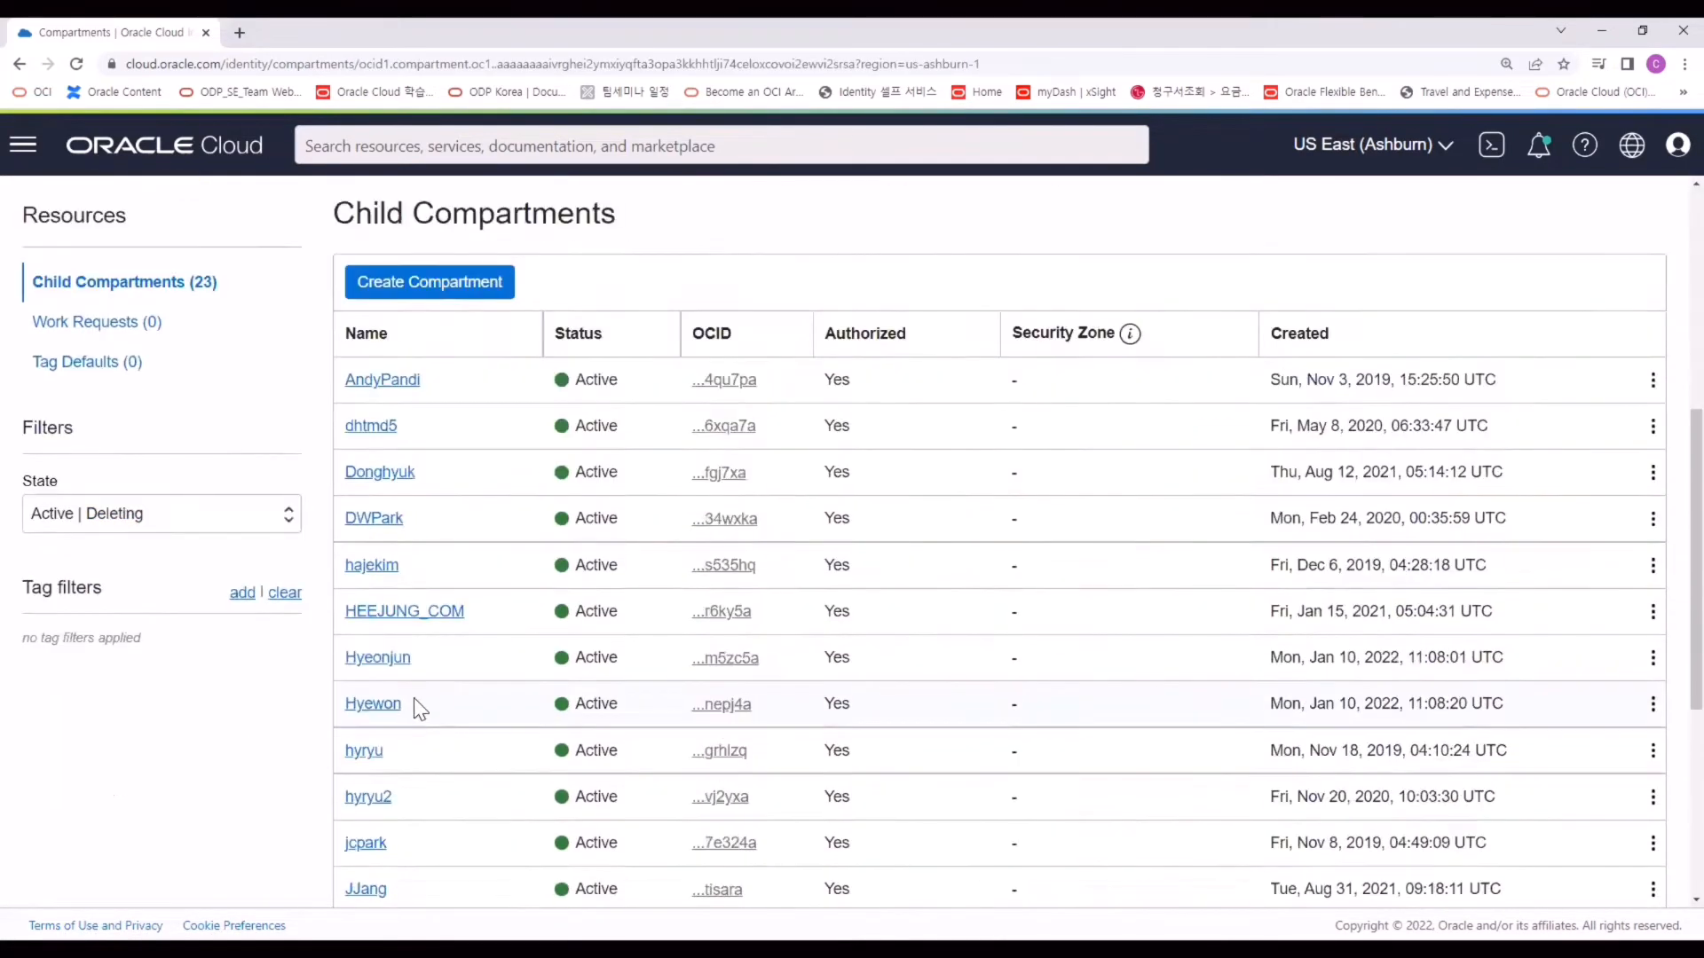
left_click(360, 705)
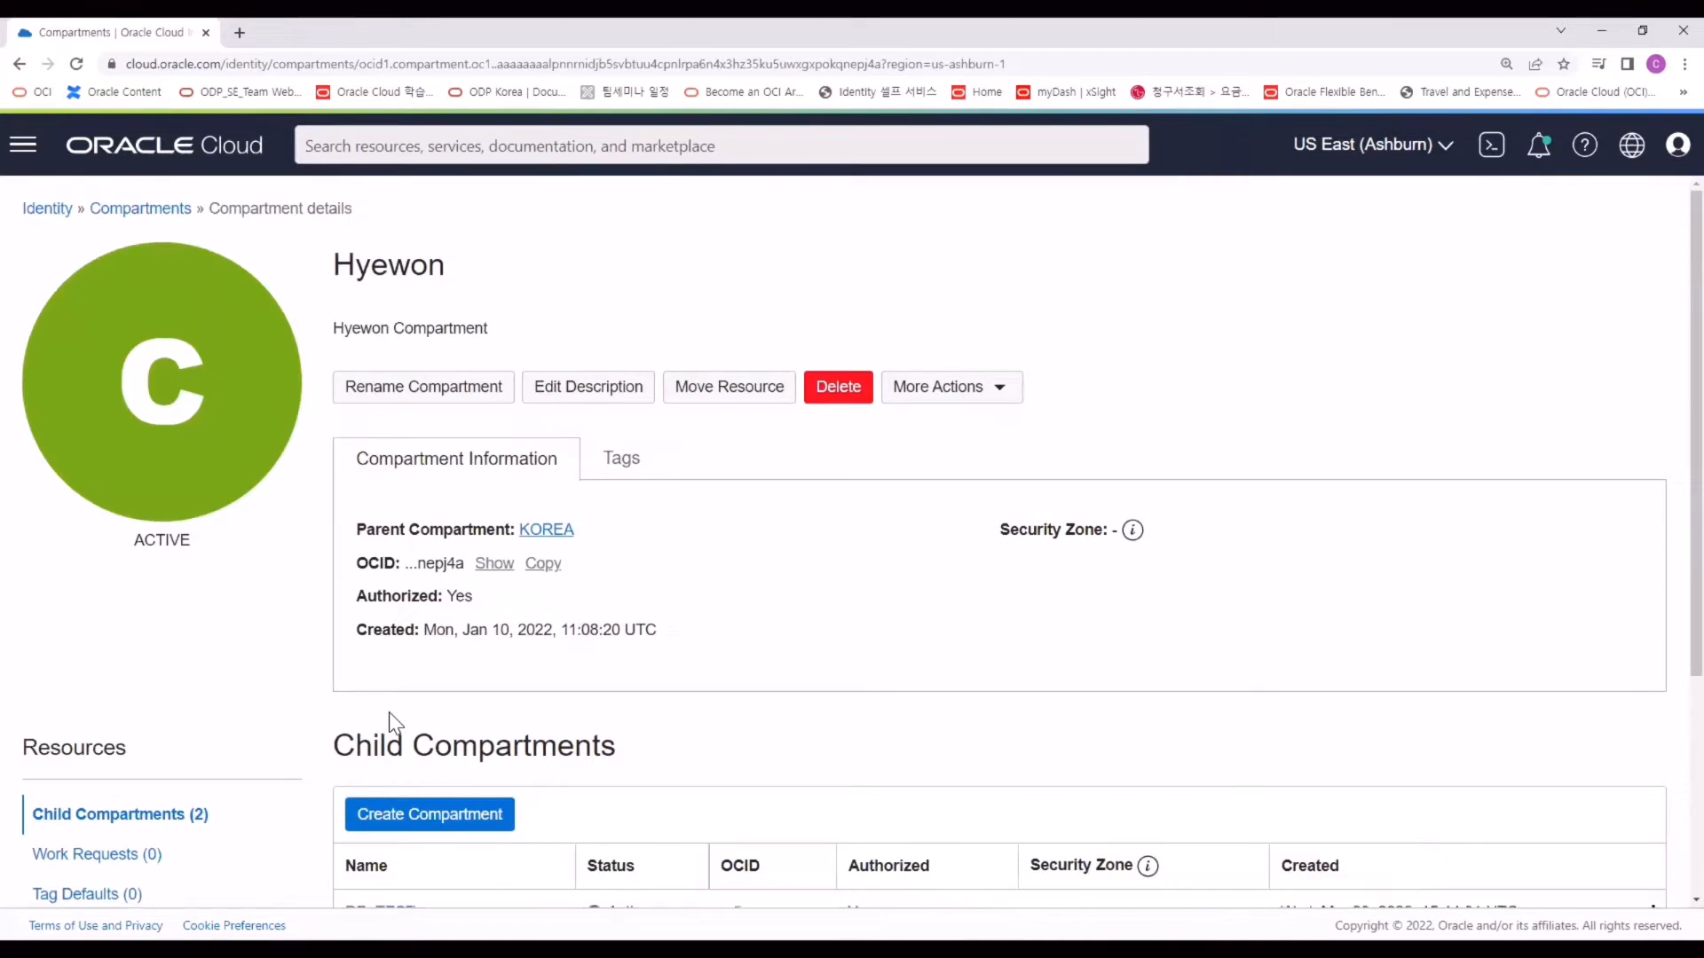
scroll(391, 723, "down", 2)
scroll(656, 630, "up", 2)
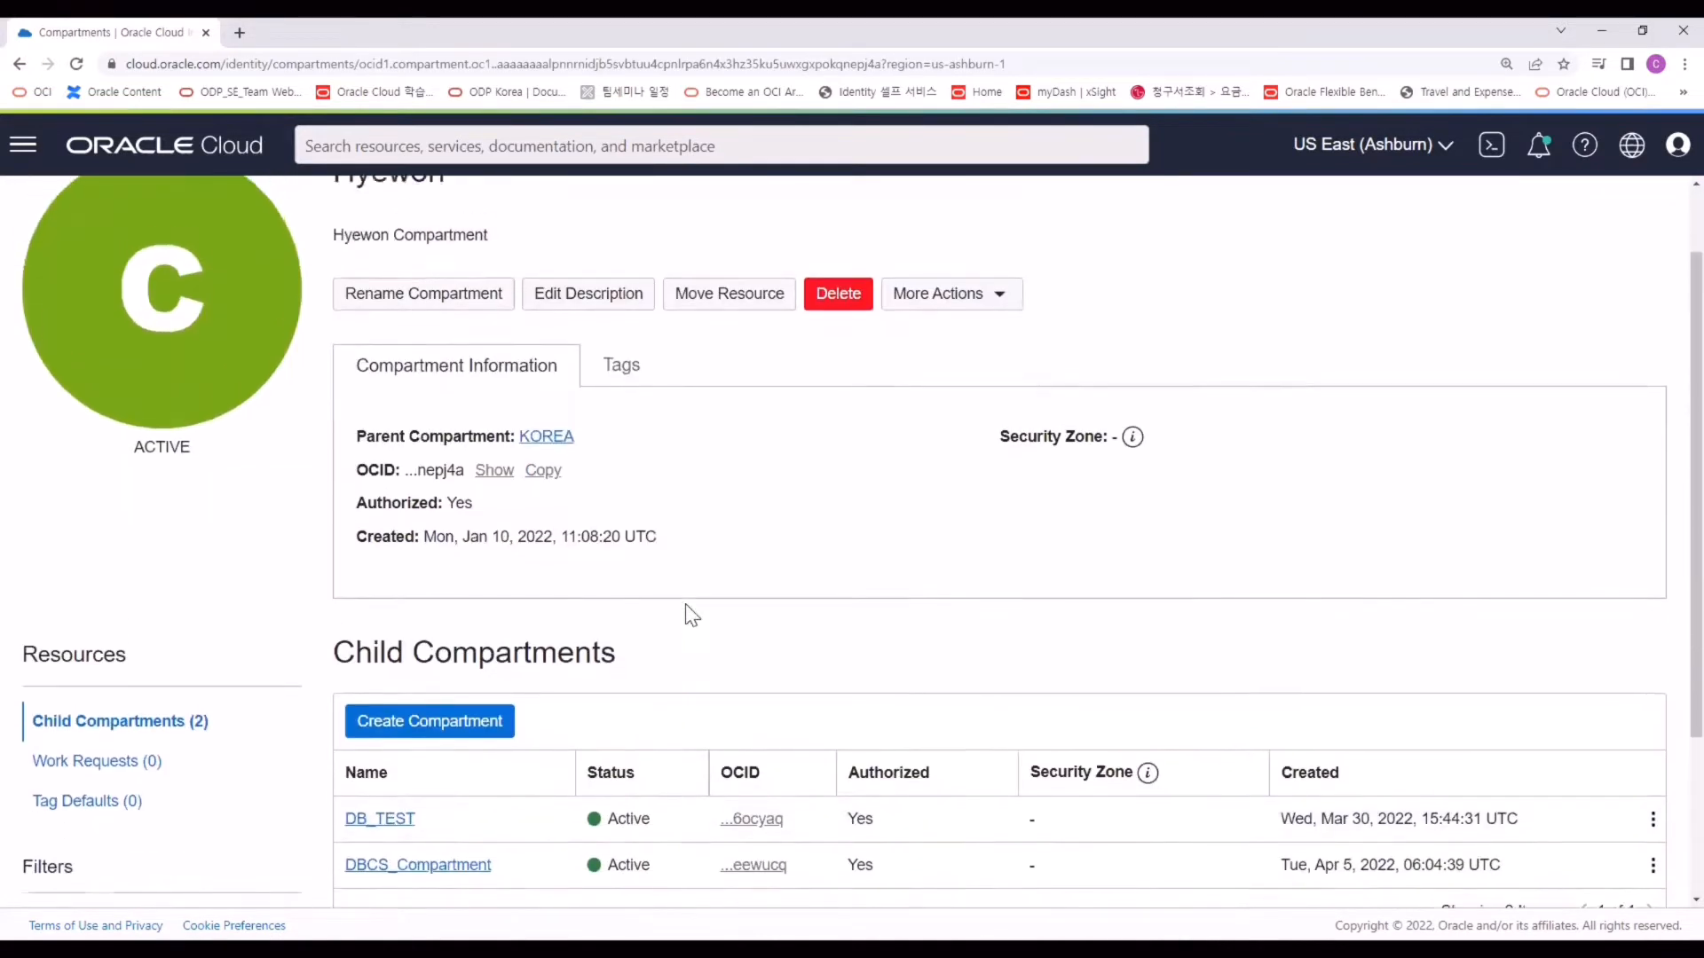
scroll(548, 745, "down", 1)
scroll(550, 756, "down", 1)
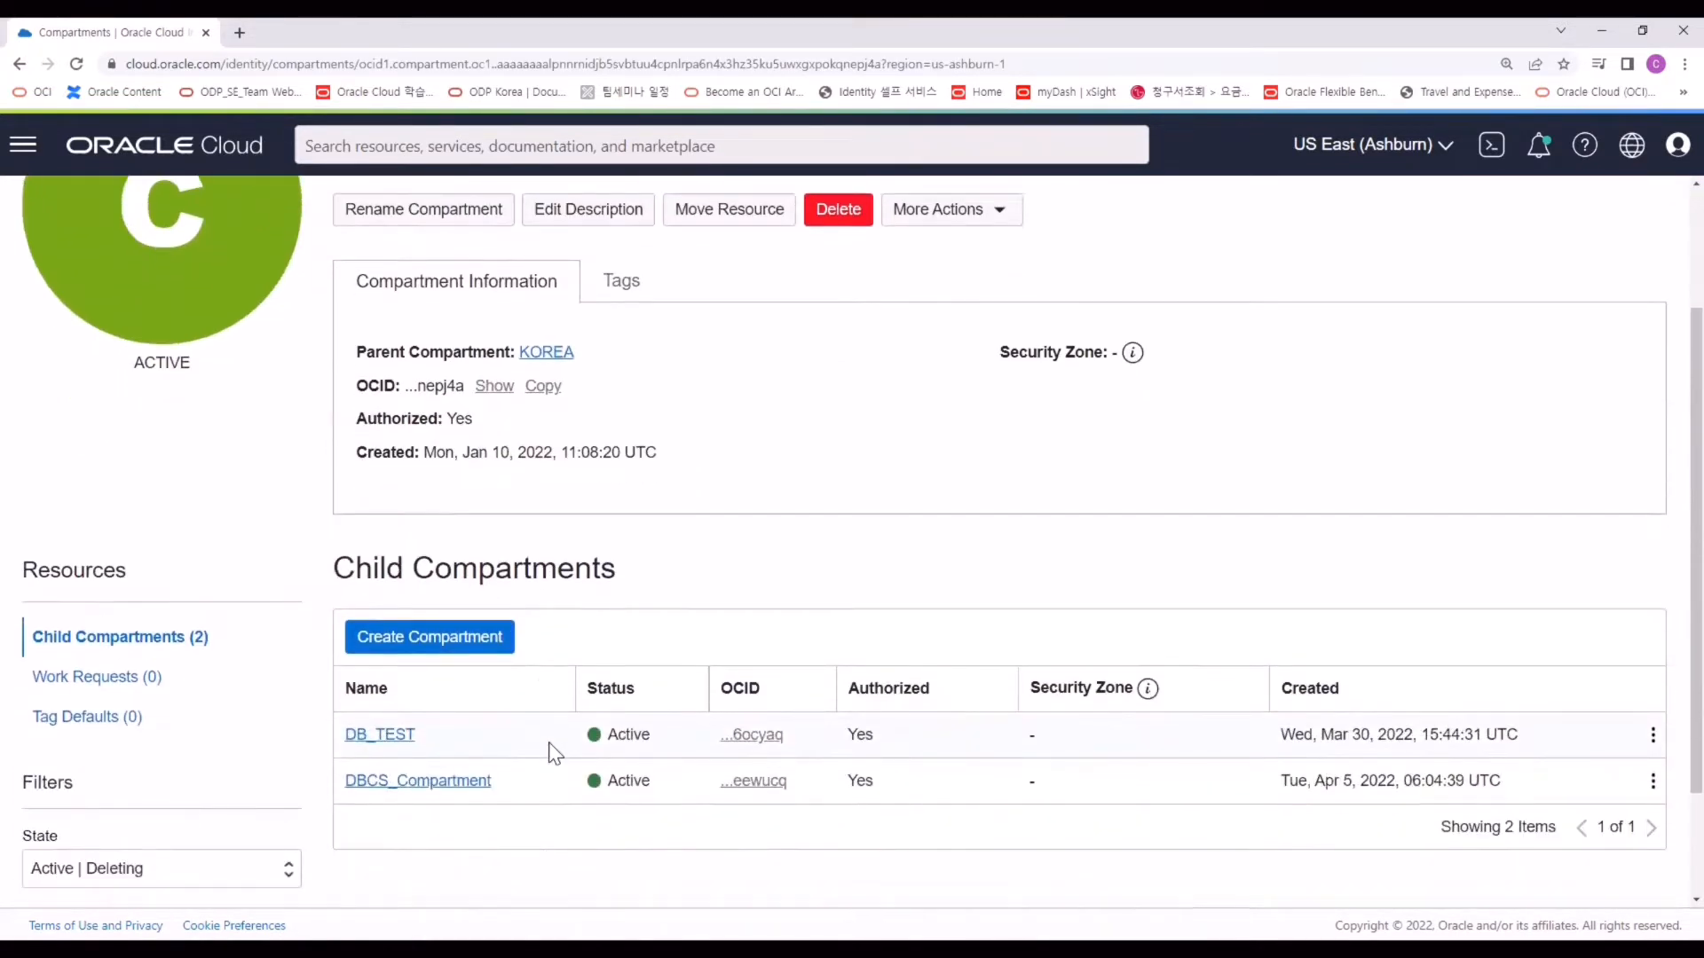
Create the DBCS_Handson compartment with description DBCS_Handson, then return to the console home.
left_click(413, 651)
scroll(589, 445, "down", 1)
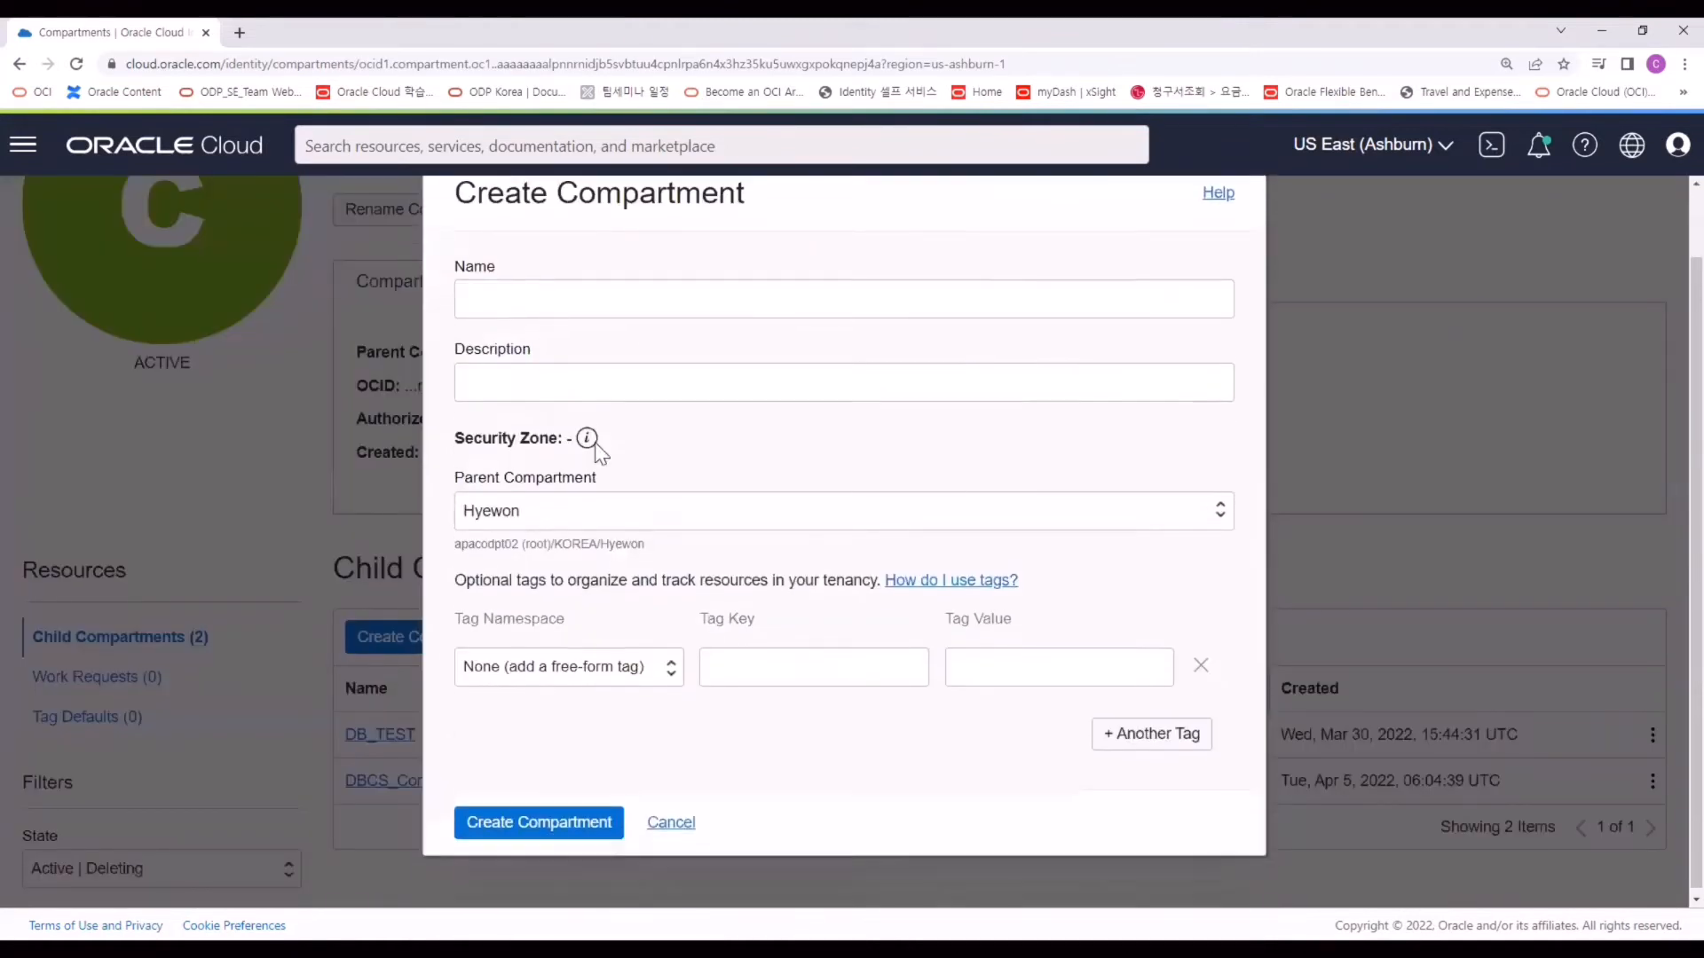
left_click(645, 295)
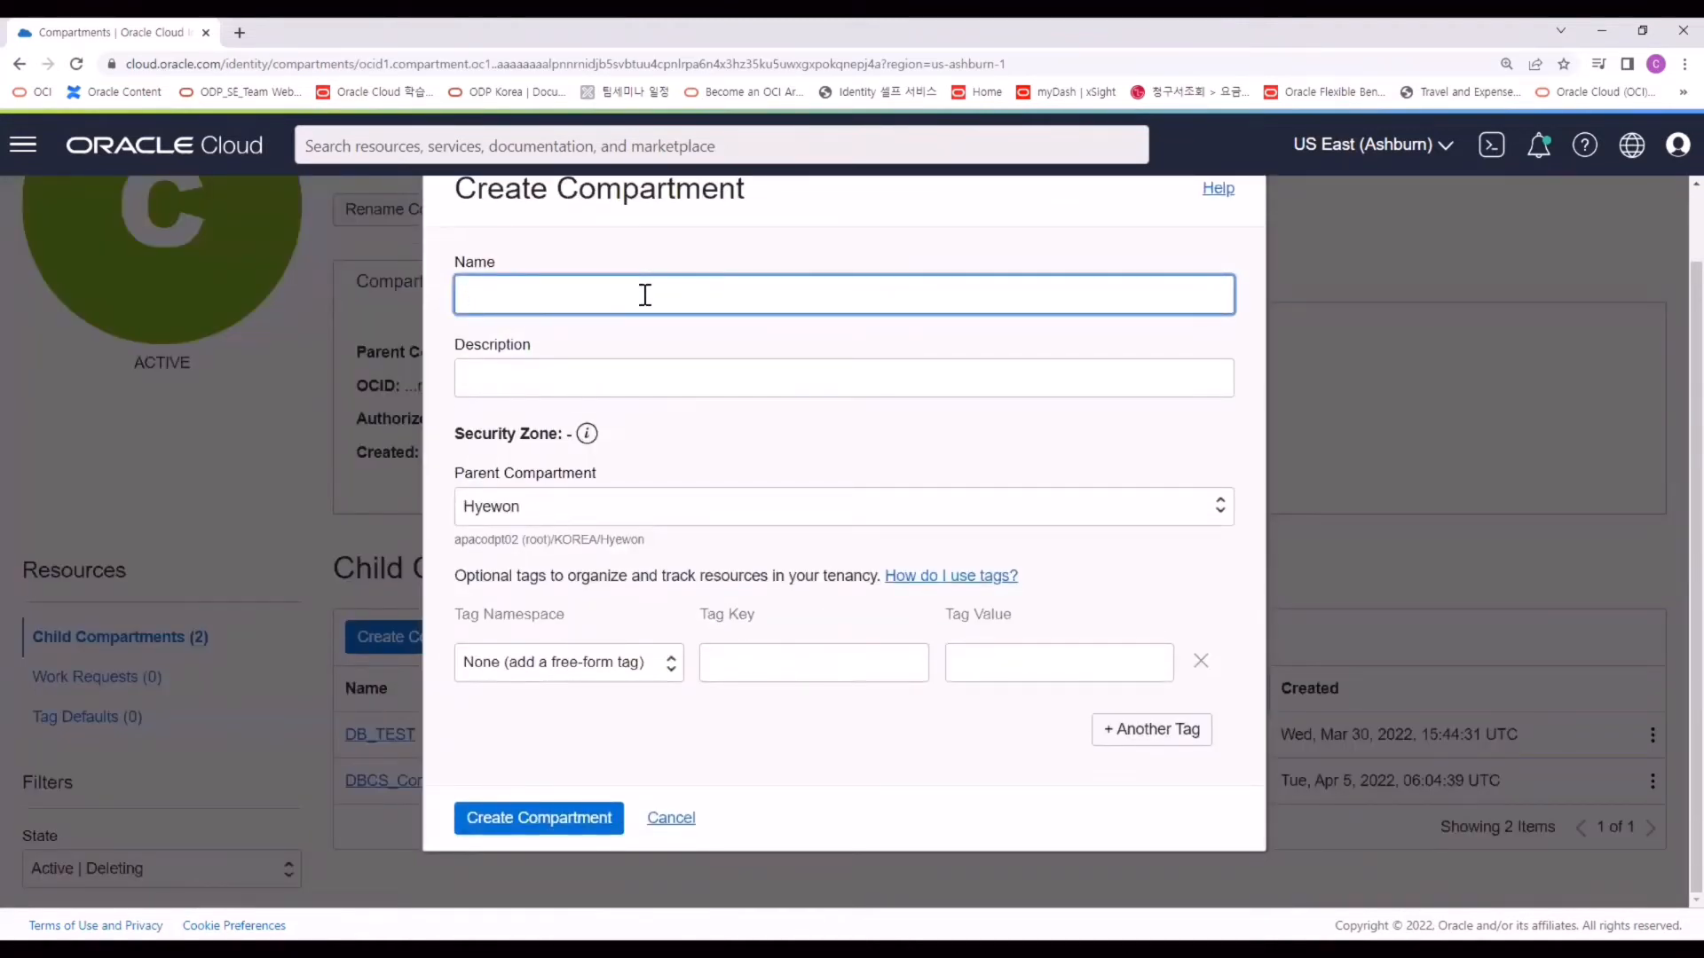
type("유")
key("BackSpace")
type("DBCS_Handson")
key("Tab")
type("DBCS_Handson")
left_click(593, 830)
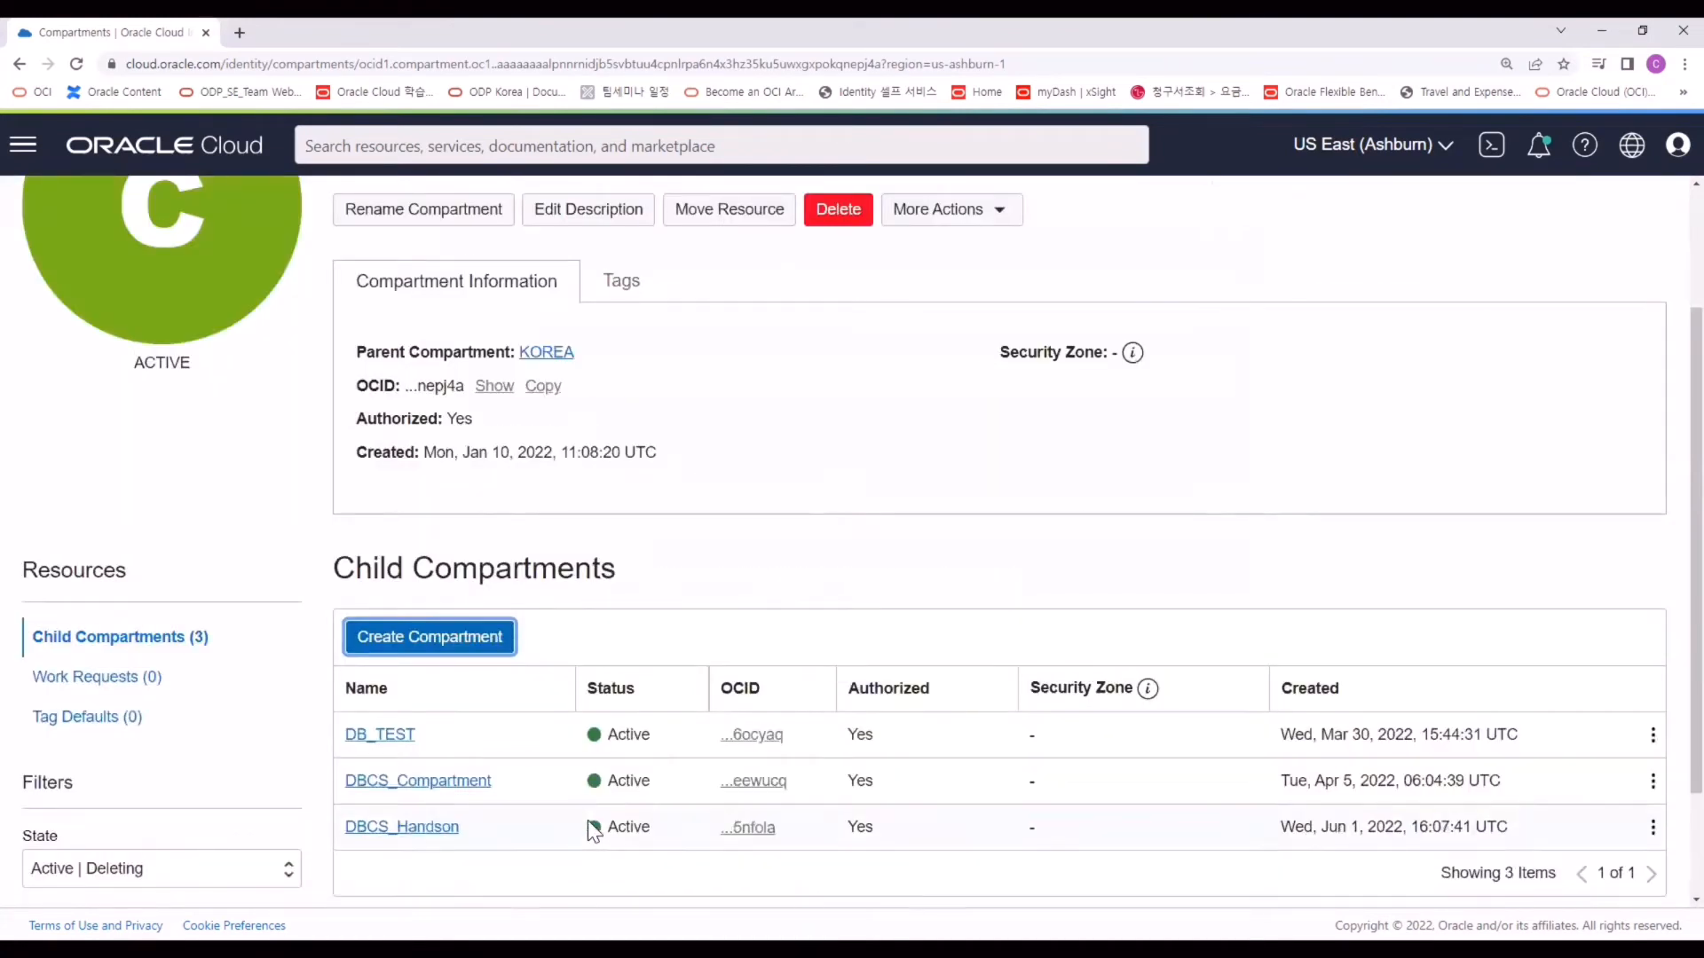
left_click_drag(590, 826, 337, 836)
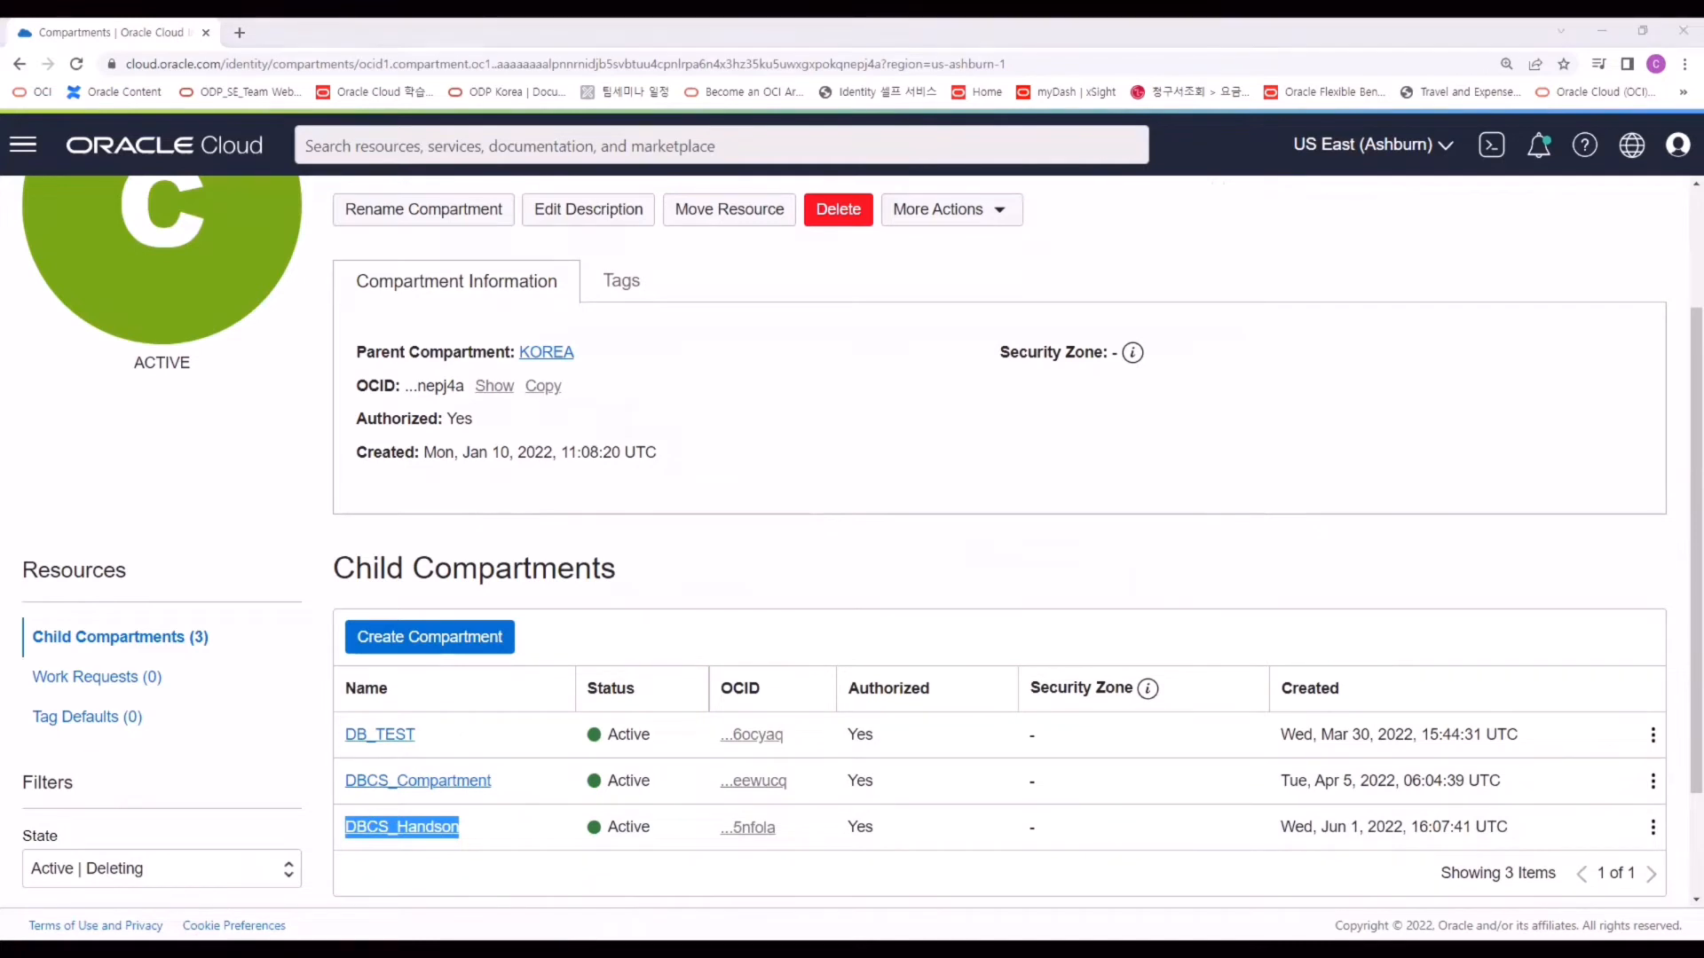
left_click(33, 149)
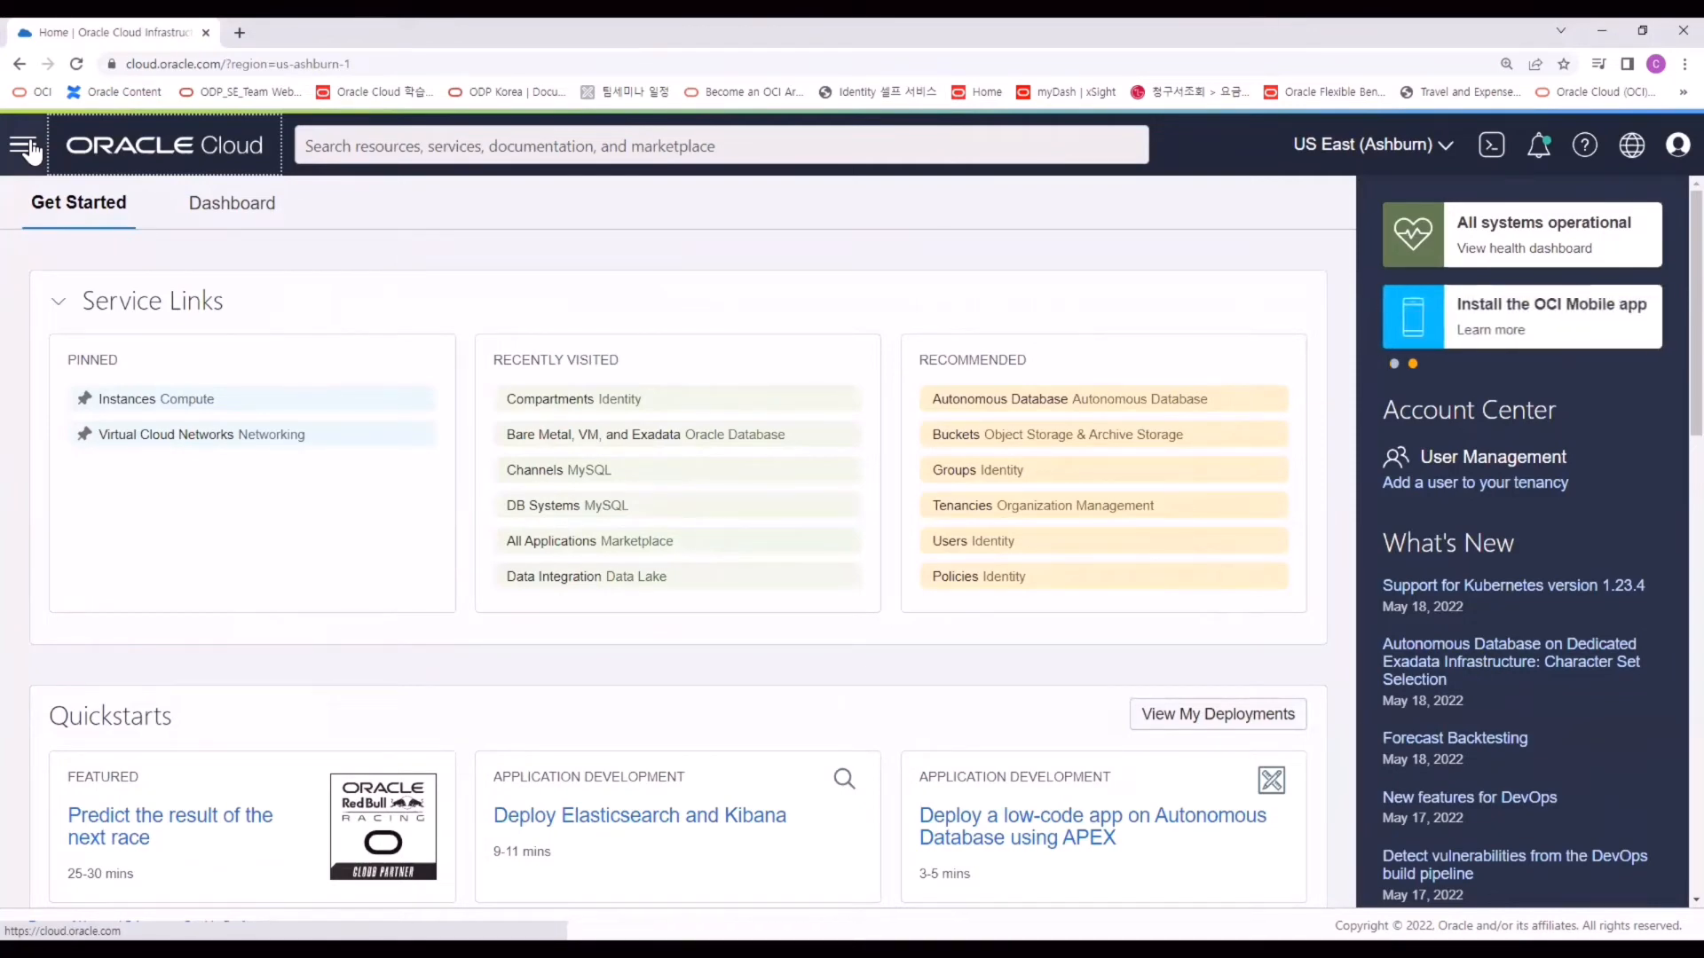
List Virtual Cloud Networks scoped to the DBCS_Handson compartment, which shows none yet.
left_click(33, 149)
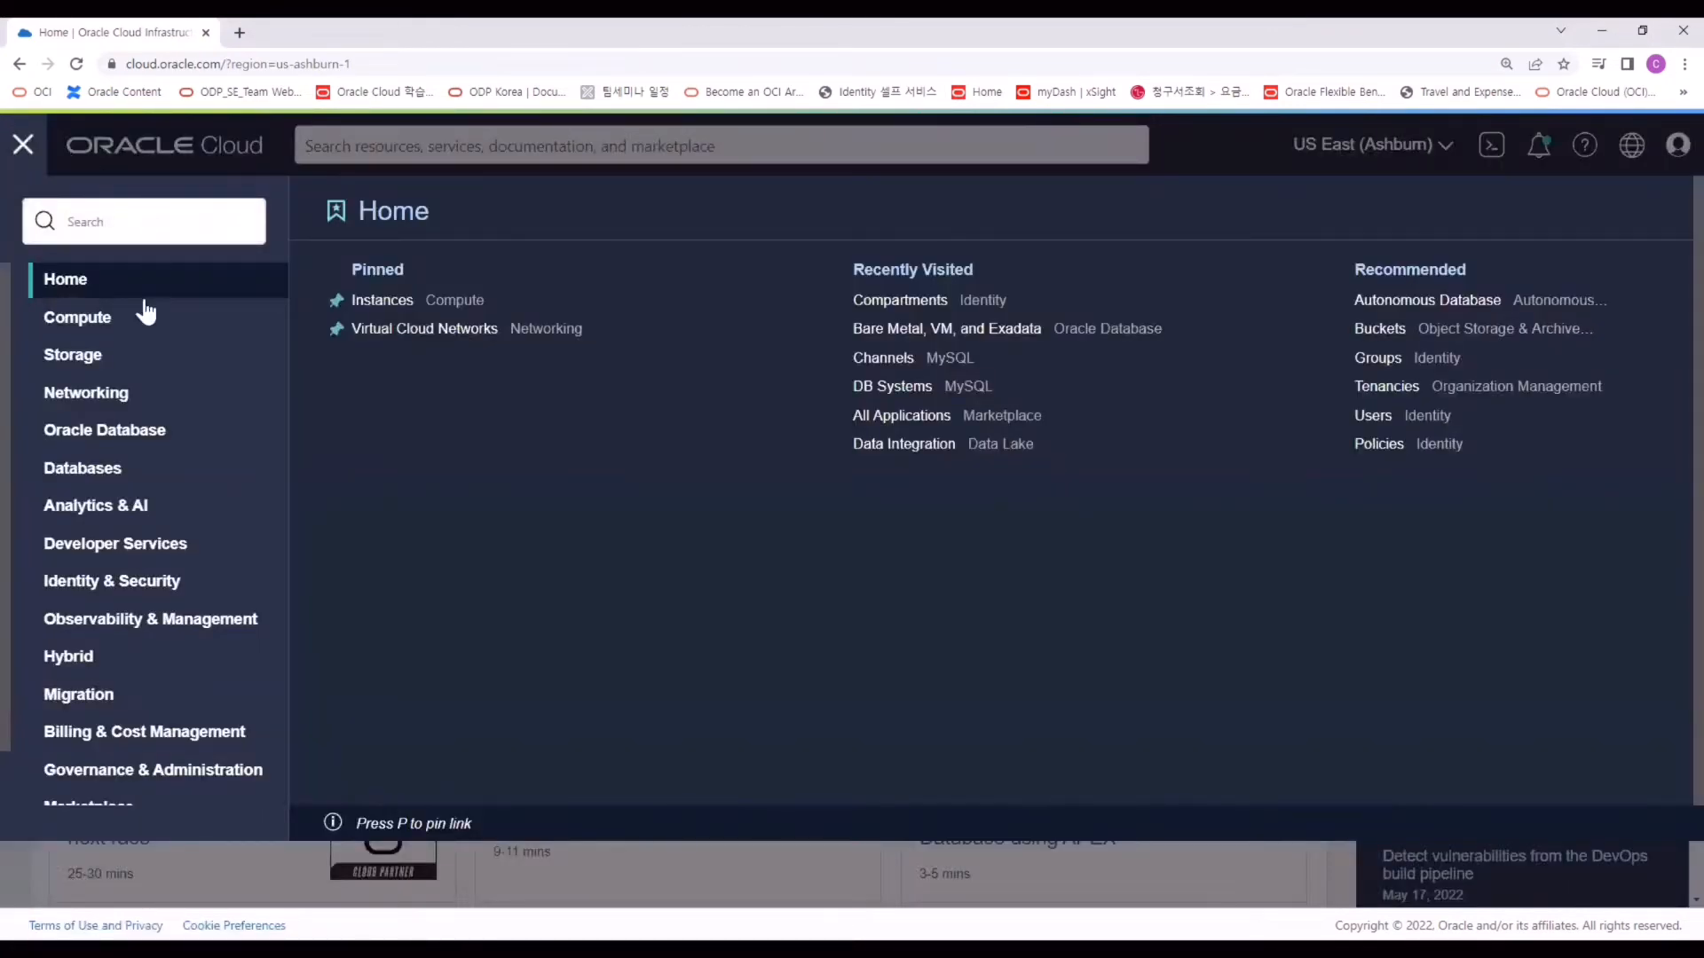
left_click(125, 399)
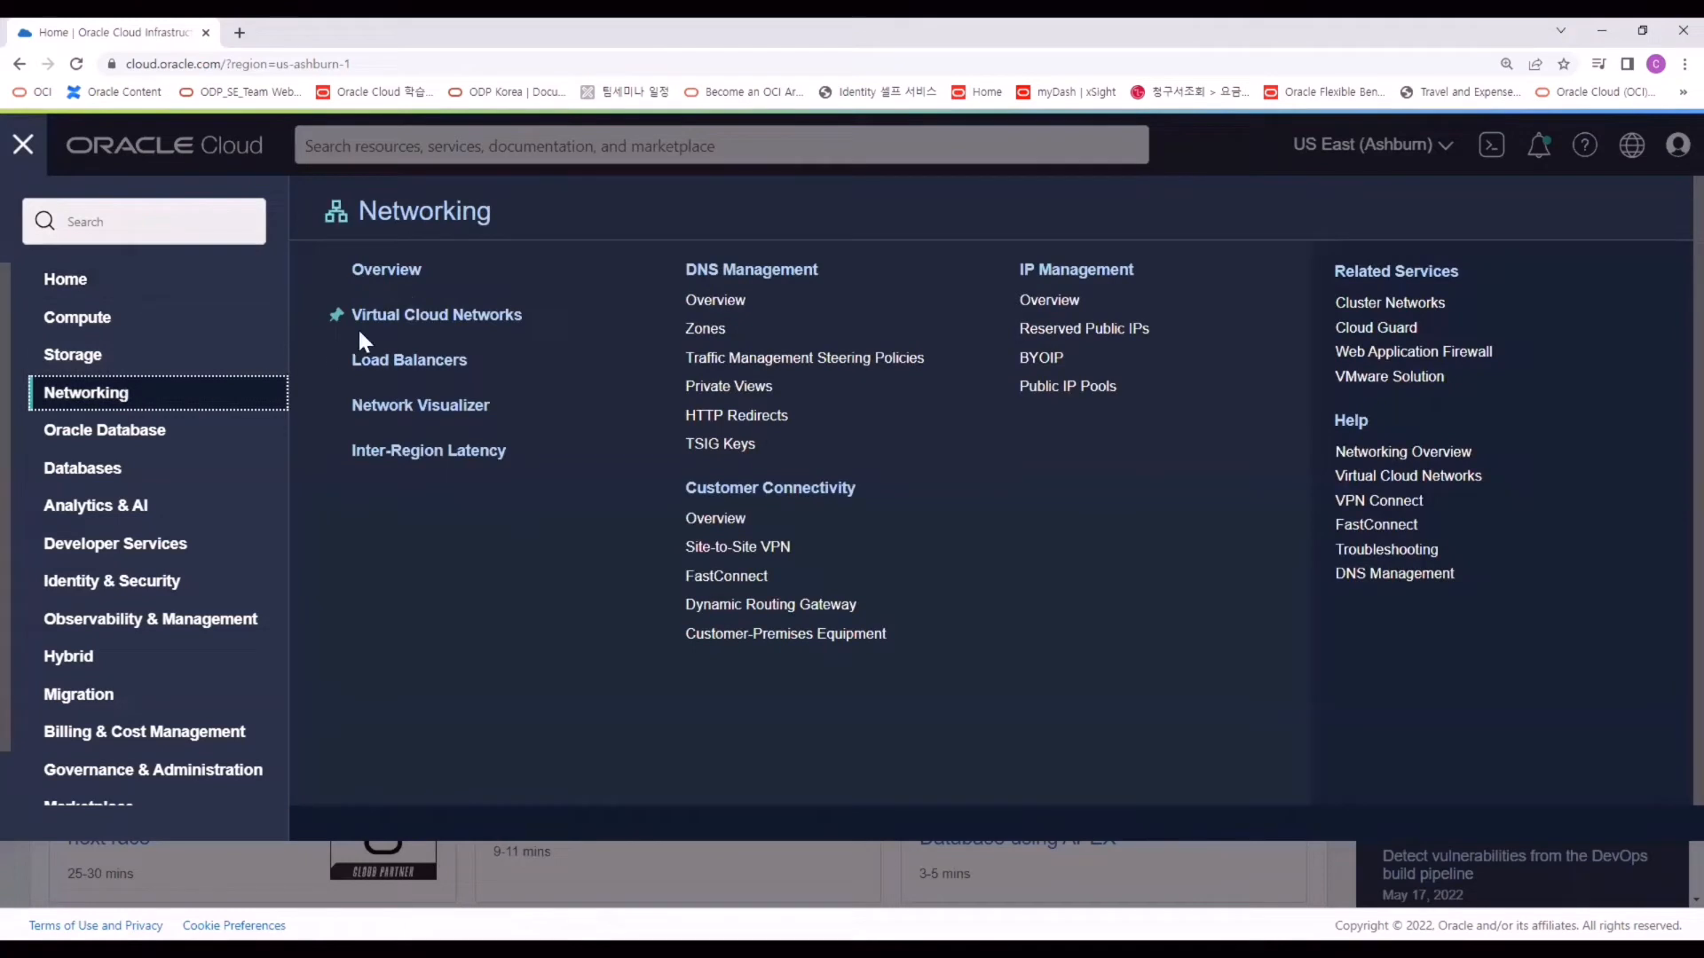
left_click(459, 324)
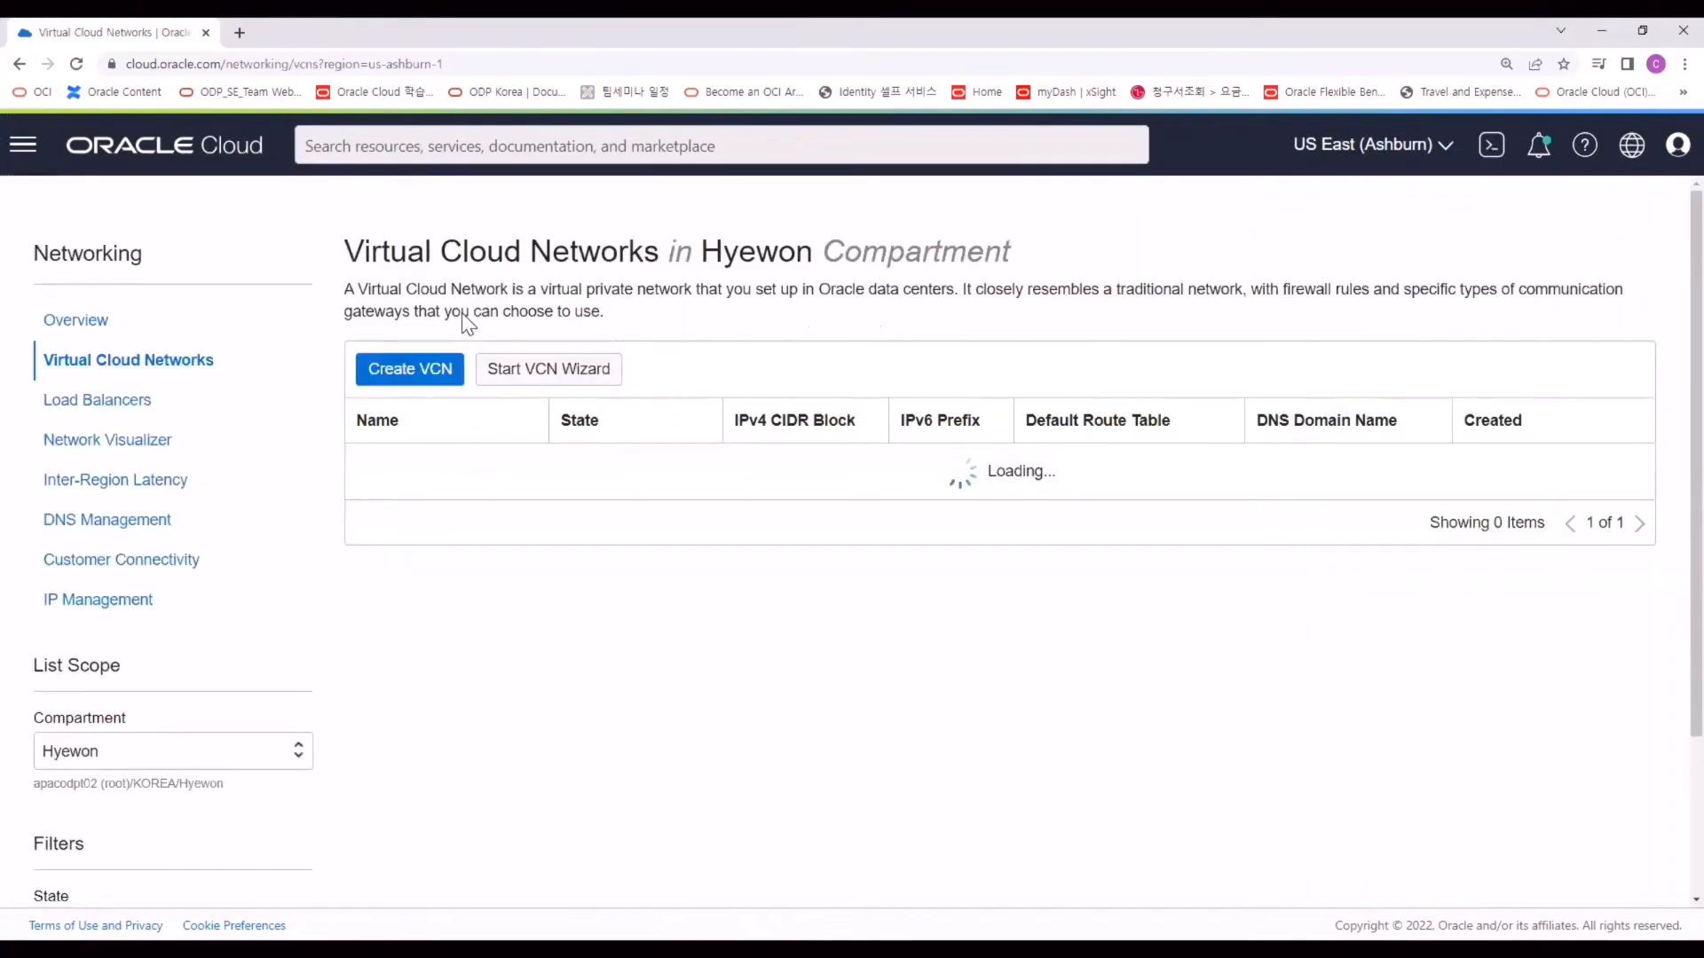
left_click(254, 751)
scroll(387, 696, "down", 3)
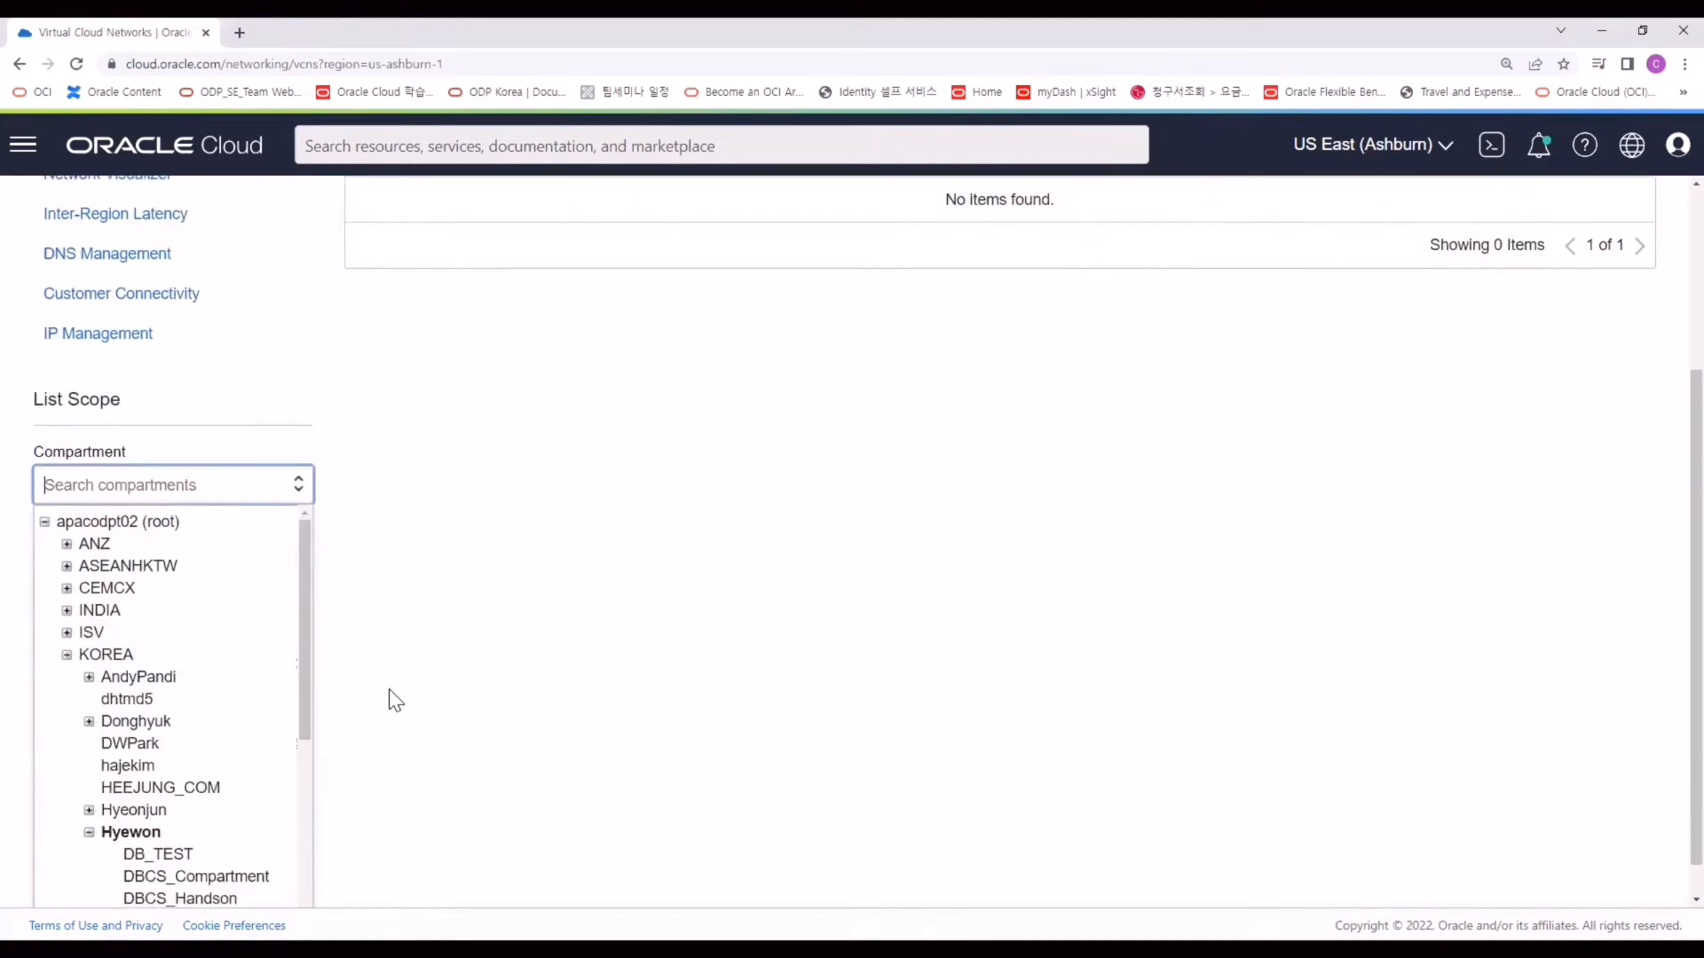
scroll(438, 695, "down", 1)
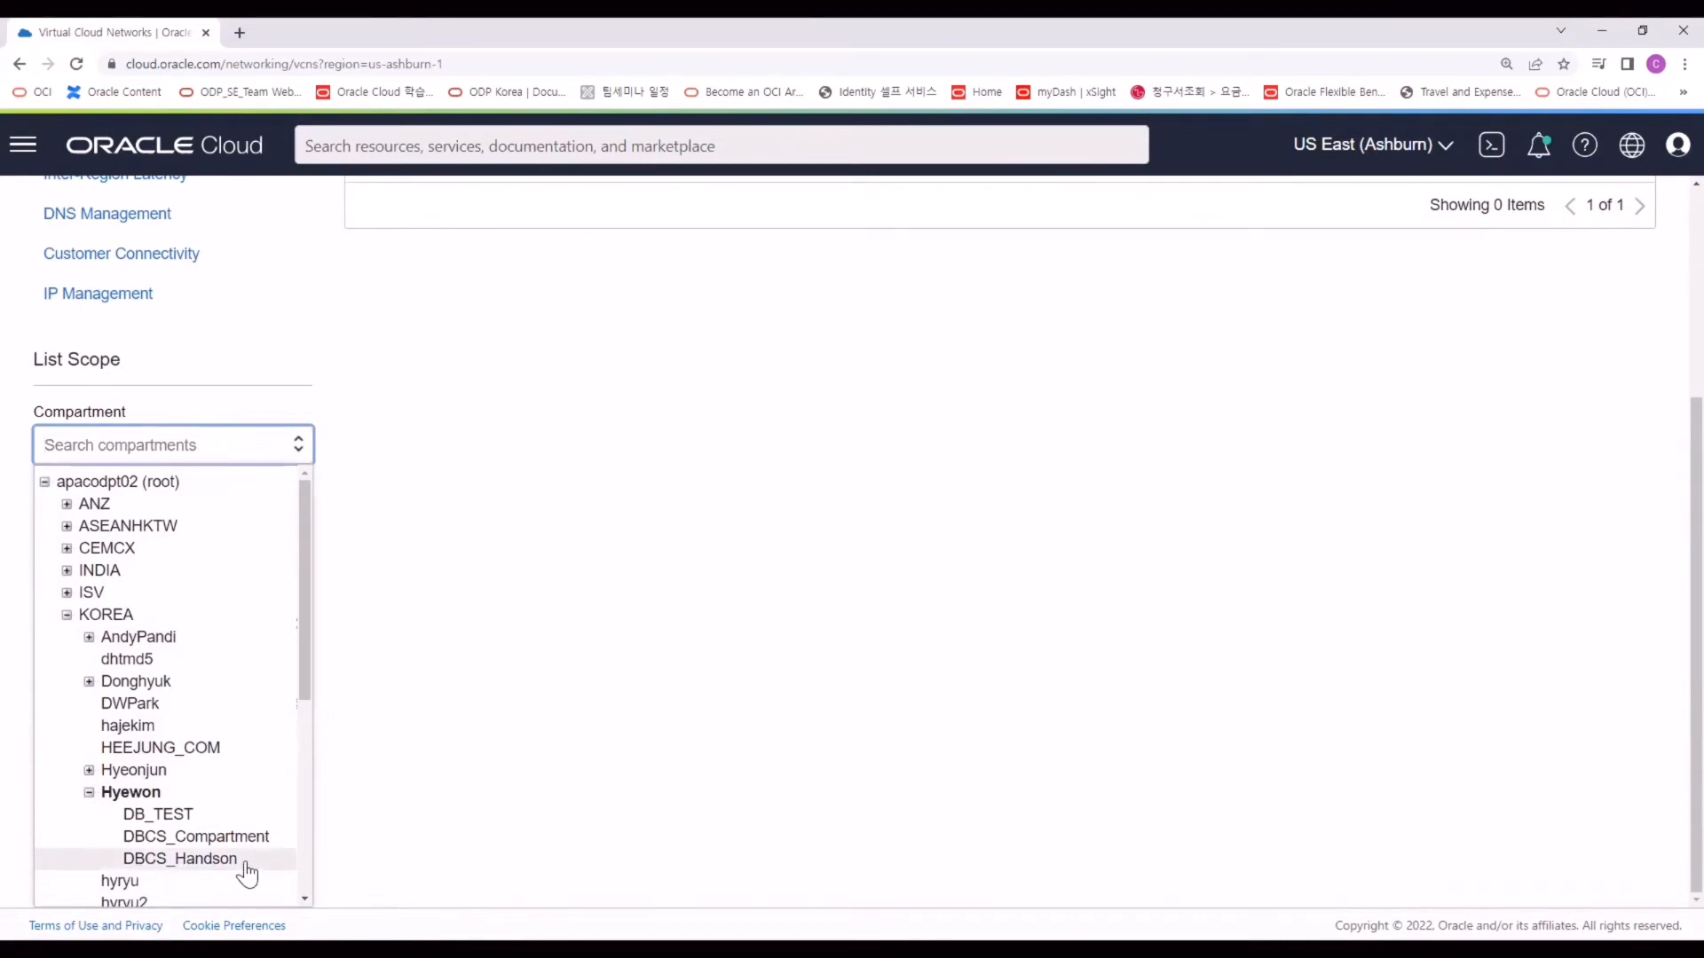
left_click(196, 863)
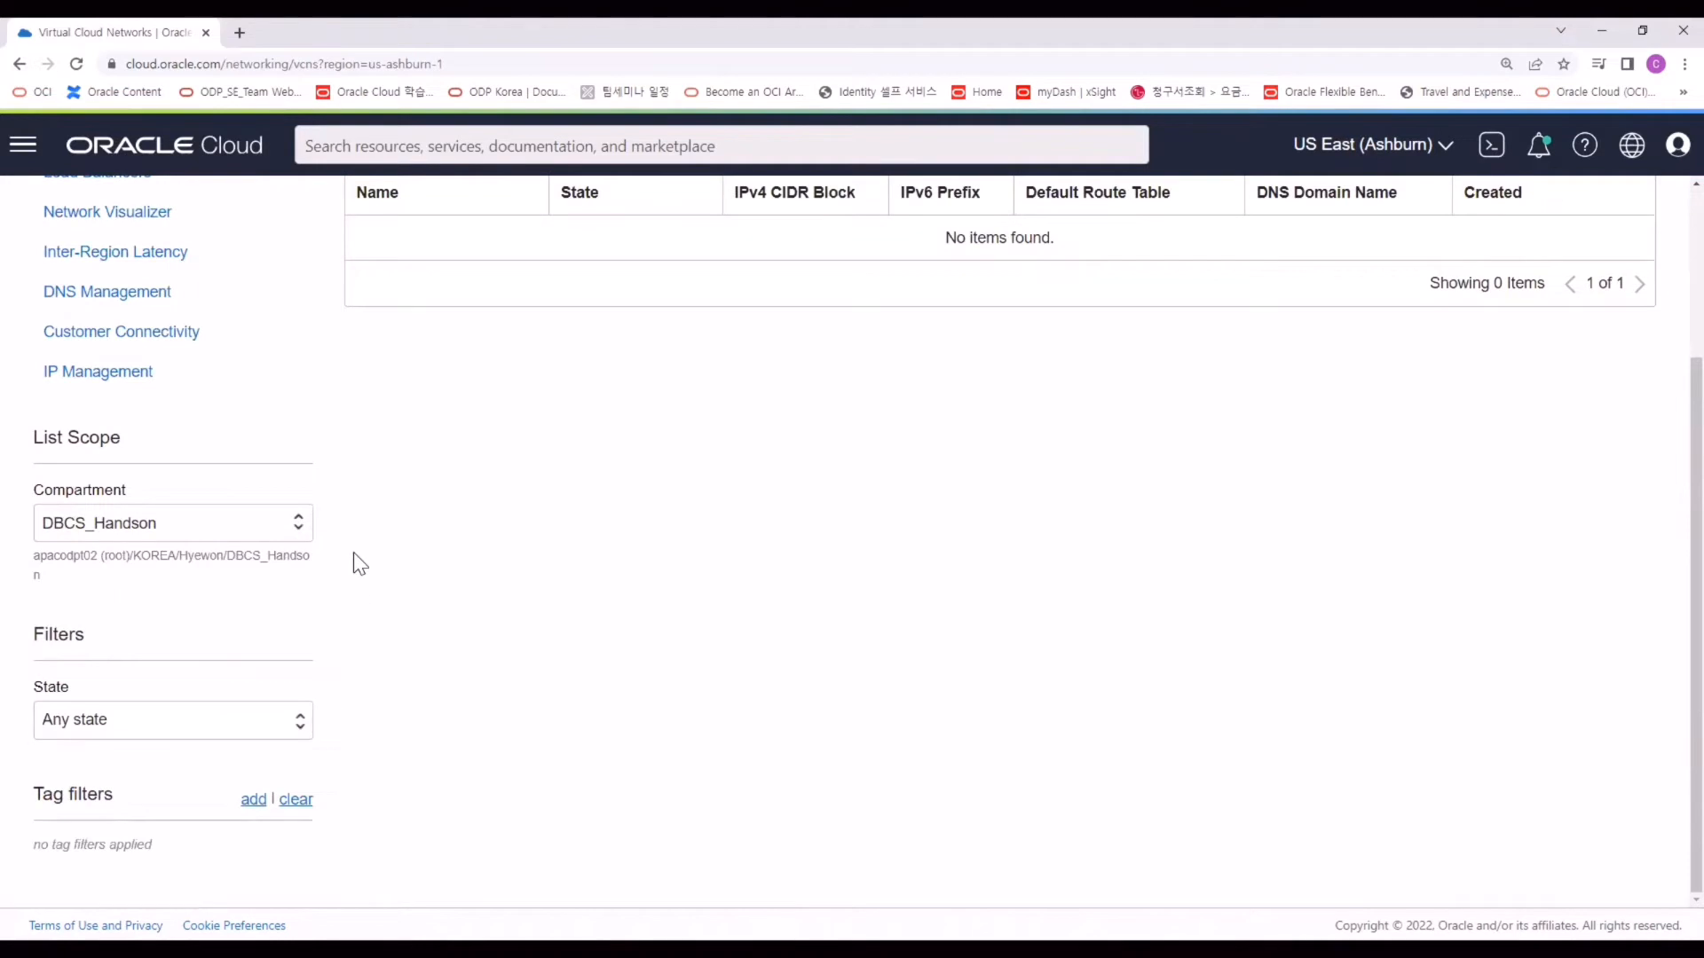
scroll(359, 559, "up", 3)
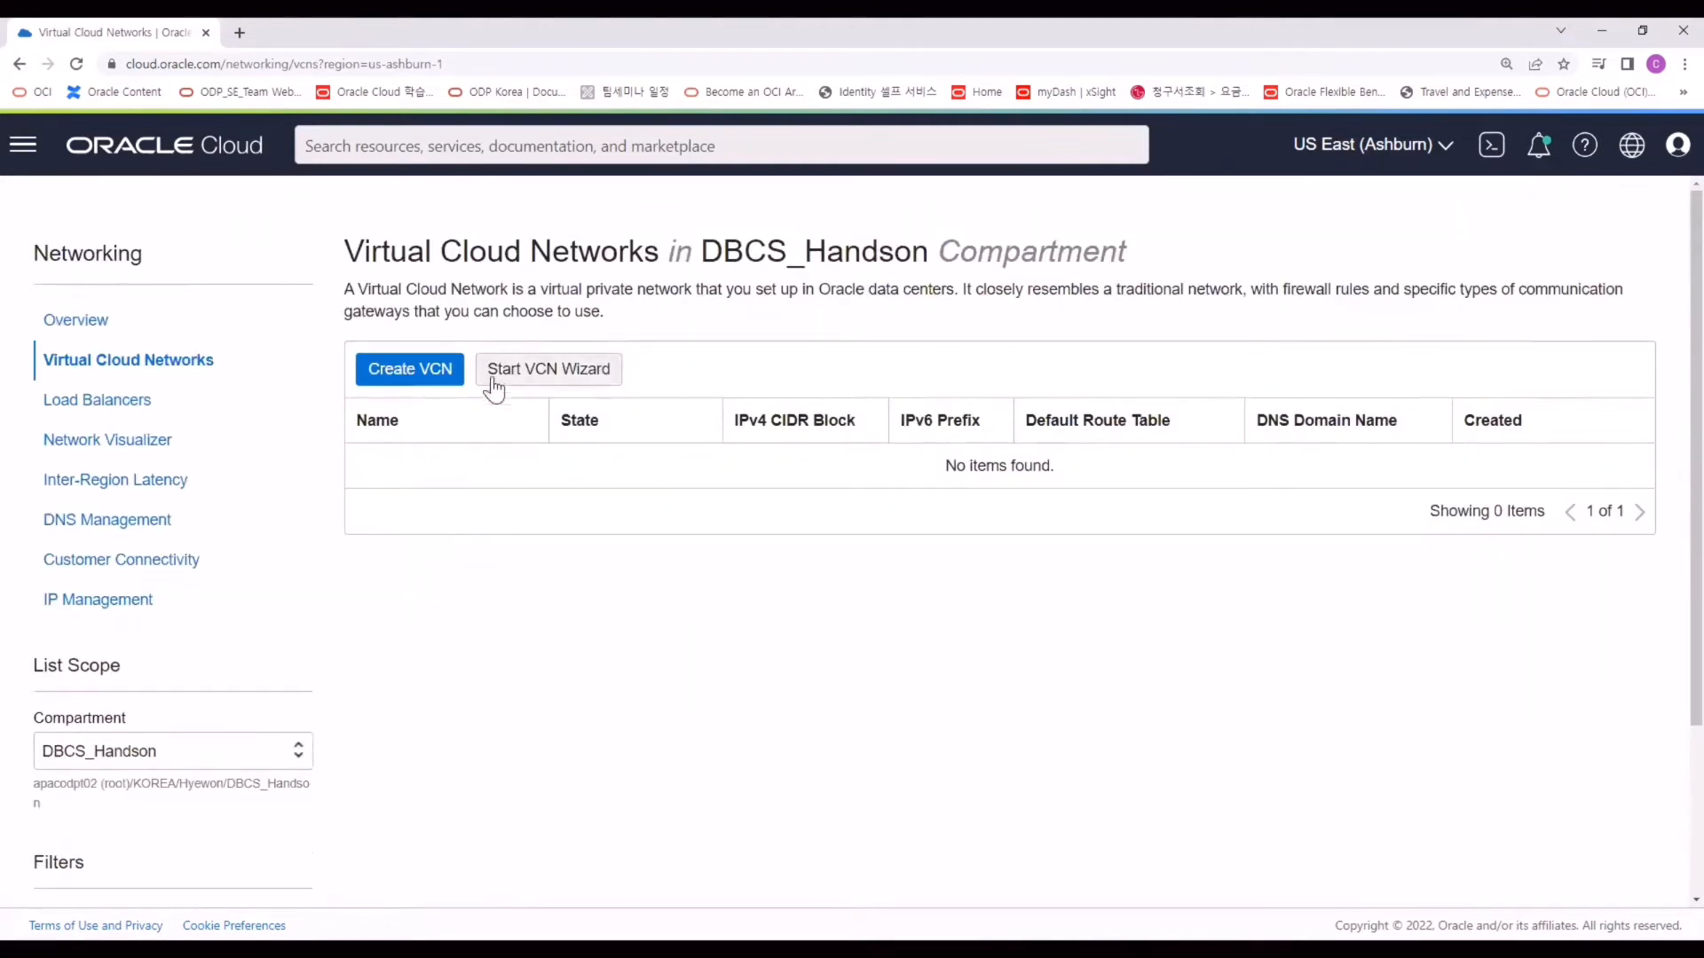
Run the VCN-with-internet-connectivity wizard to create DBCS_VCN and view its details.
left_click(603, 380)
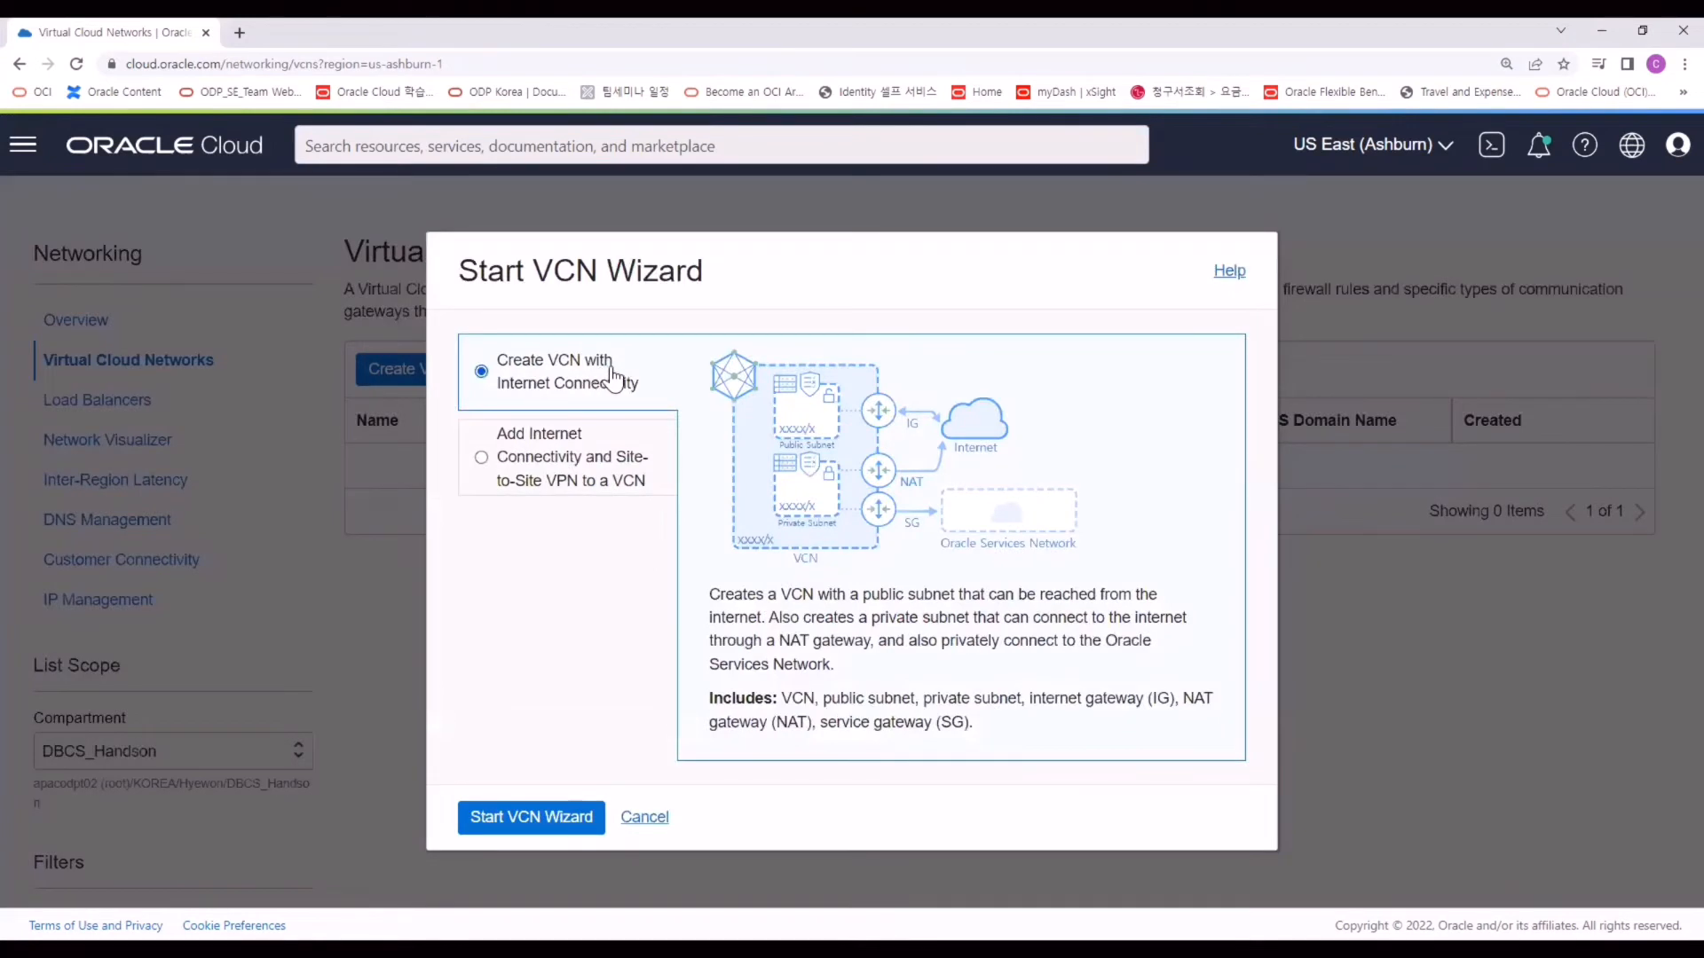
left_click(527, 825)
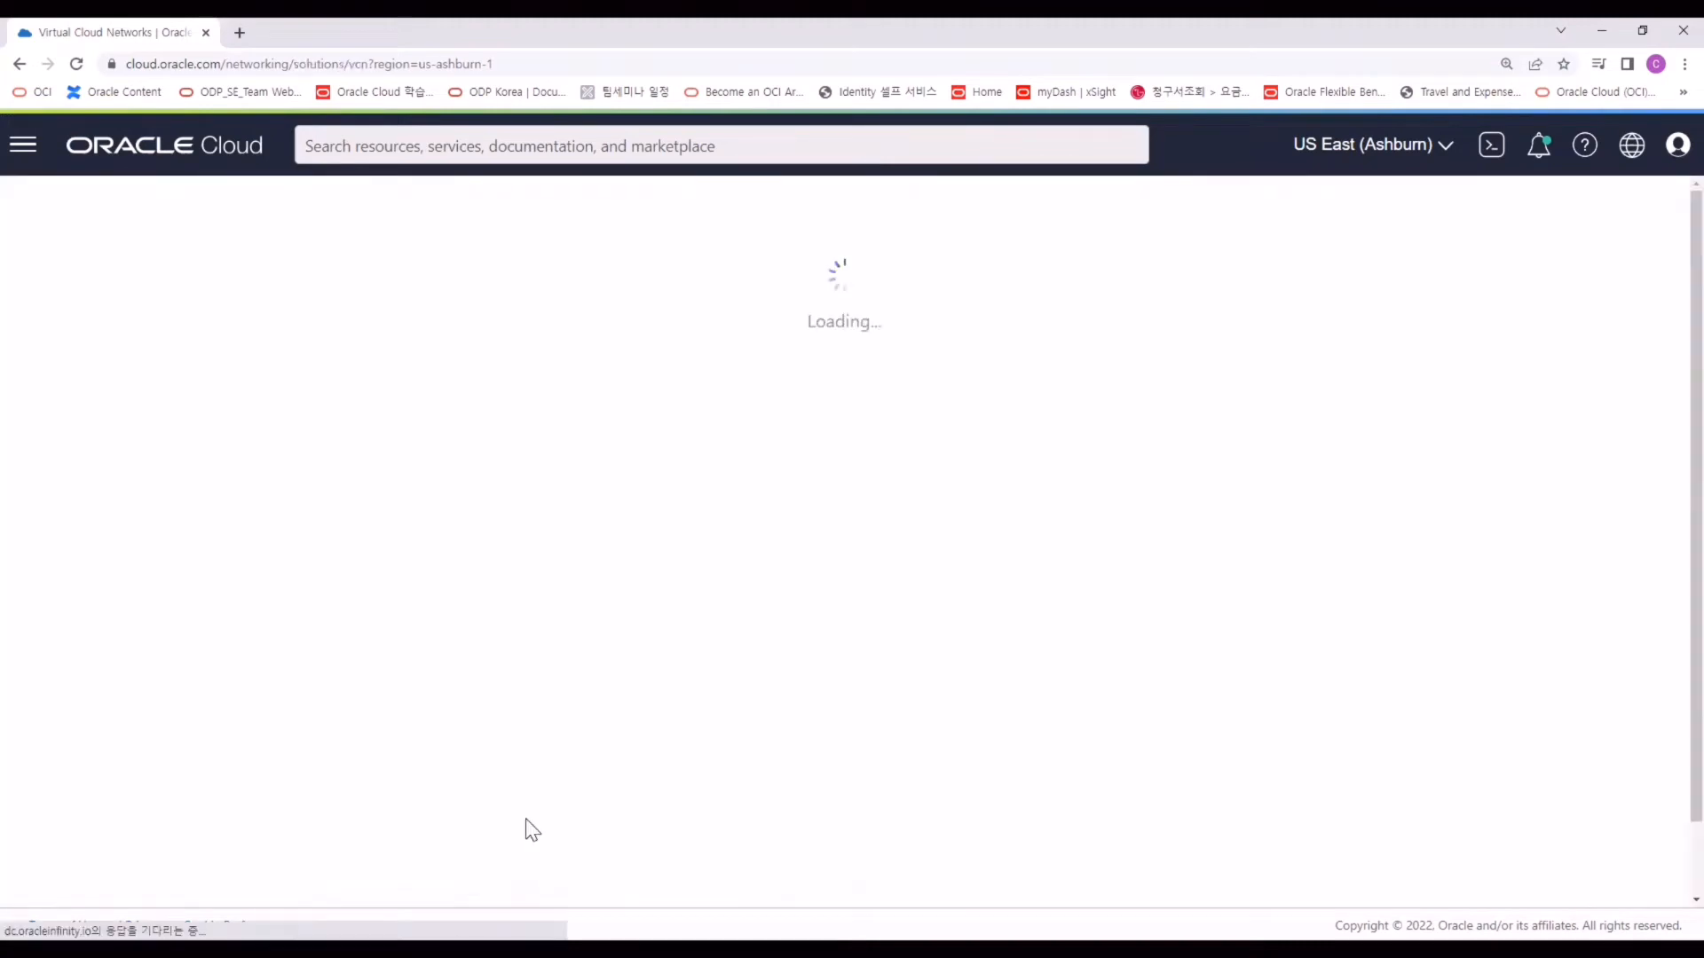
left_click(513, 515)
type("DBCS_VCN")
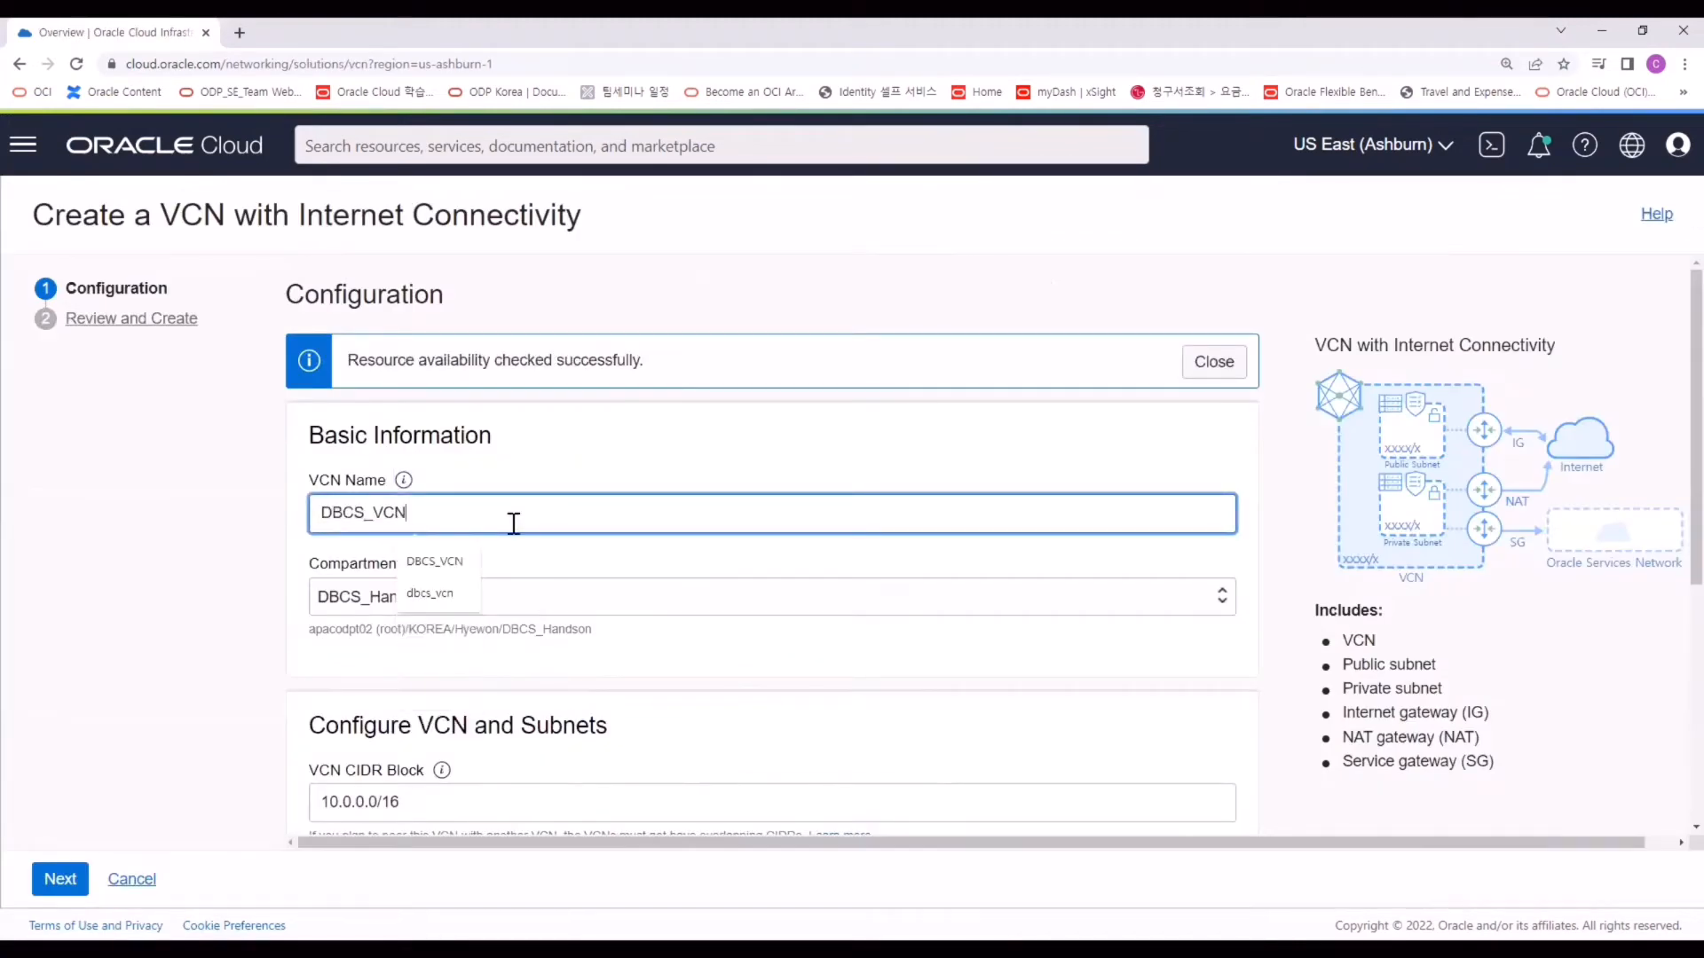
left_click(60, 879)
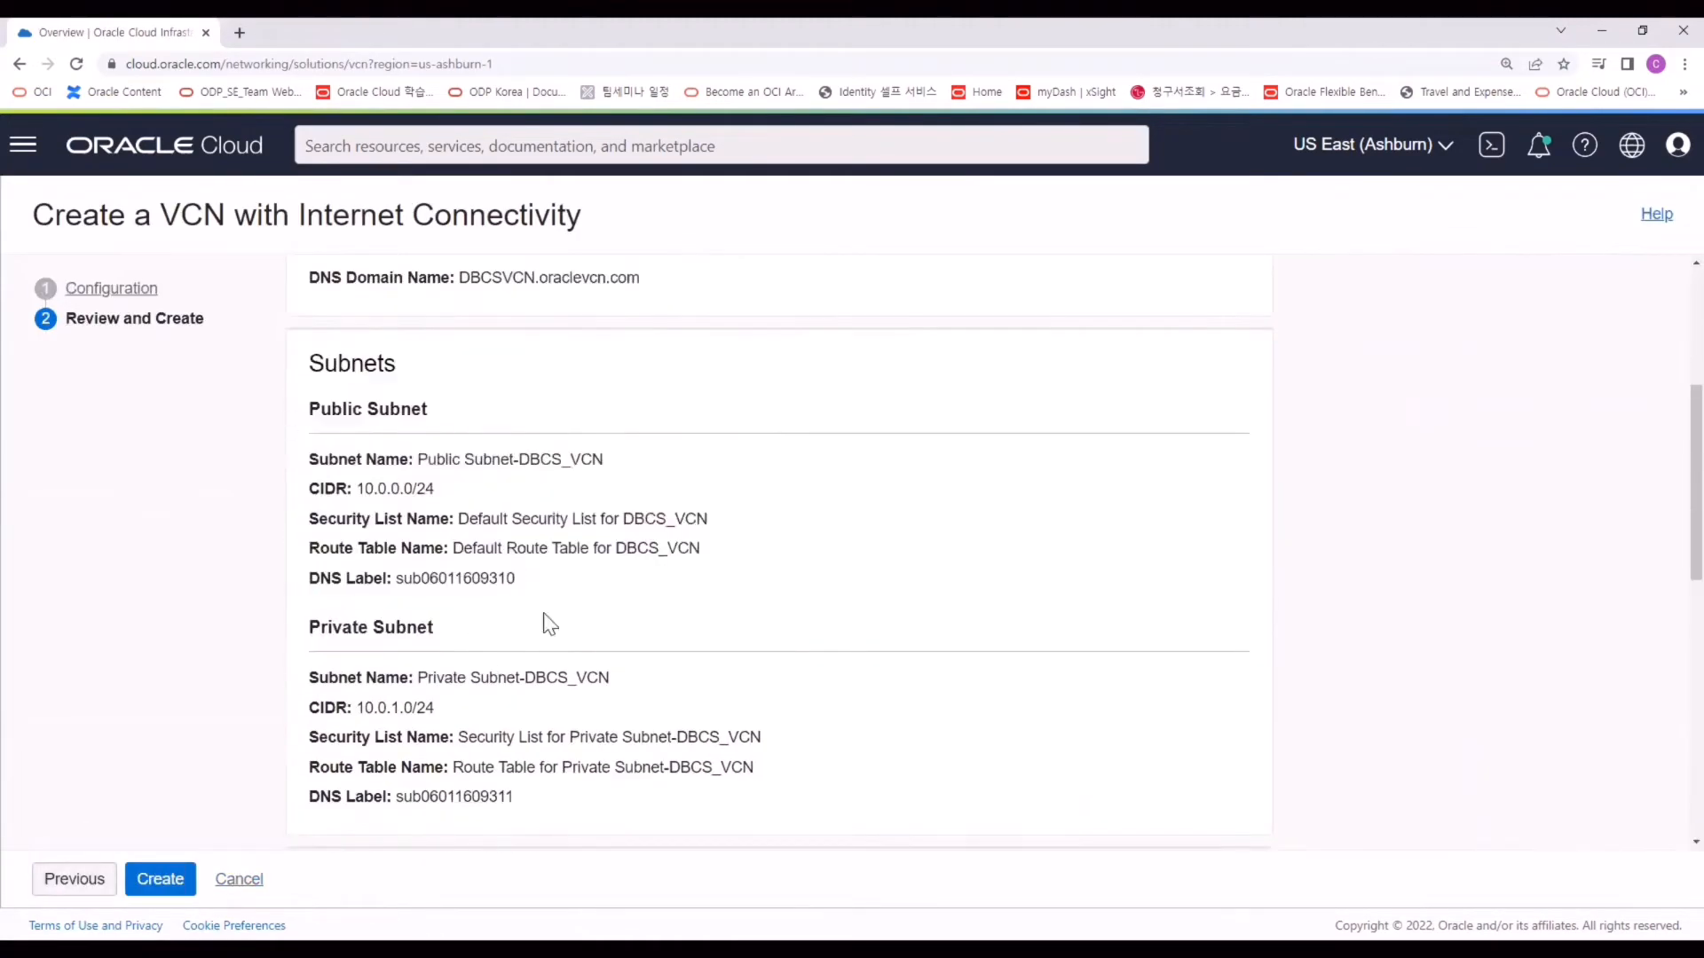
left_click(159, 879)
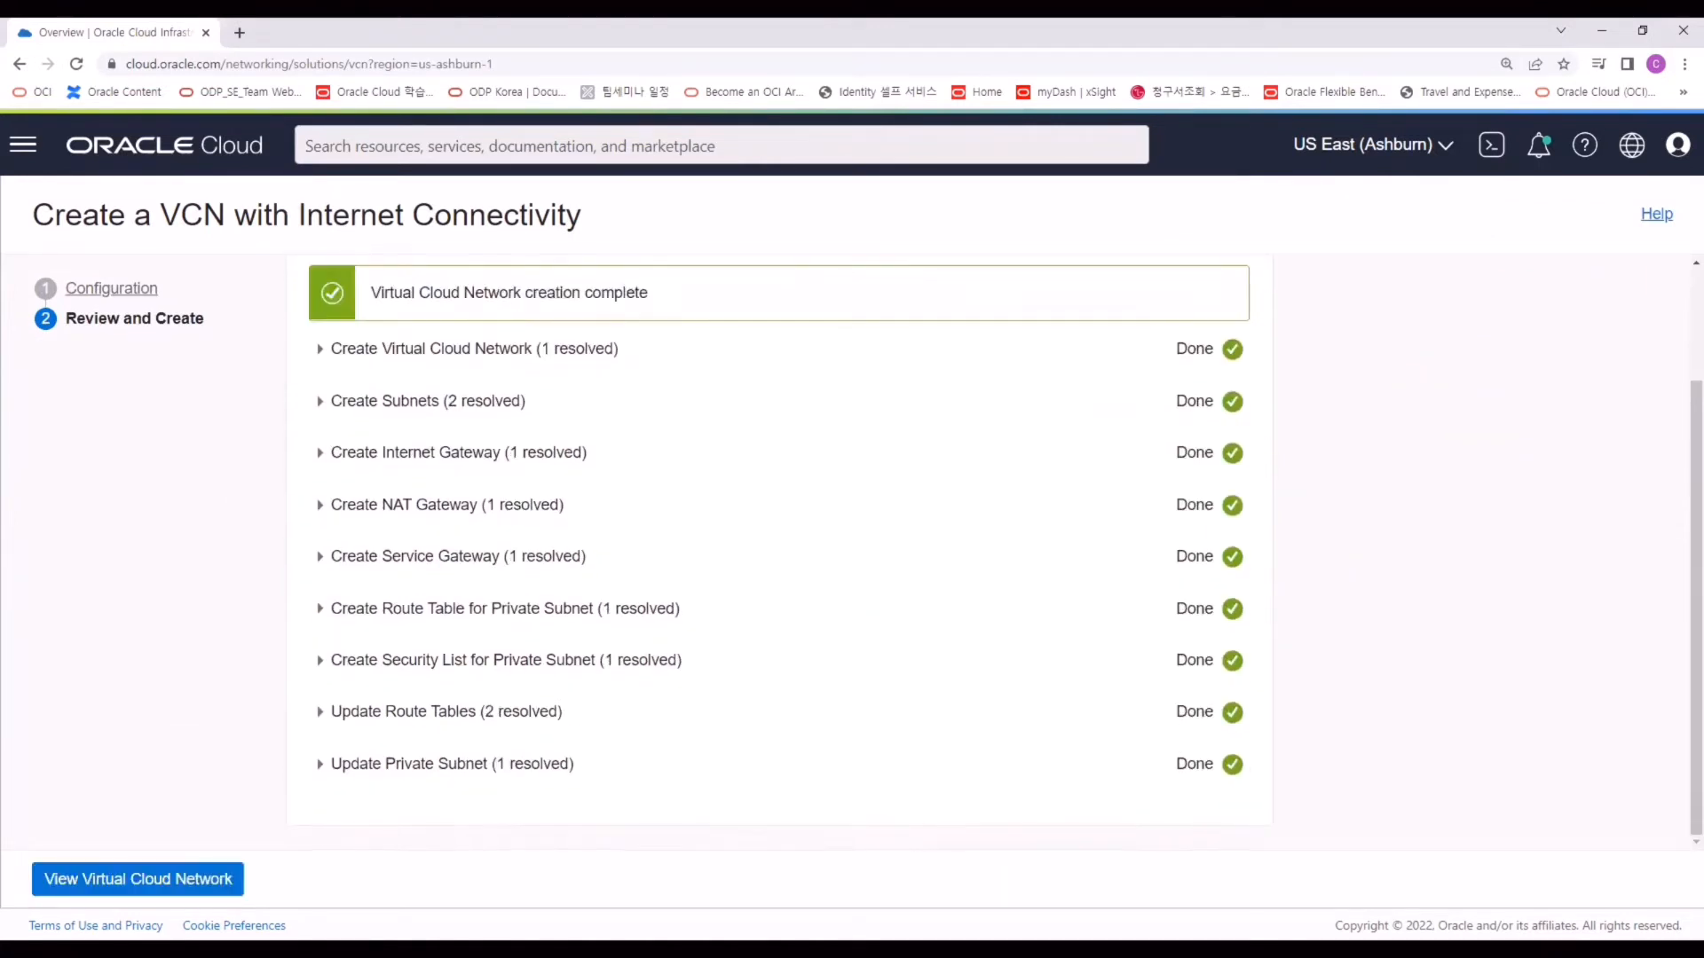
left_click(208, 882)
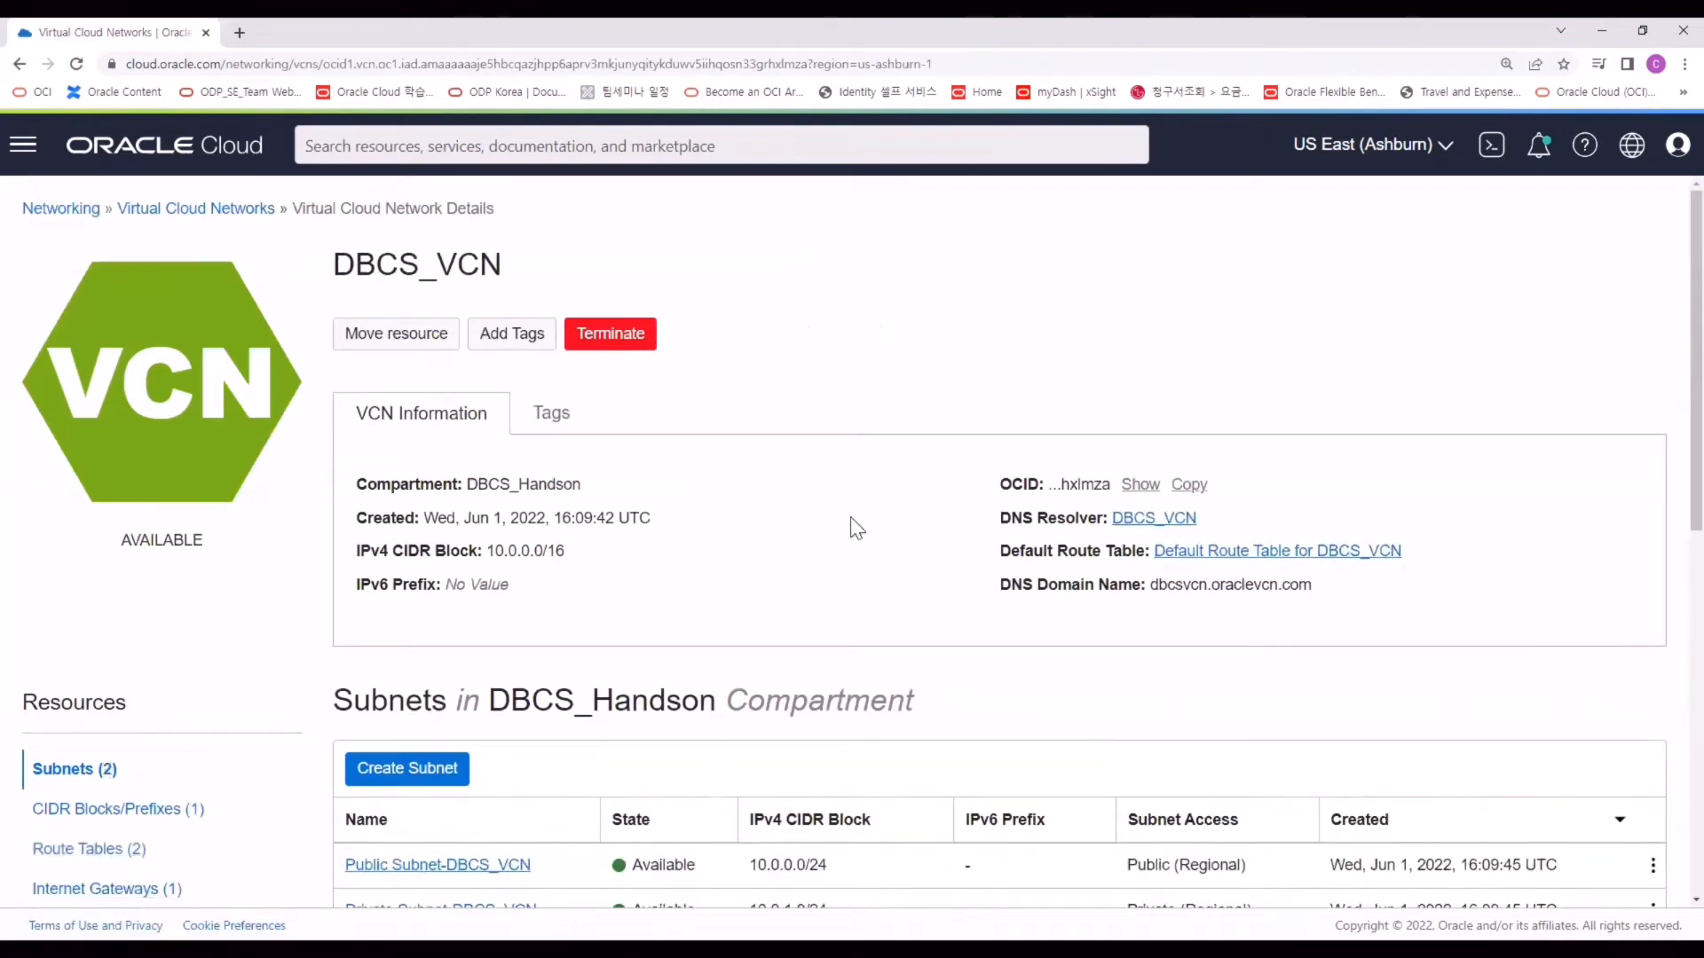
scroll(850, 522, "down", 2)
scroll(27, 158, "up", 2)
Start a new DB system from Oracle Database's Bare Metal and VM DB Systems list.
left_click(24, 149)
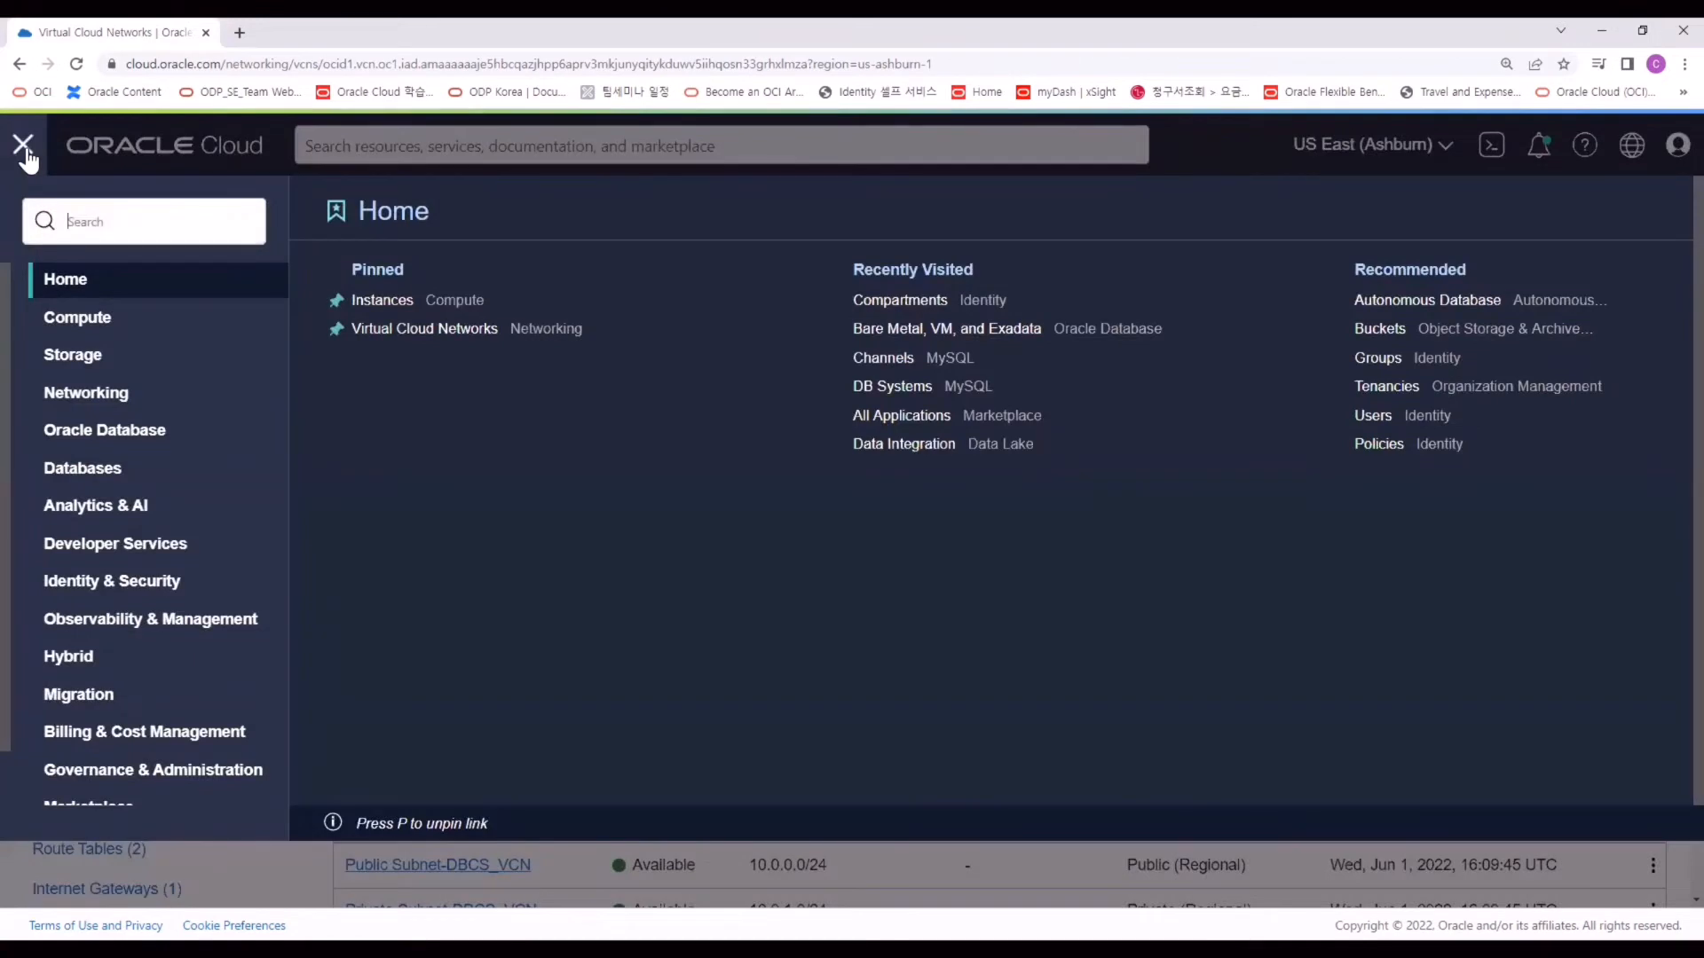
left_click(84, 444)
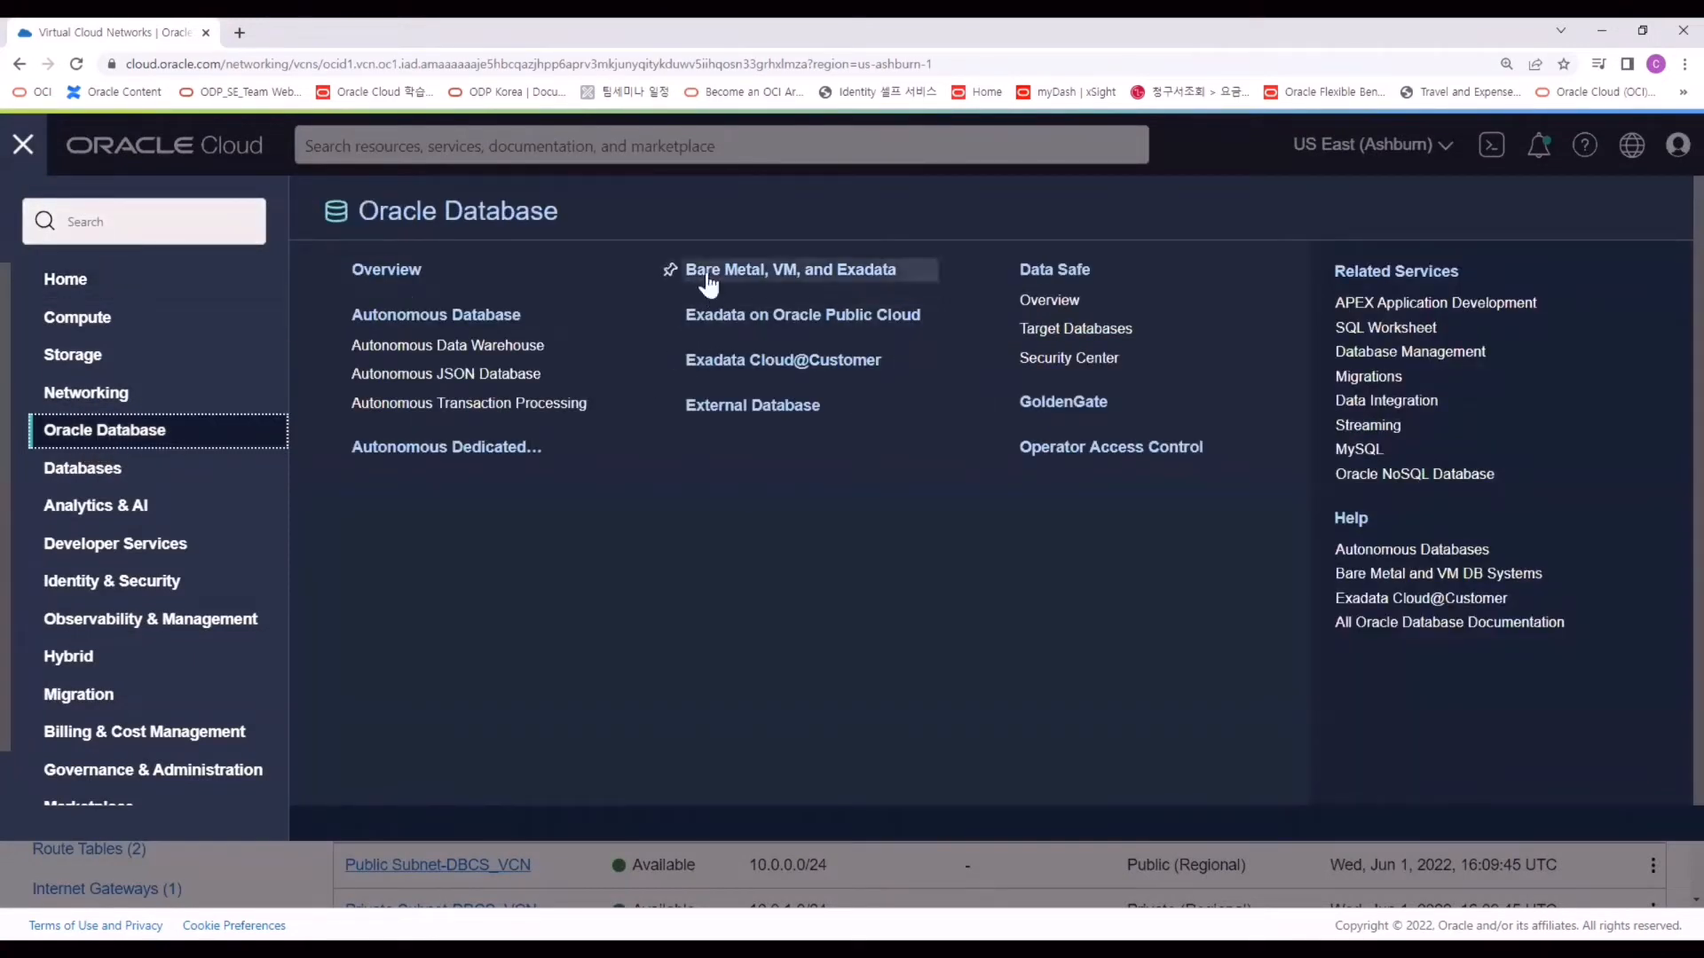
left_click(795, 278)
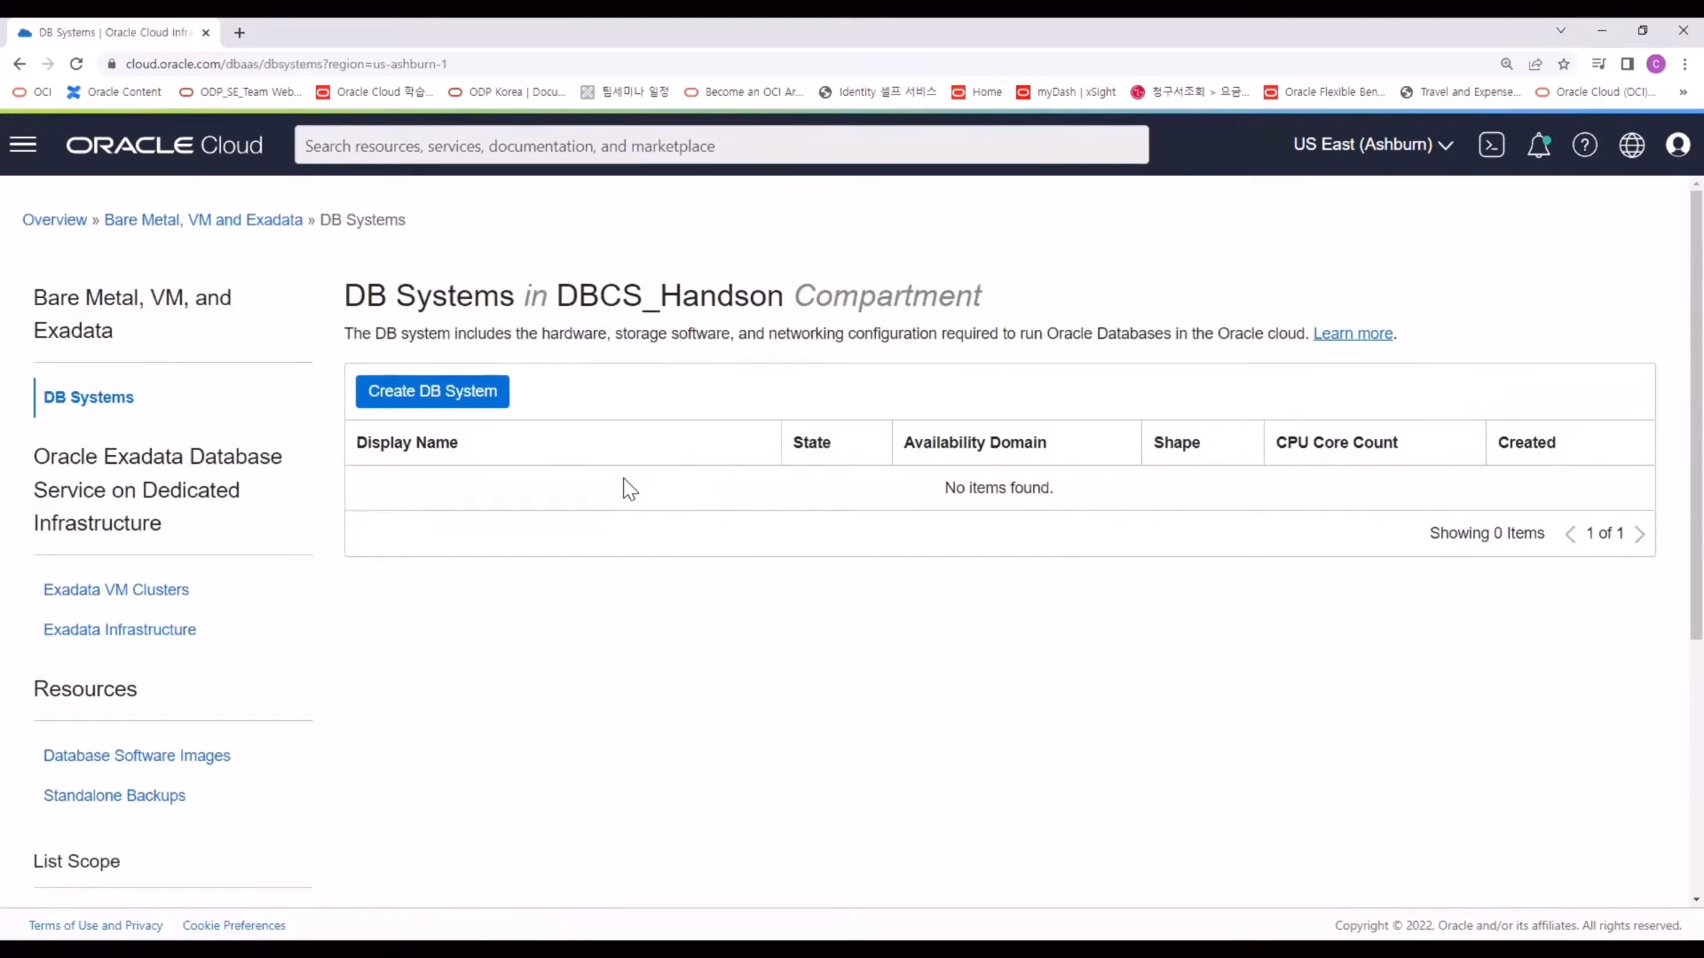
left_click(495, 396)
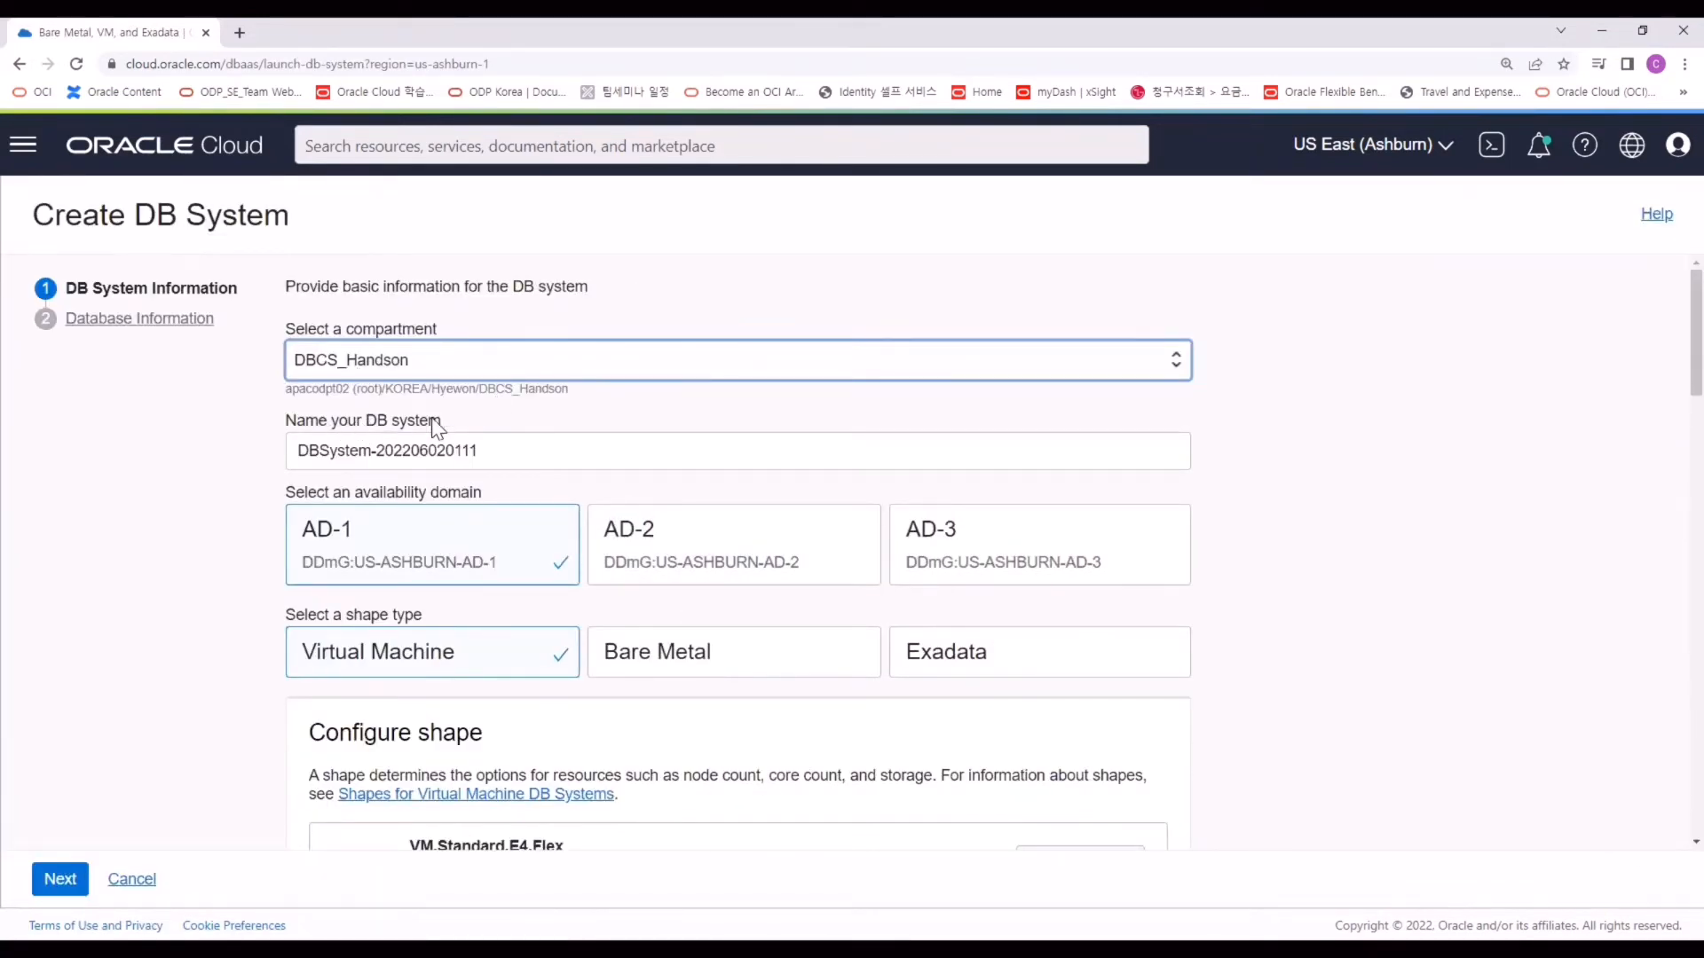
left_click(500, 452)
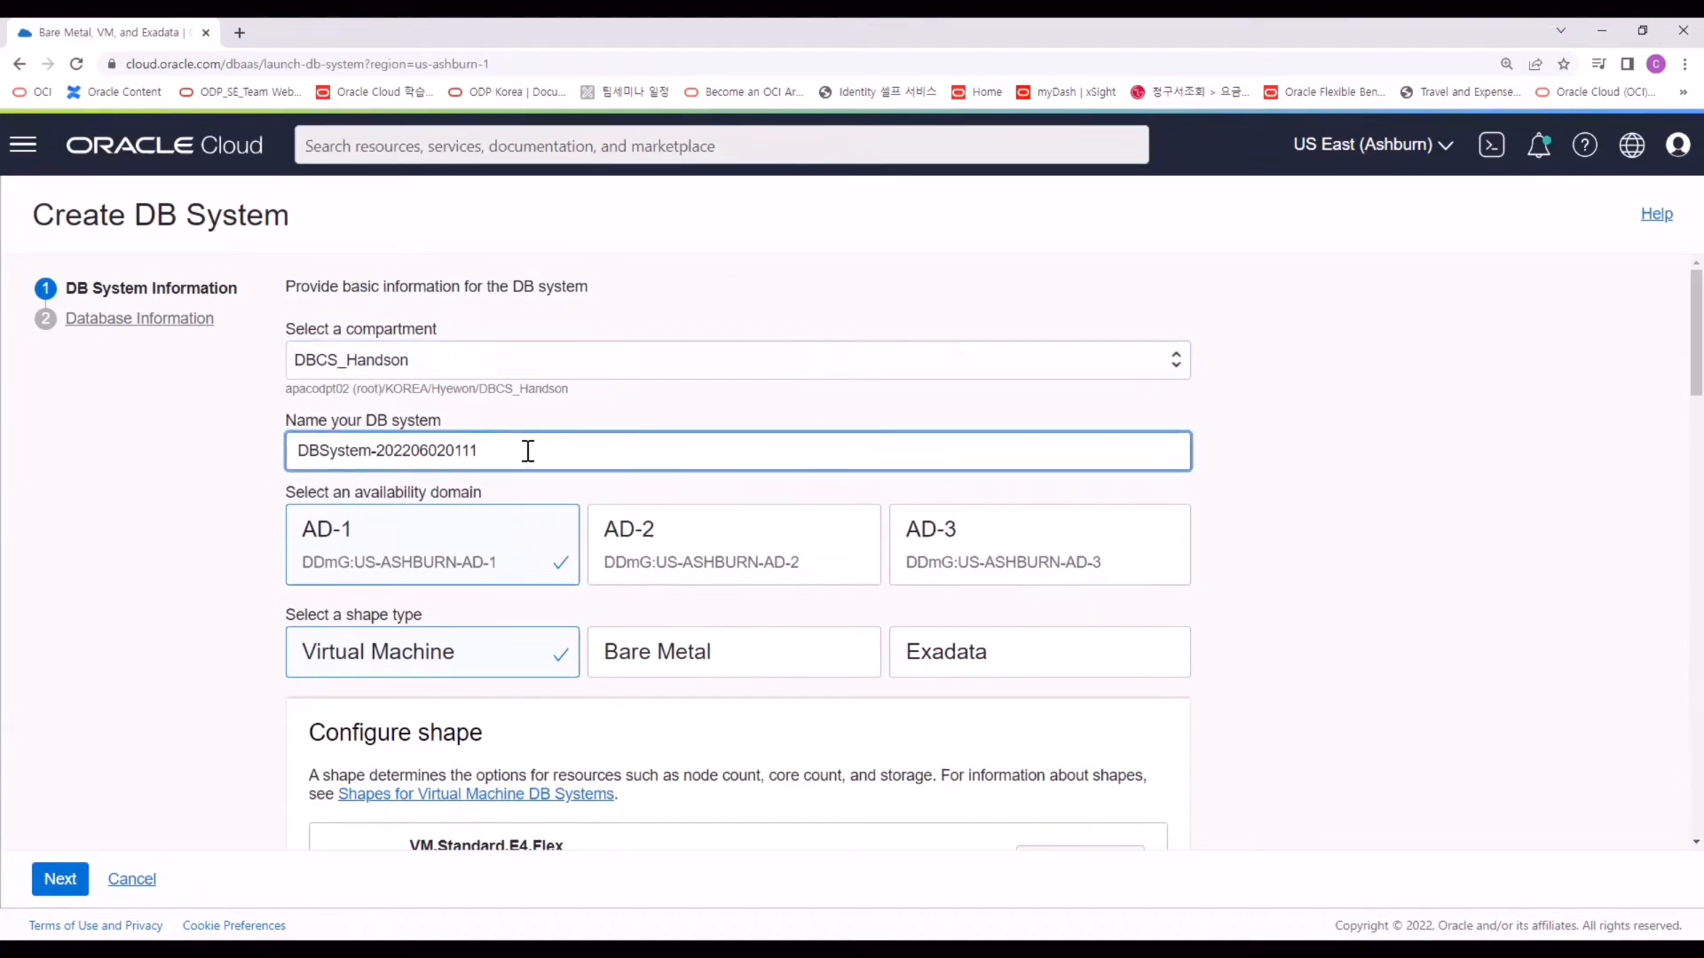
scroll(528, 446, "down", 1)
left_click(532, 448)
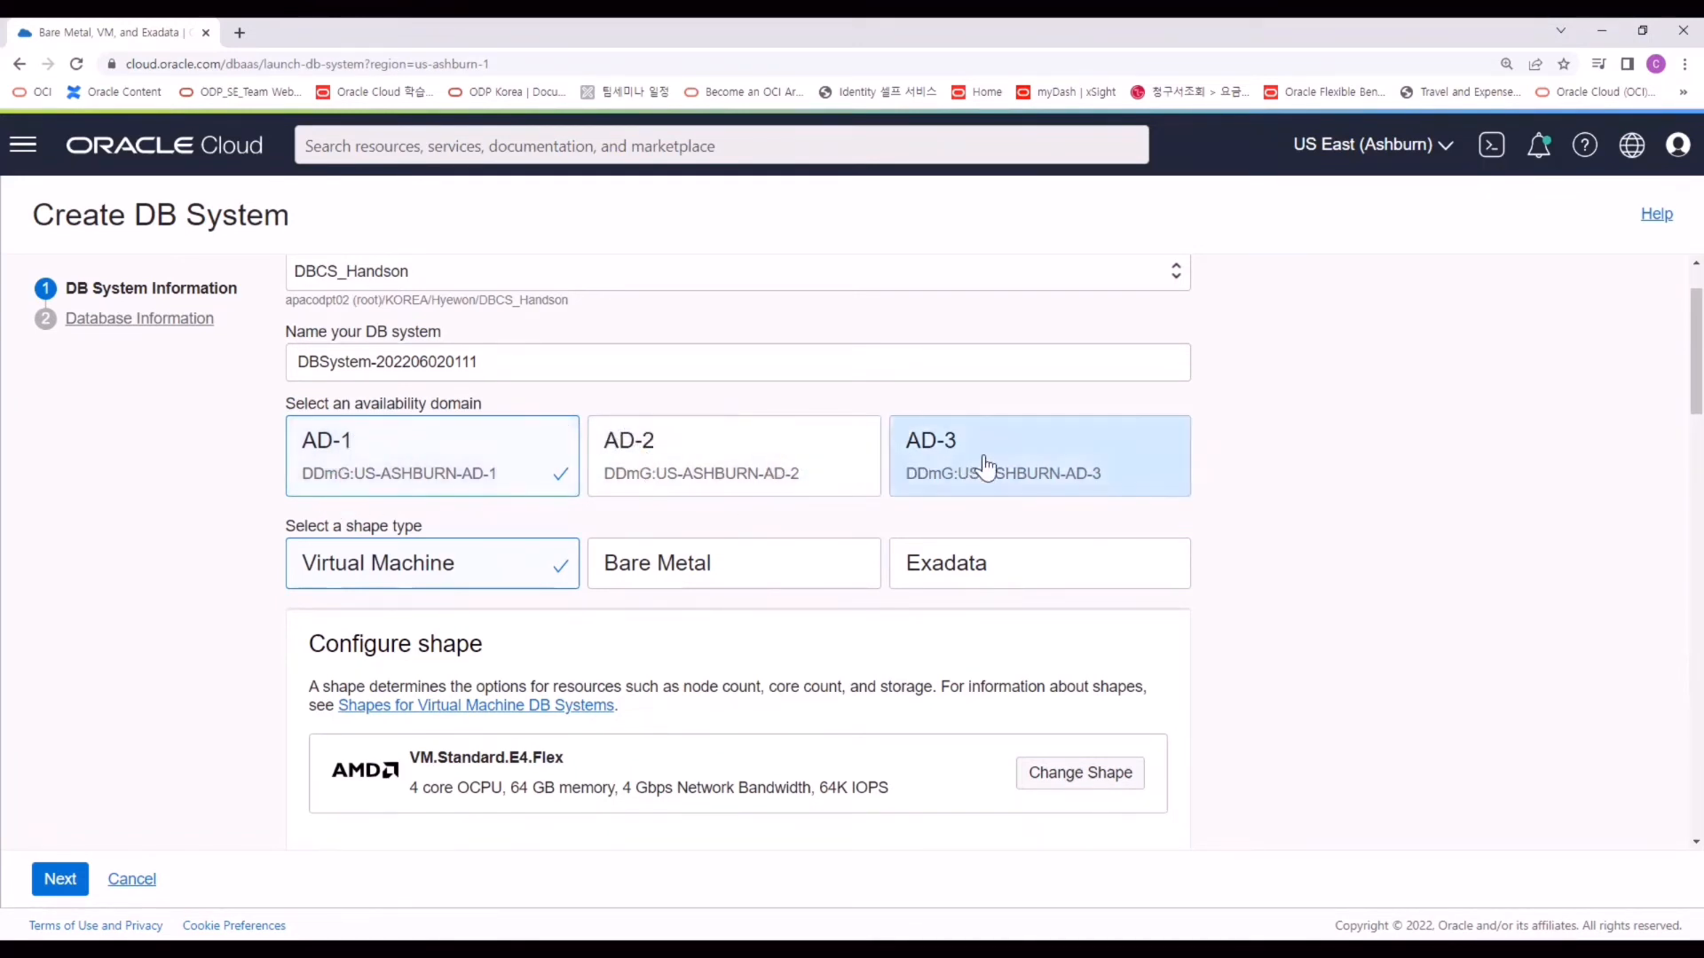
Keep the DB system in availability domain AD-1 after trying AD-2 and AD-3.
left_click(689, 438)
left_click(1092, 455)
left_click(710, 457)
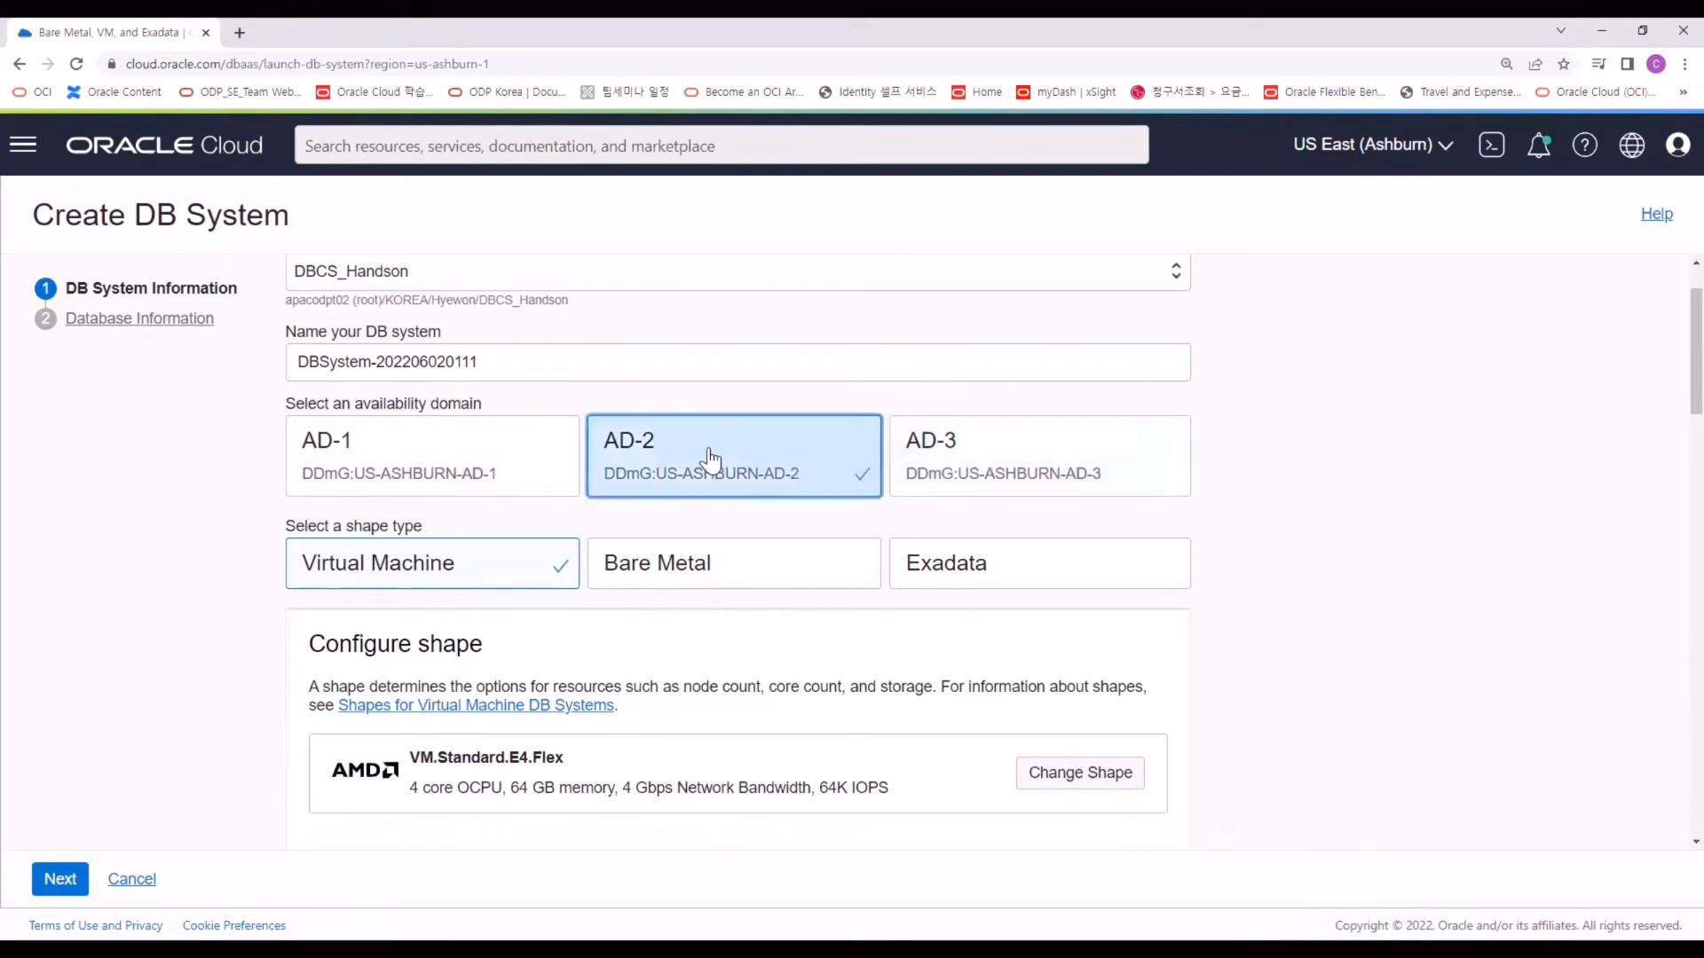
left_click(501, 457)
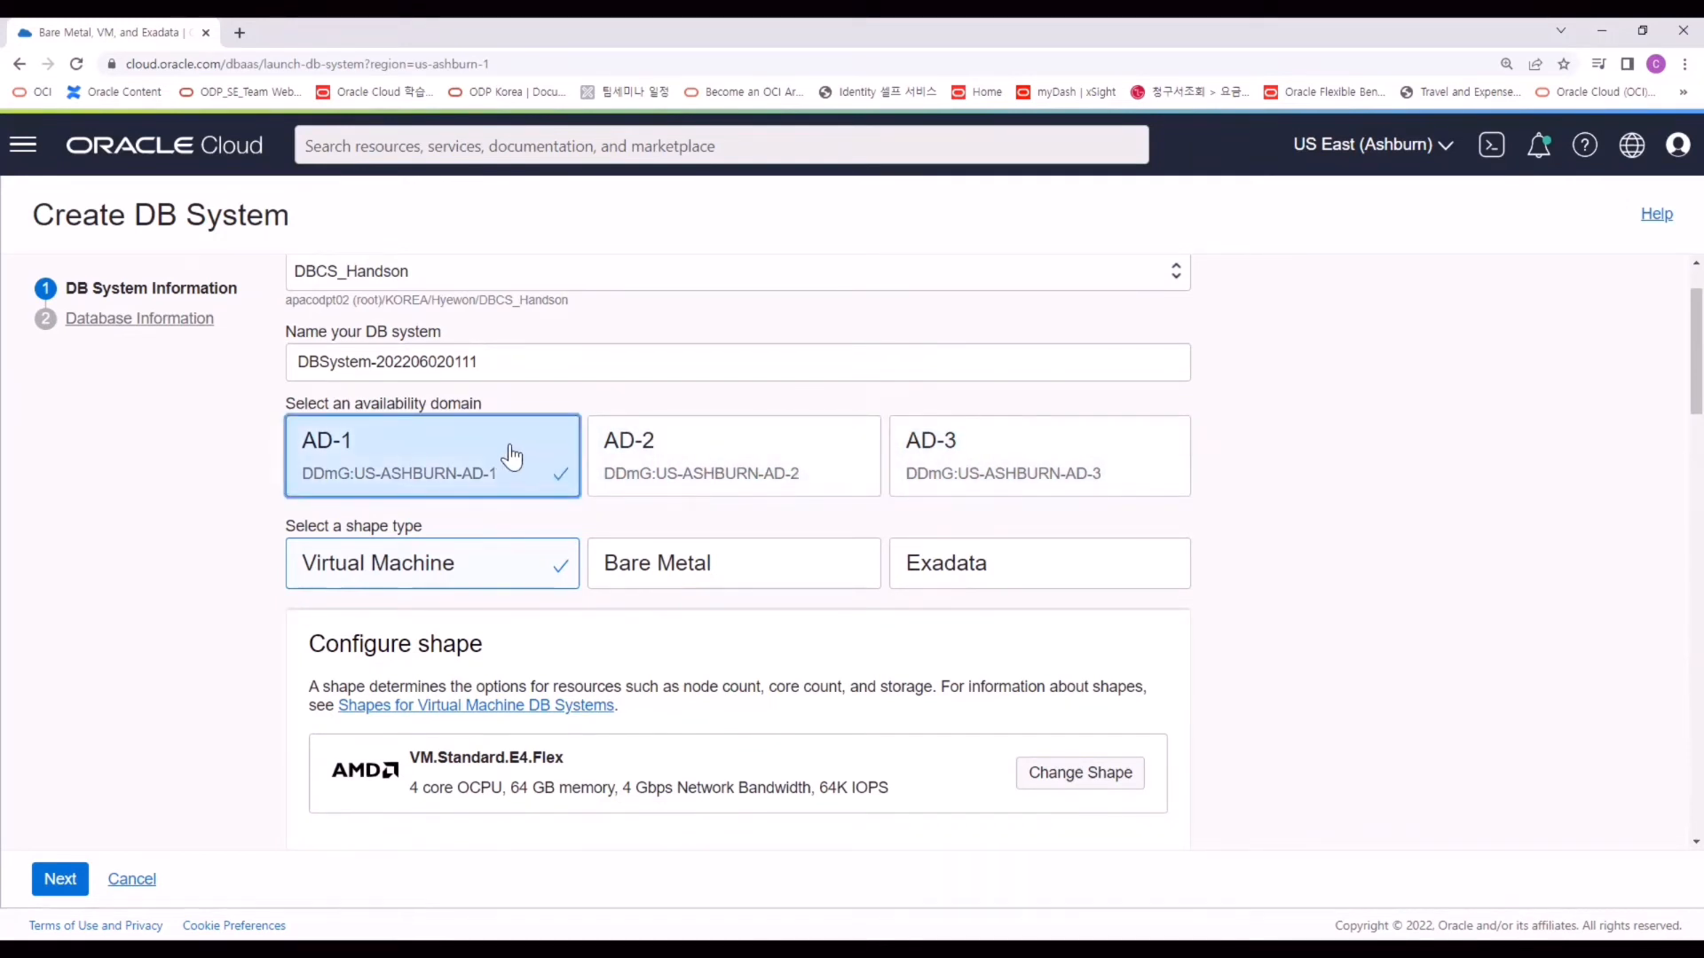
Choose Standard Edition as the Oracle Database software edition.
scroll(502, 459, "down", 1)
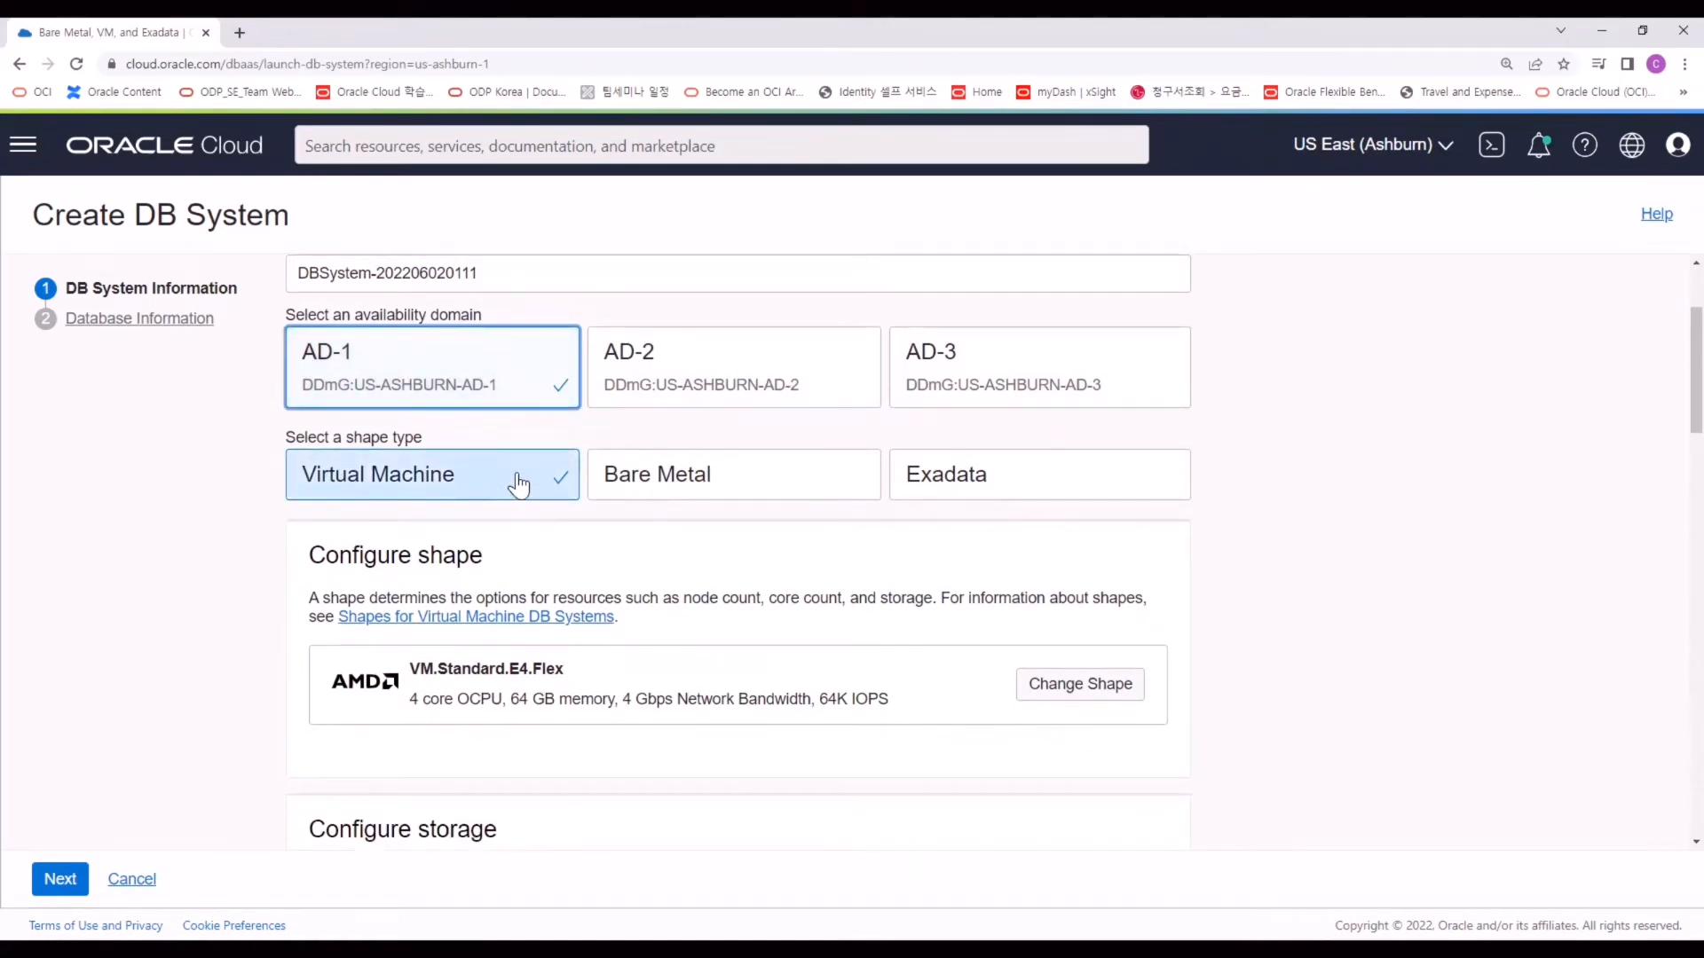
scroll(520, 486, "down", 2)
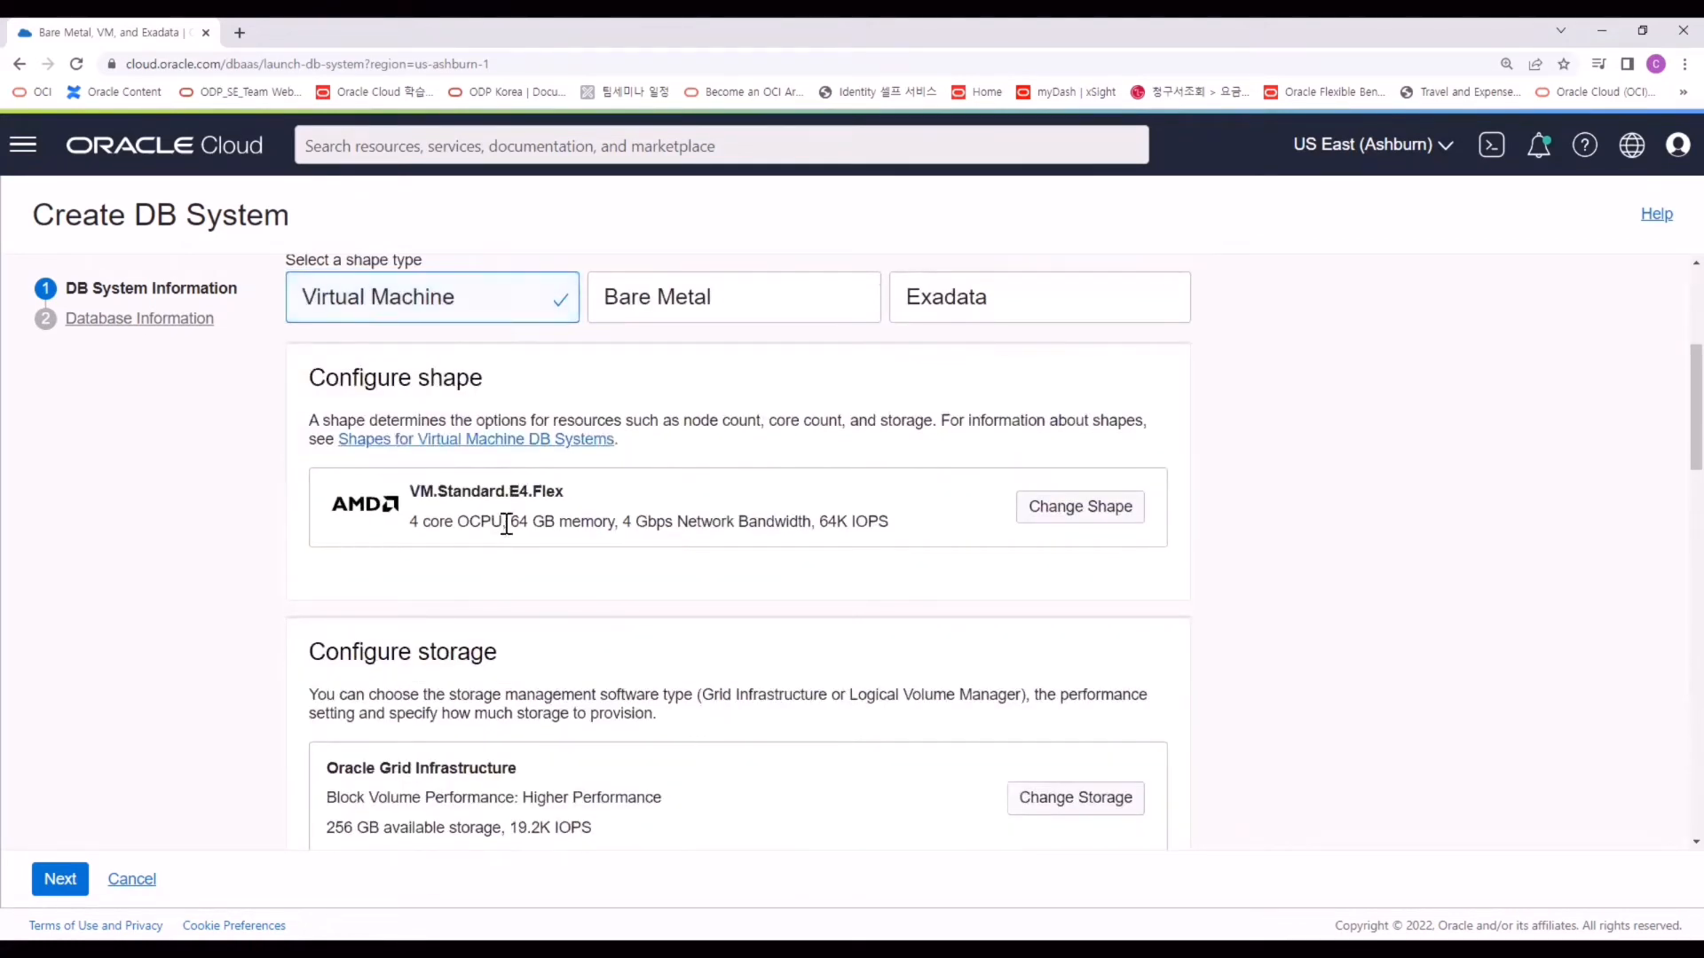
scroll(508, 525, "down", 1)
scroll(510, 524, "down", 2)
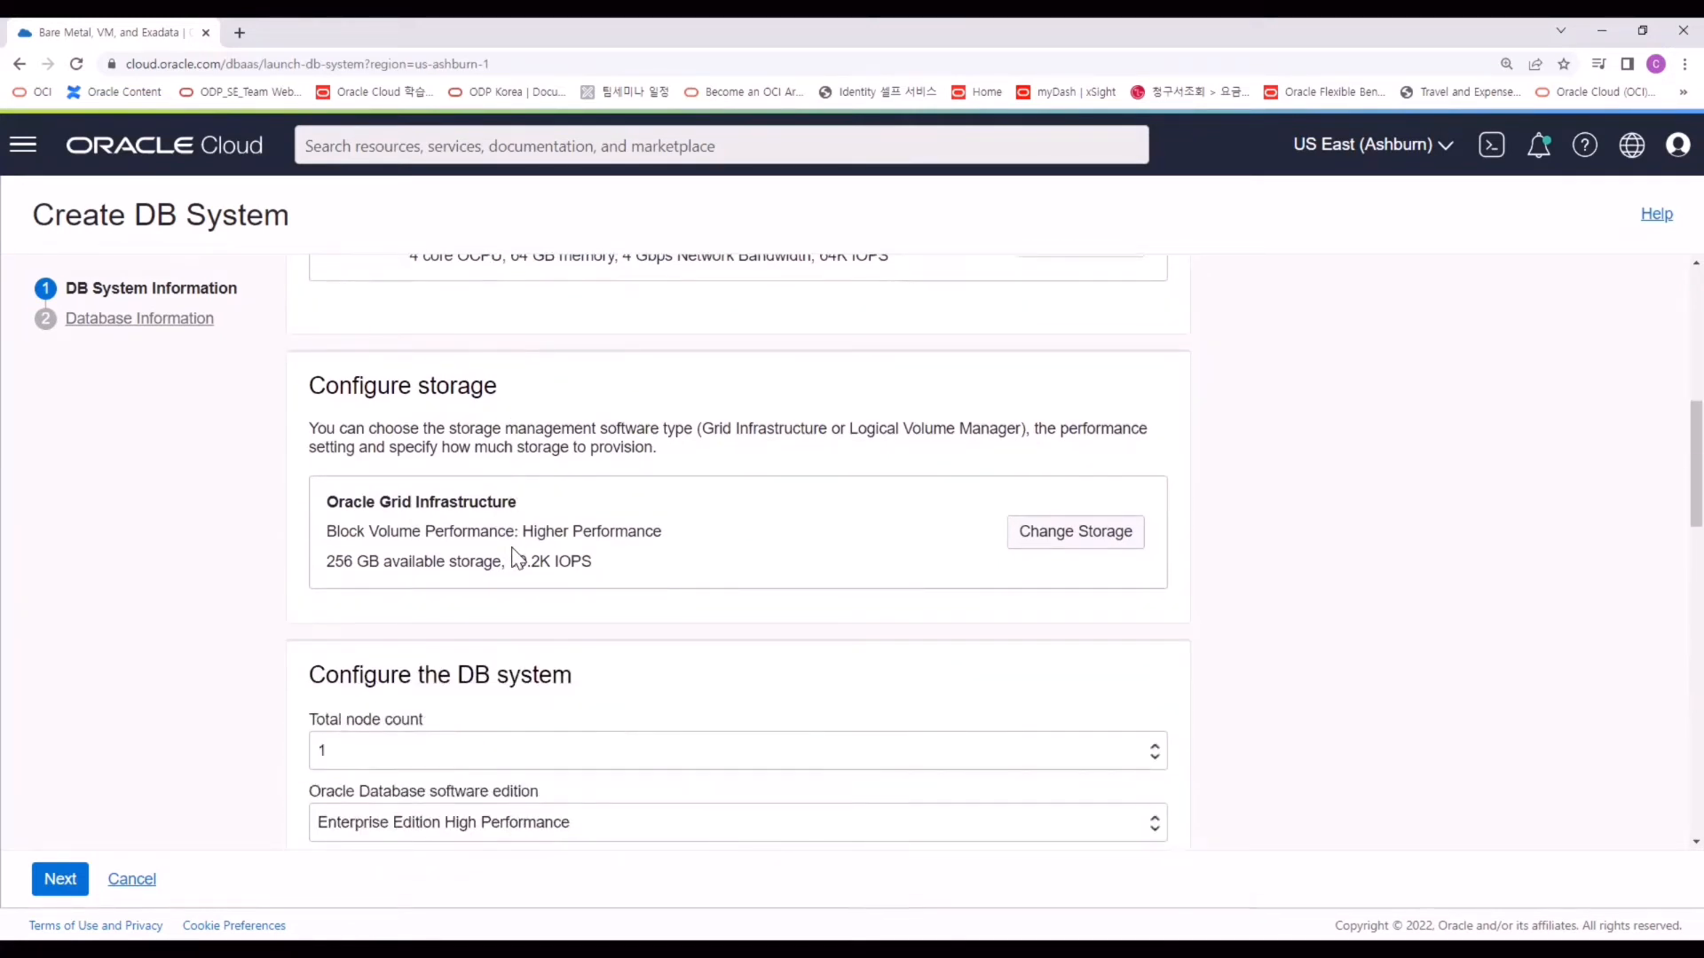
scroll(350, 447, "down", 1)
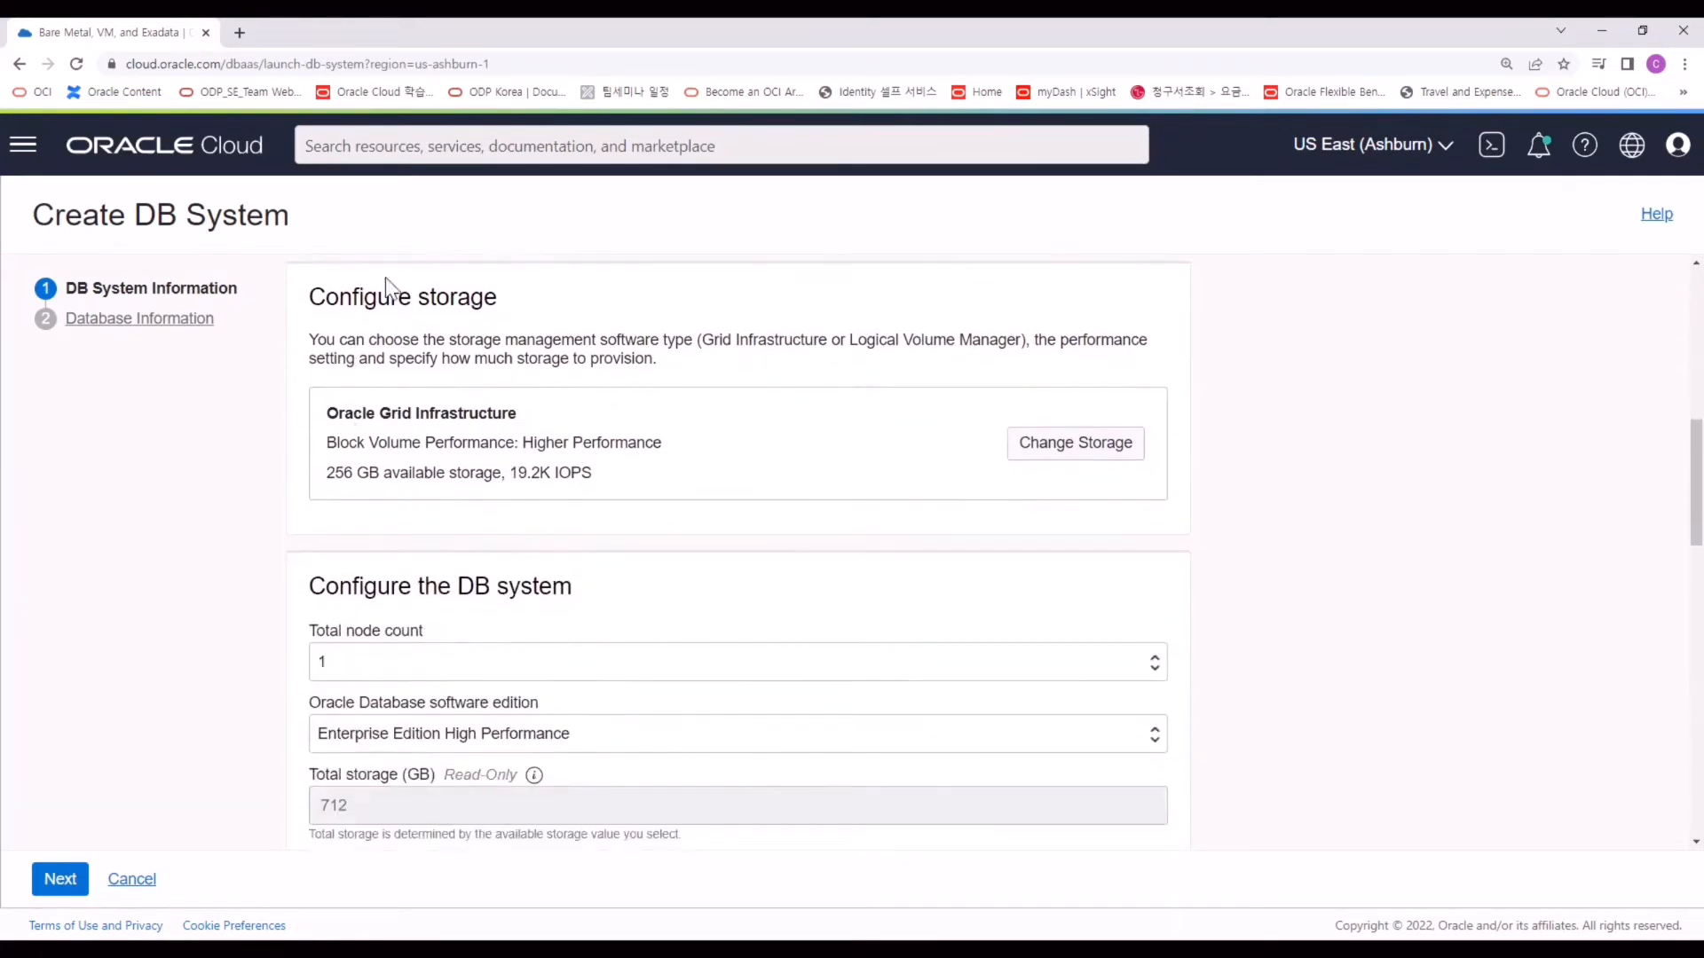
scroll(536, 473, "down", 3)
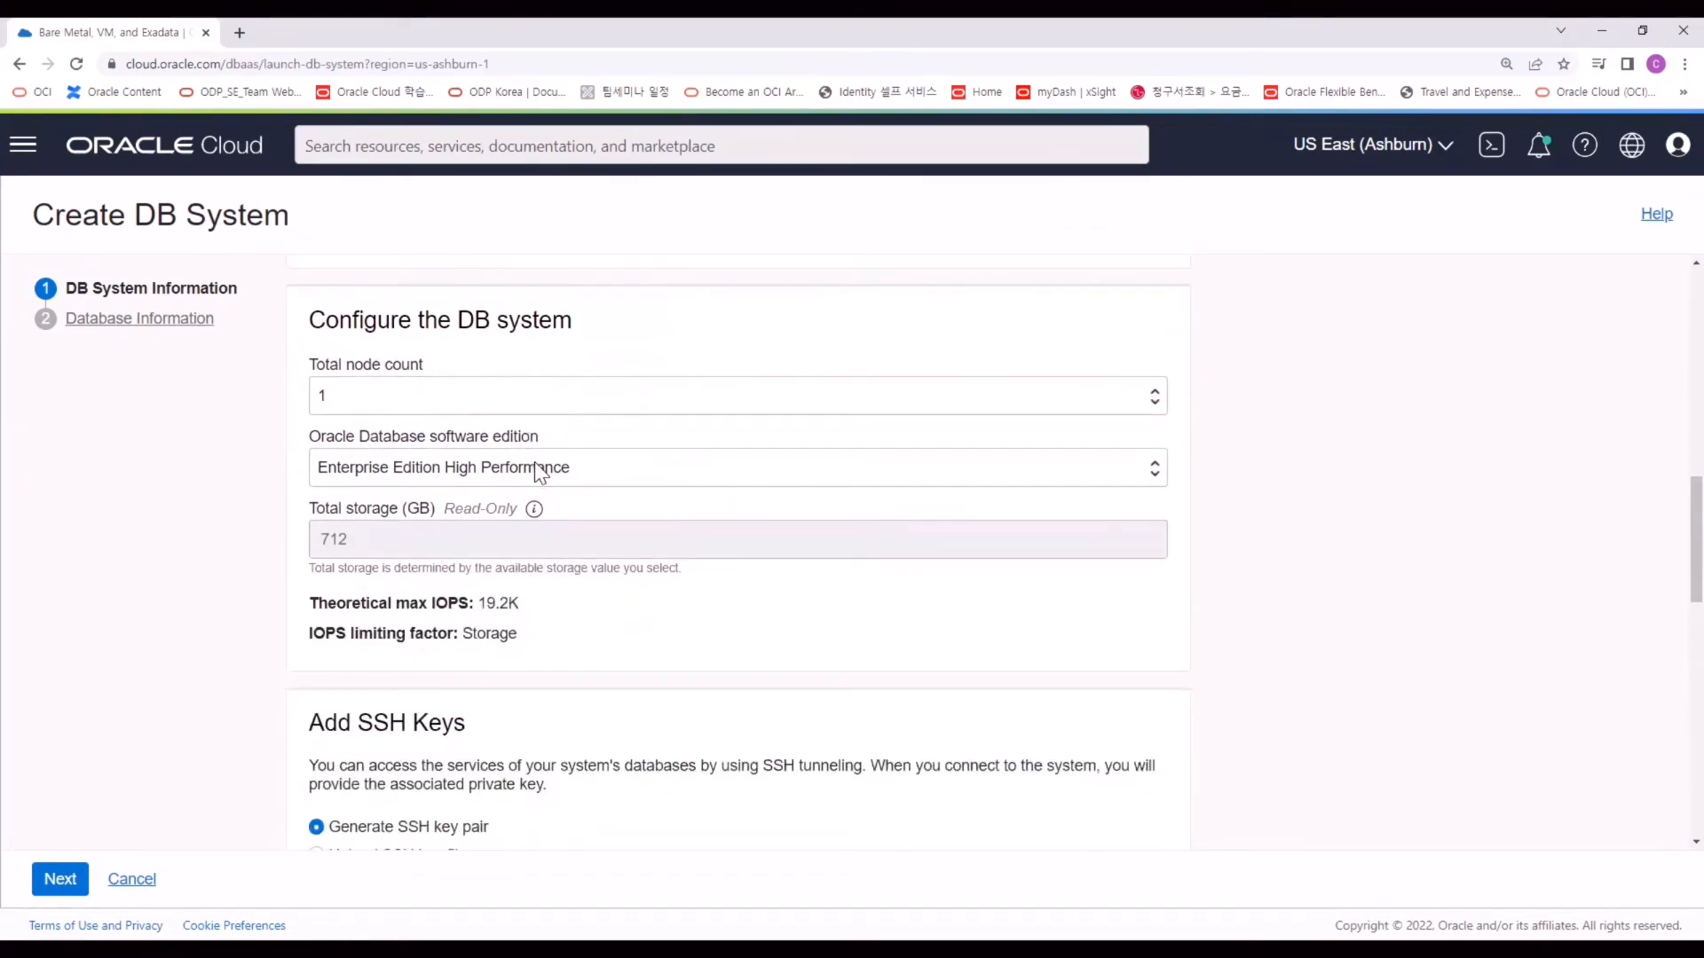
left_click(534, 469)
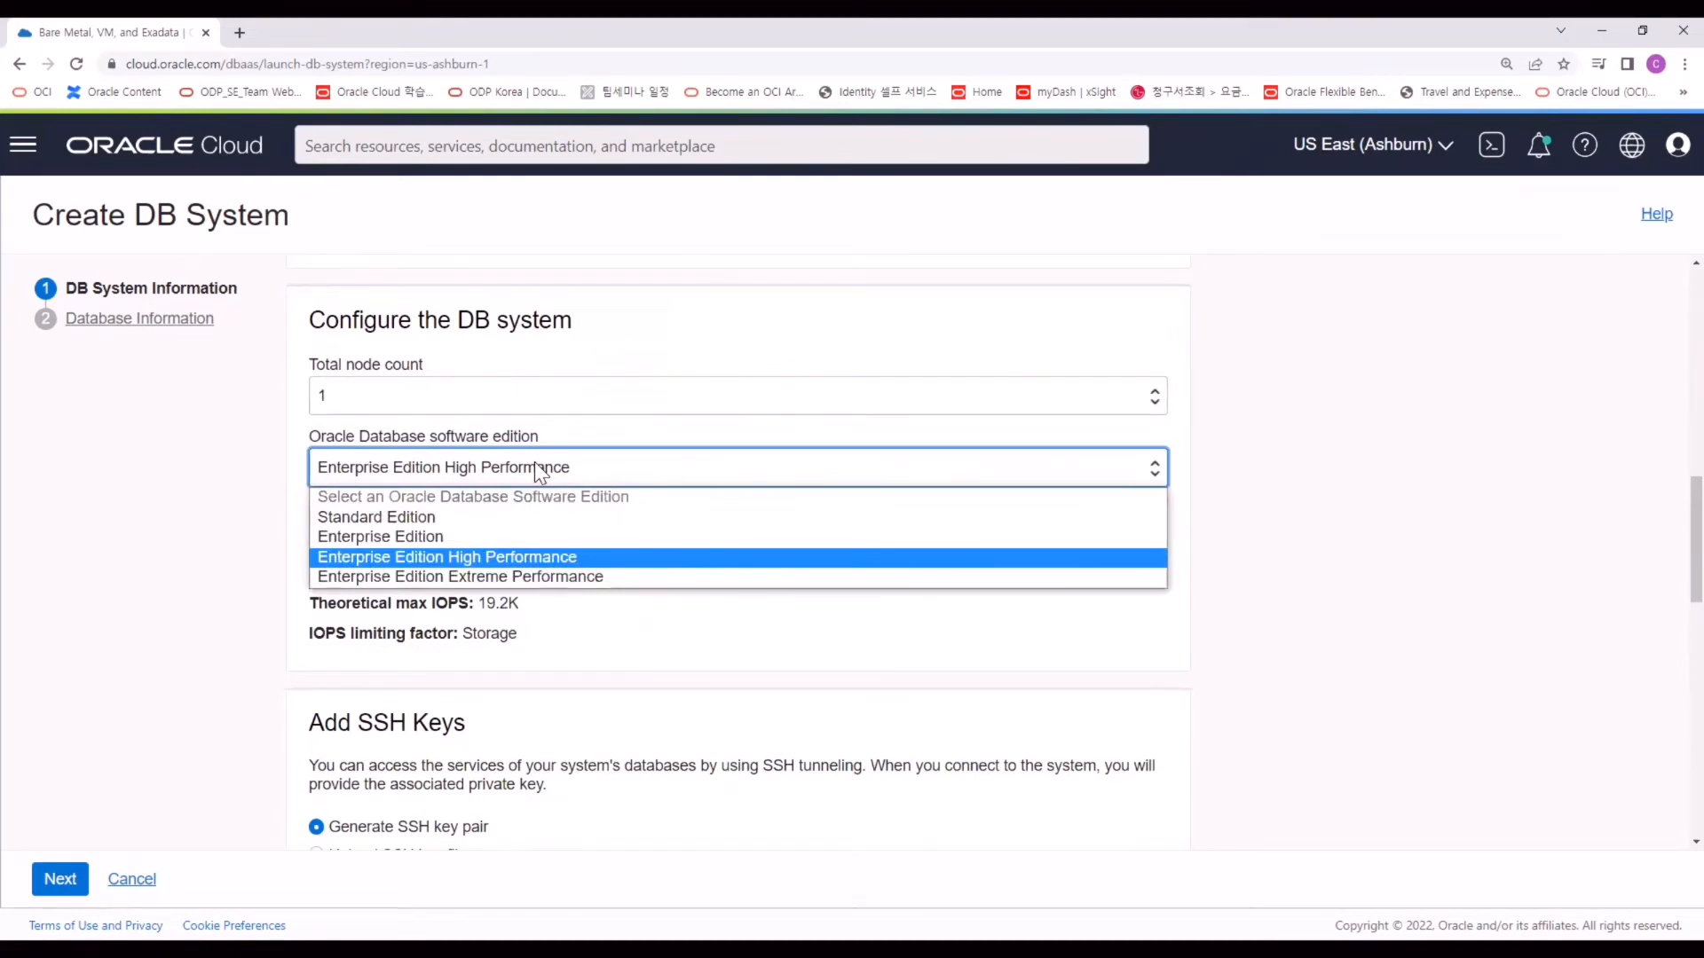
left_click(332, 518)
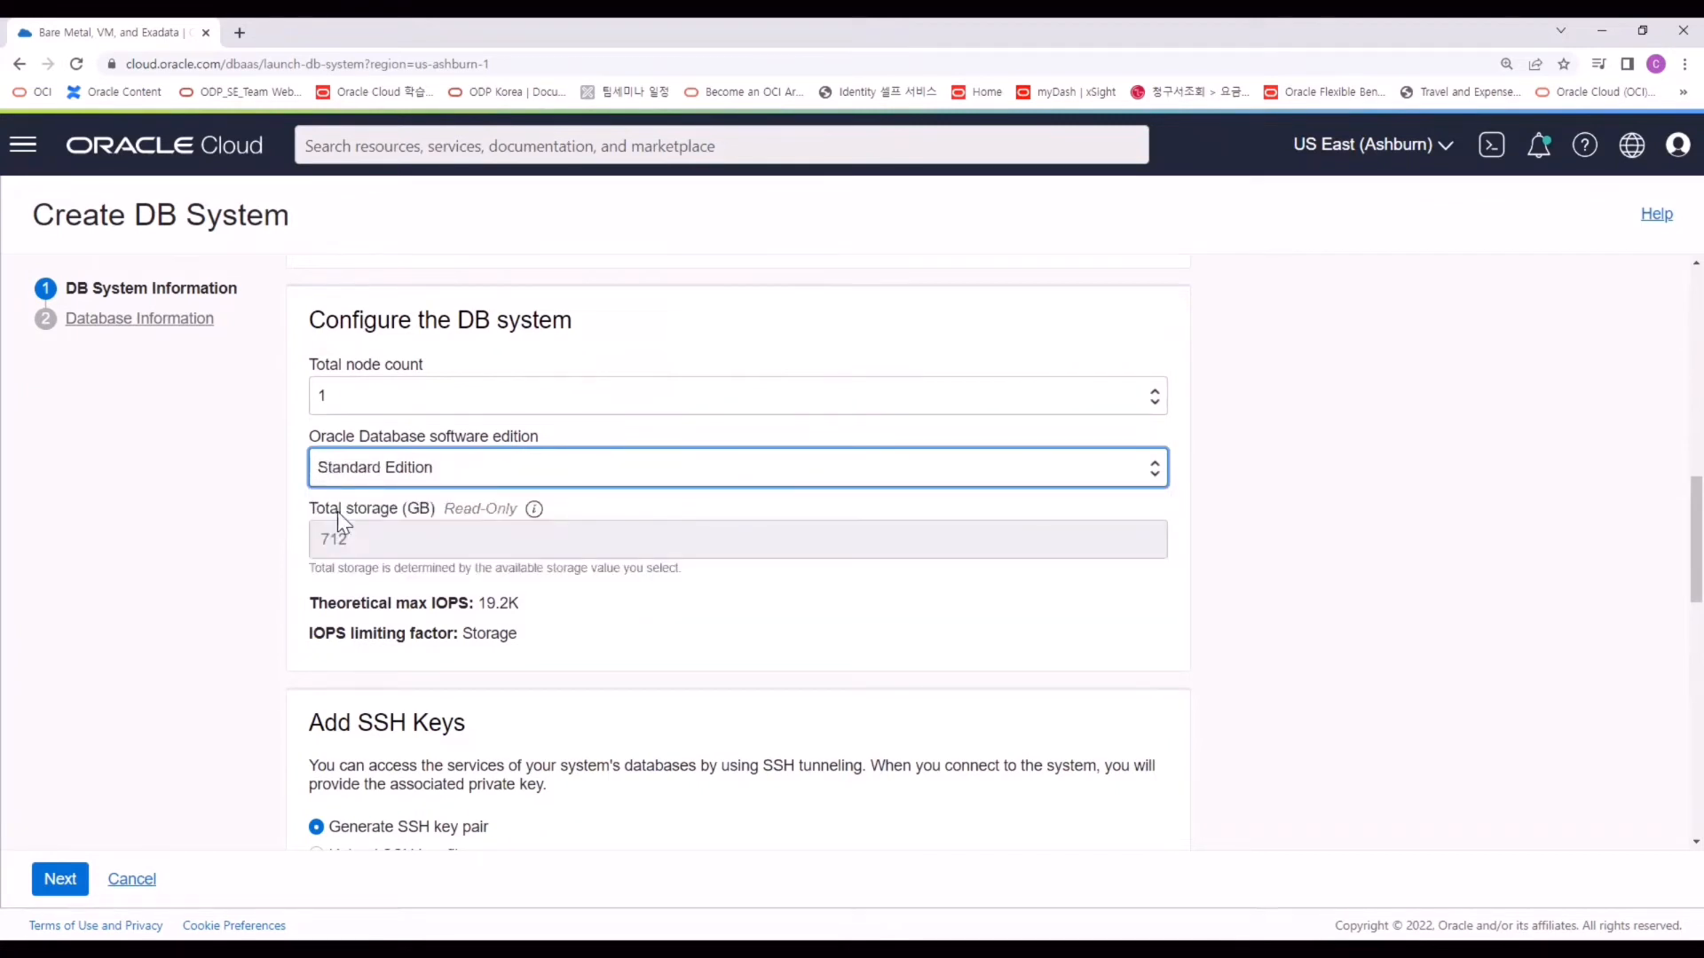
scroll(160, 563, "down", 4)
left_click_drag(468, 367, 321, 367)
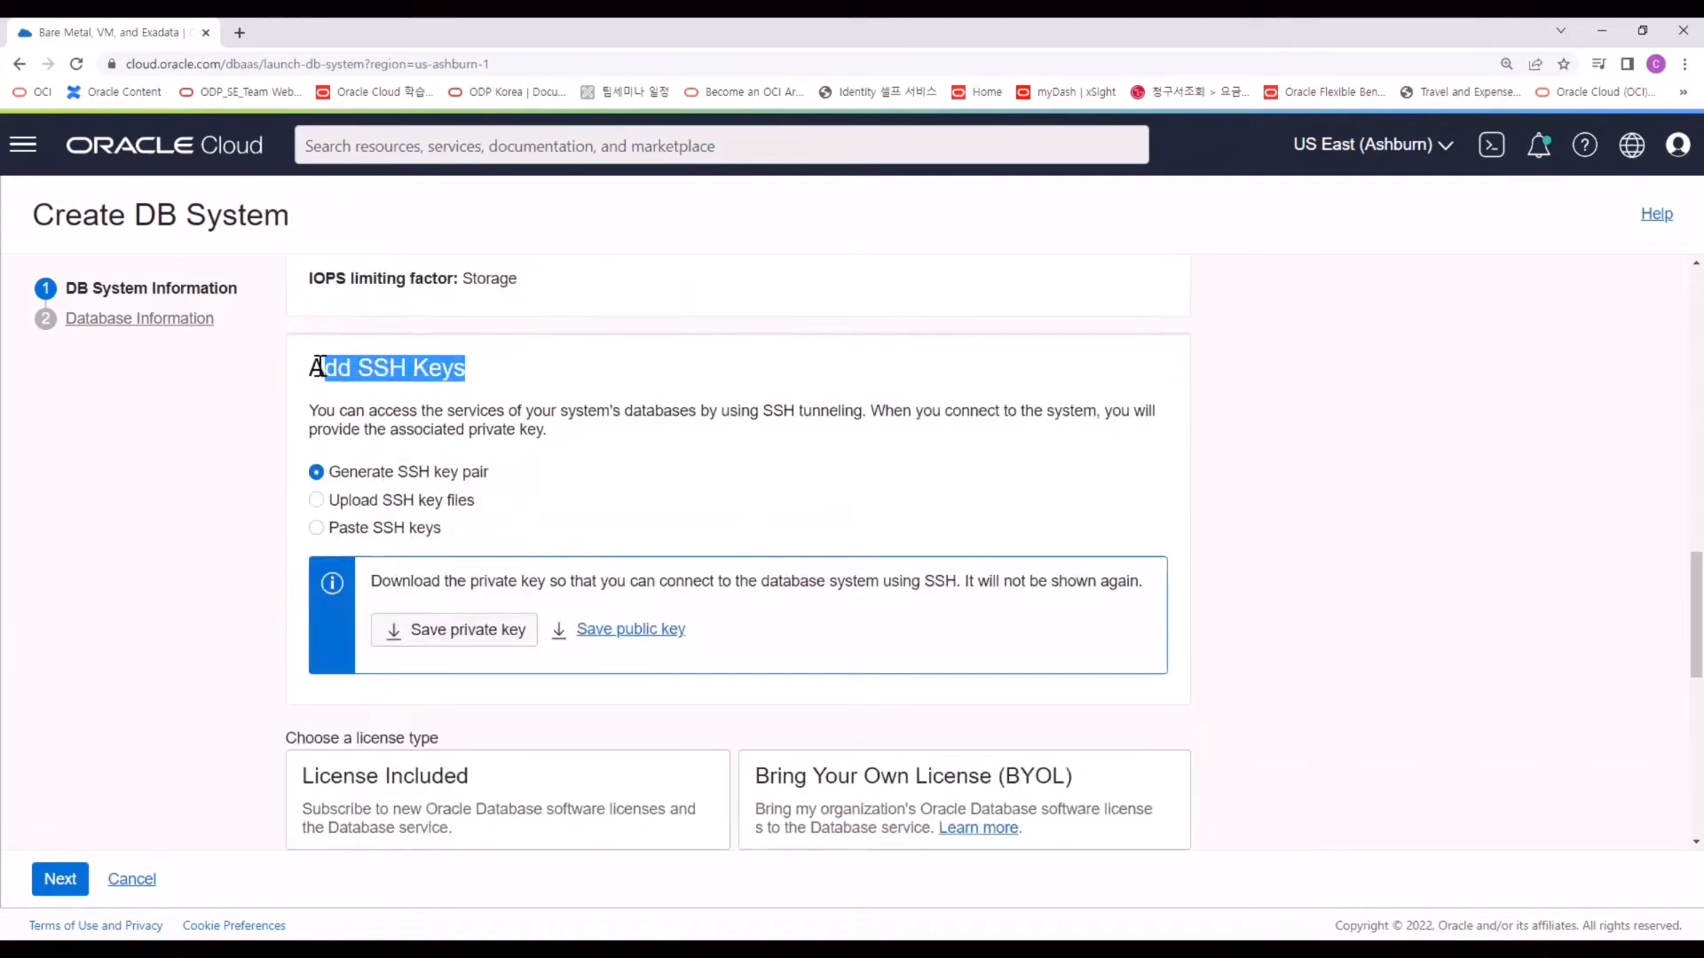
Save the generated SSH private key and select the License Included licence type.
left_click(544, 464)
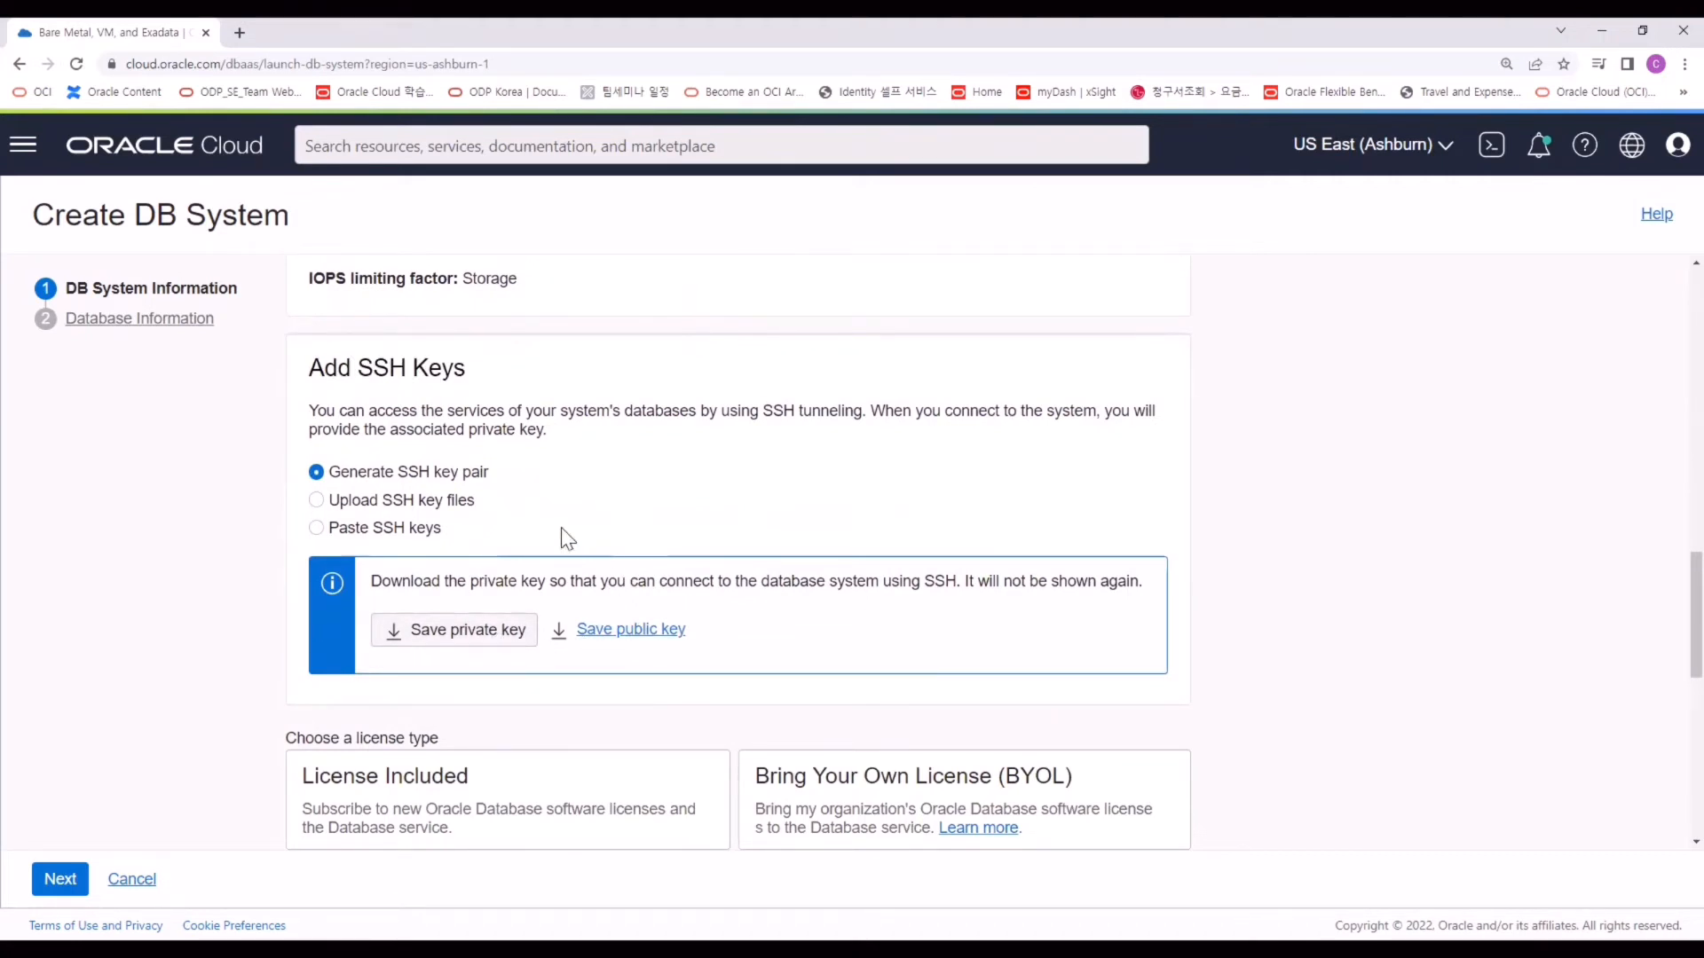
left_click(468, 504)
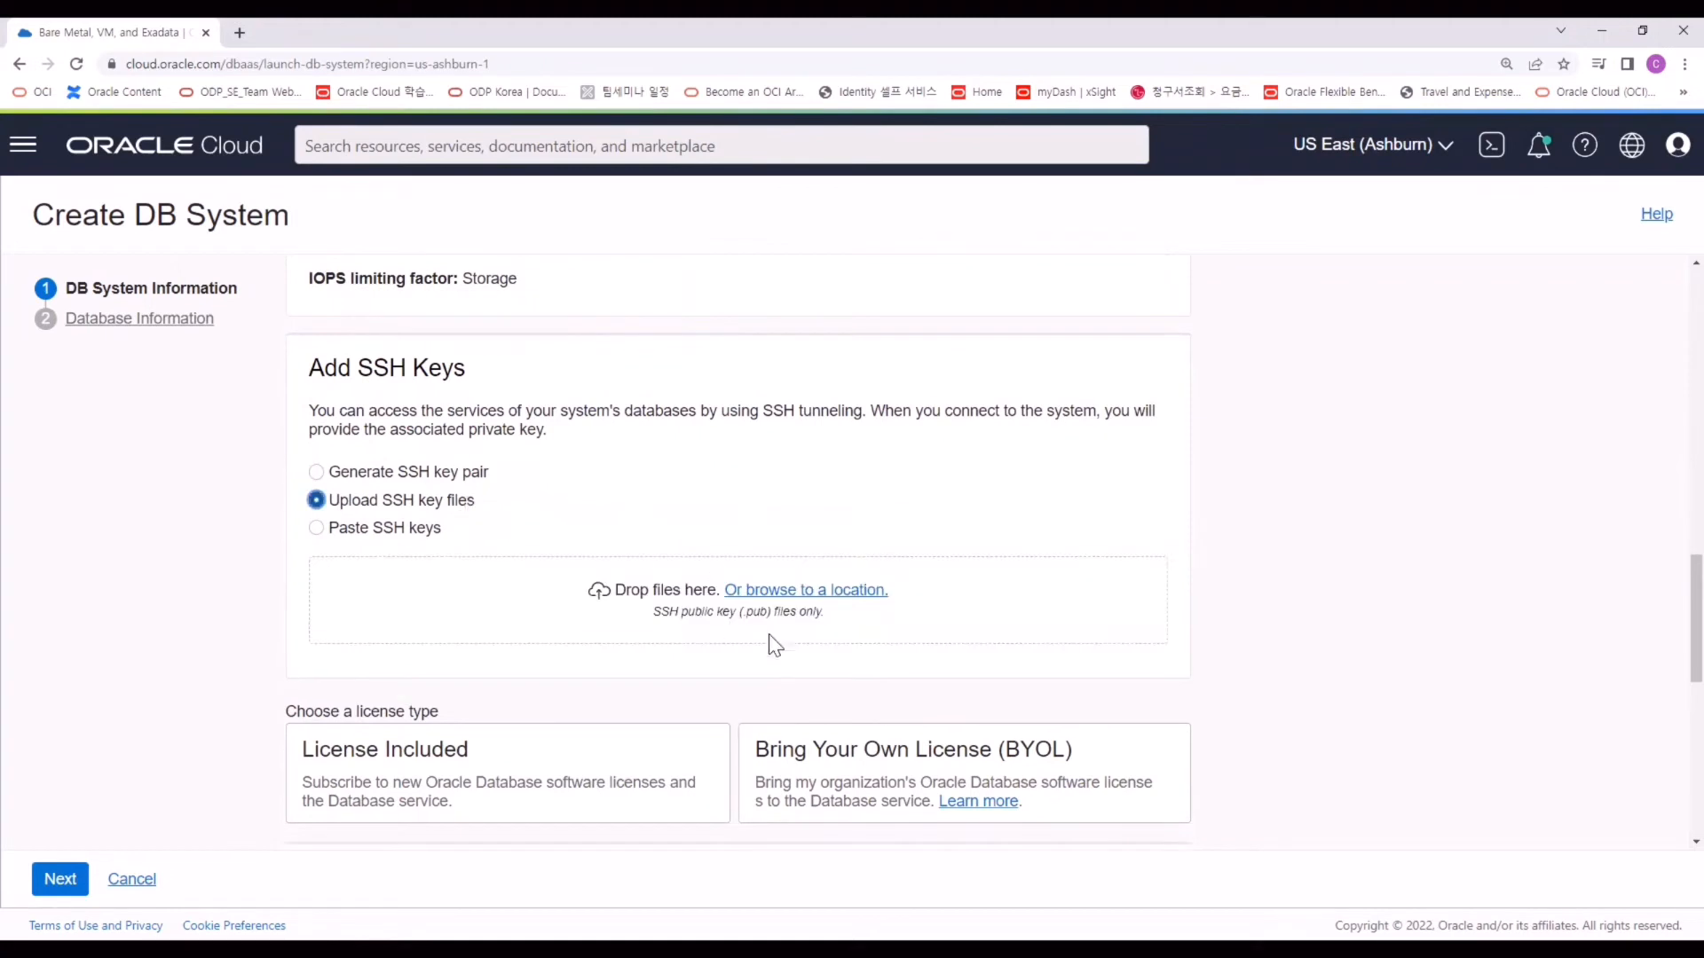
left_click(475, 475)
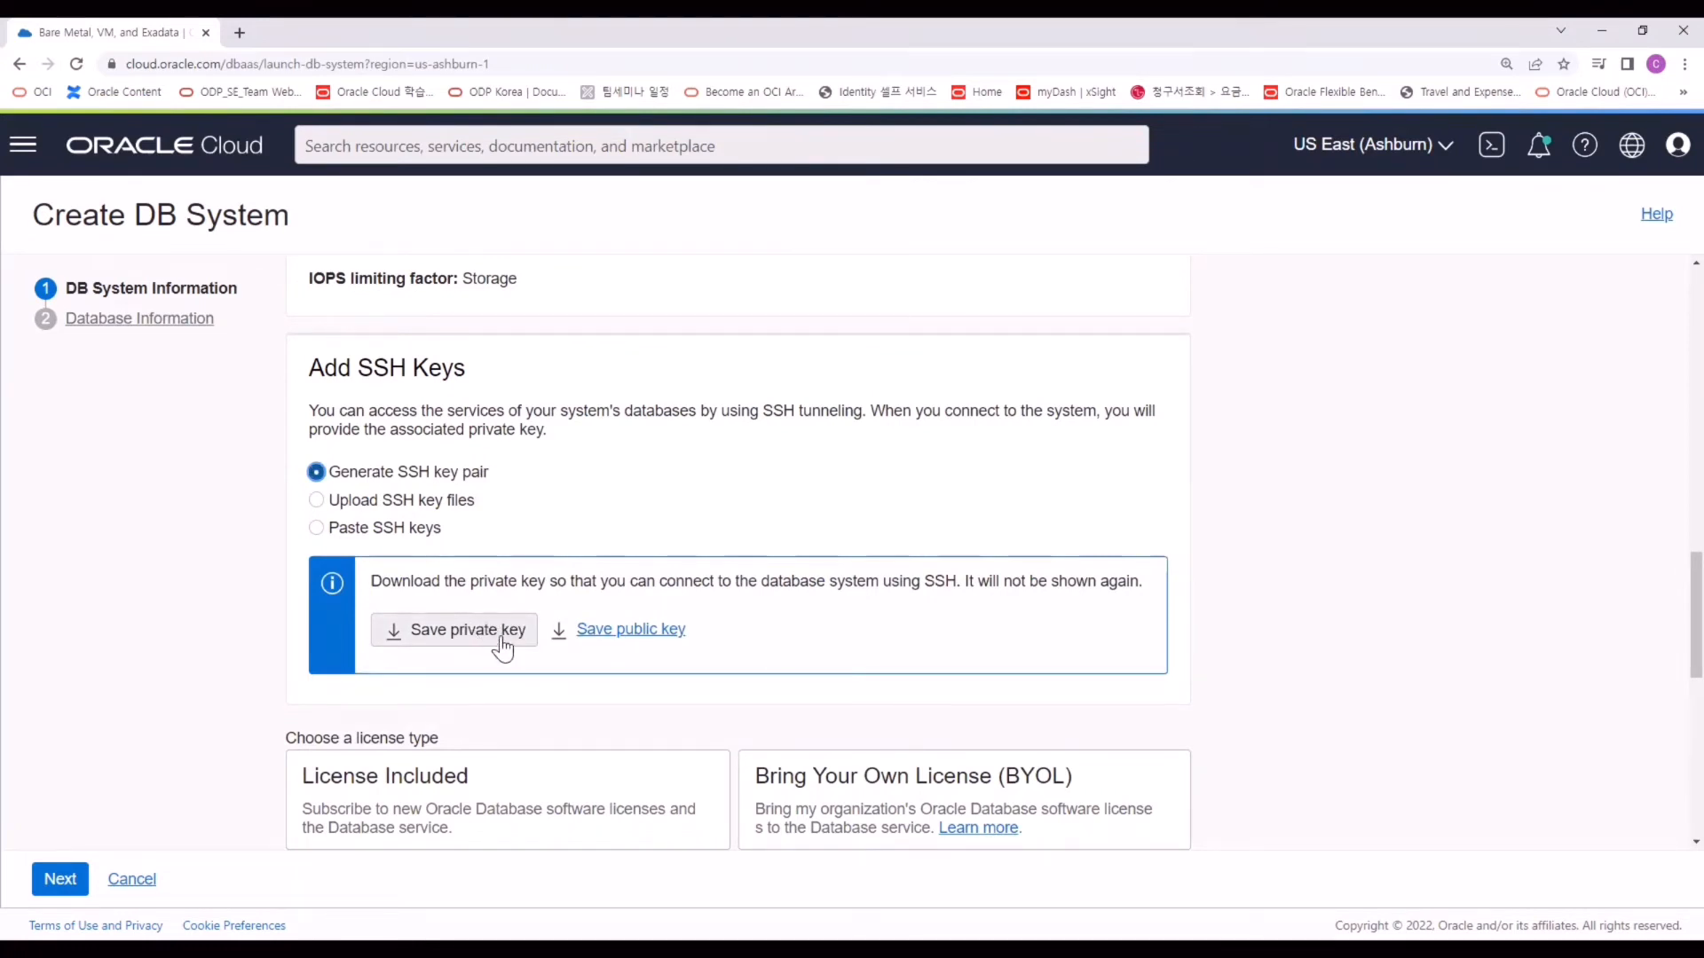
left_click(463, 628)
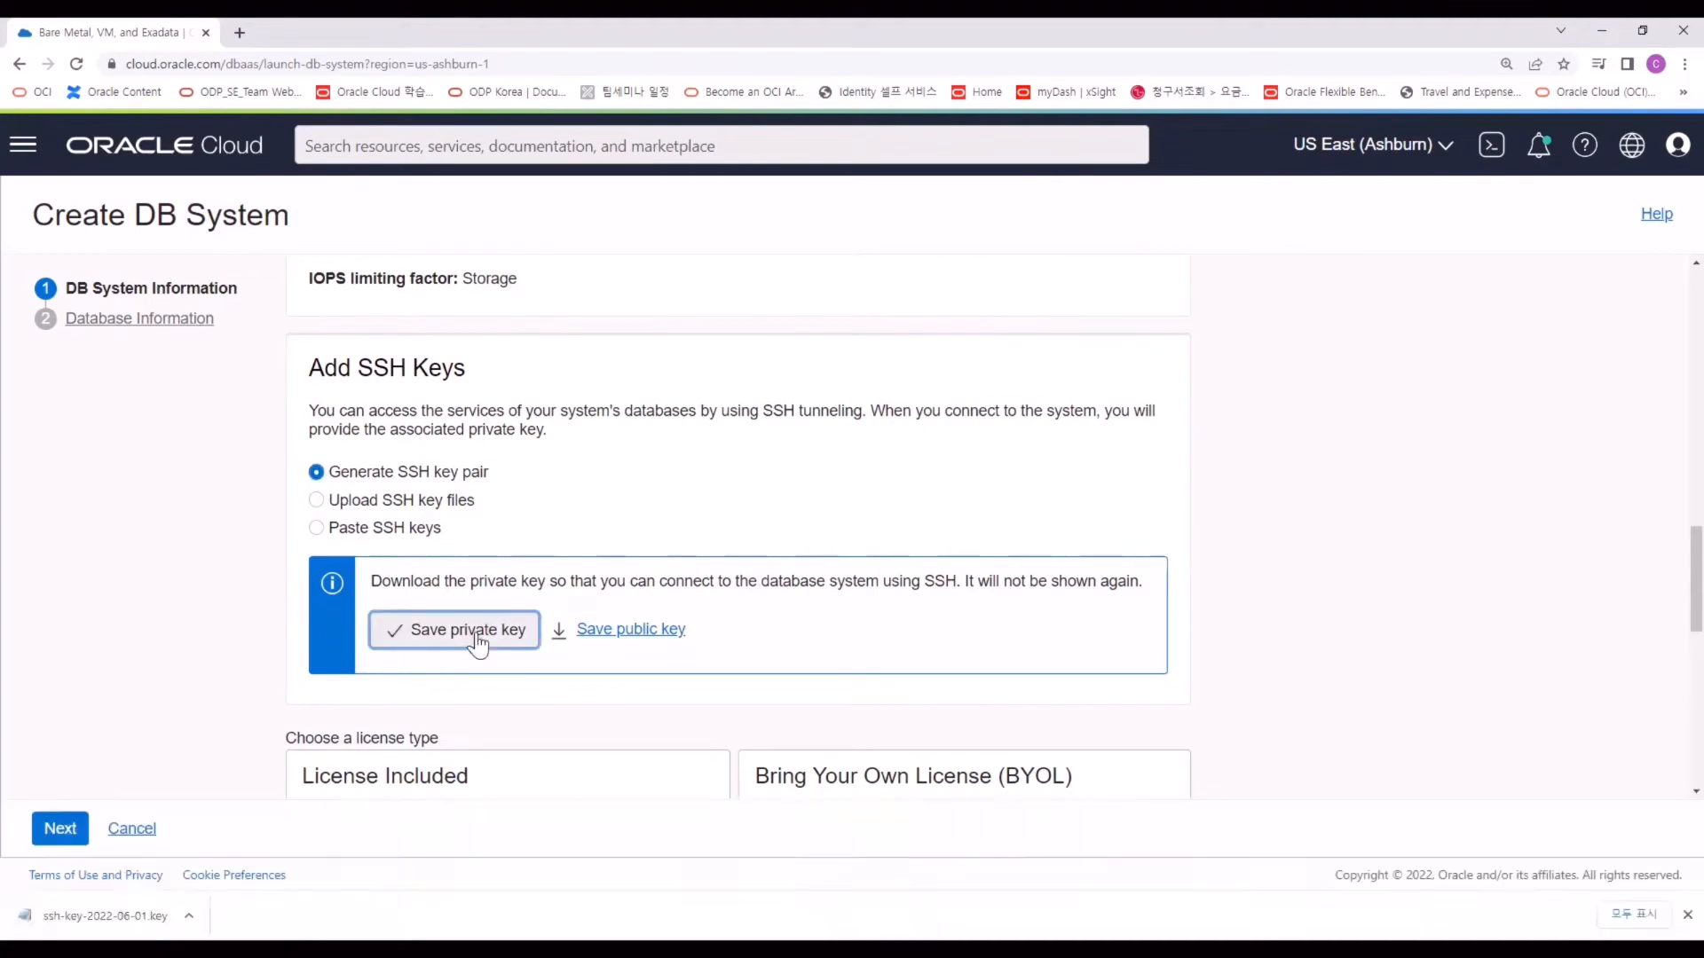
scroll(479, 639, "down", 4)
left_click(502, 476)
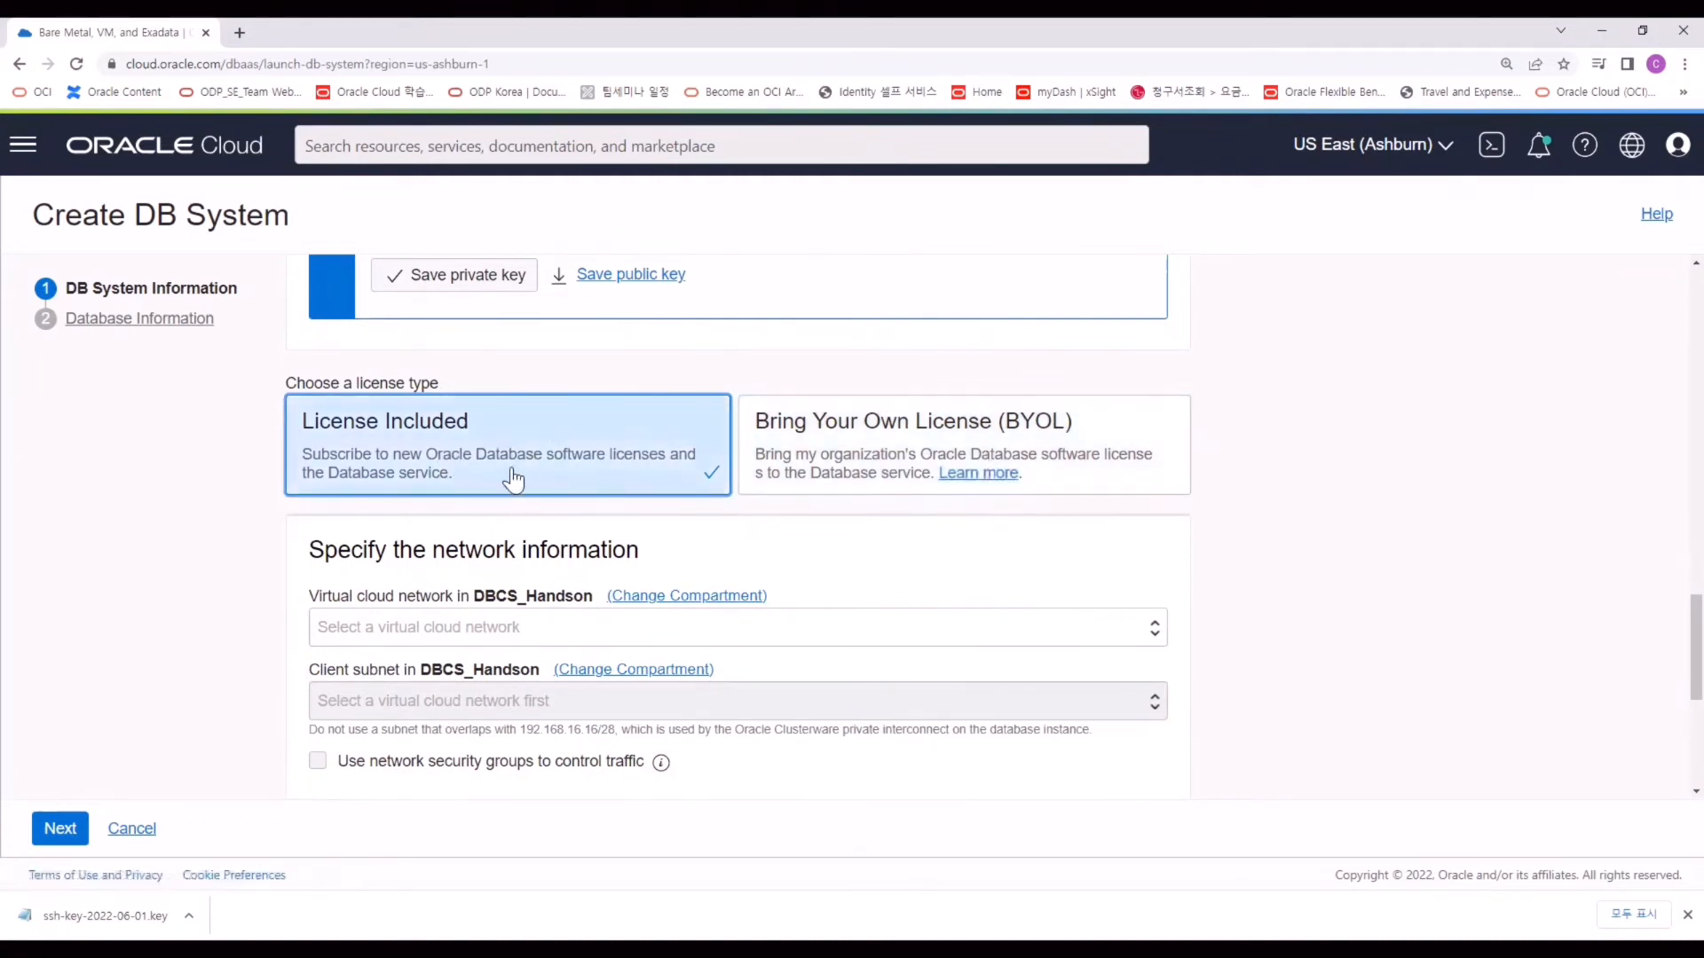
Place the DB system on DBCS_VCN's Private Subnet-DBCS_VCN (regional).
scroll(513, 474, "down", 2)
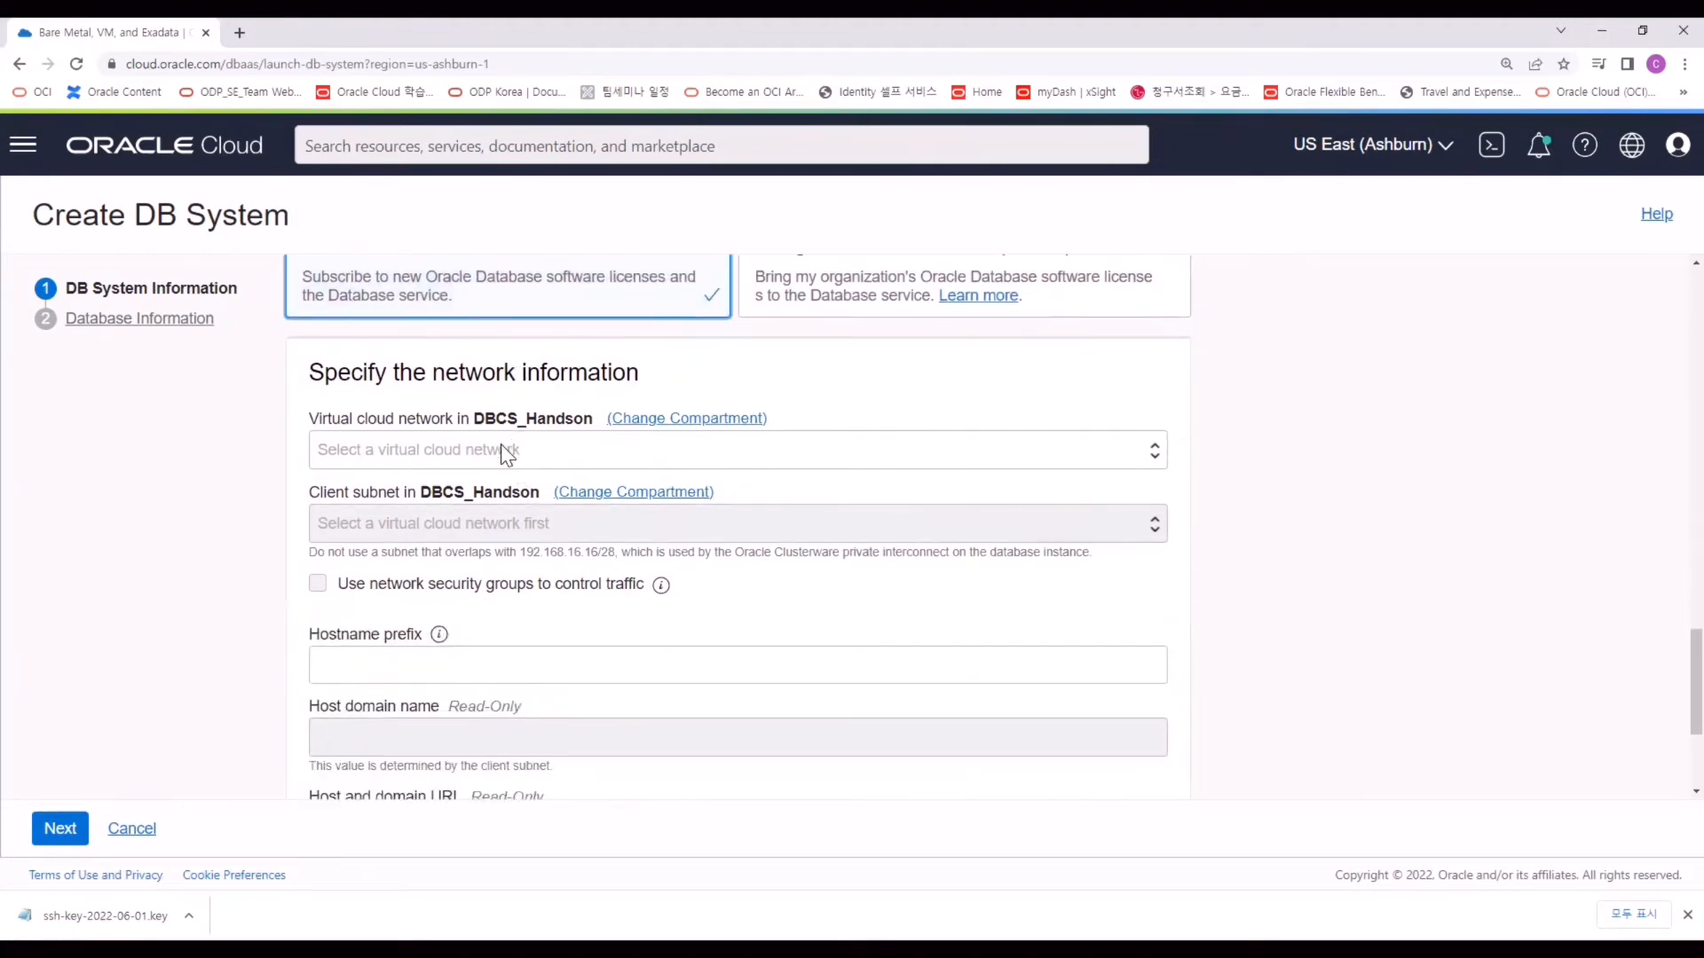
left_click(501, 446)
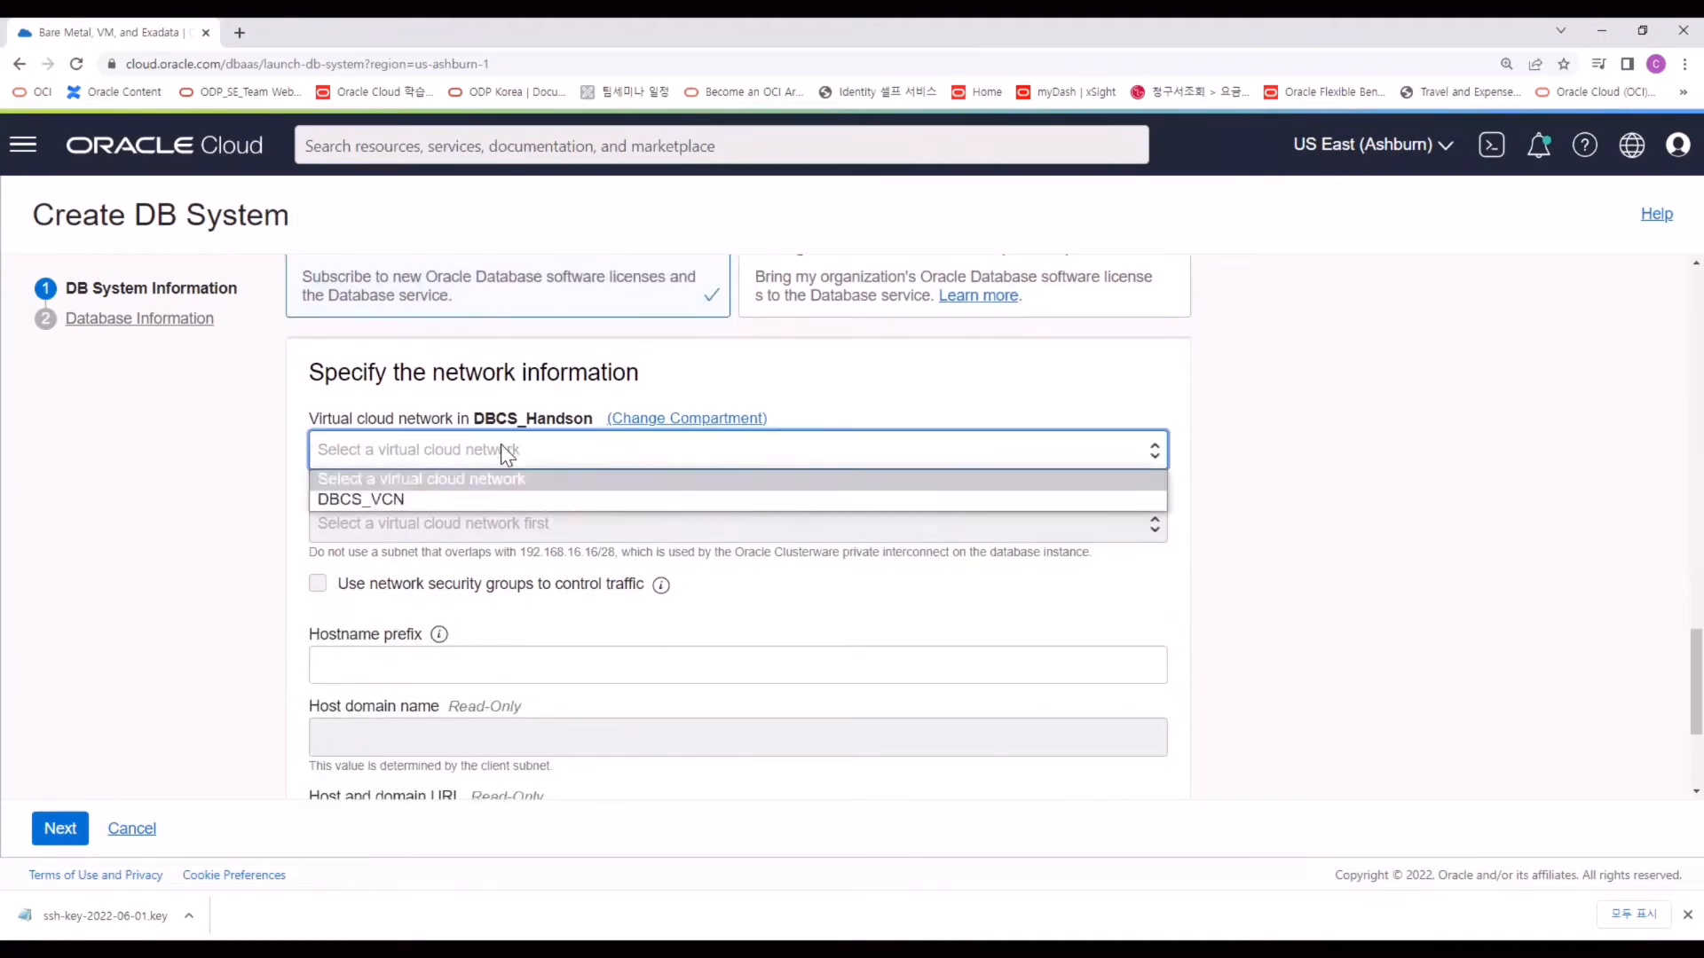
left_click(447, 500)
left_click(440, 523)
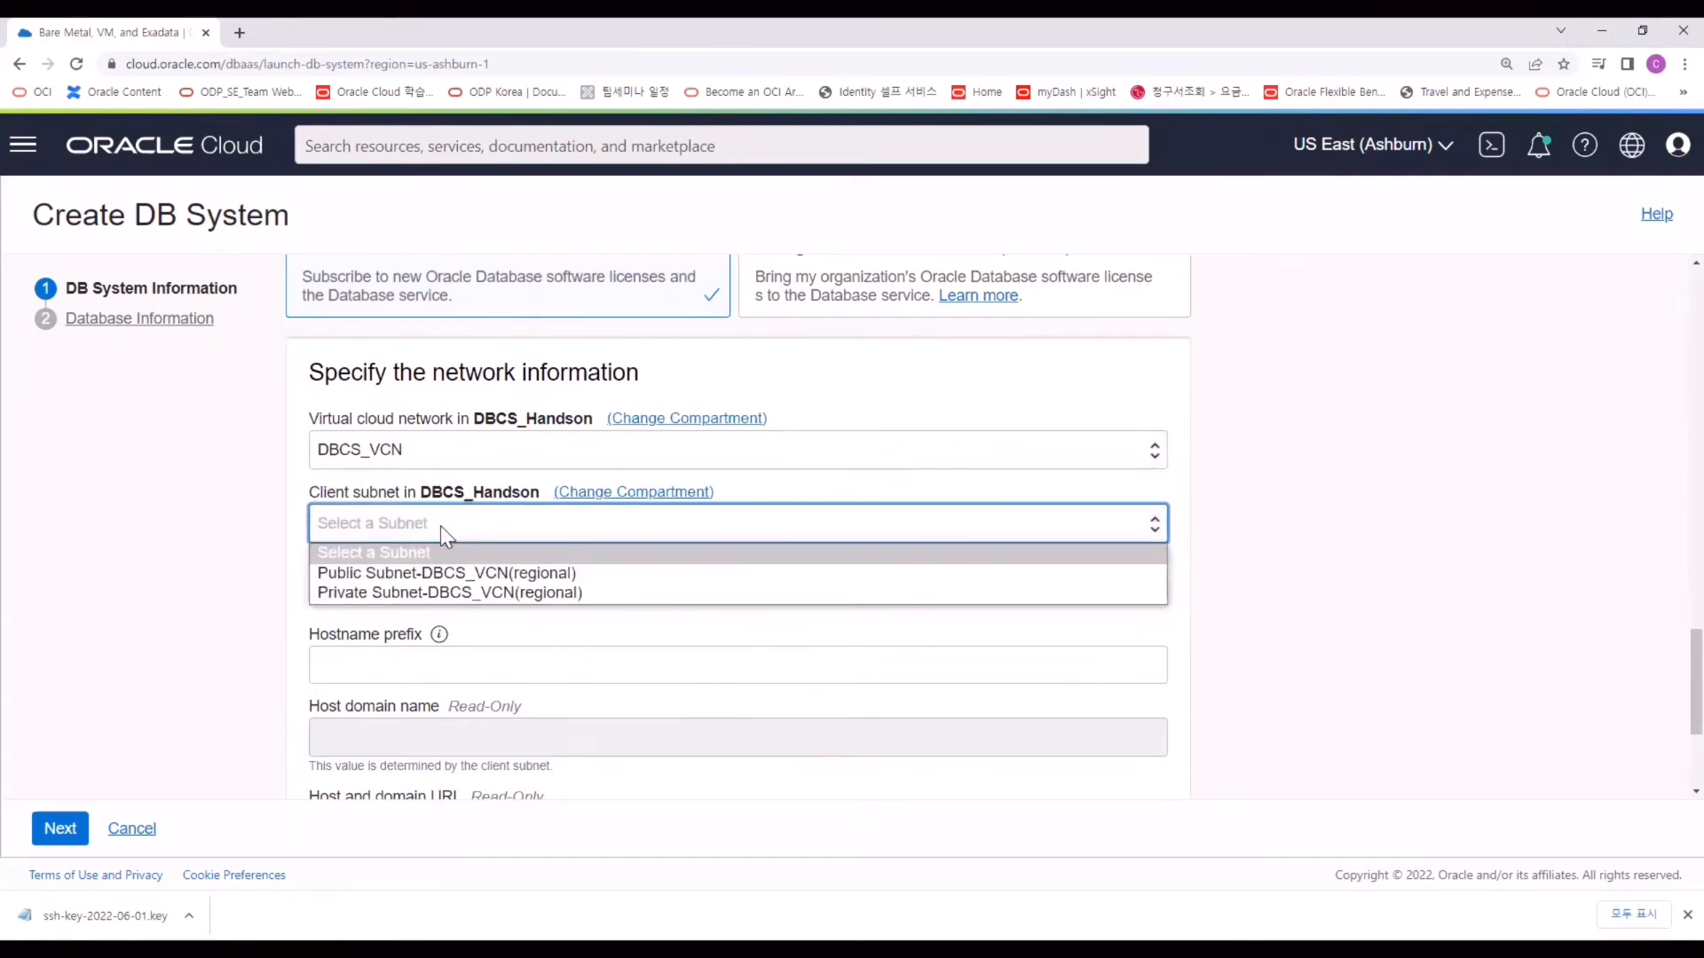
left_click(479, 593)
Set time zone Asia/Seoul and hostname prefix DBCS_Handson, then continue to Database Information.
scroll(637, 691, "down", 6)
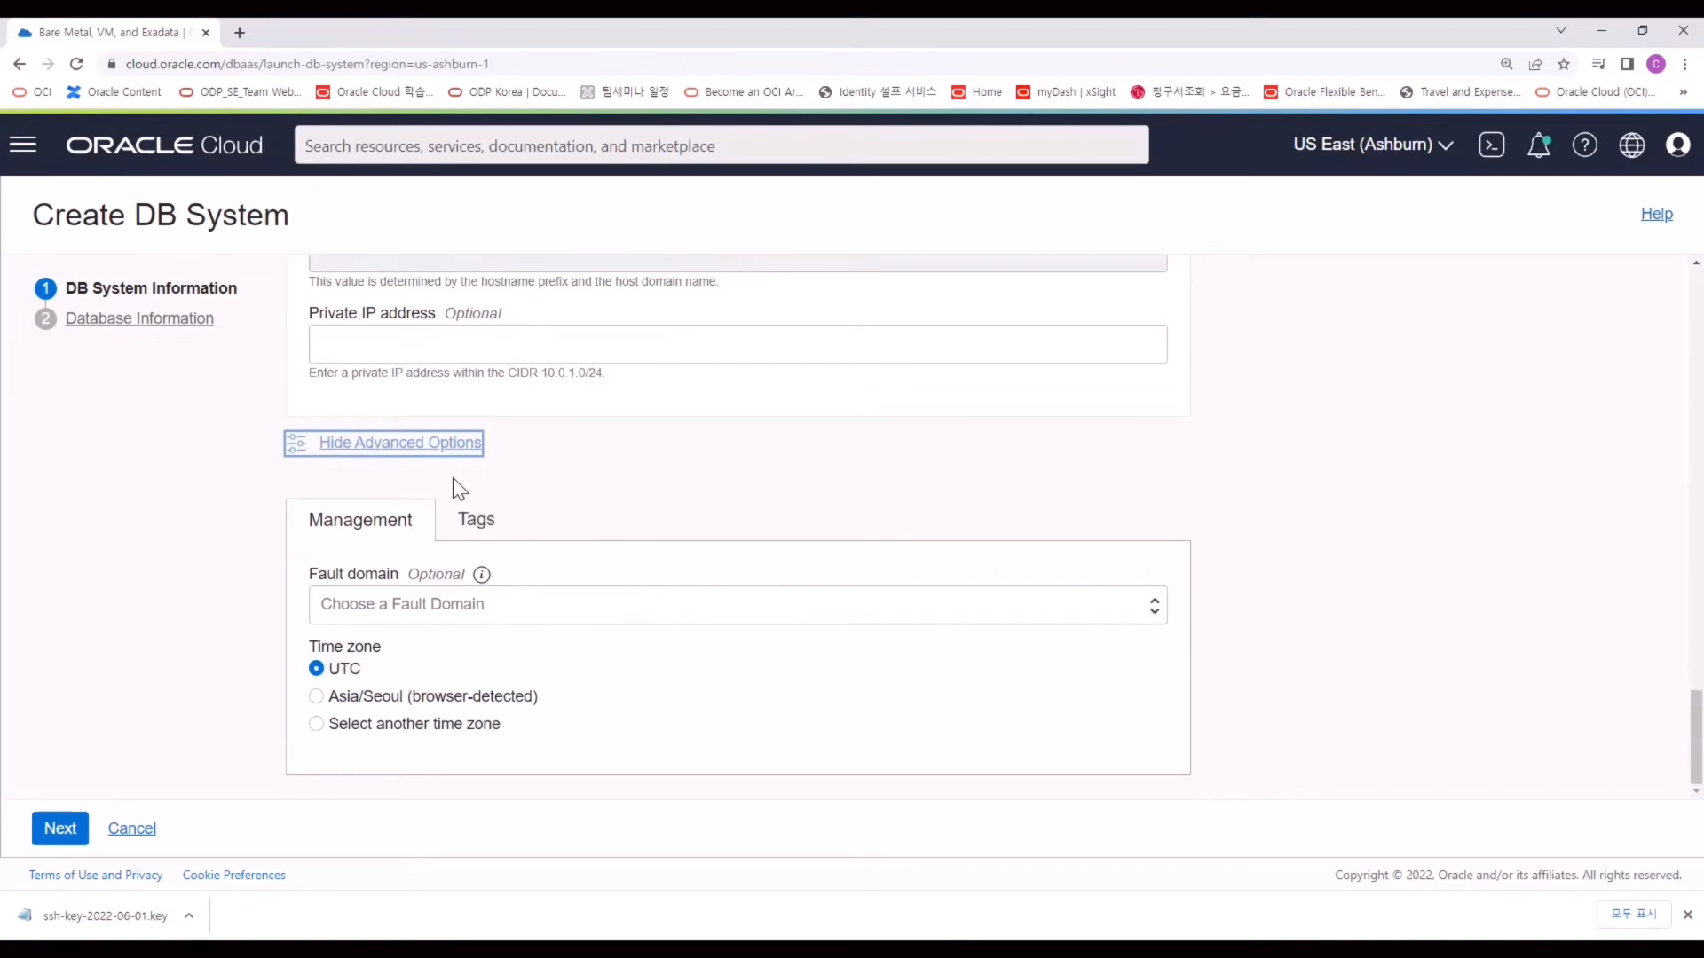
left_click(373, 702)
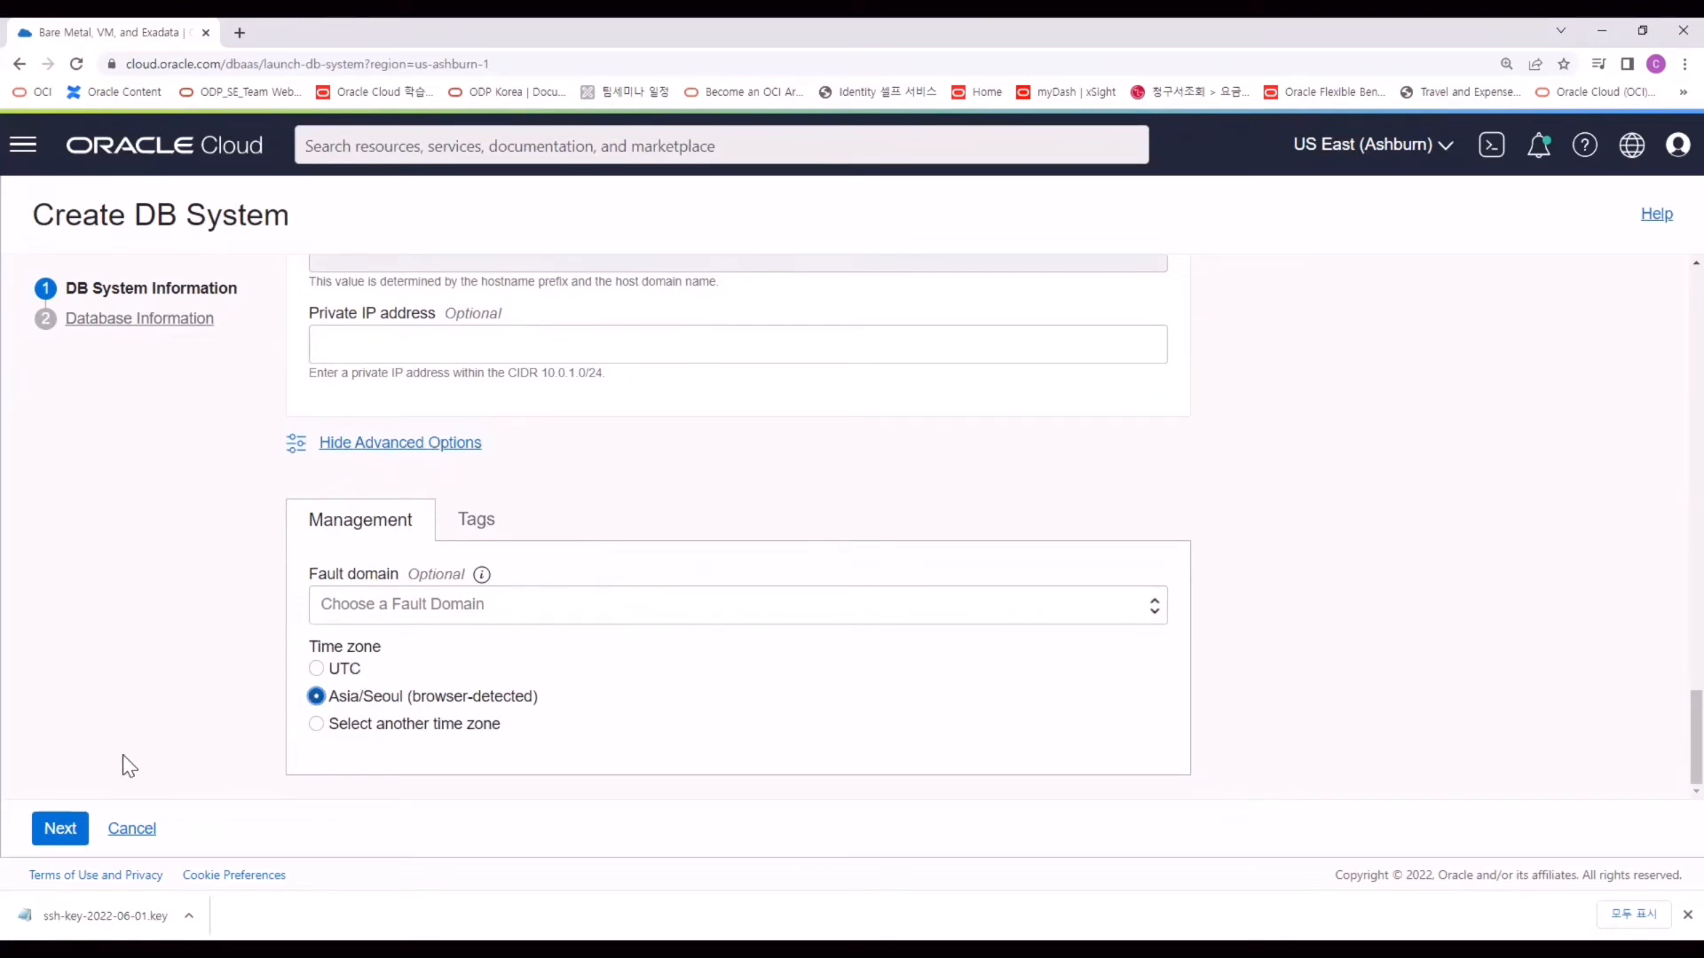
left_click(61, 828)
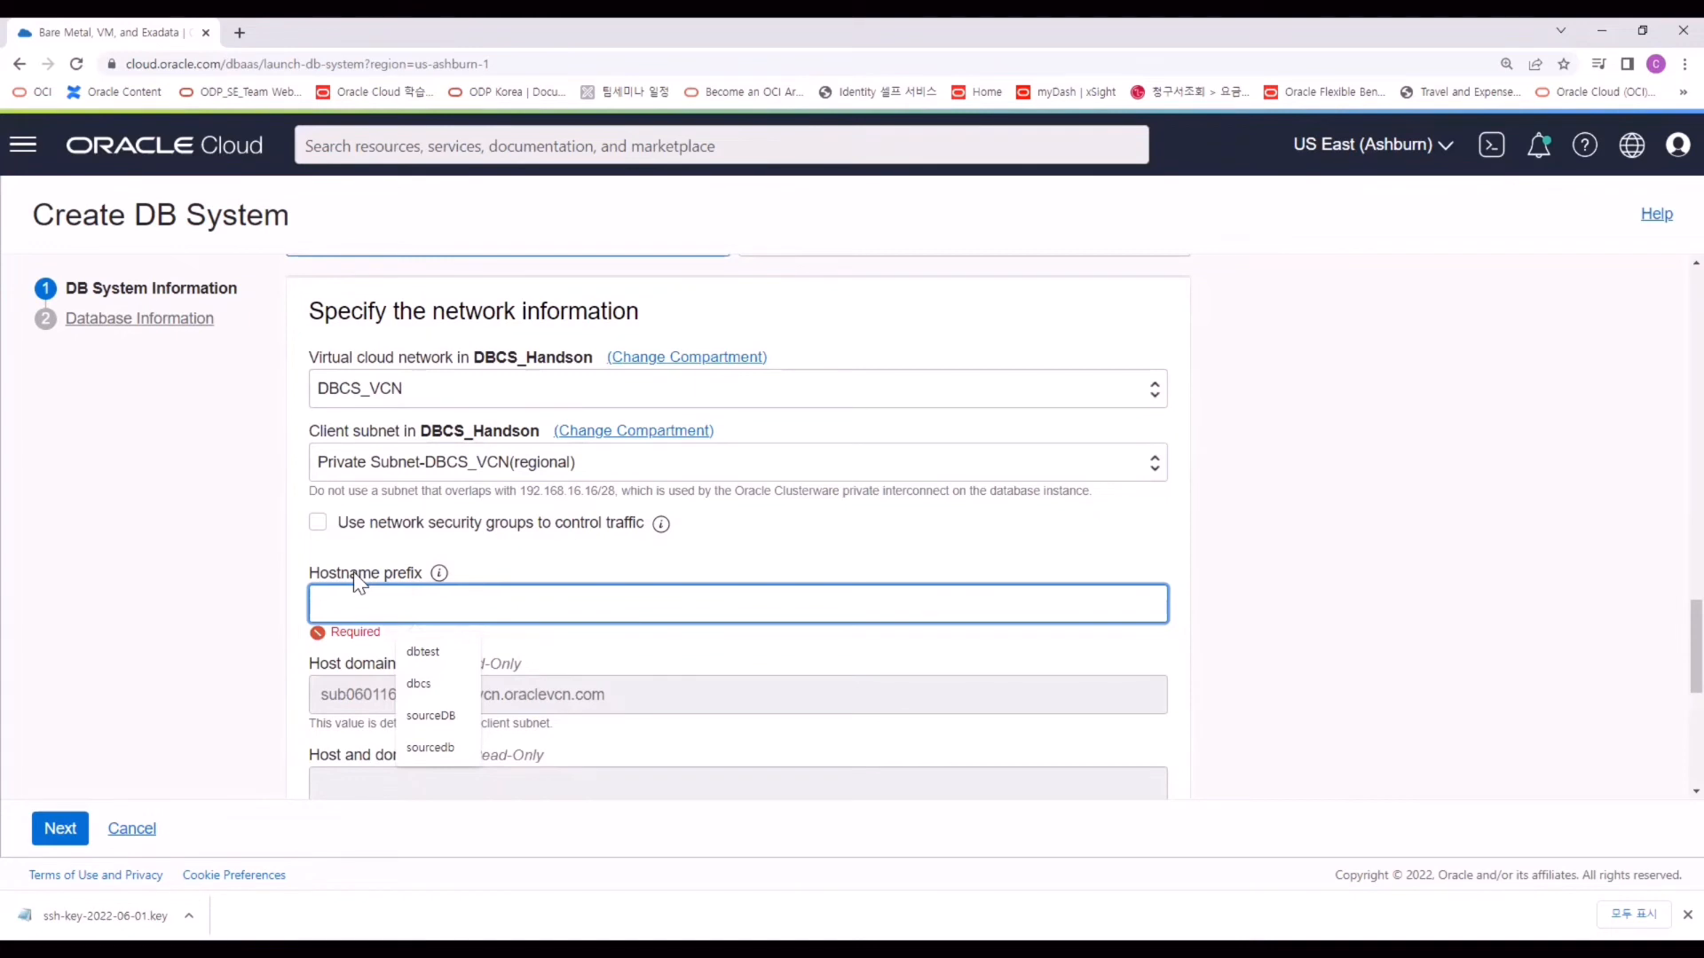
type("DBCS")
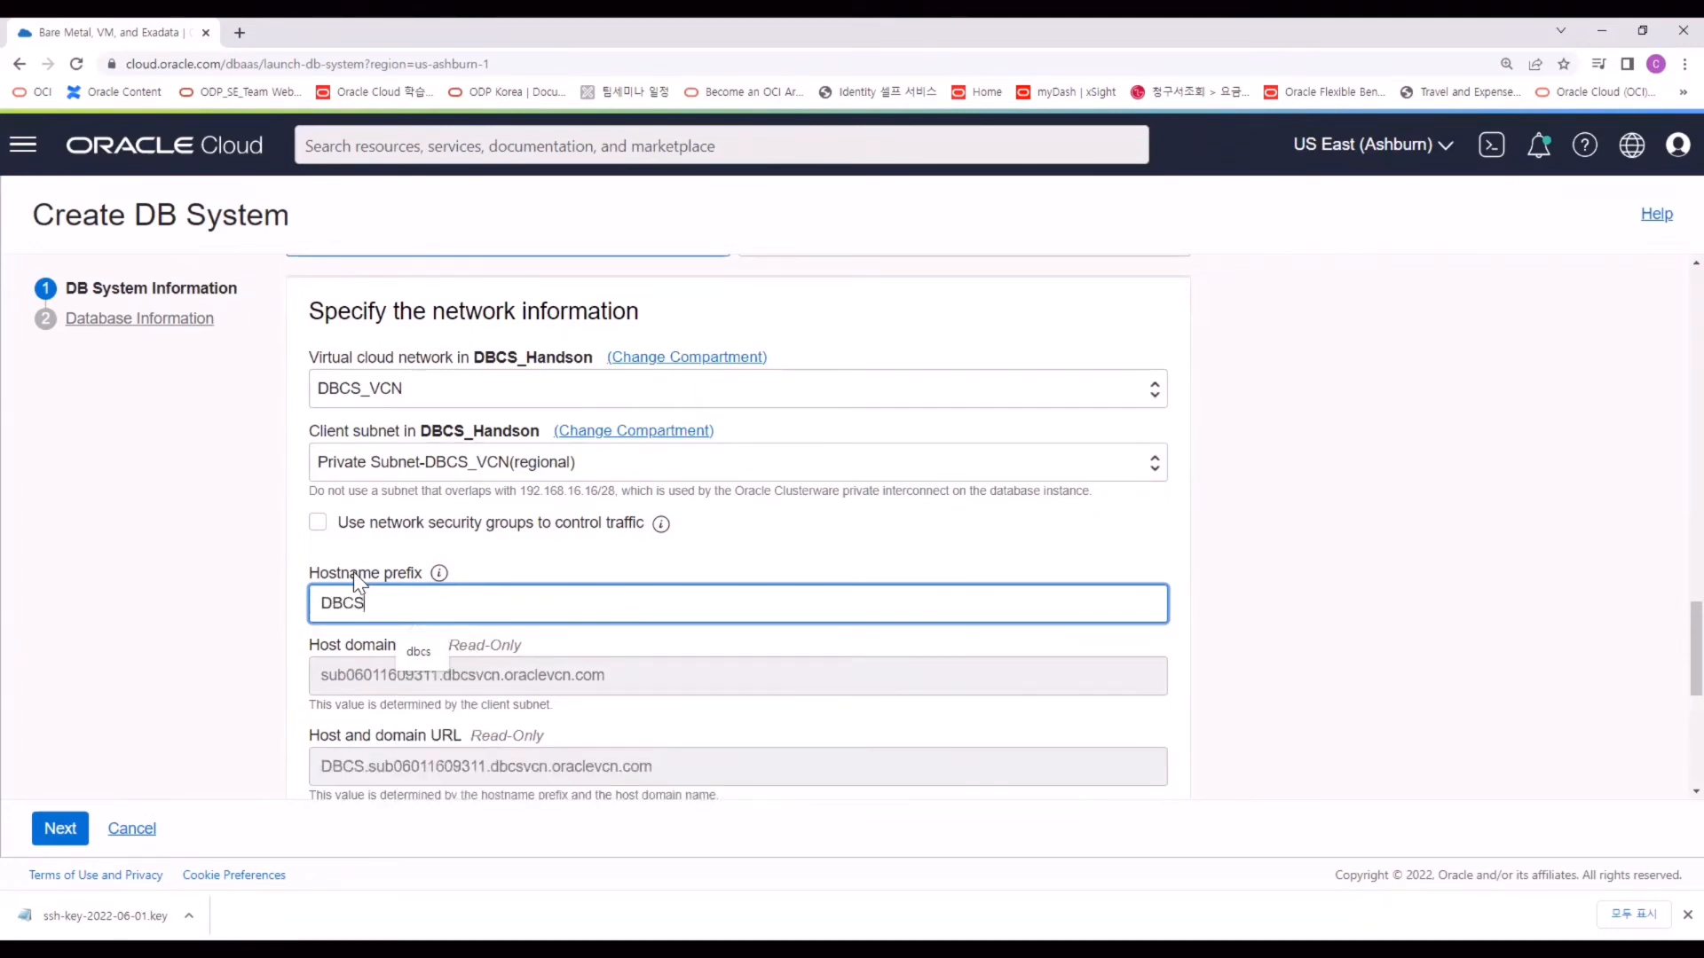
type("_Hos")
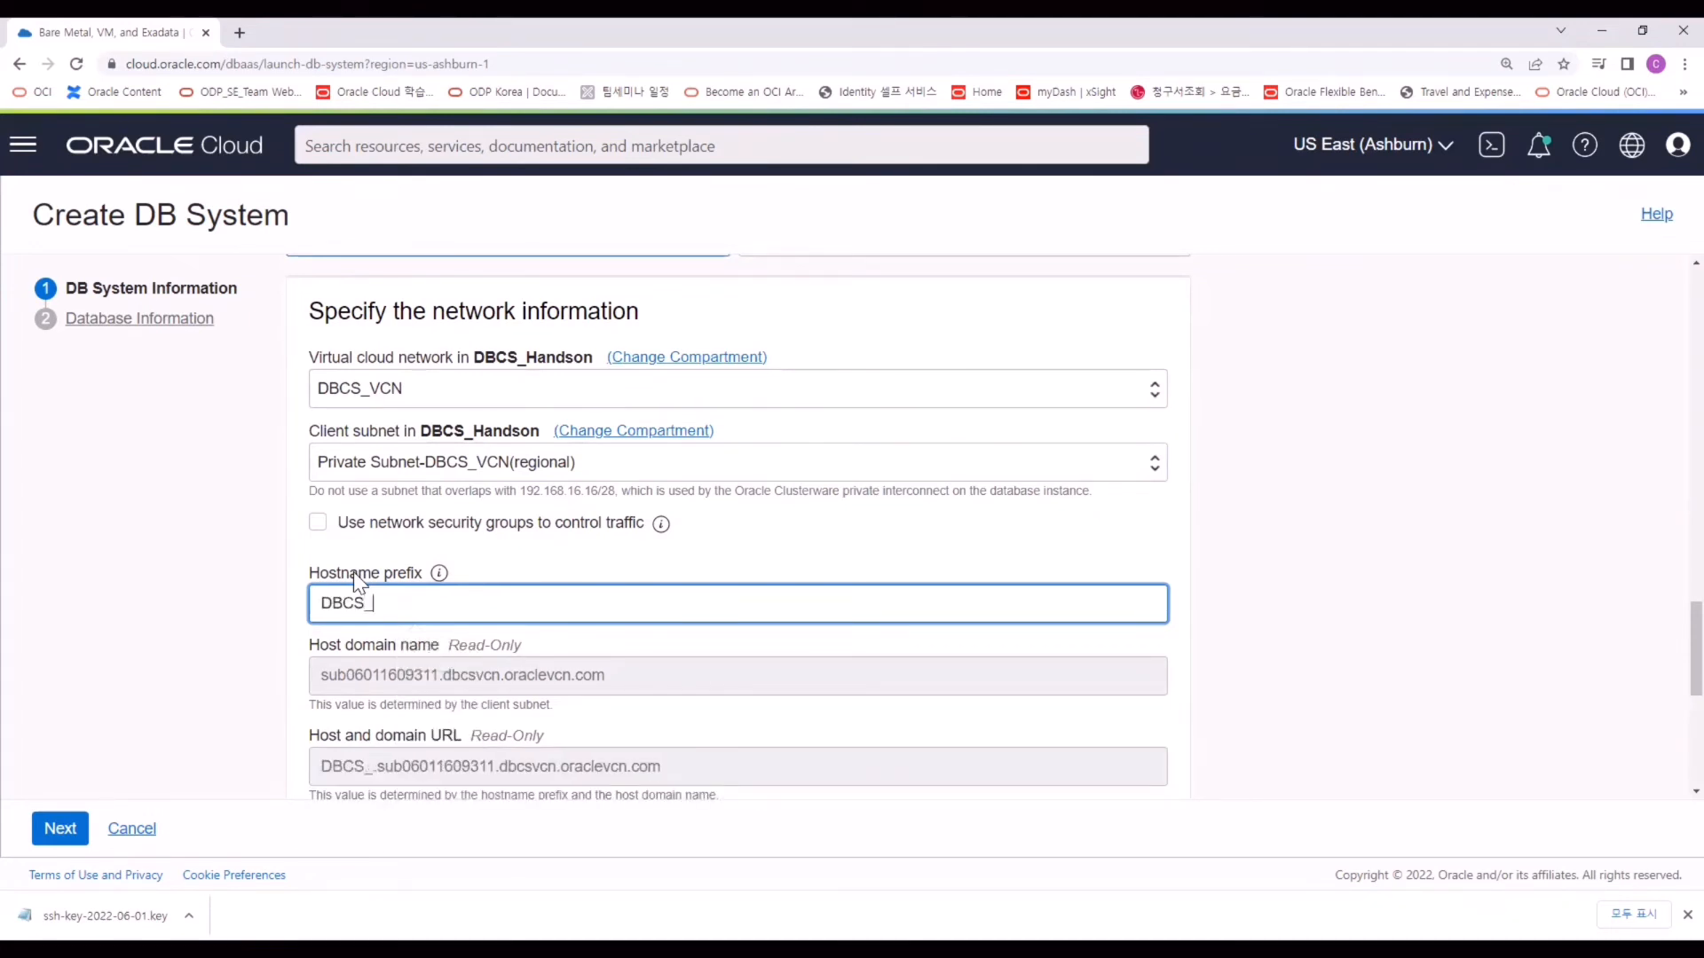
key("BackSpace")
key("BackSpace")
type("andson")
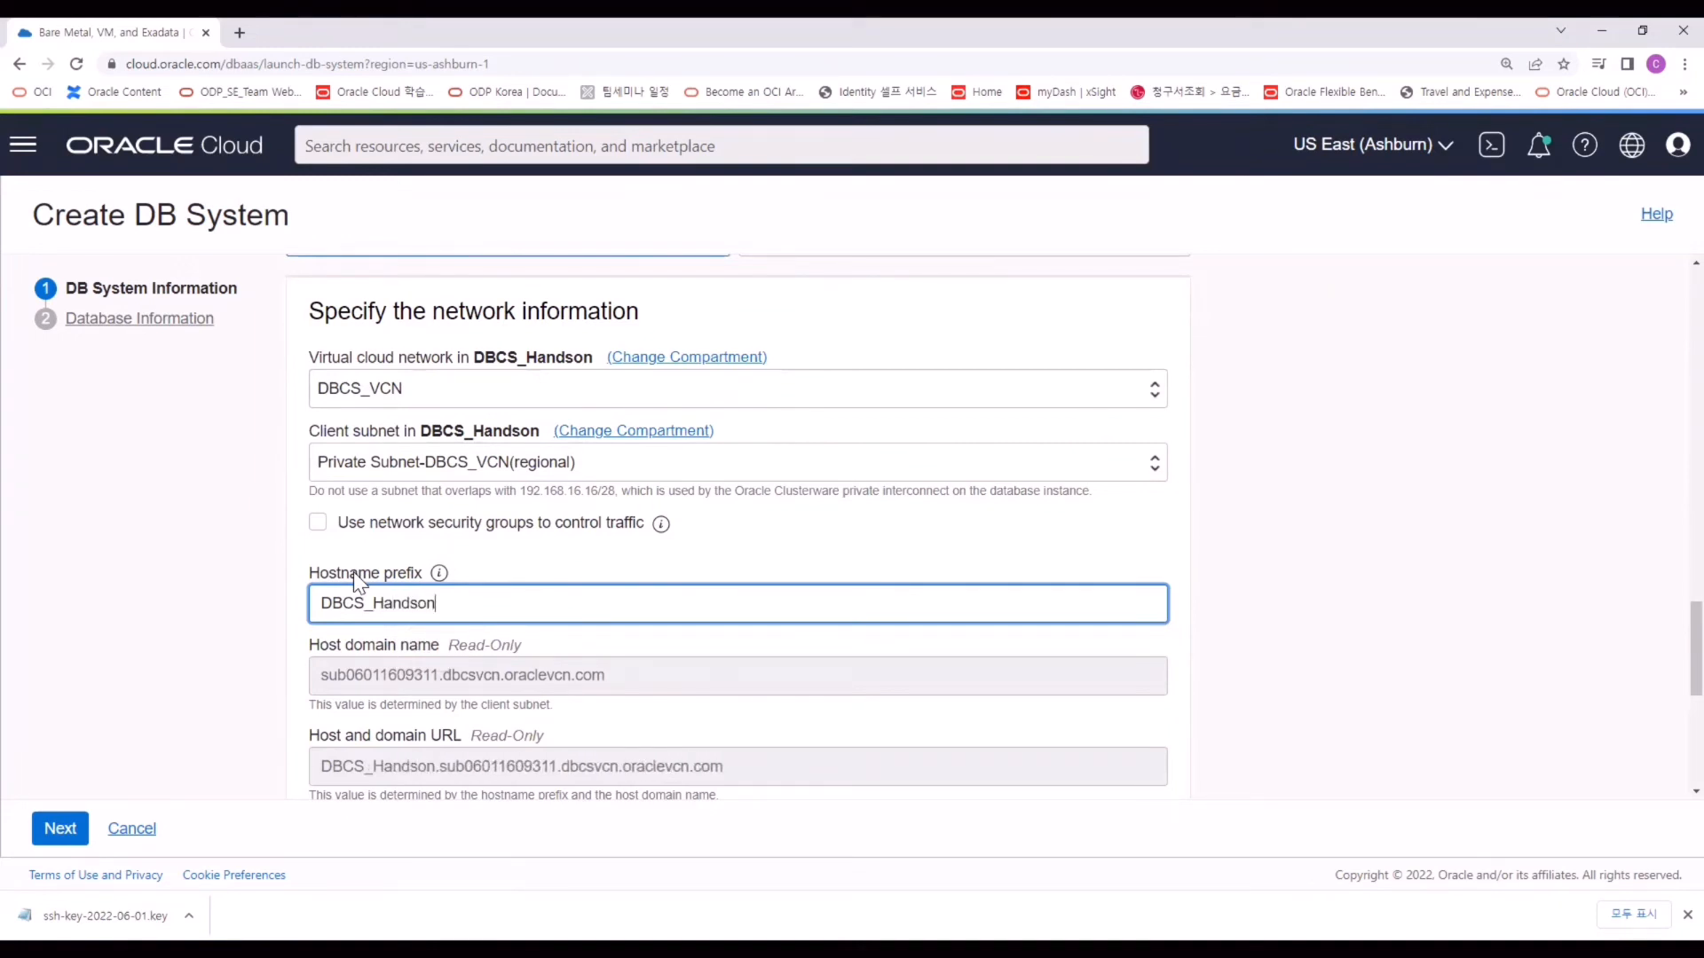
left_click(139, 317)
Name the database DBCS on the Oracle Database 19c image.
type("TEST")
type("db")
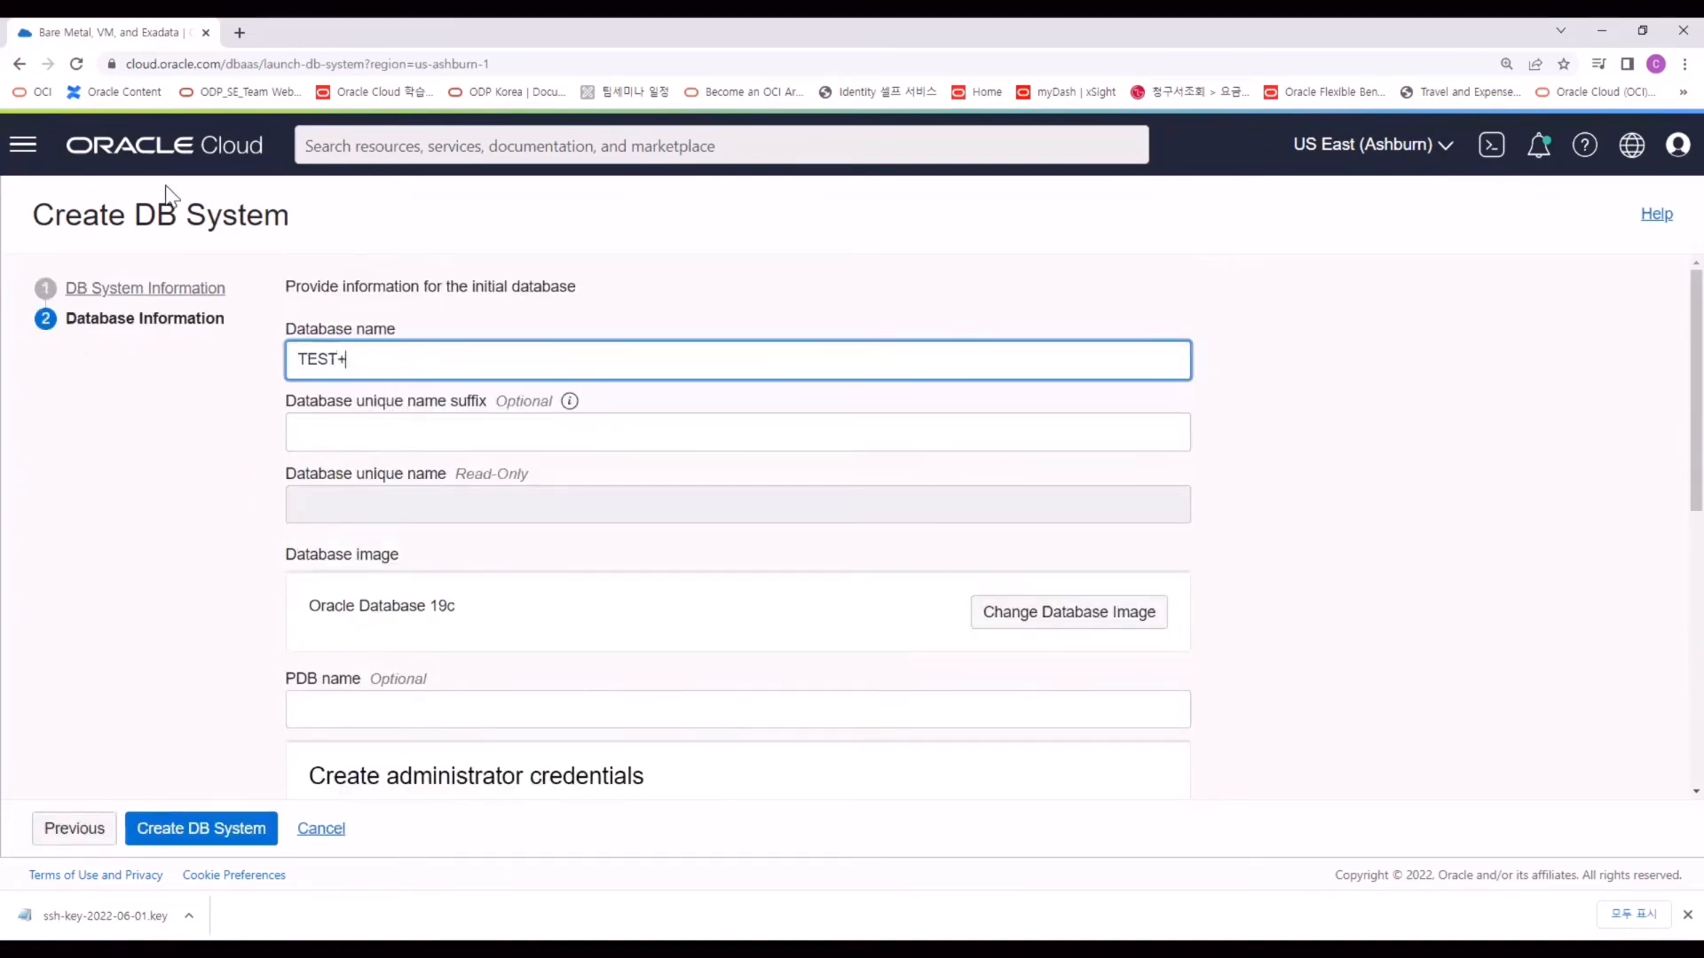
key("BackSpace")
key("BackSpace")
type("DBCS")
scroll(338, 532, "down", 1)
left_click_drag(335, 517, 309, 517)
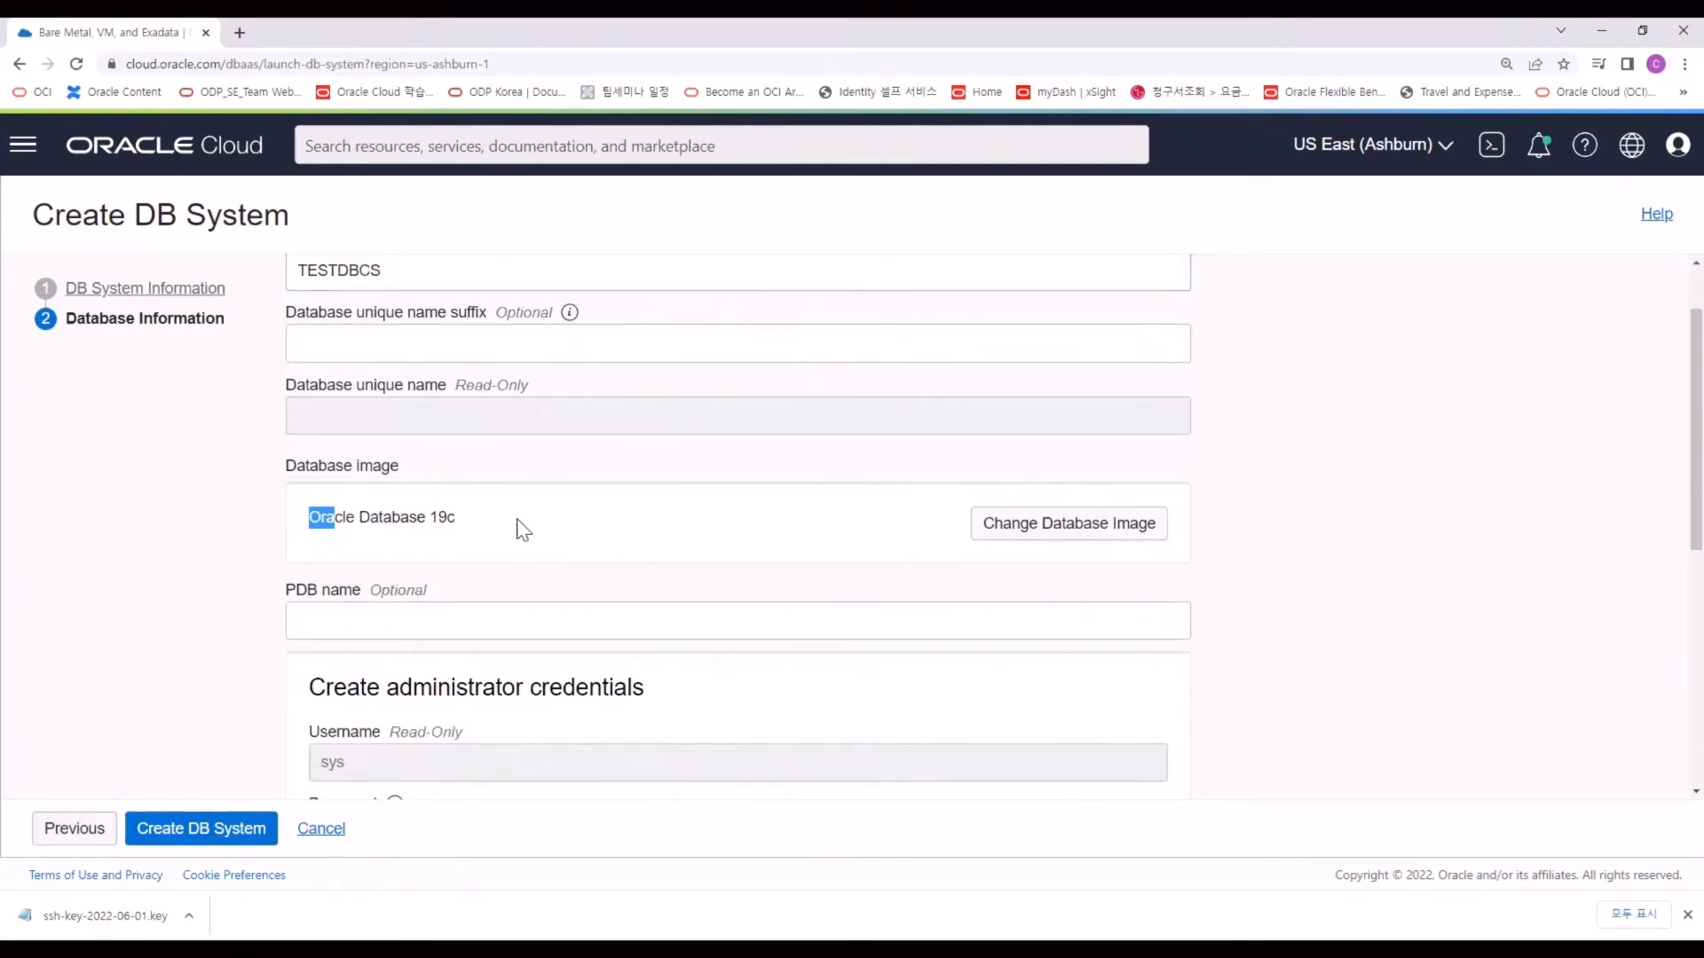
left_click_drag(512, 539, 477, 530)
left_click(471, 521)
scroll(418, 550, "down", 2)
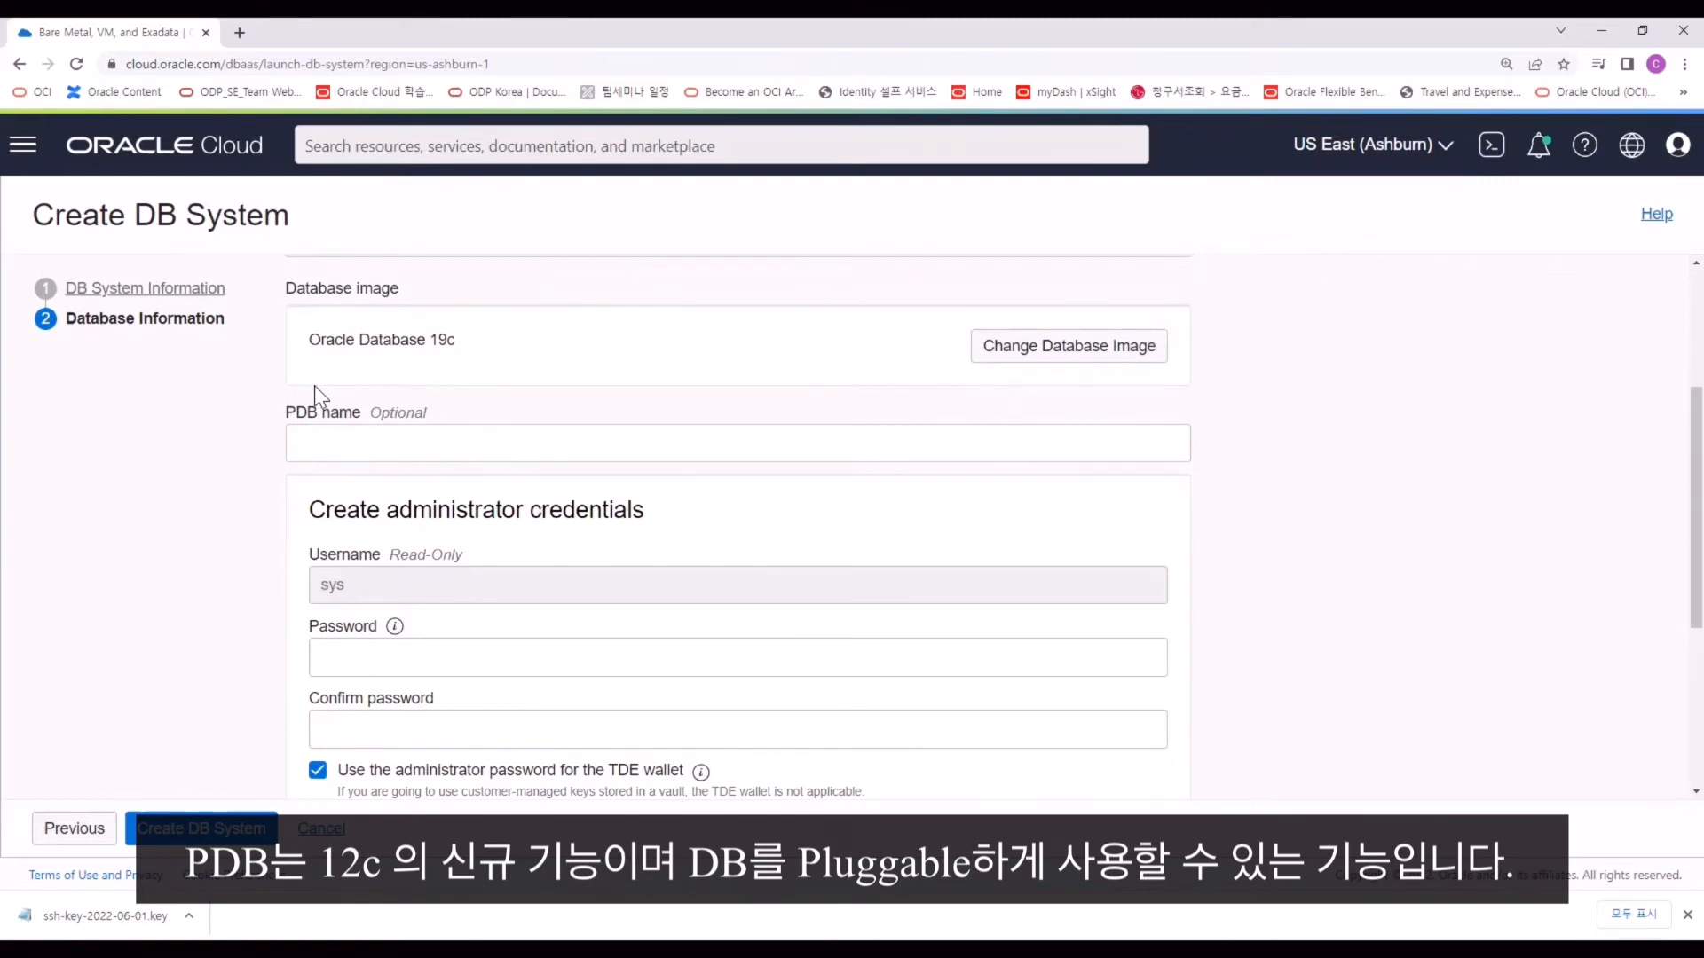
scroll(315, 385, "down", 1)
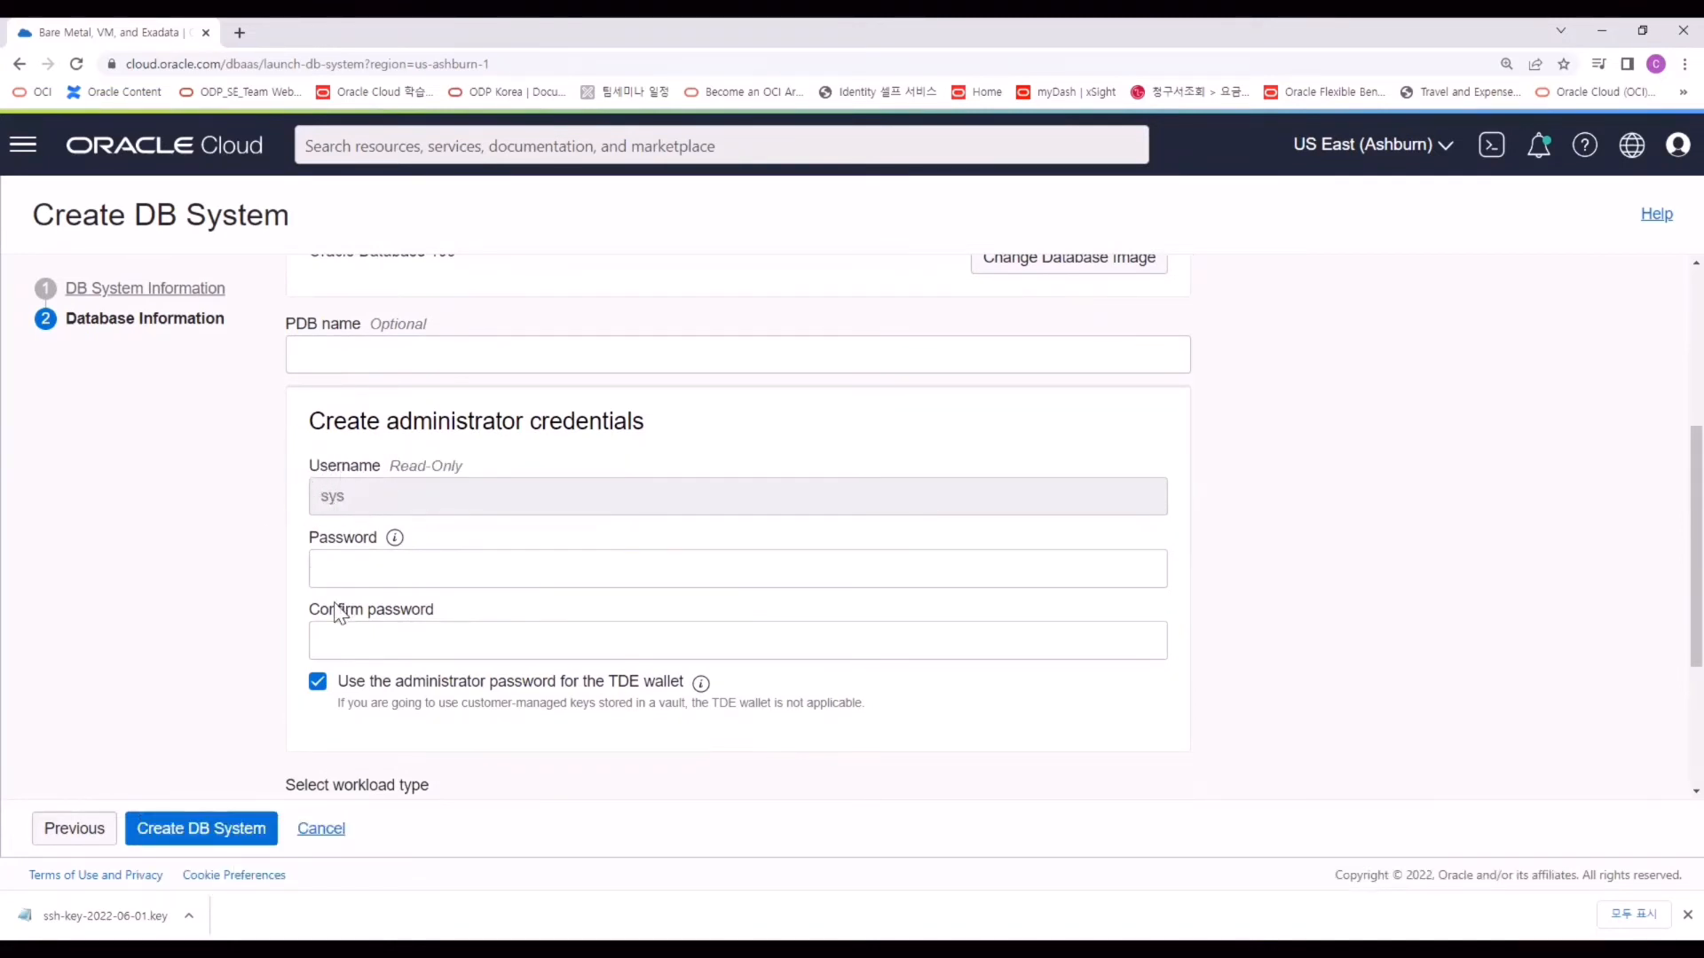
Enter the sys administrator password, set character set UTF8, and submit the DB system.
left_click(463, 566)
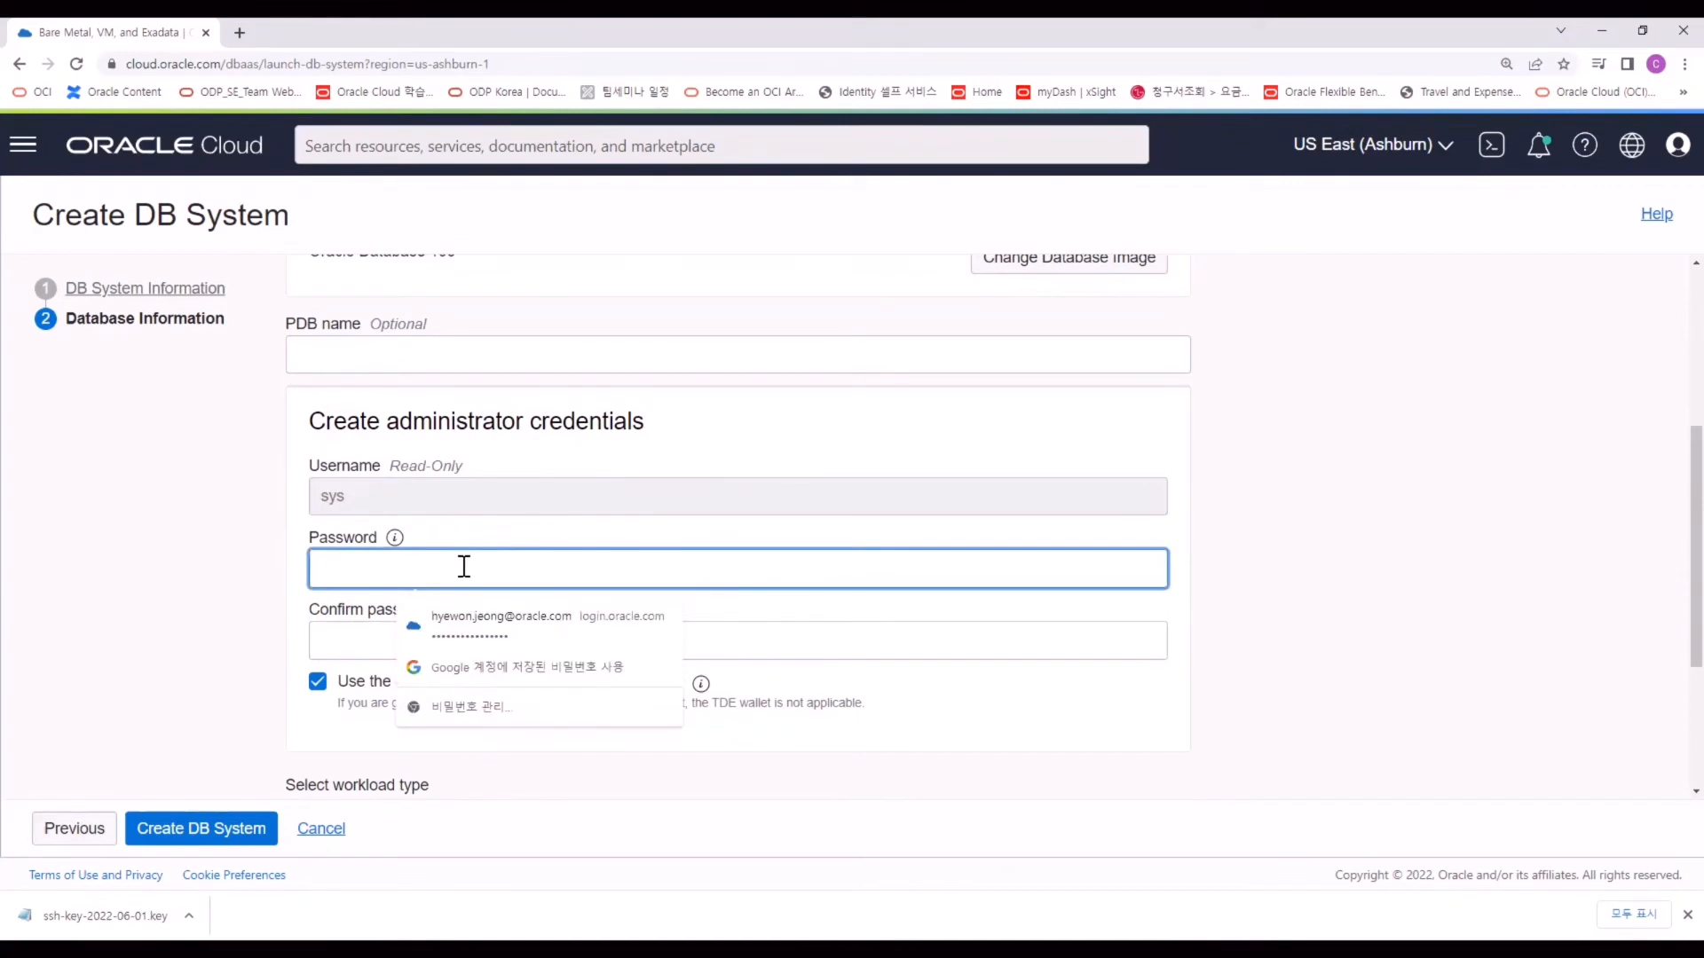
type("•••••••••••")
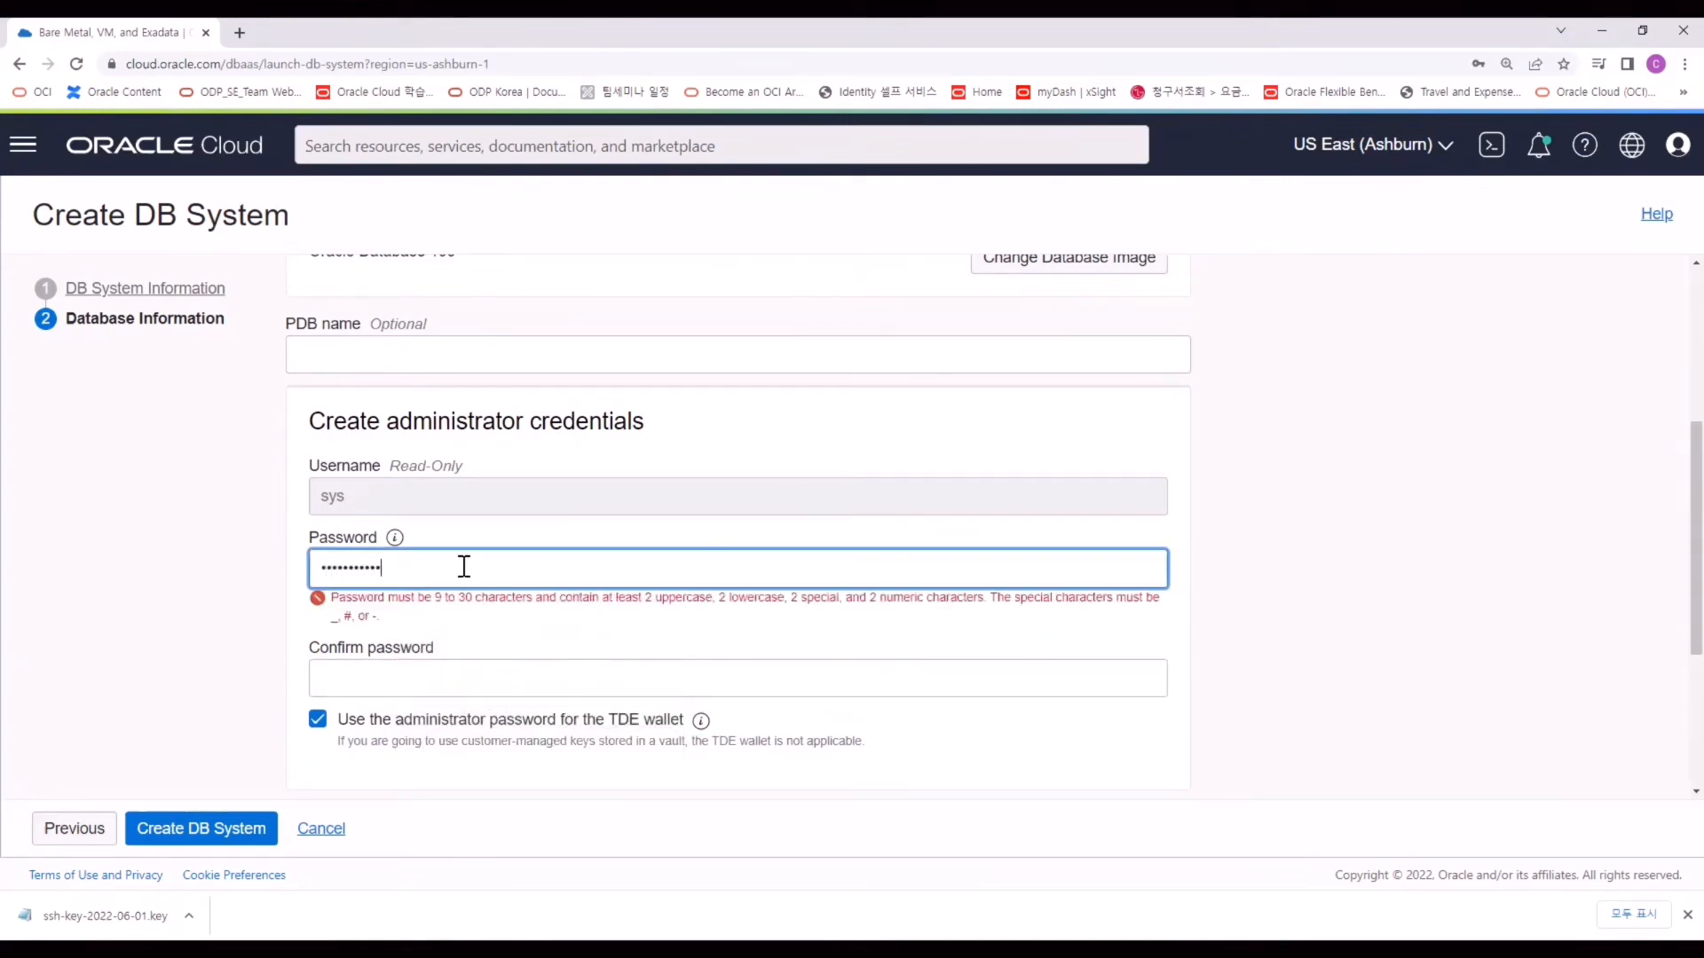
type("••")
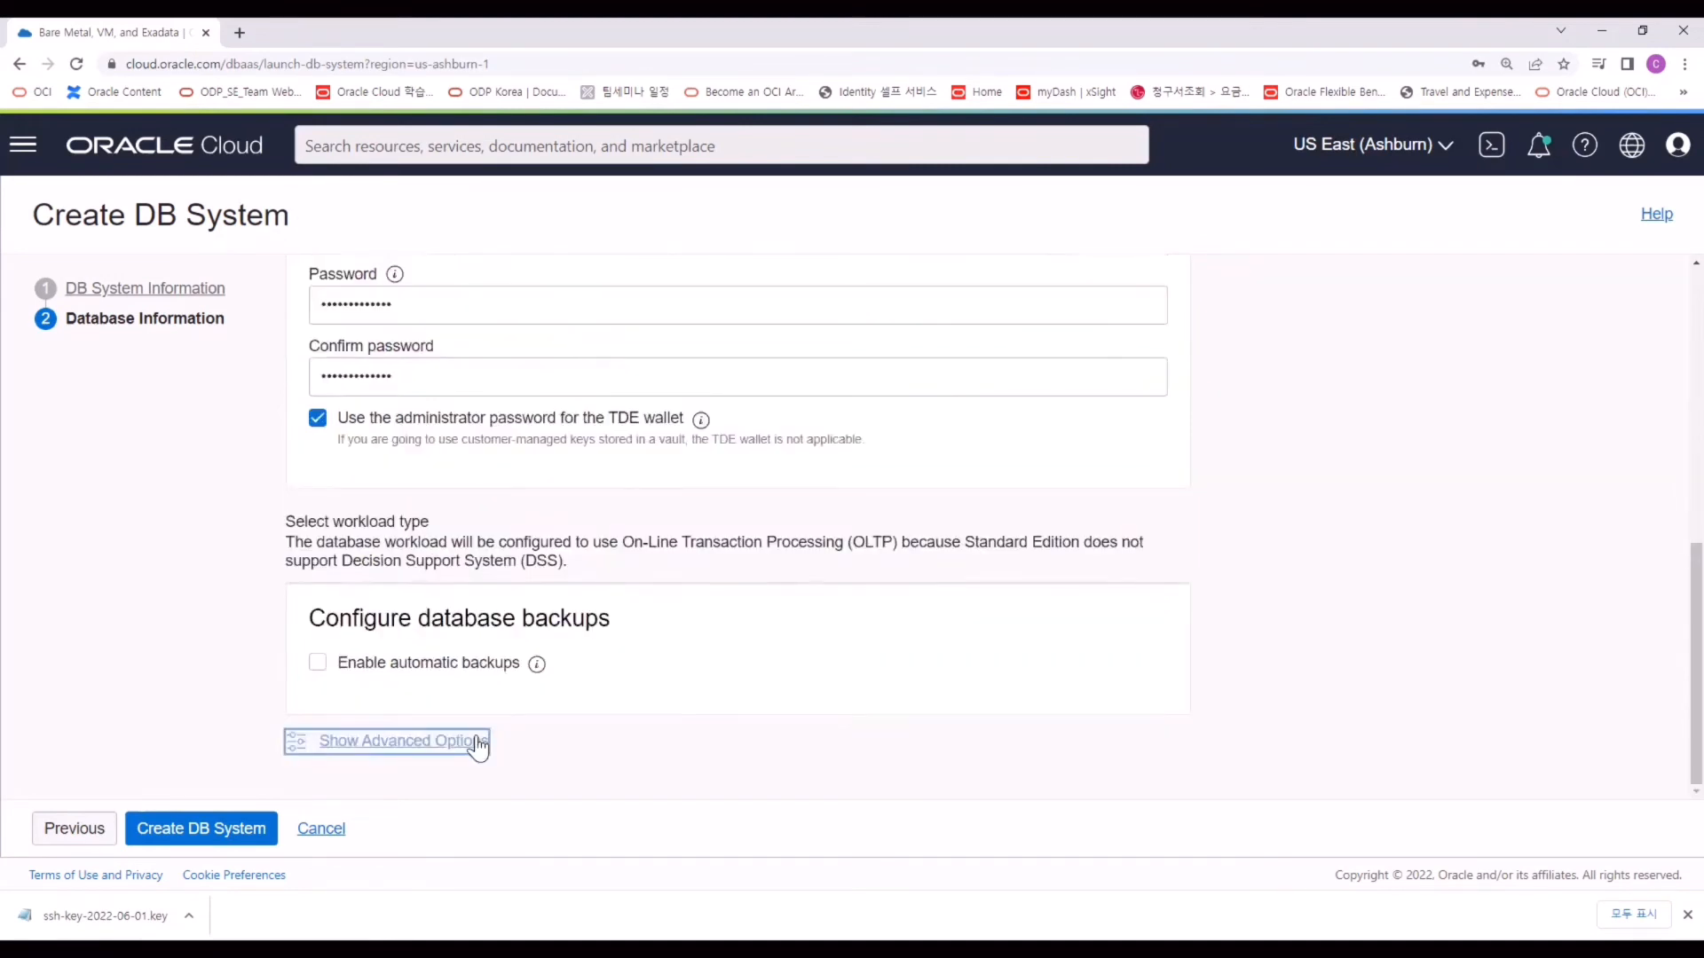
left_click(478, 744)
scroll(552, 689, "down", 3)
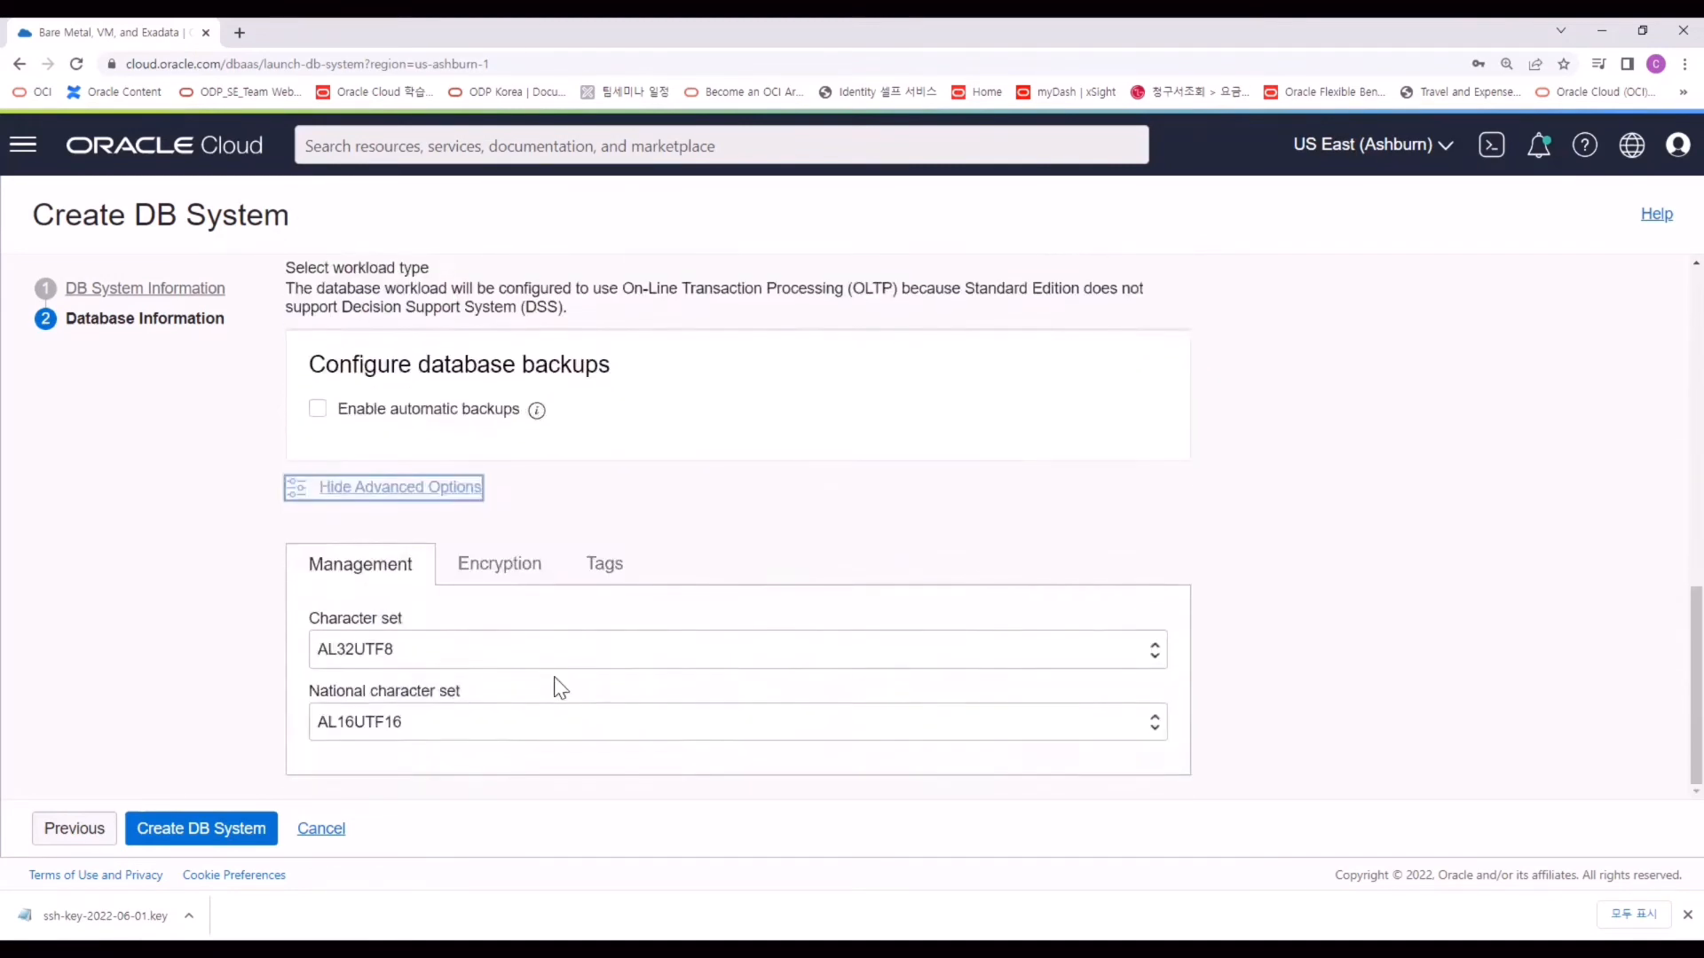
left_click(511, 656)
scroll(537, 532, "down", 10)
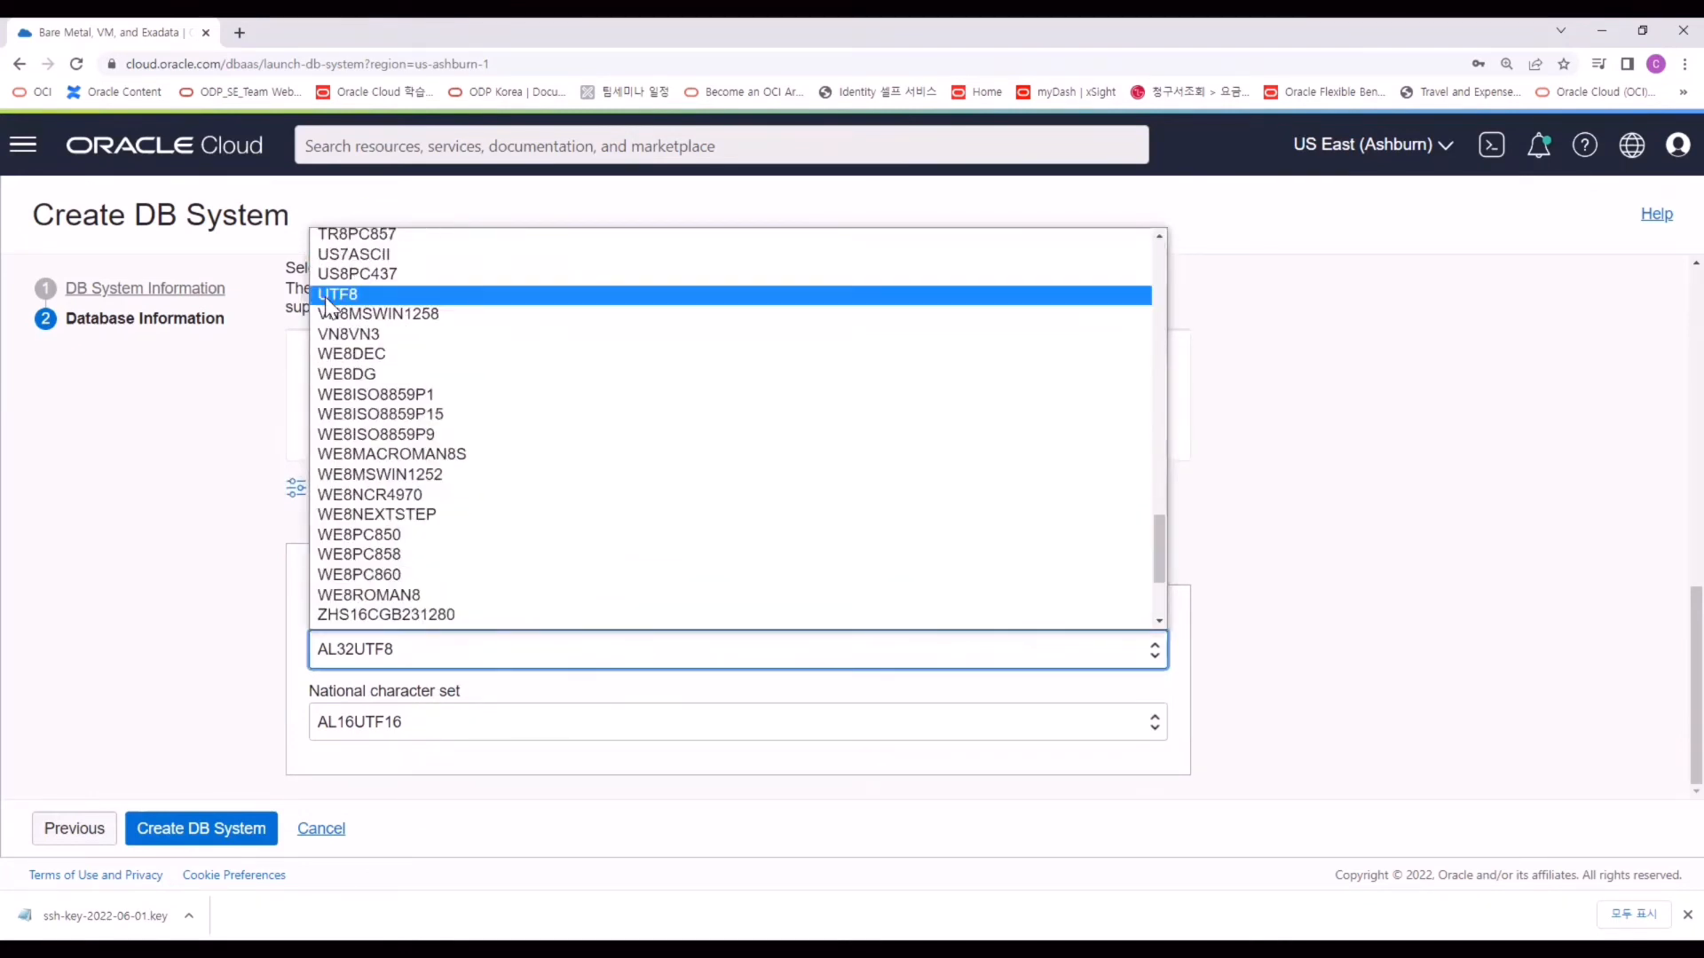
left_click(327, 298)
left_click(228, 824)
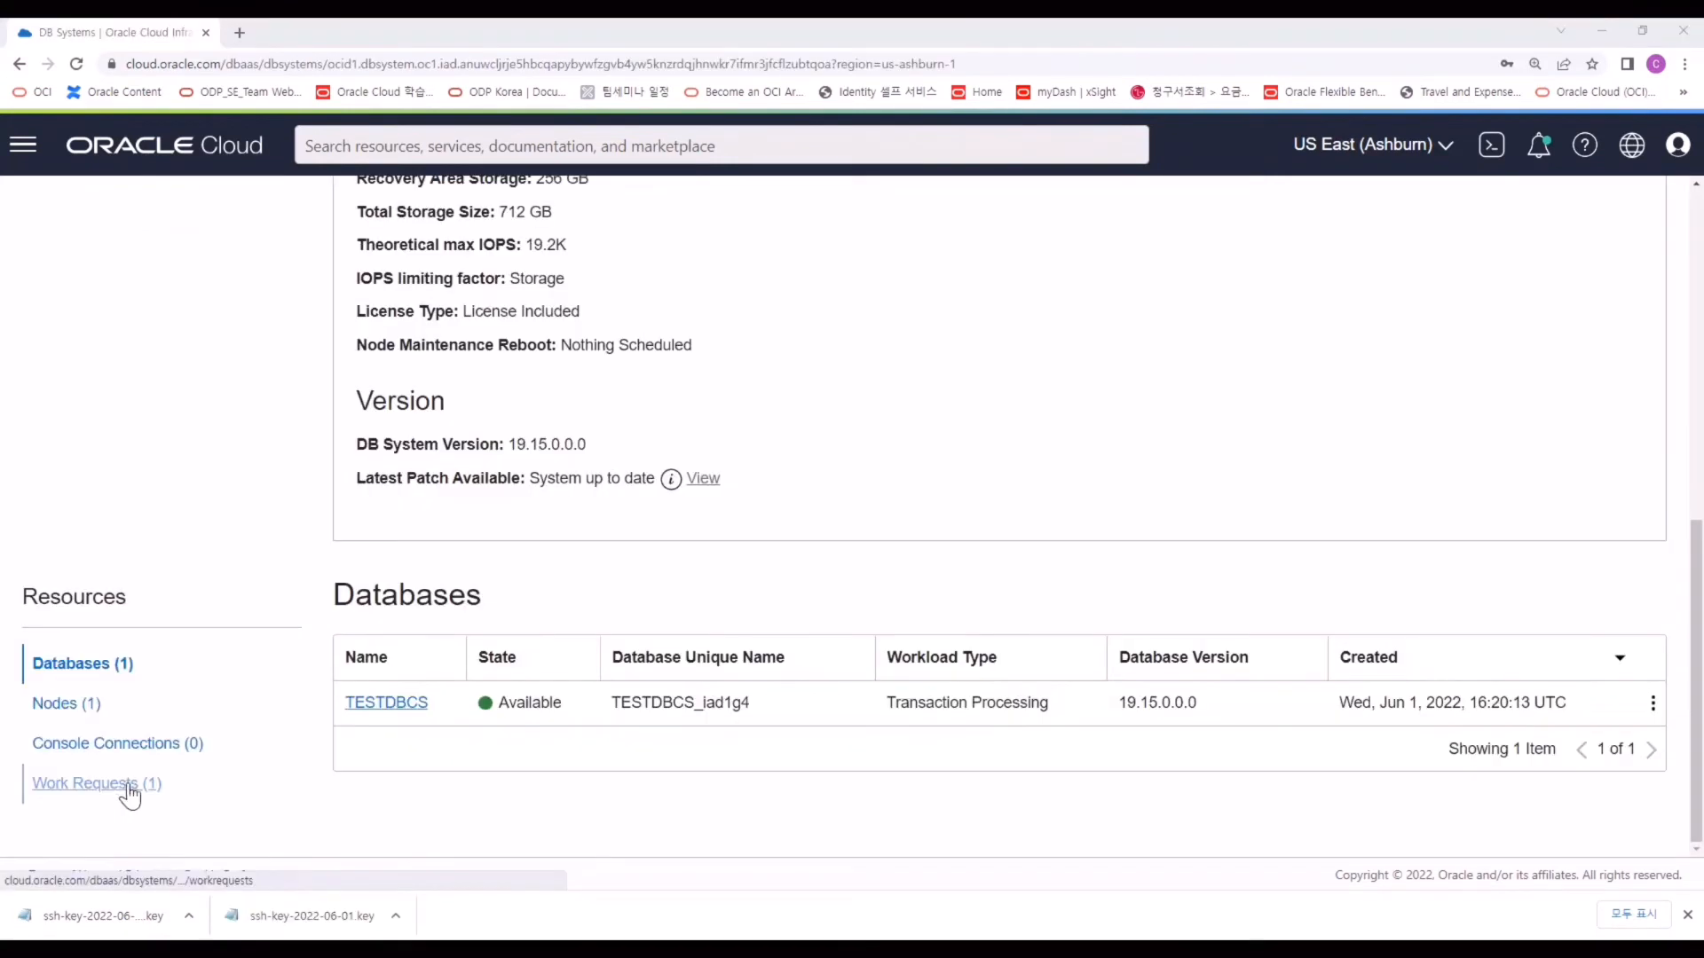
left_click(125, 790)
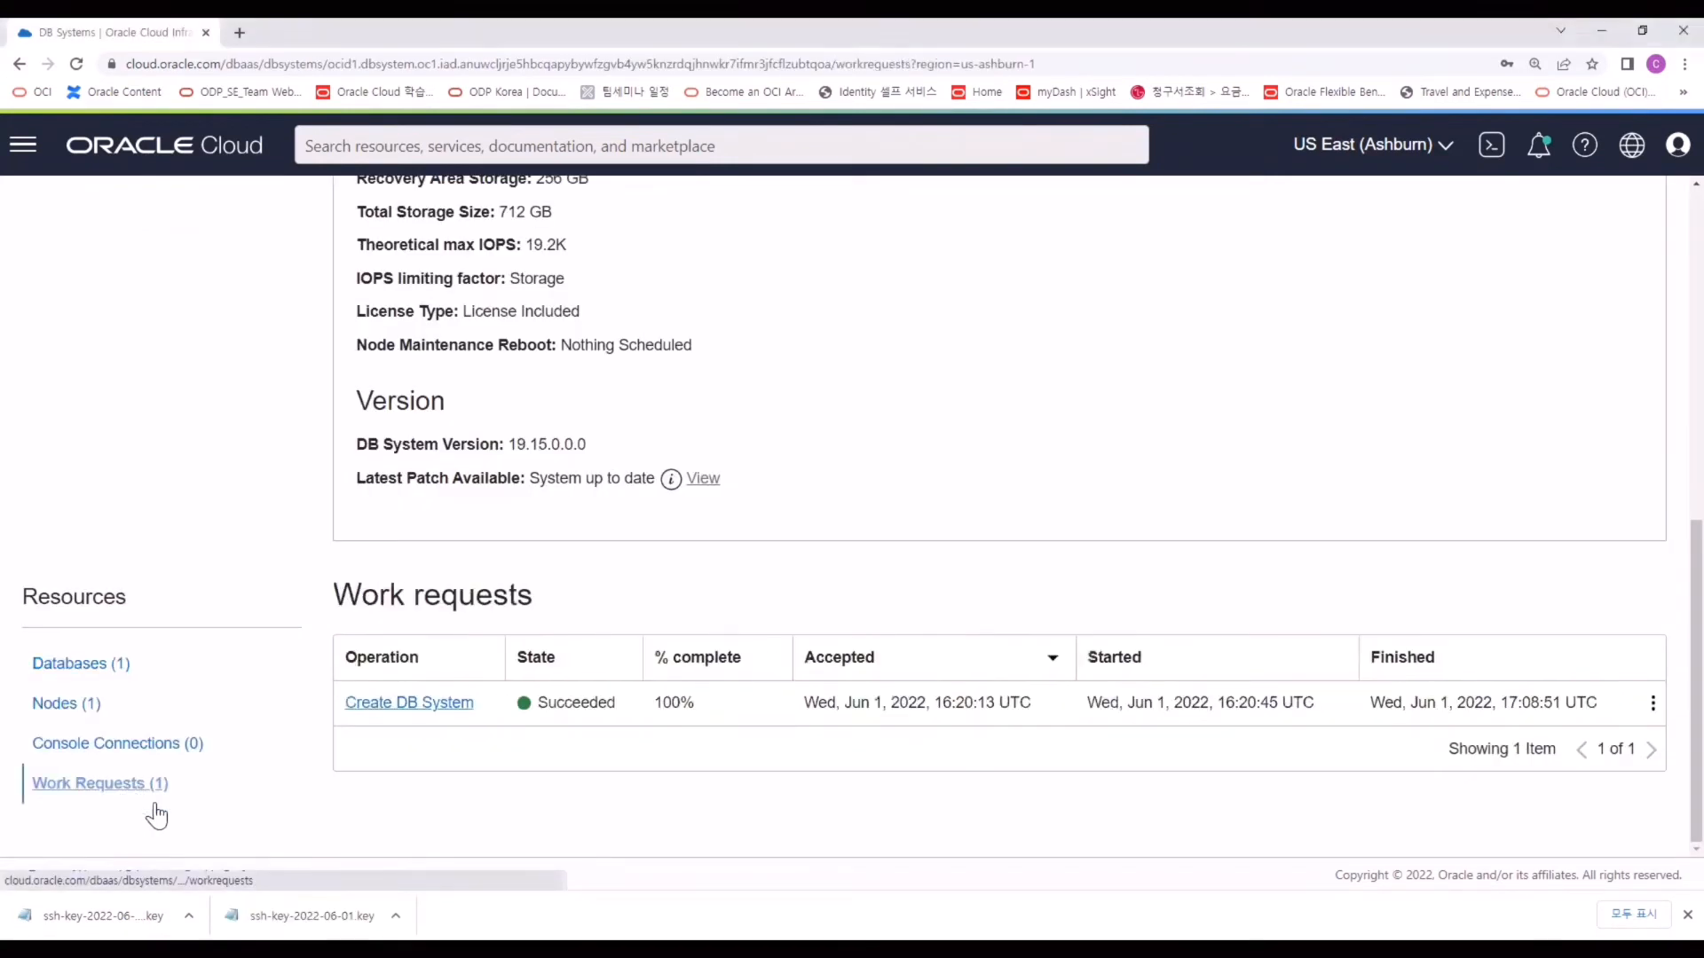
left_click(359, 704)
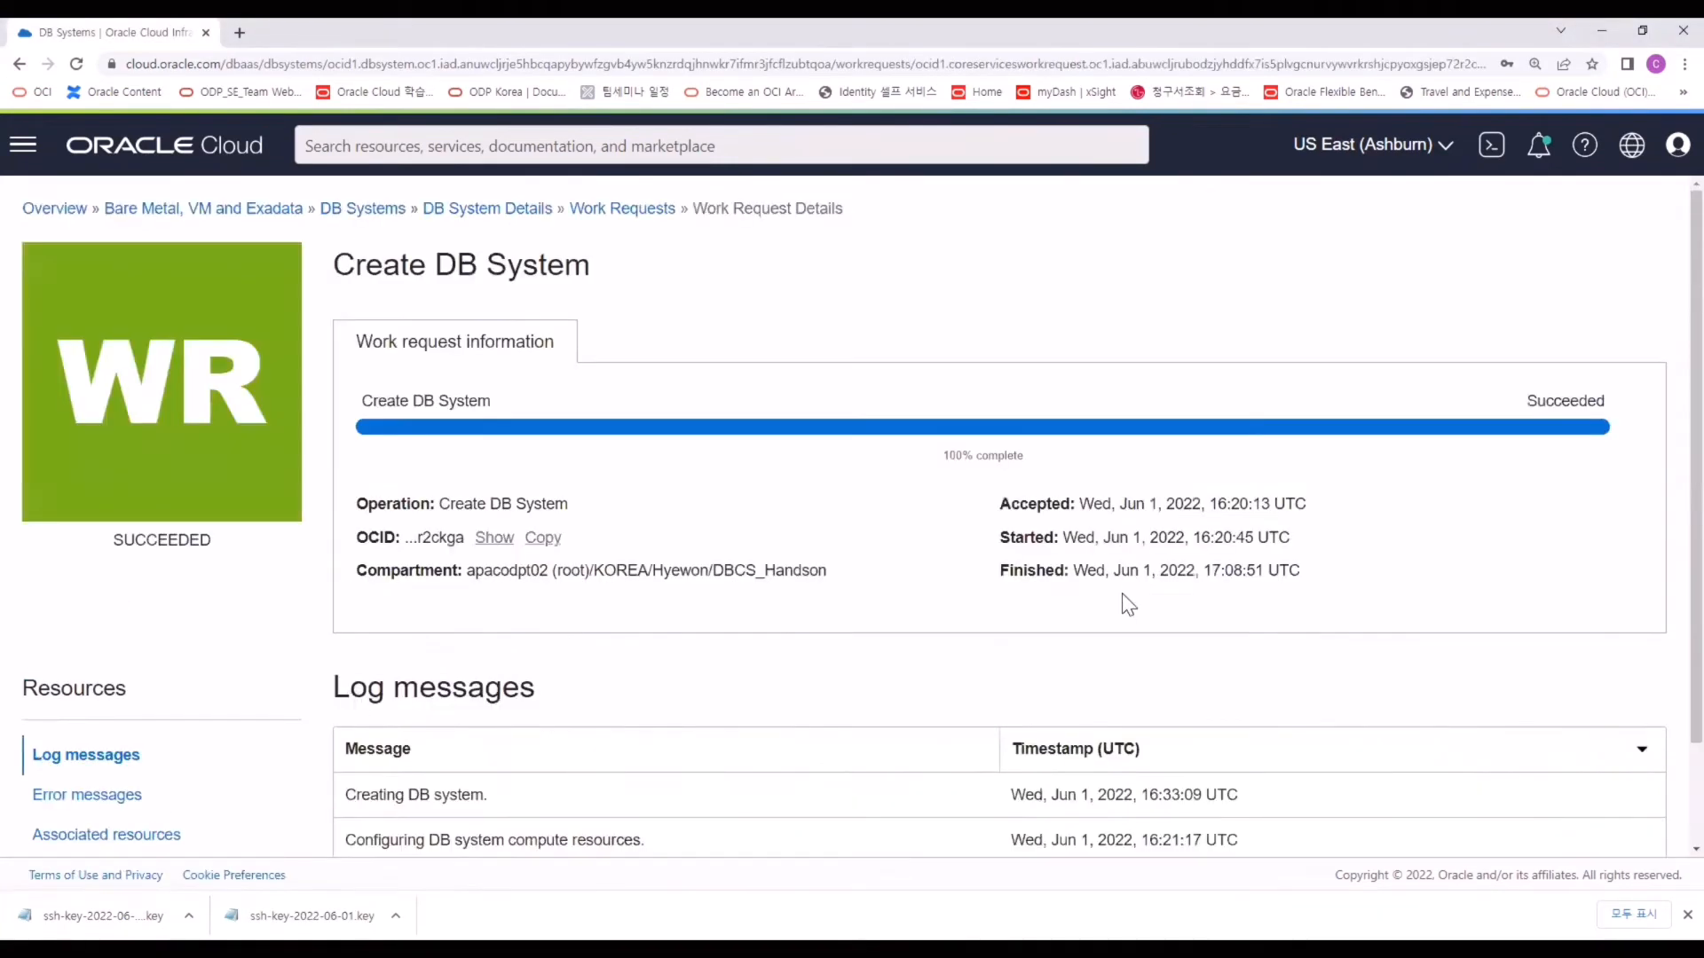
left_click_drag(1238, 536, 1209, 570)
key("alt+Left")
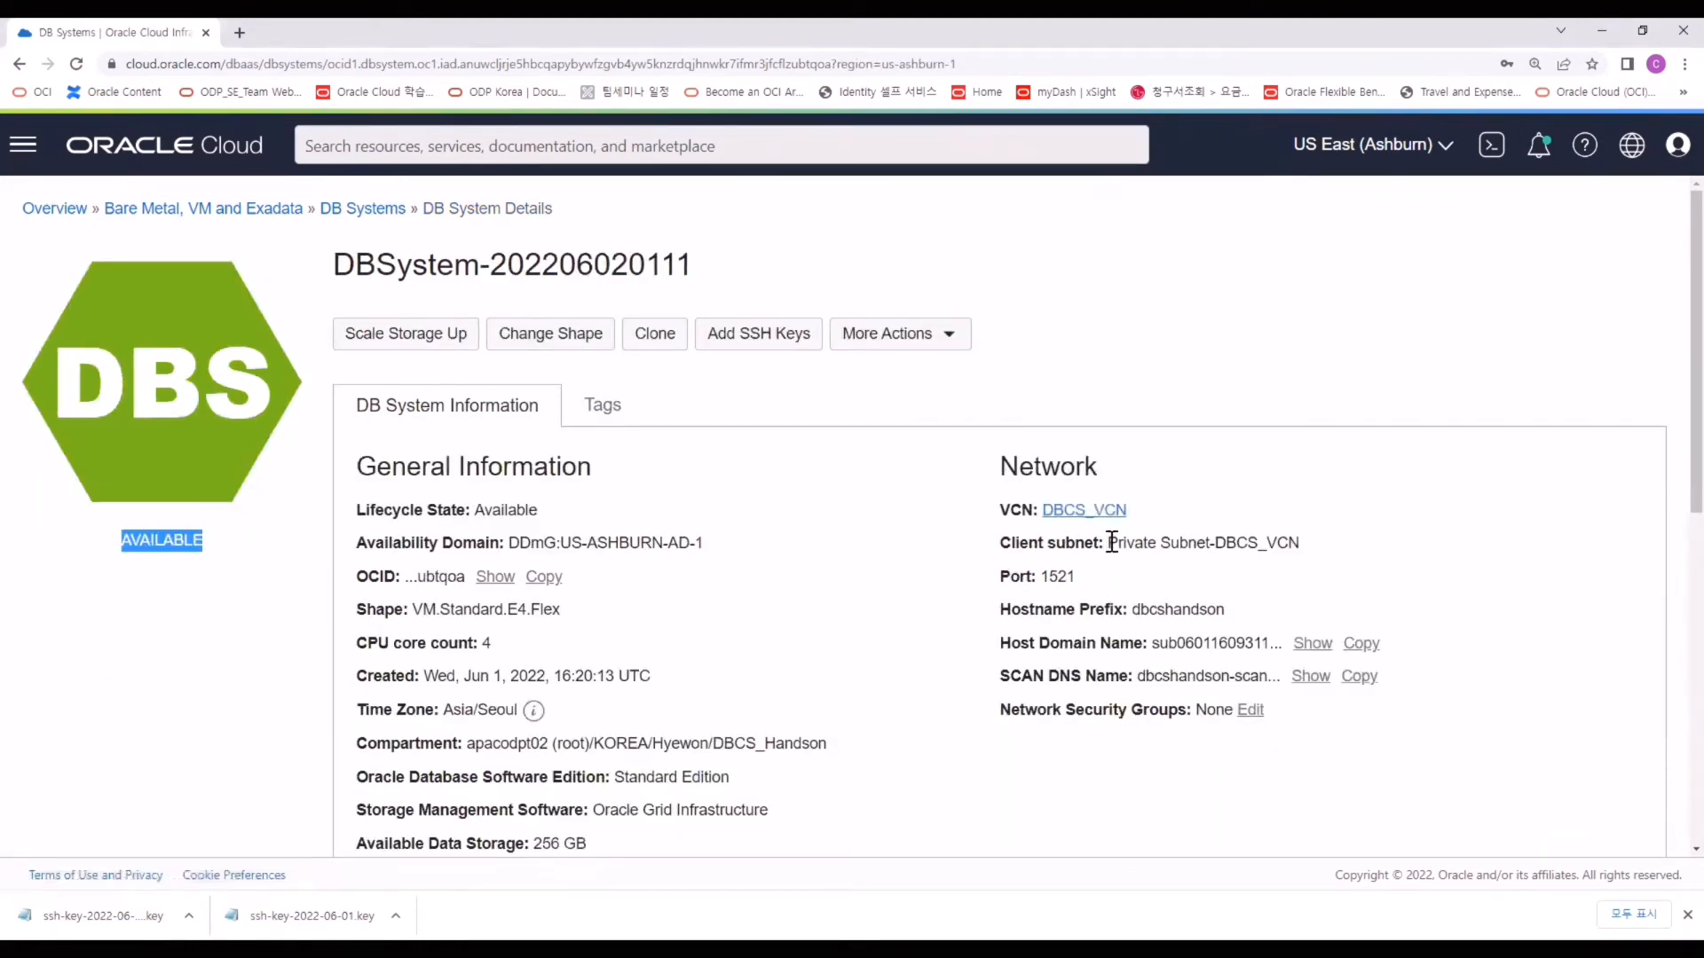
left_click_drag(1111, 542, 1211, 544)
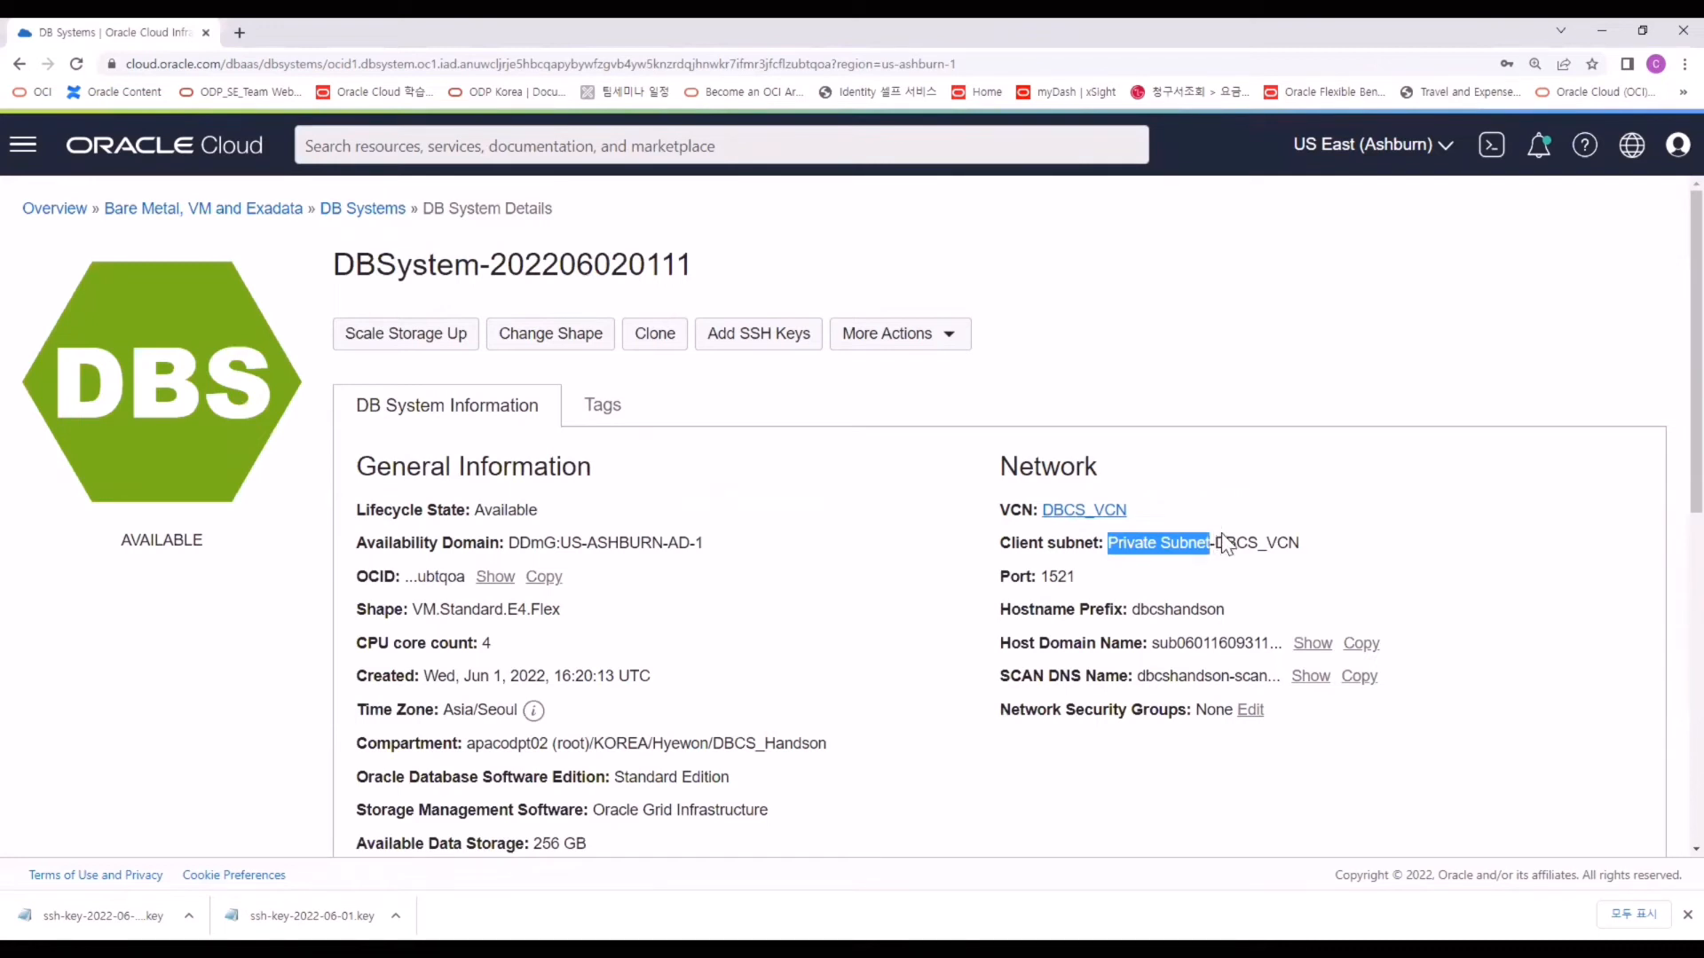
Start a new Compute instance and name it bastion.
left_click(23, 145)
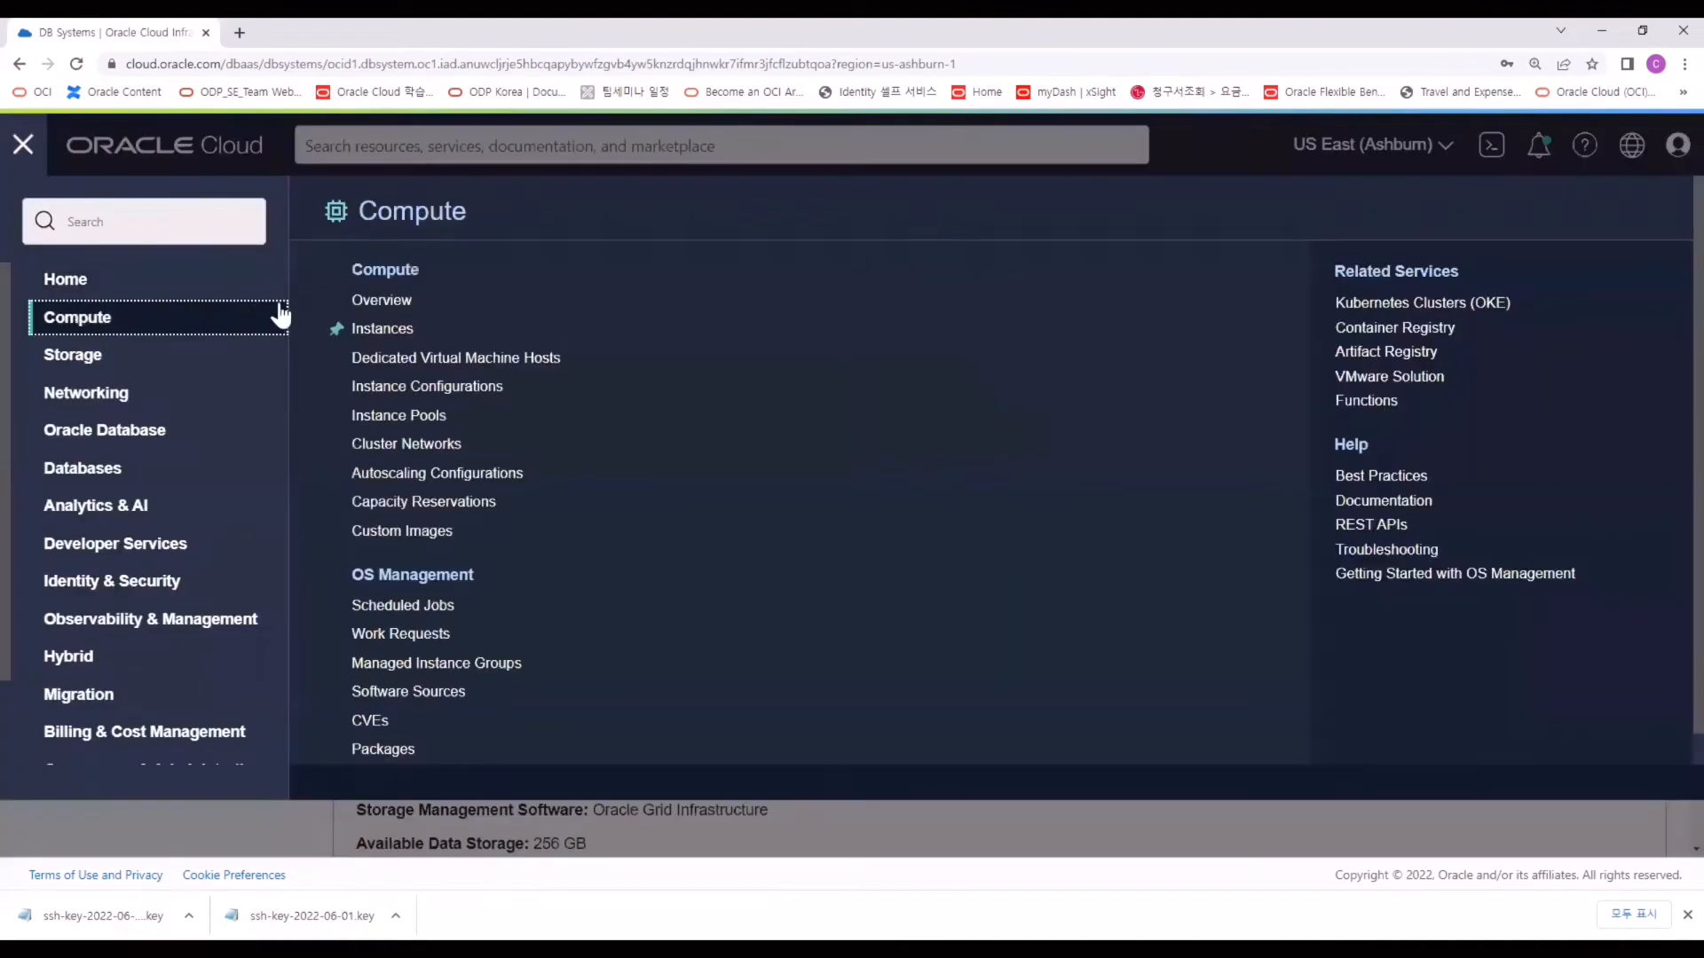
left_click(410, 331)
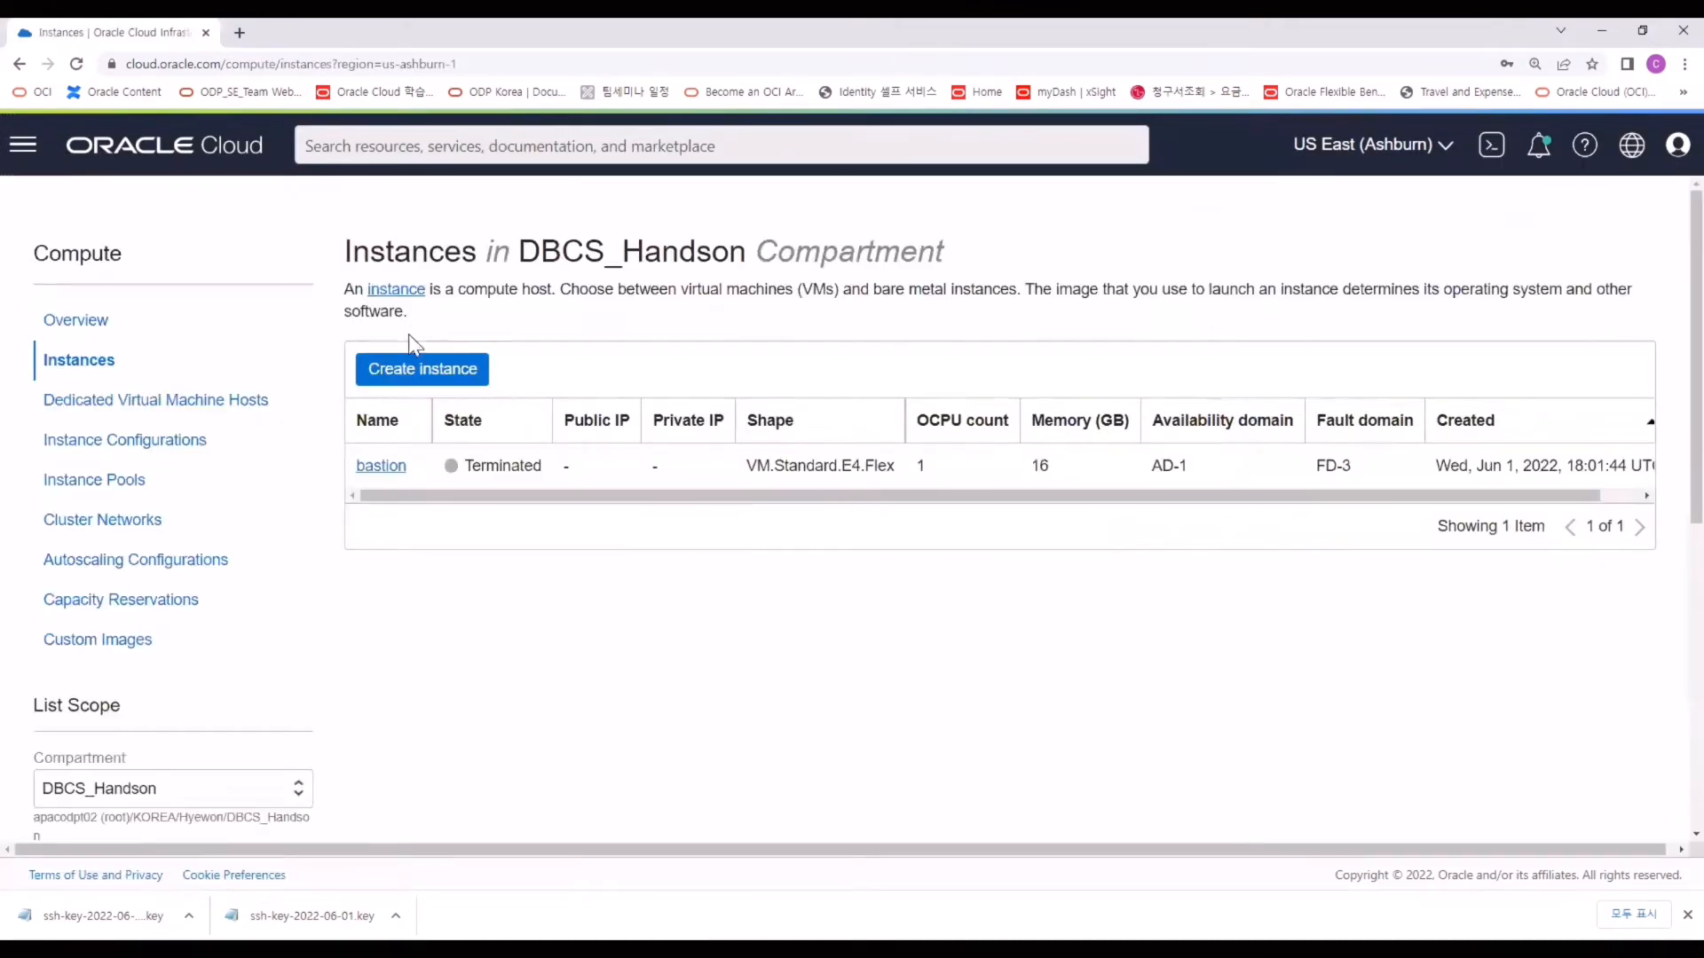
left_click(411, 369)
left_click_drag(408, 361, 7, 333)
type("bastion")
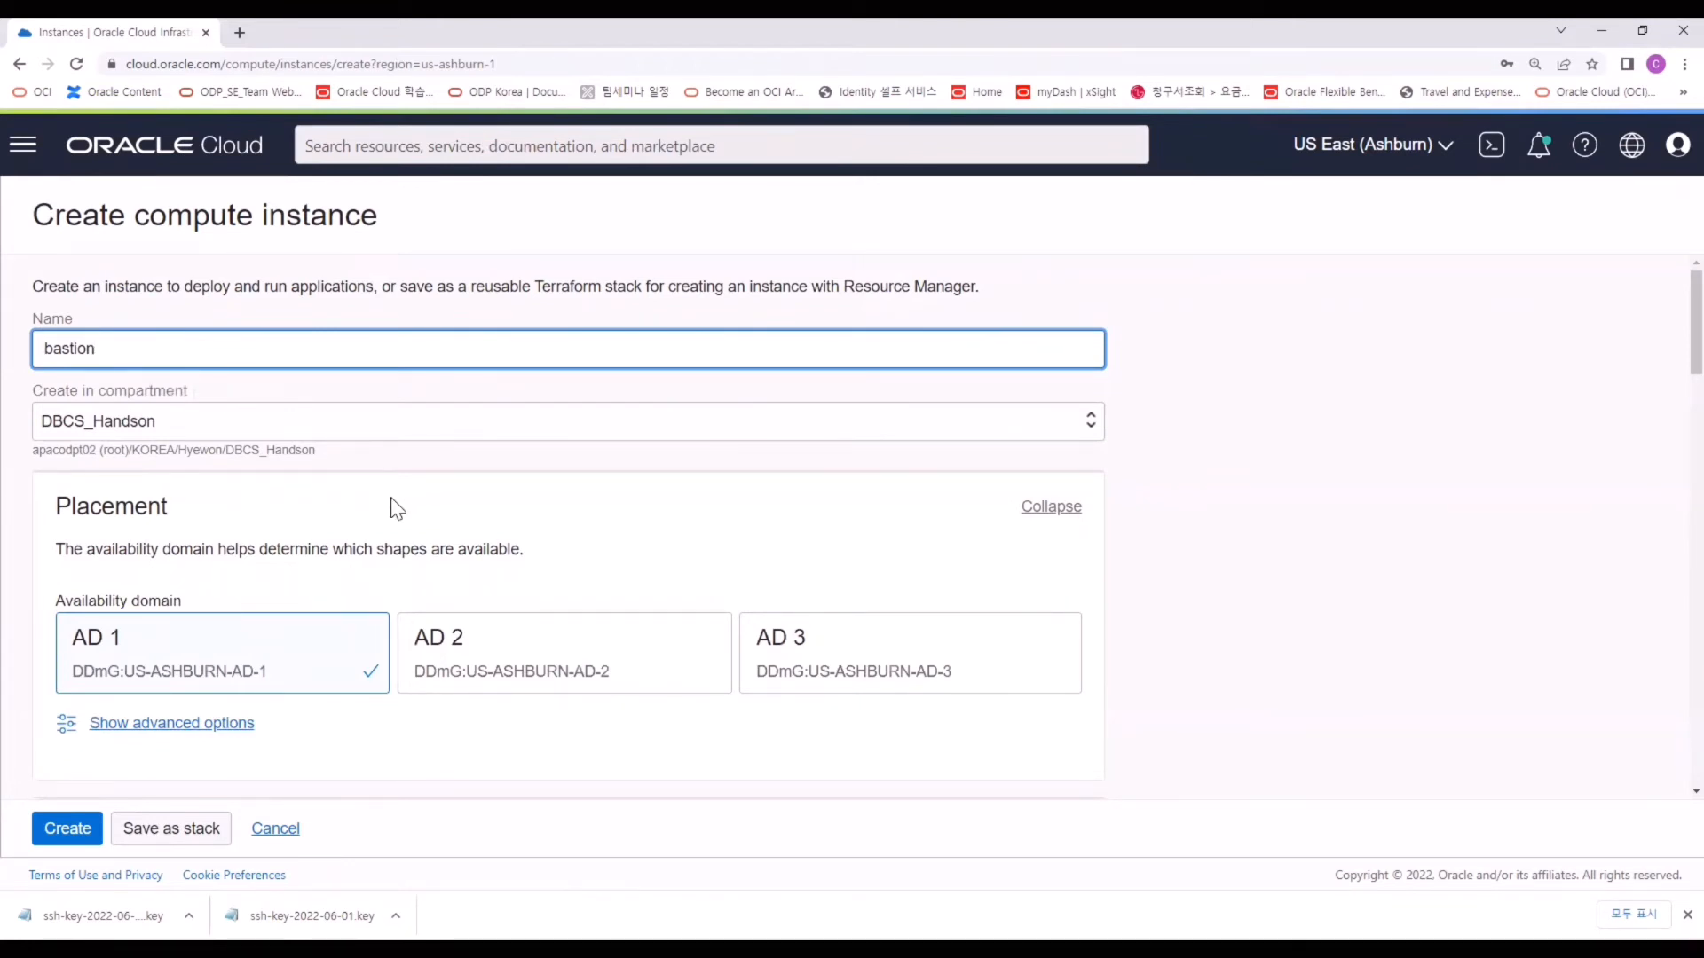
Keep the bastion in AD 1 on DBCS_VCN's public subnet with a public IPv4.
scroll(417, 559, "down", 1)
left_click(451, 575)
left_click(323, 577)
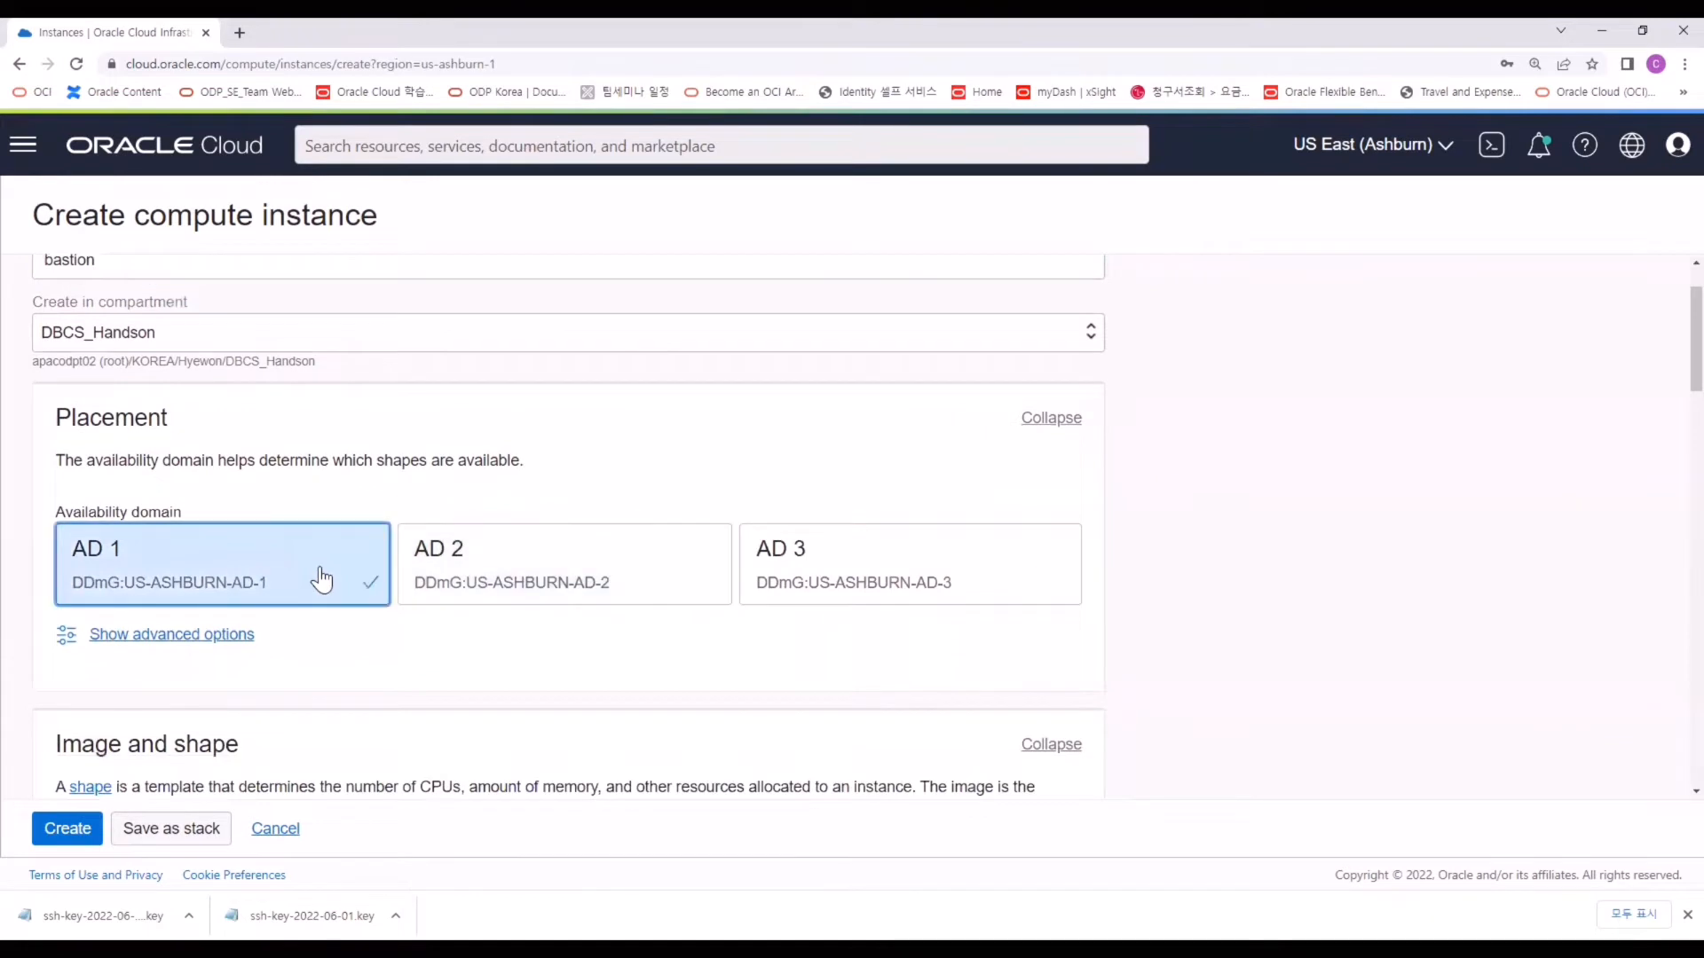
scroll(323, 573, "down", 4)
scroll(321, 561, "down", 1)
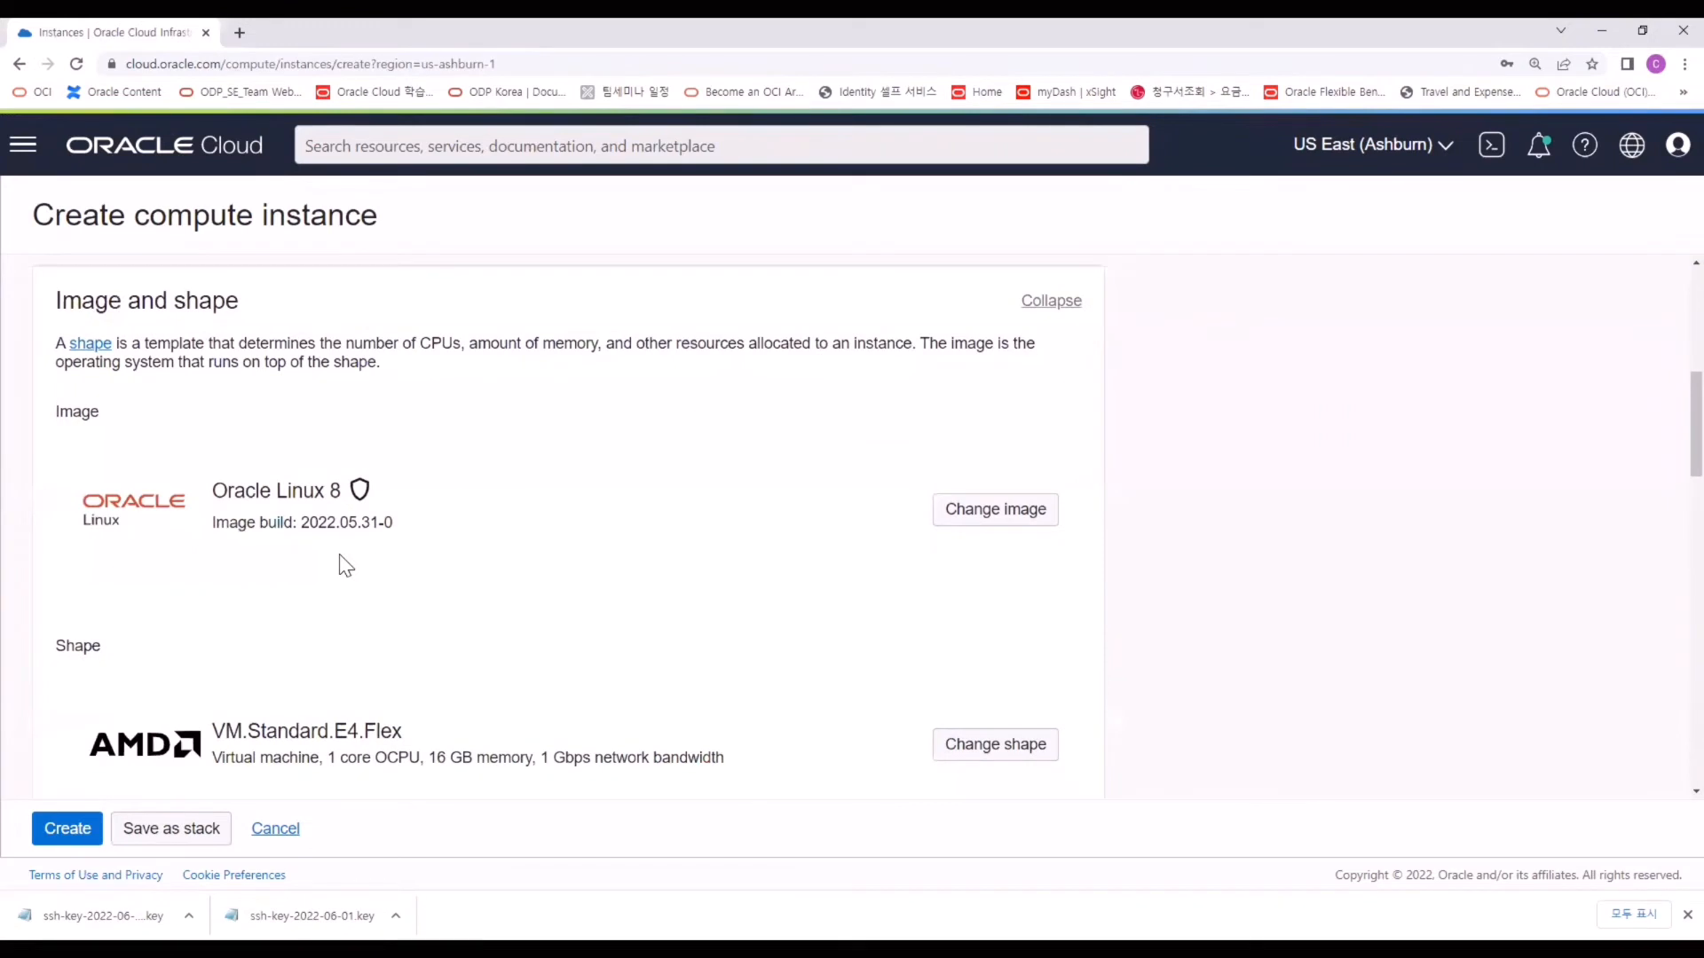
scroll(266, 586, "down", 1)
scroll(324, 661, "down", 5)
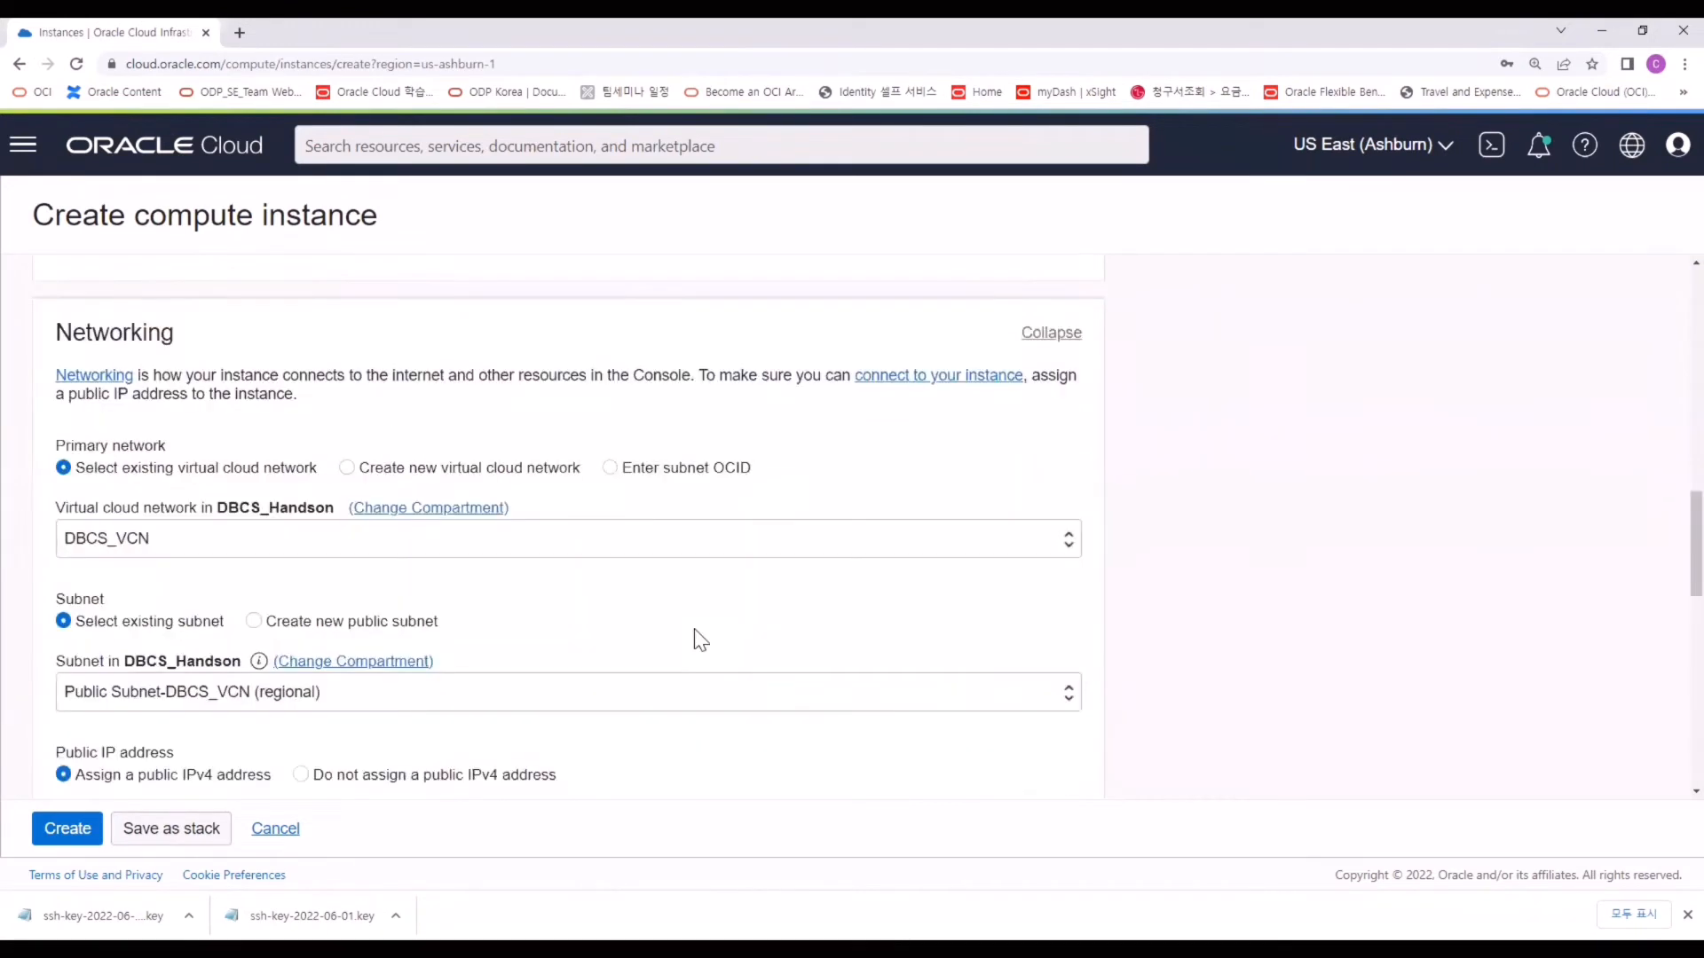
left_click(167, 546)
scroll(161, 551, "down", 1)
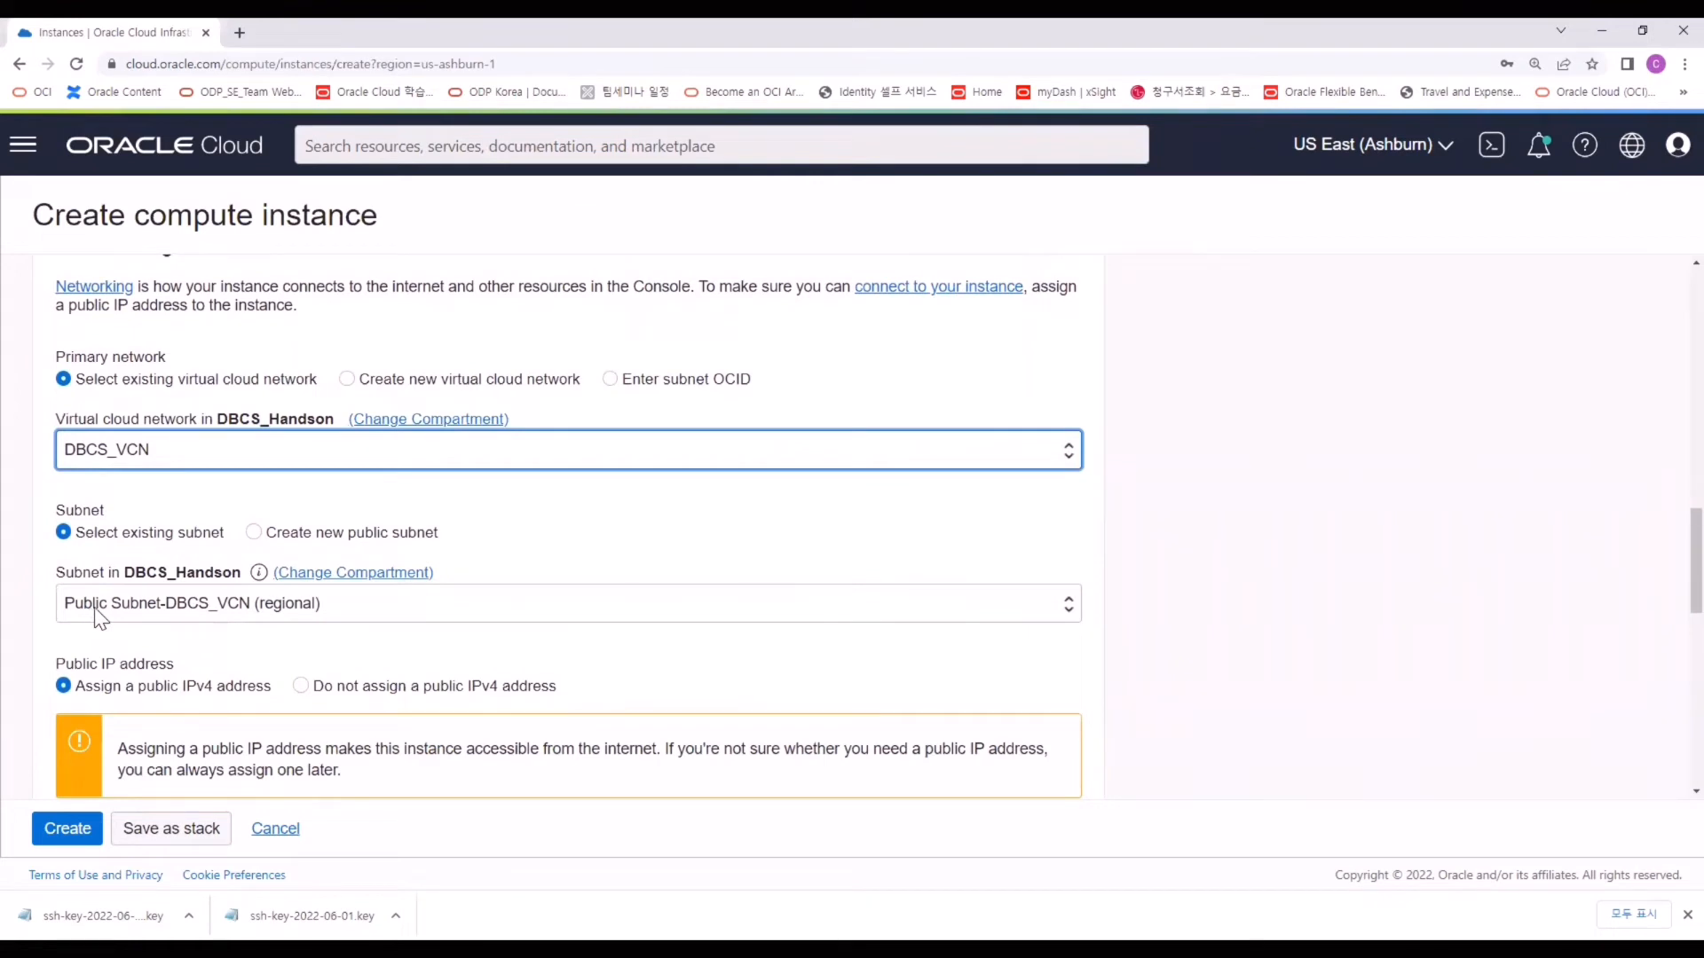
scroll(93, 612, "down", 2)
scroll(133, 596, "down", 4)
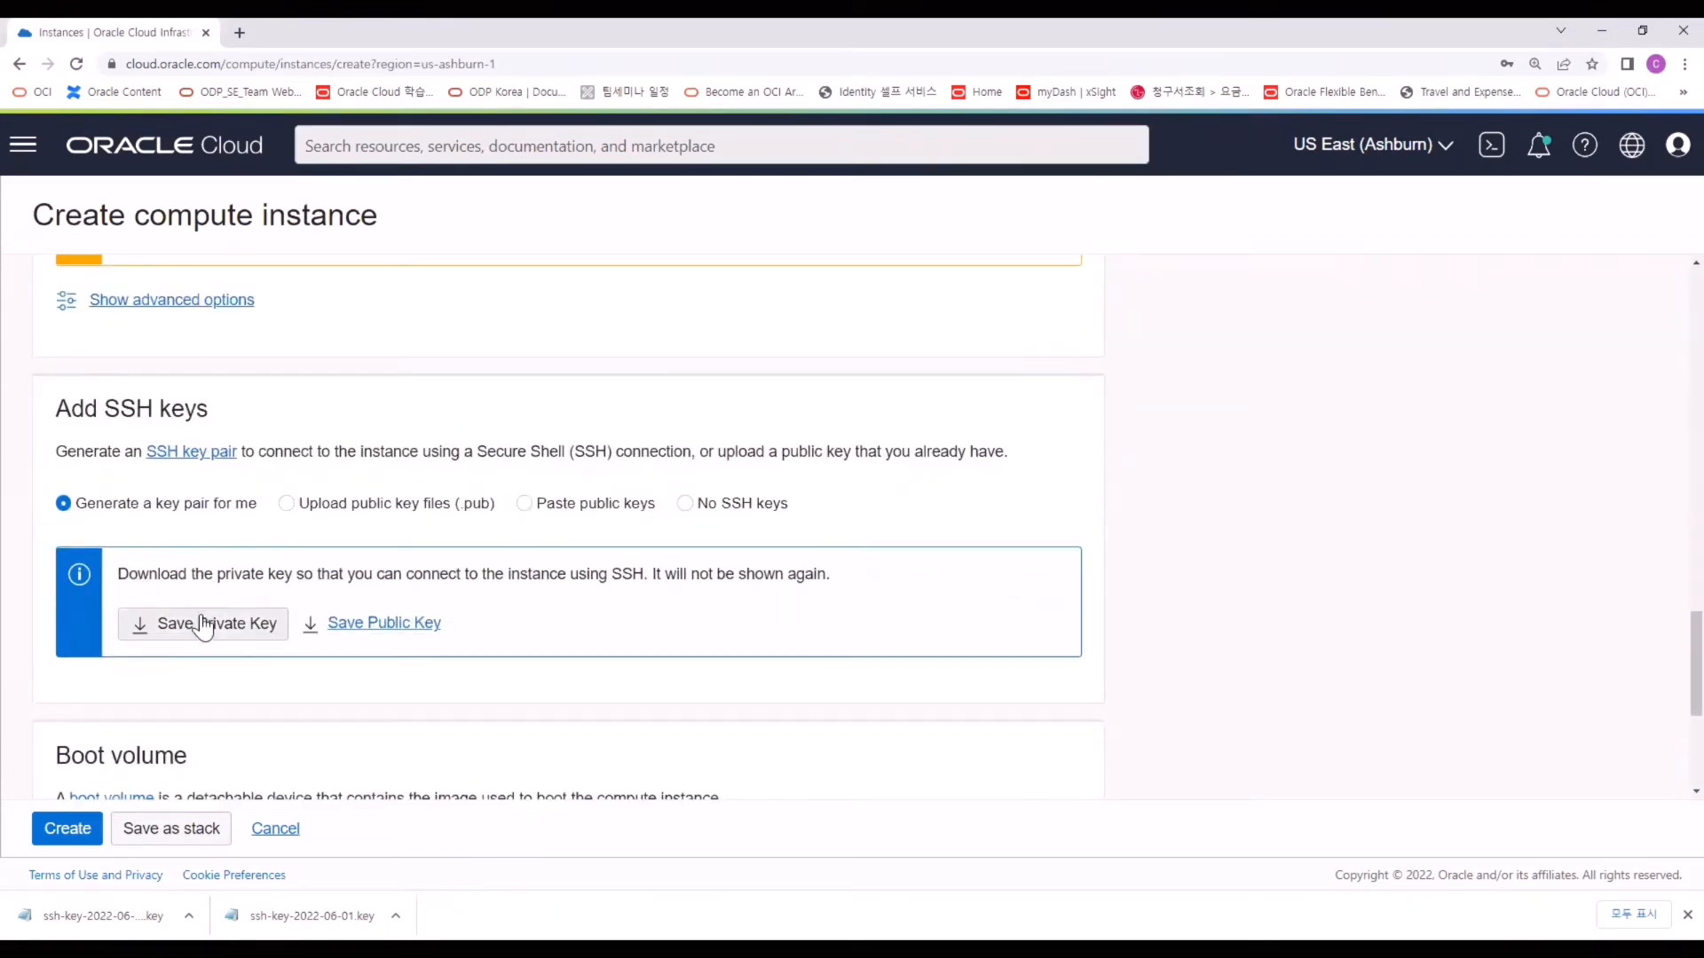
Save the bastion's generated private key and create the instance.
left_click(204, 625)
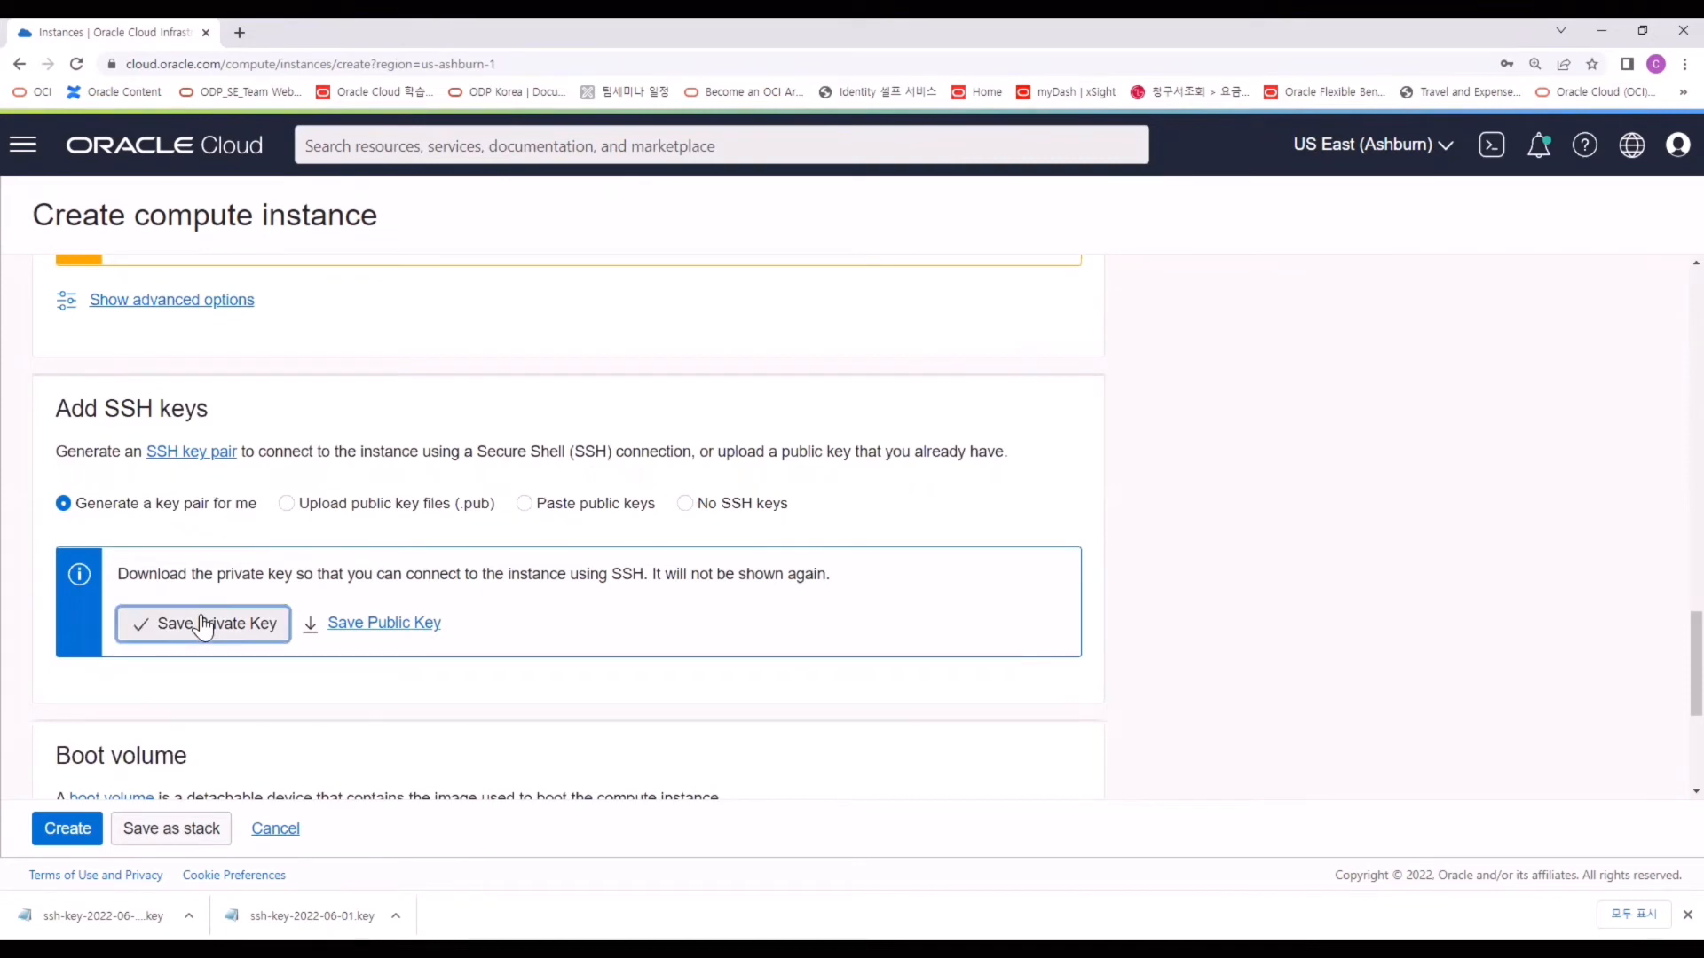
scroll(200, 612, "down", 4)
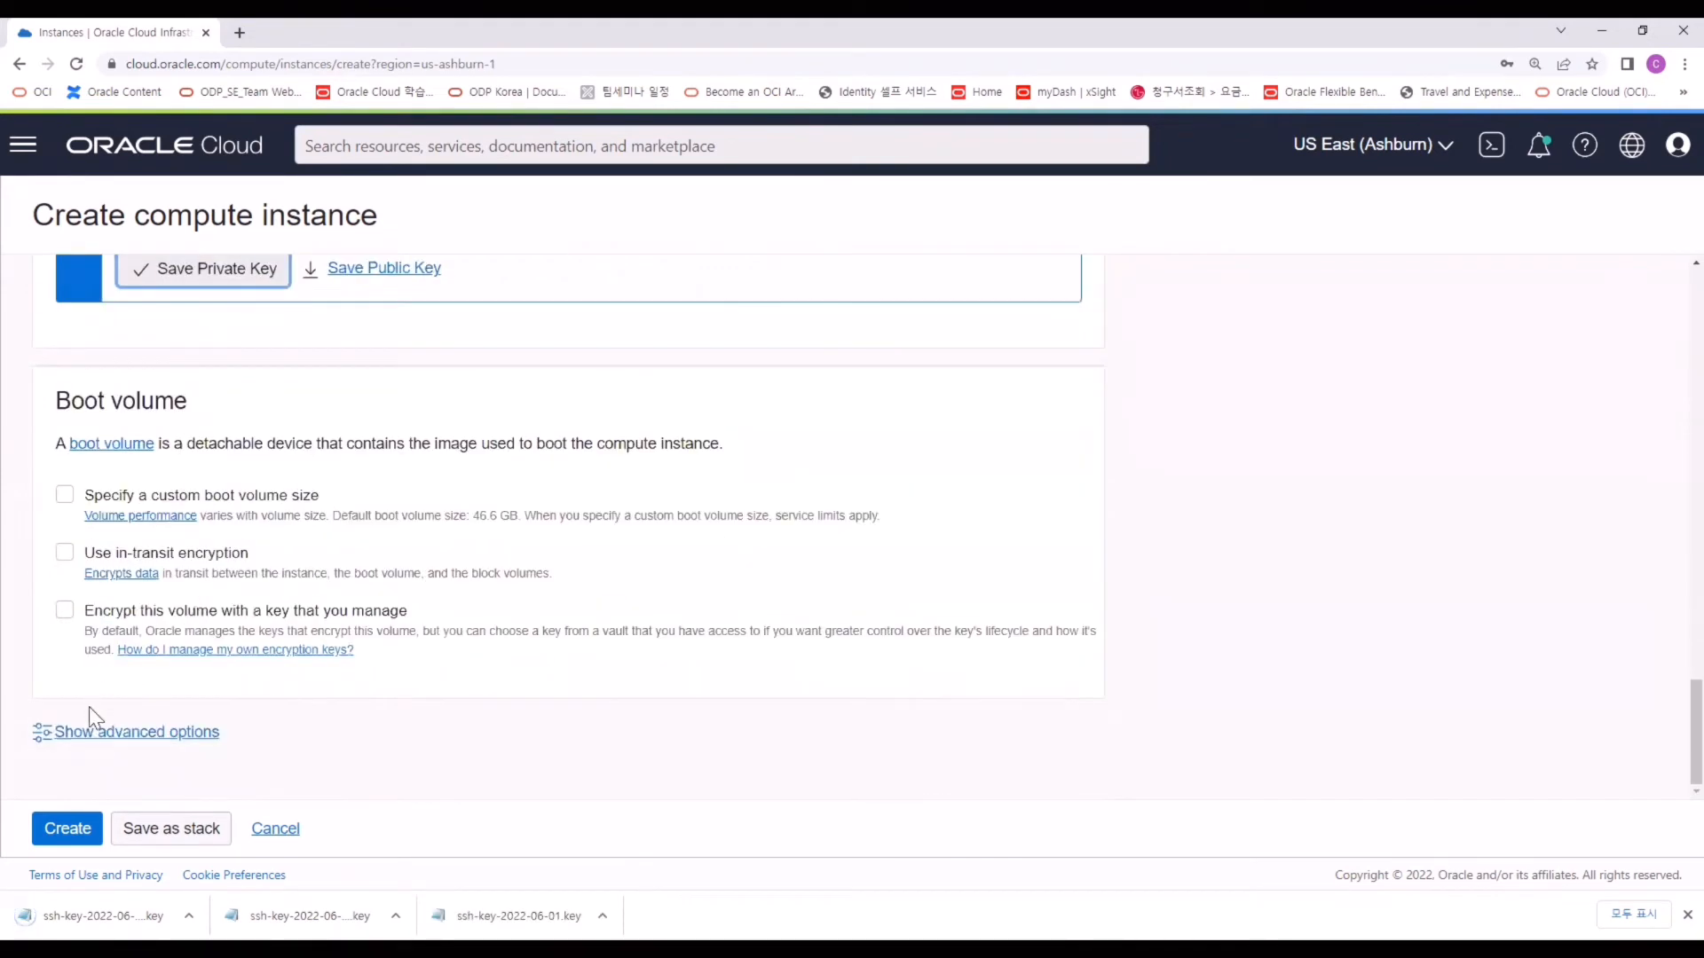
left_click(66, 829)
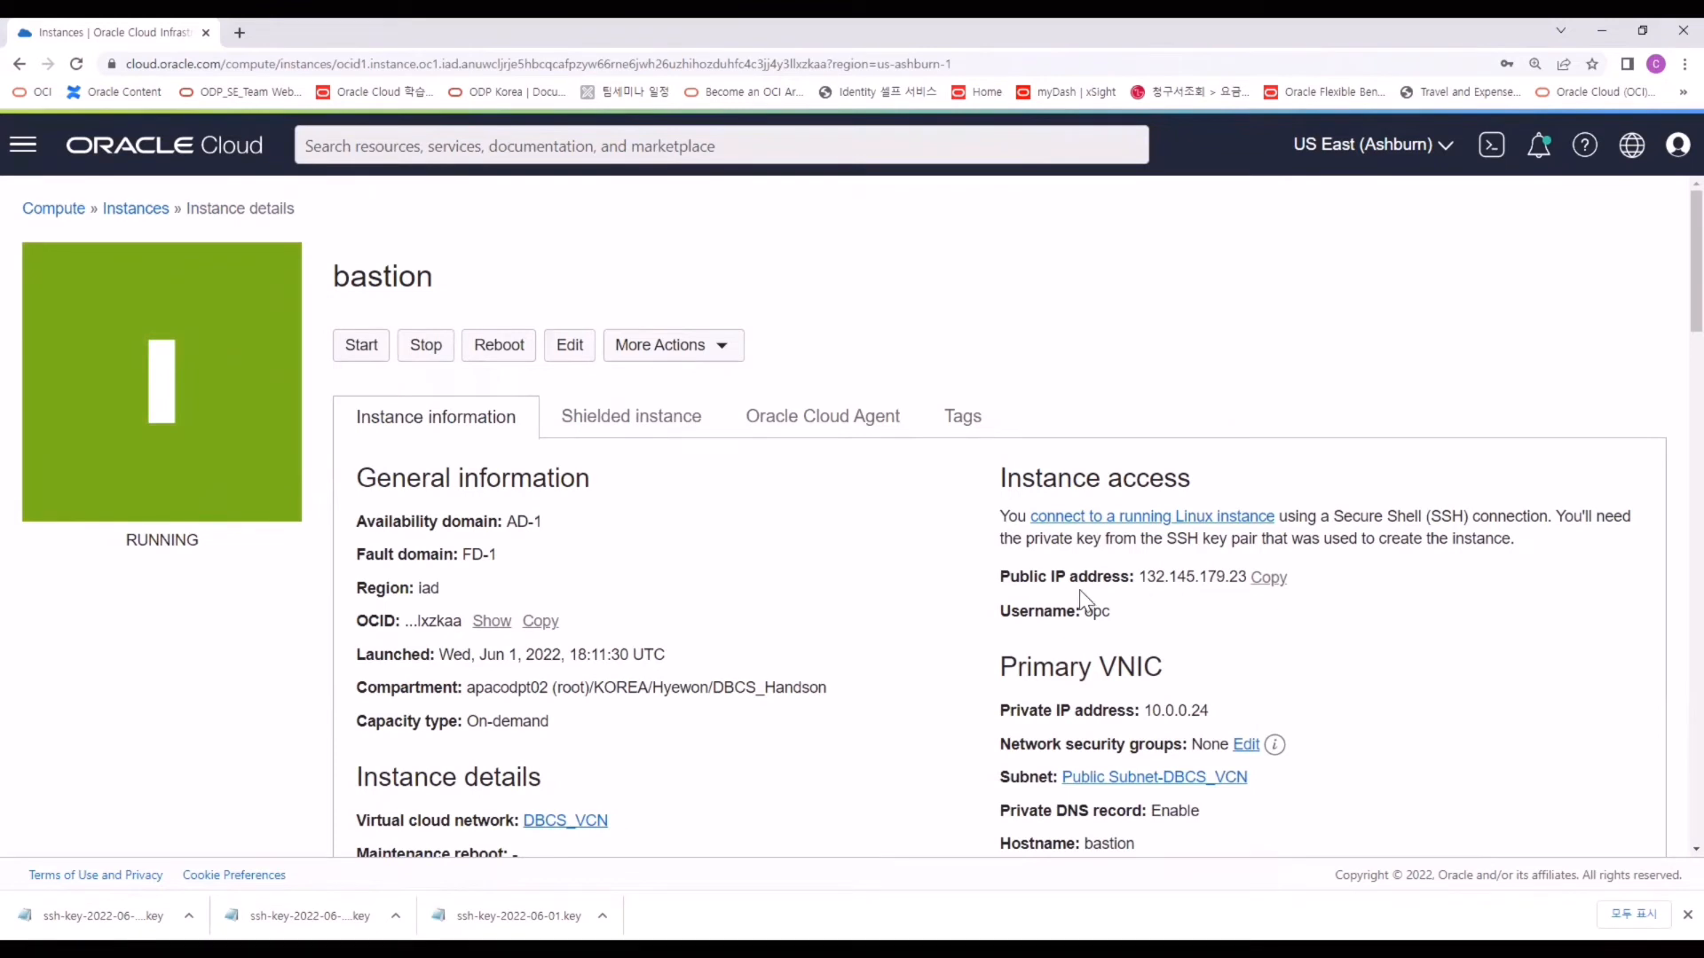
Select the bastion's public IP 132.145.179.23 and its login username opc on the instance details page.
left_click_drag(1142, 577, 1244, 575)
scroll(1216, 577, "down", 1)
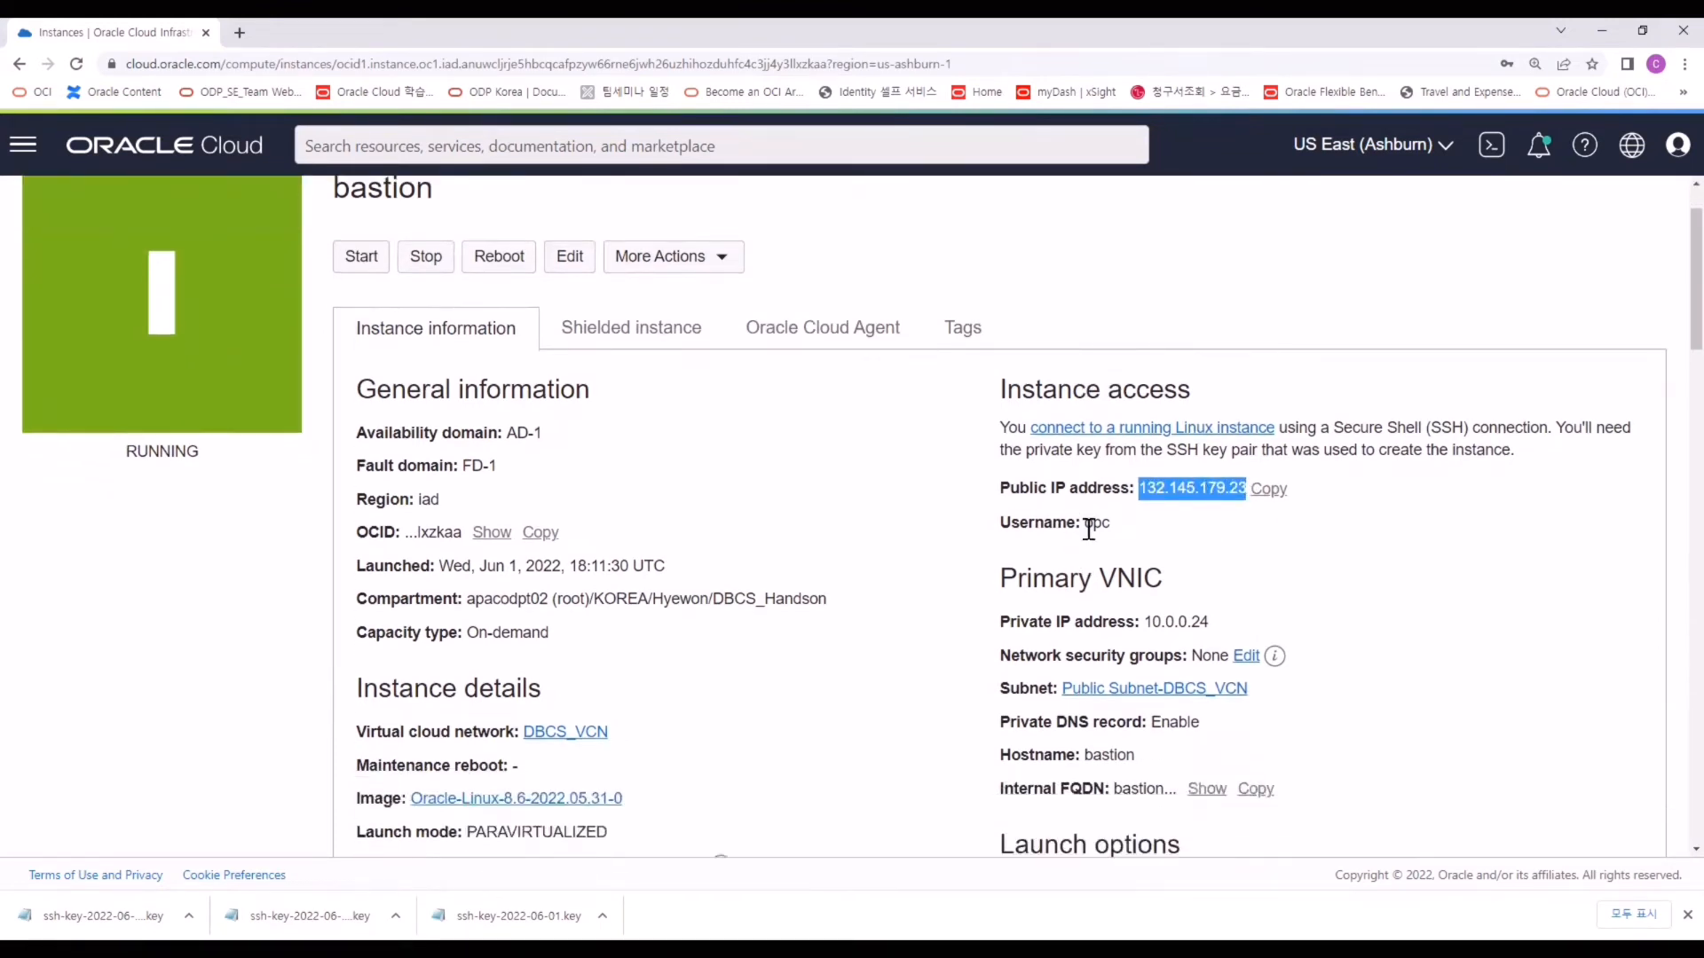
left_click_drag(1113, 524, 1086, 530)
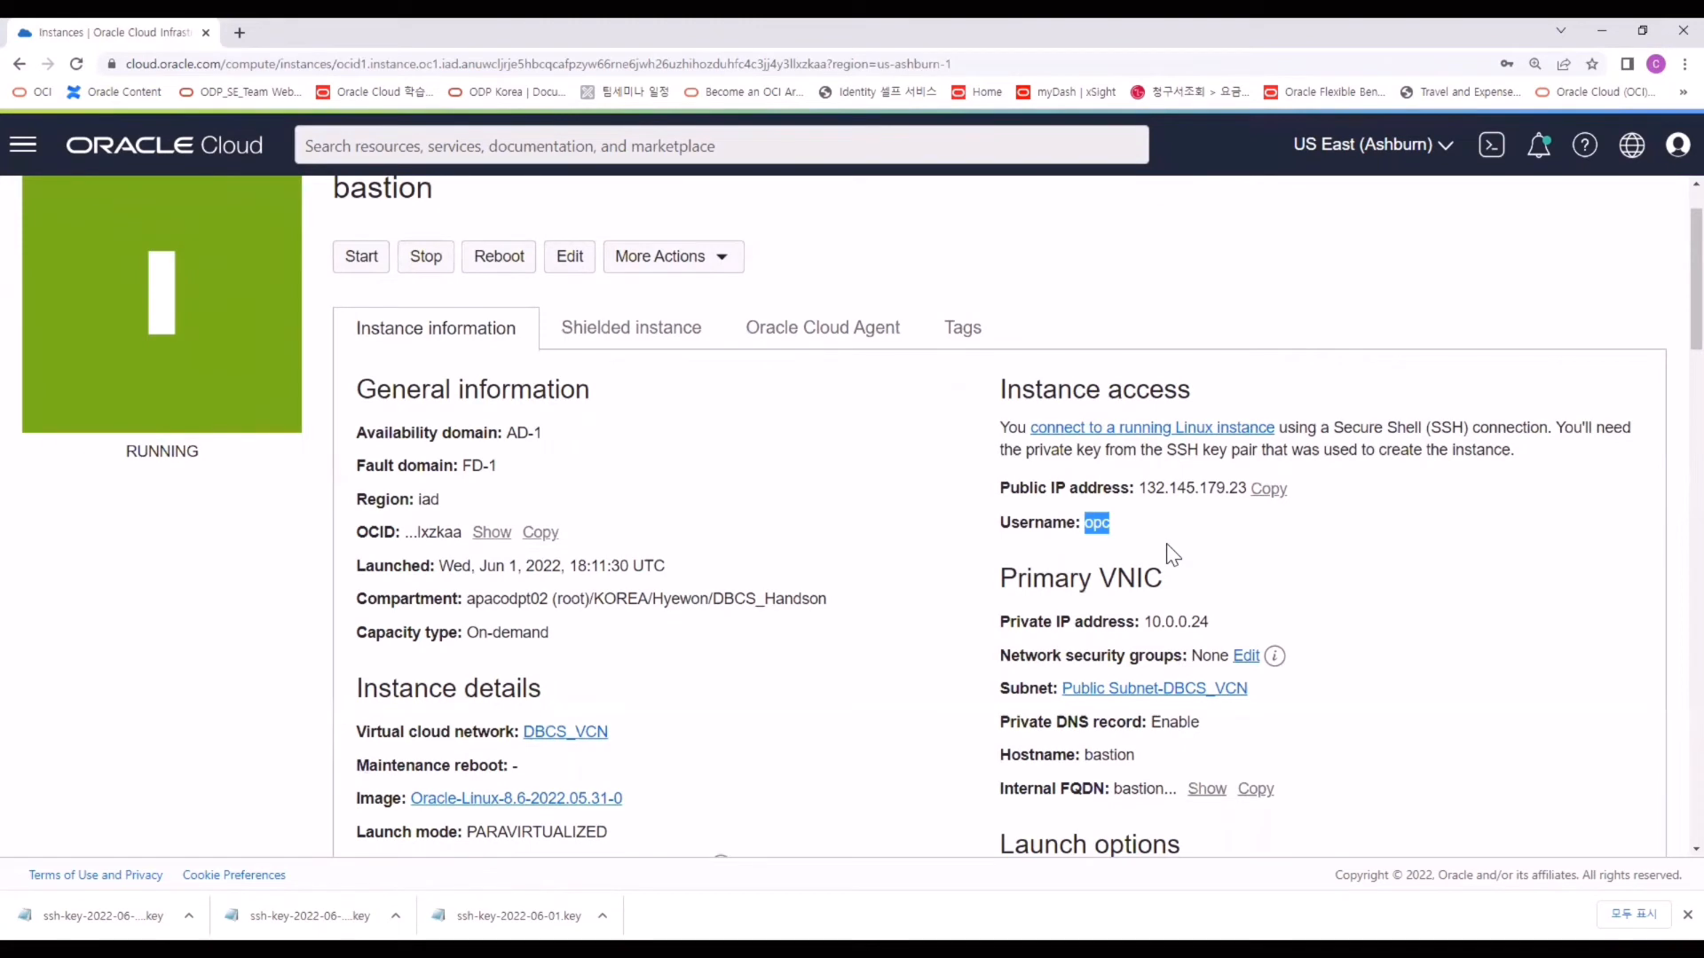
Start a Cloud Shell session, create a DBCS_TEST directory and change into it.
left_click(1494, 151)
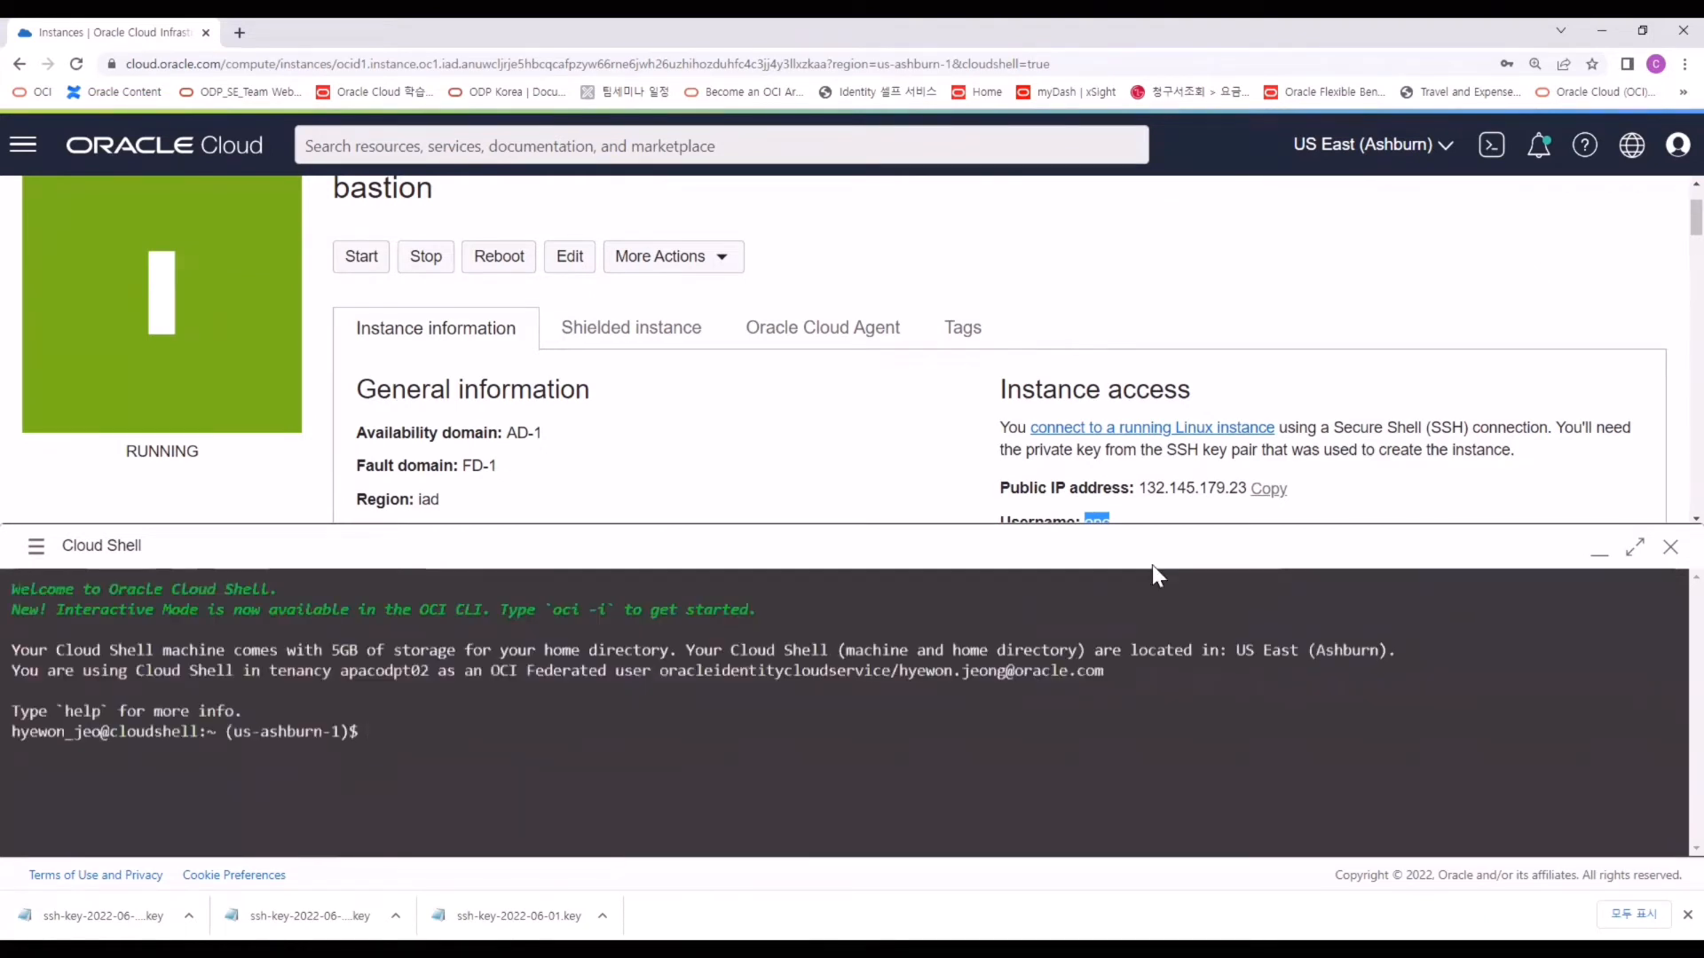
type("ls -altr")
key("Return")
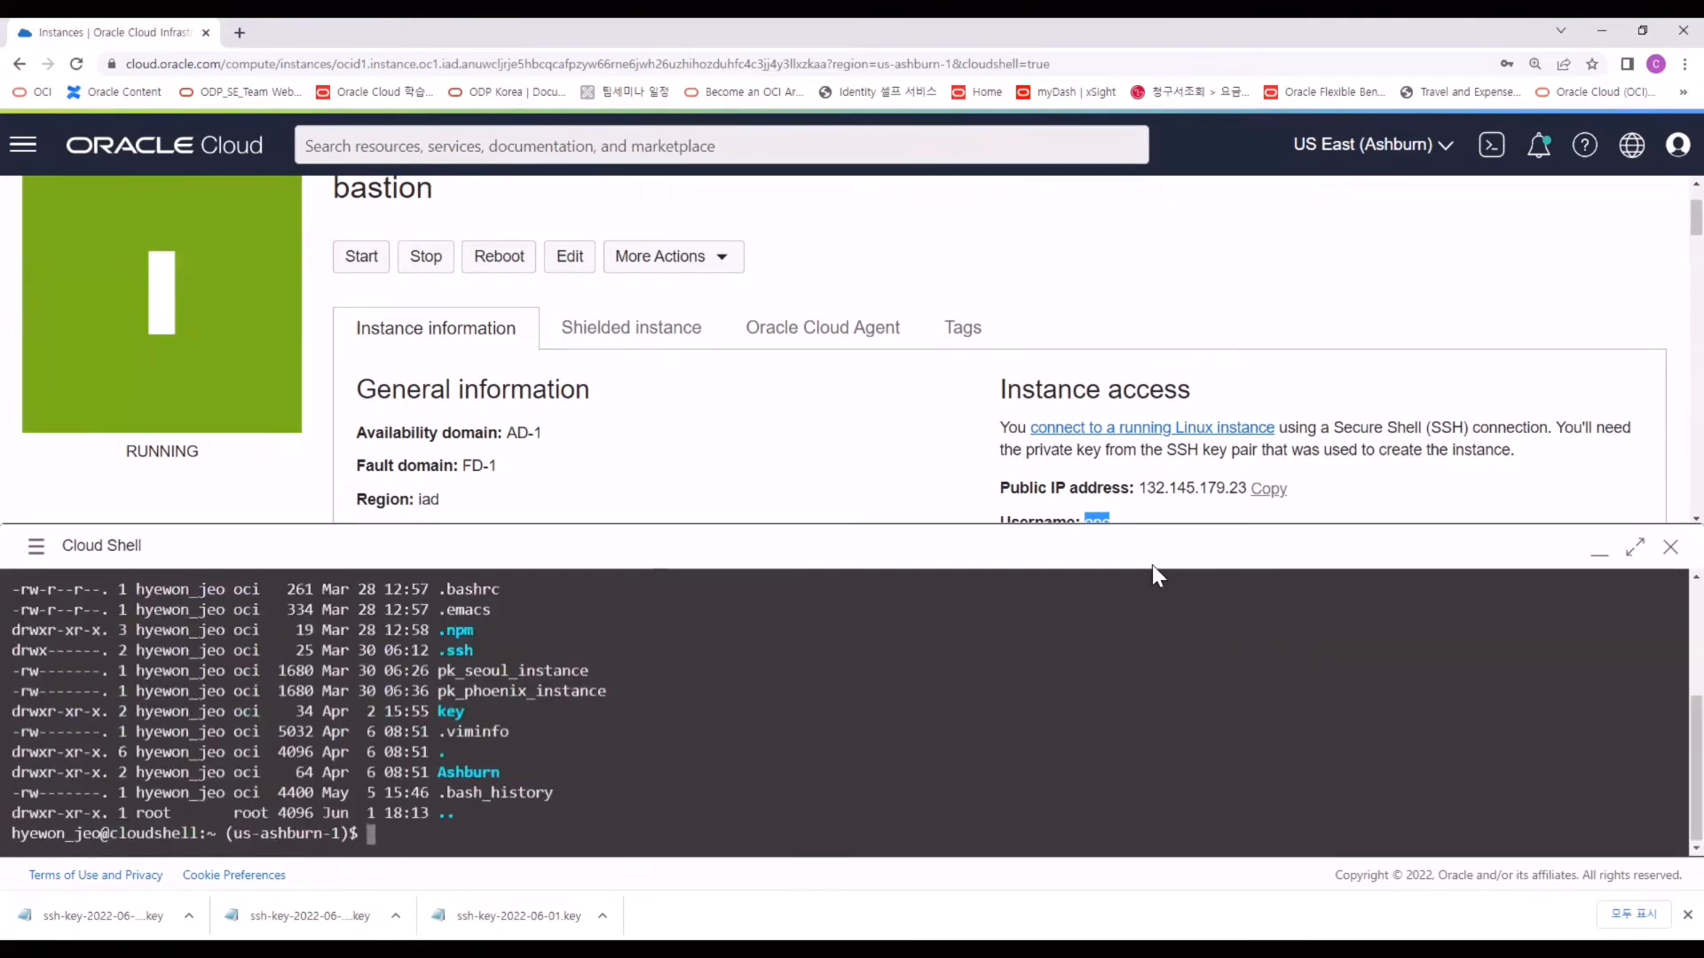
key("Return")
key("Return")
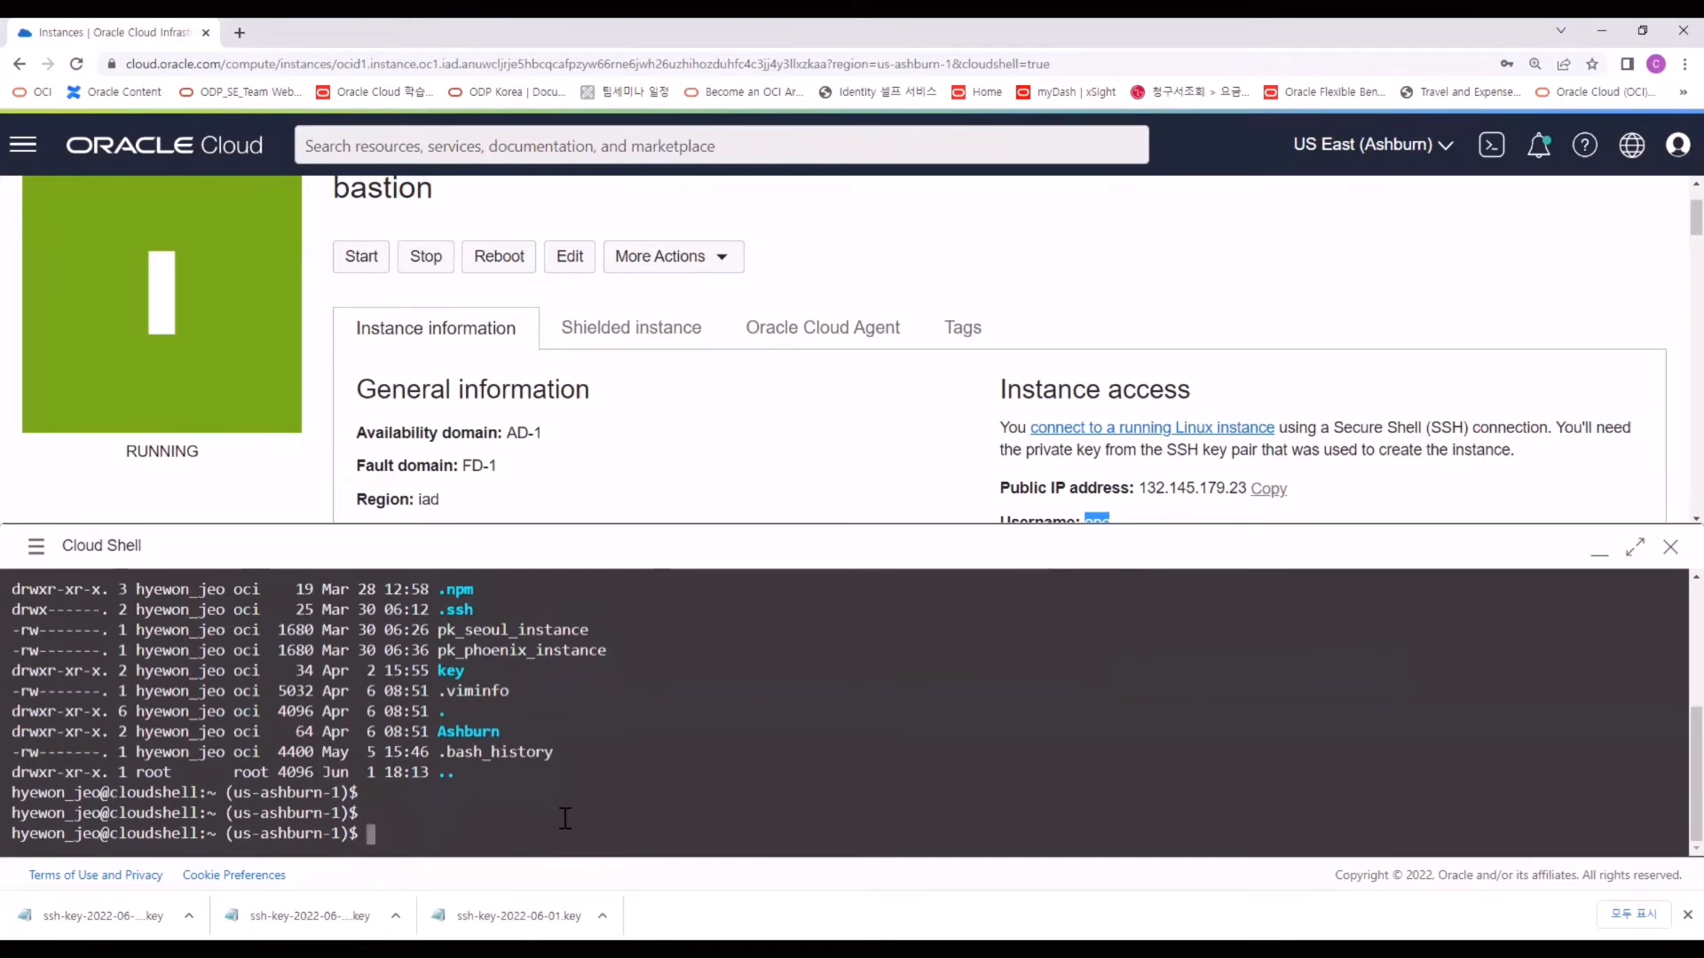
type("mkdir DBCS_TEST")
key("Return")
type("ls -altr")
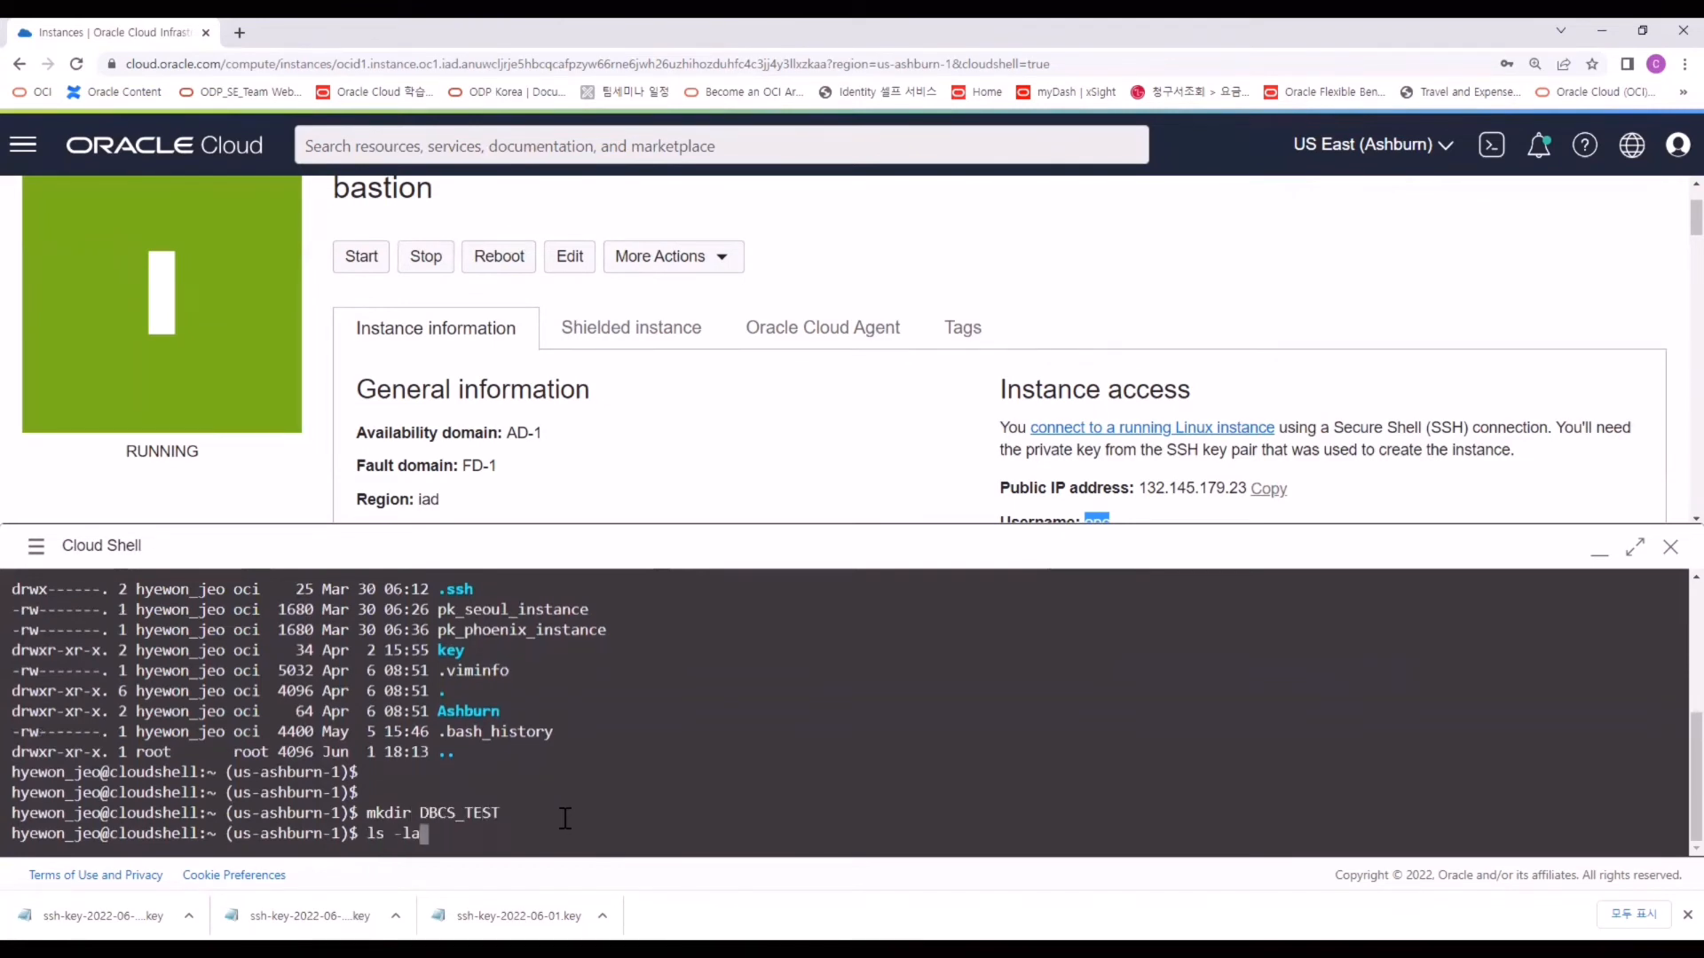
key("Return")
type("cd DBCS_TEST")
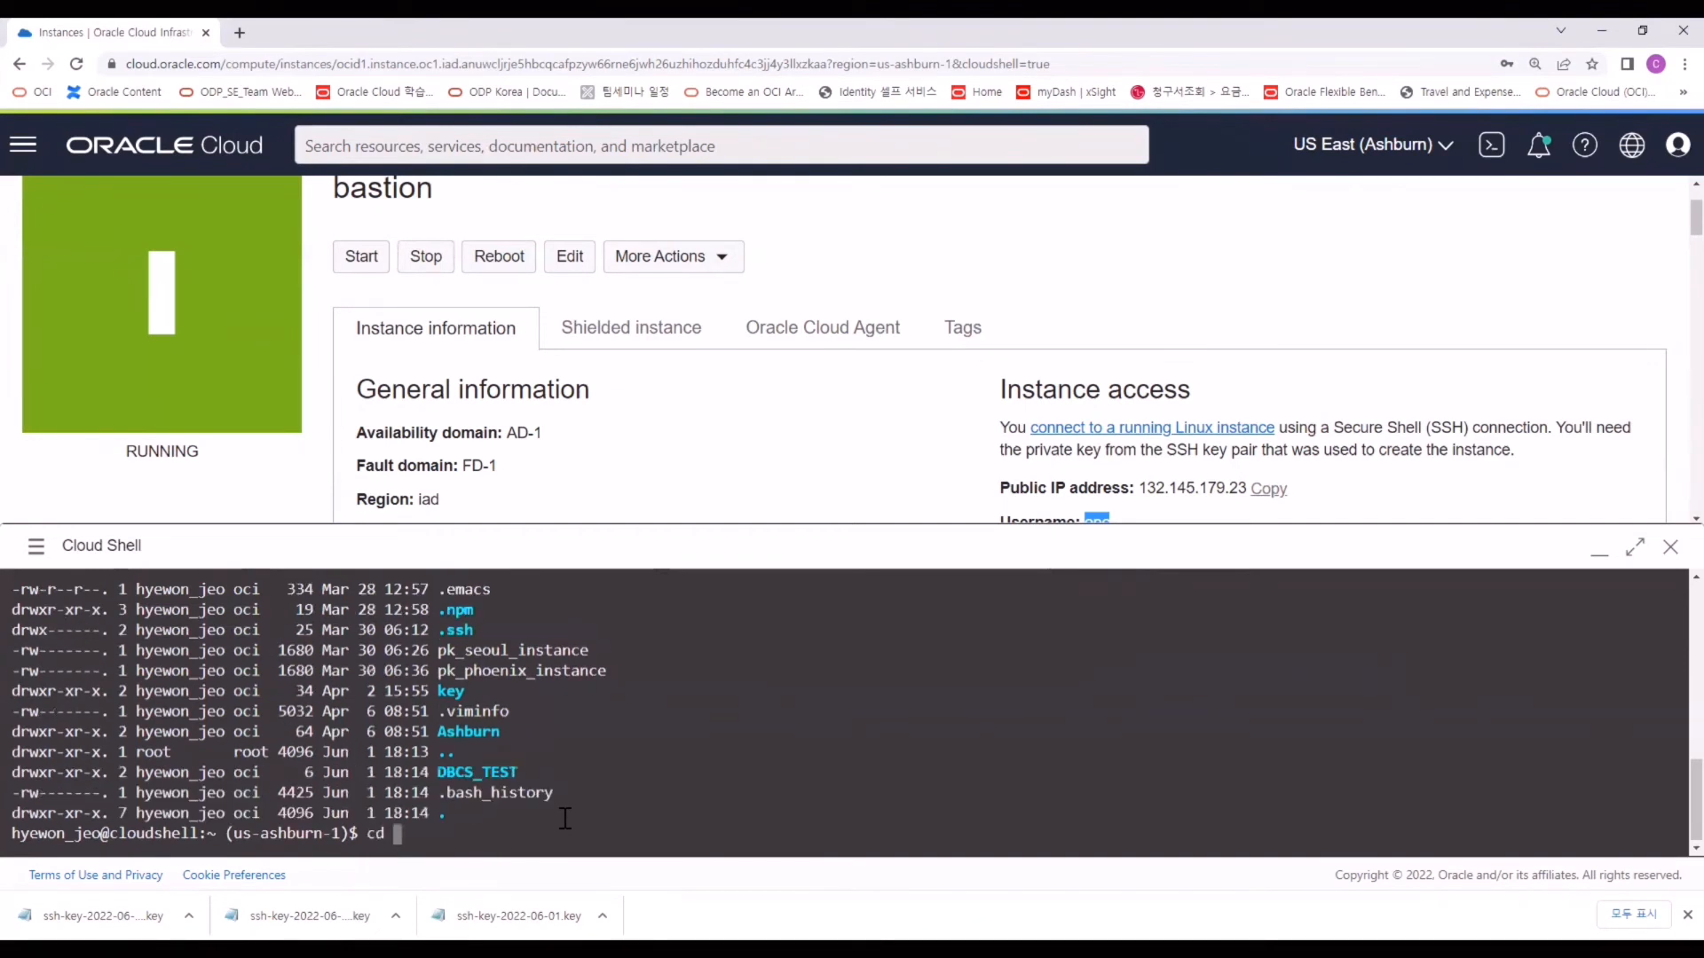
key("Return")
type("ls")
key("Return")
Paste the downloaded private key into a new key_bastion file with vi and restrict its permissions.
left_click(189, 916)
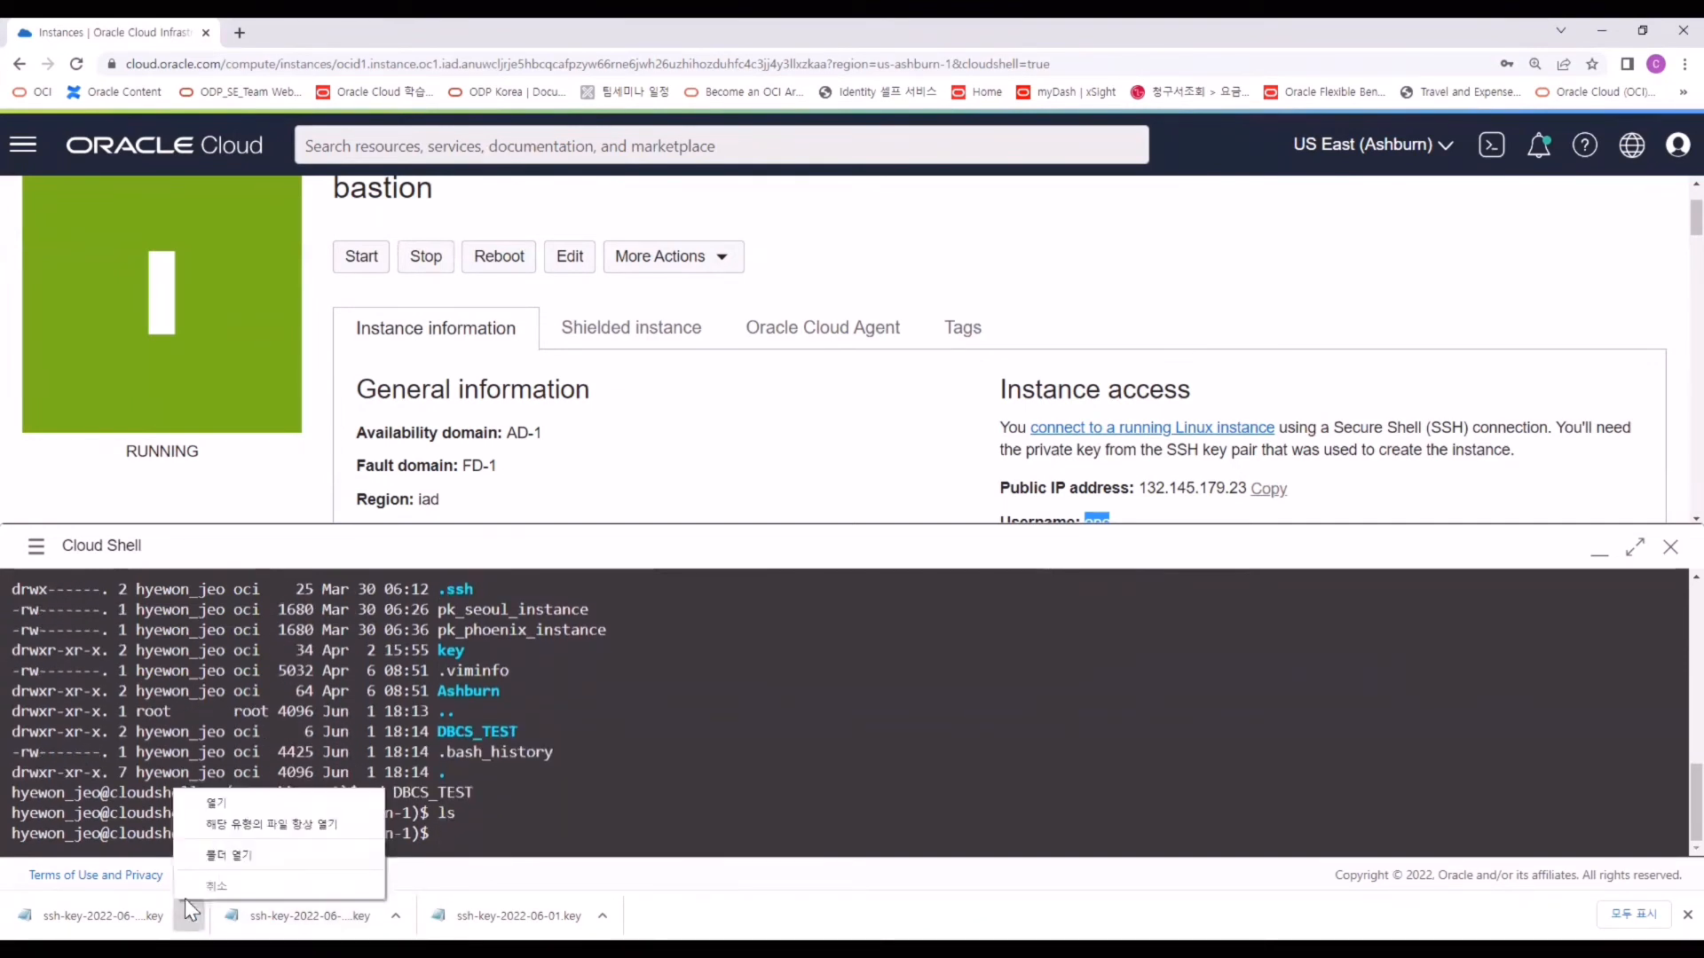
left_click(229, 856)
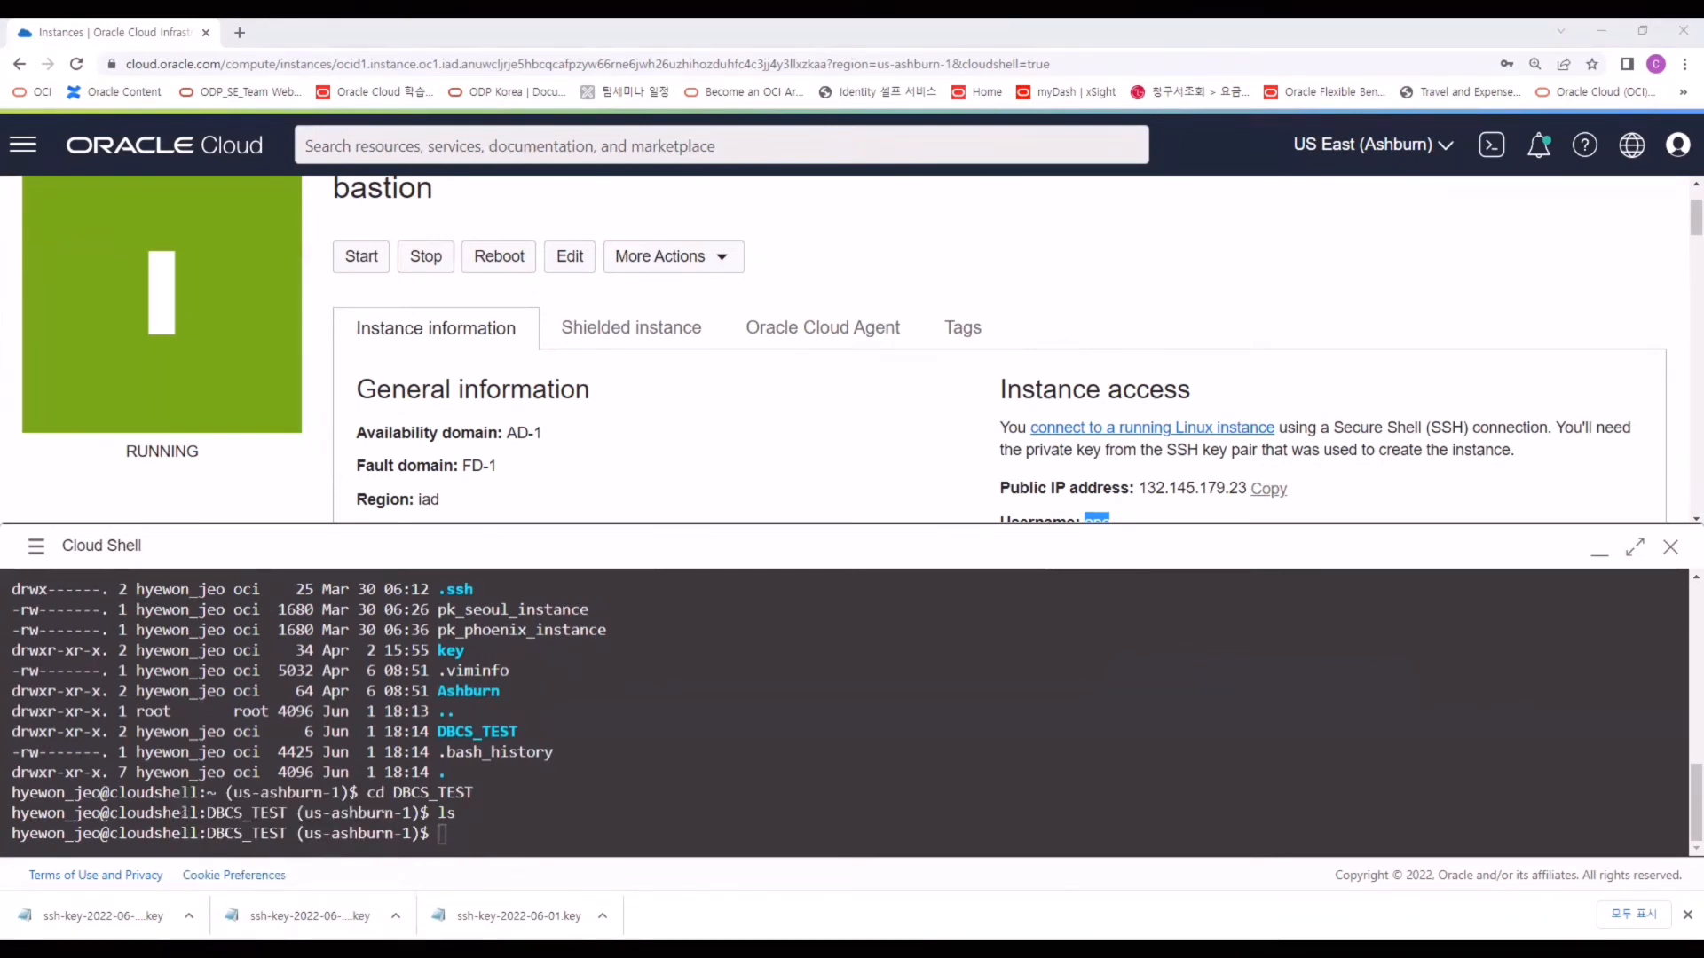
left_click(972, 669)
type("vi key_bastion")
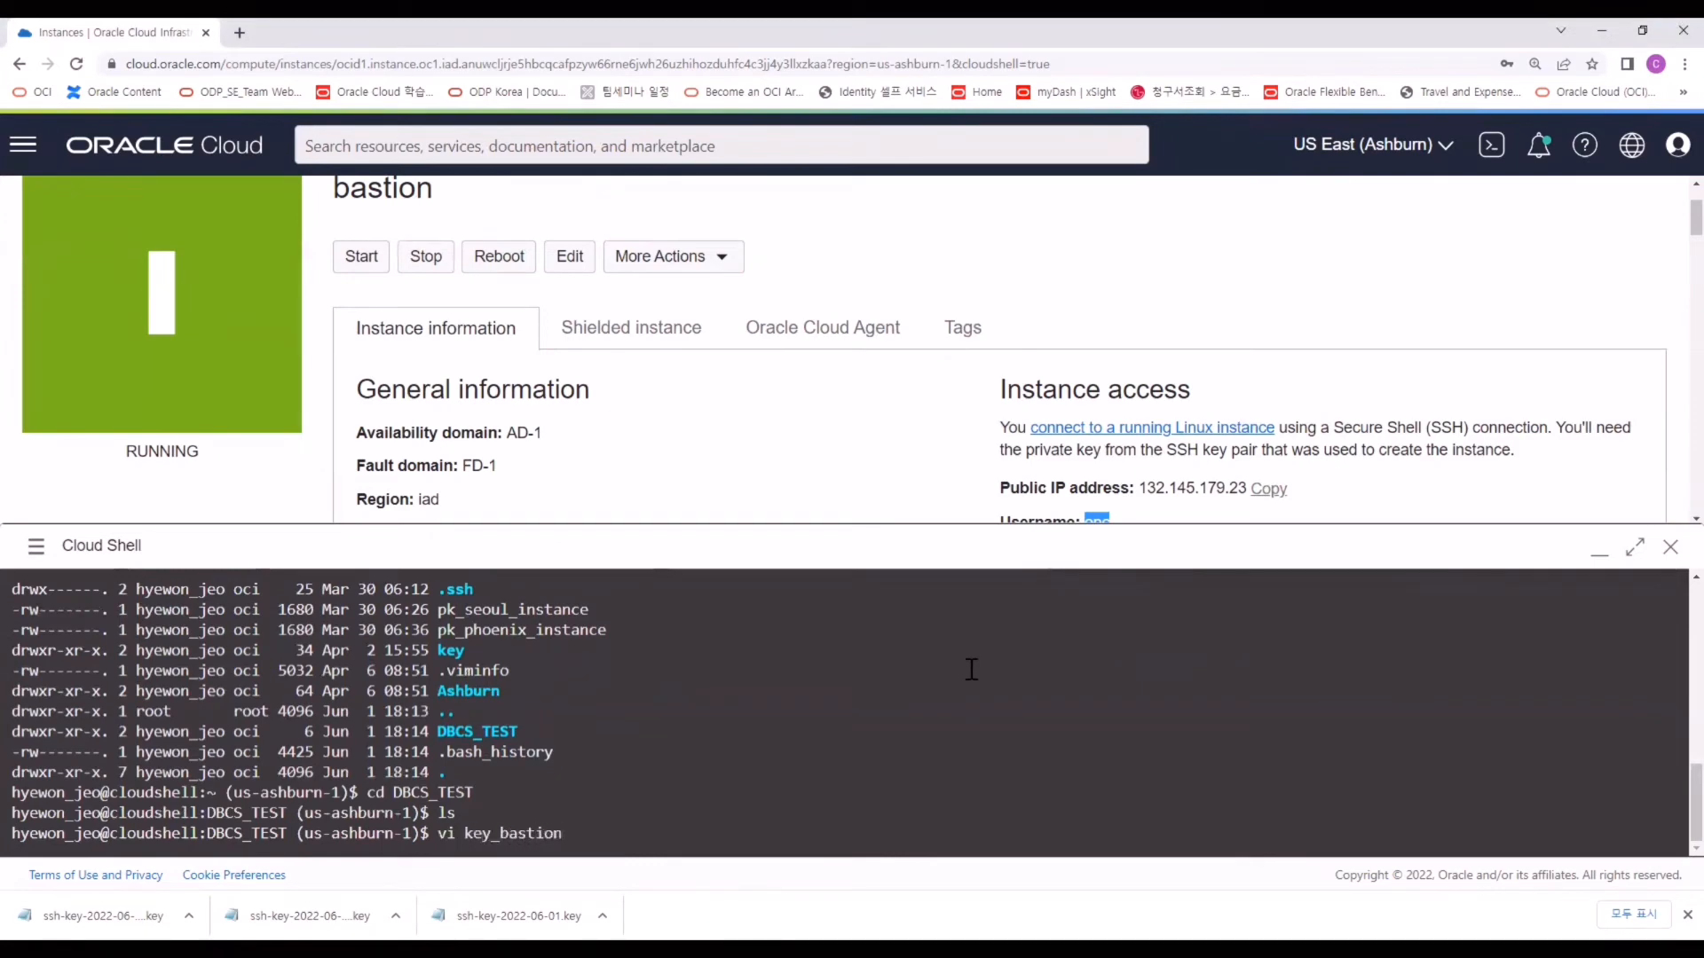
key("Return")
key("i")
key("ctrl+v")
key("Escape")
type(":wq!")
key("Return")
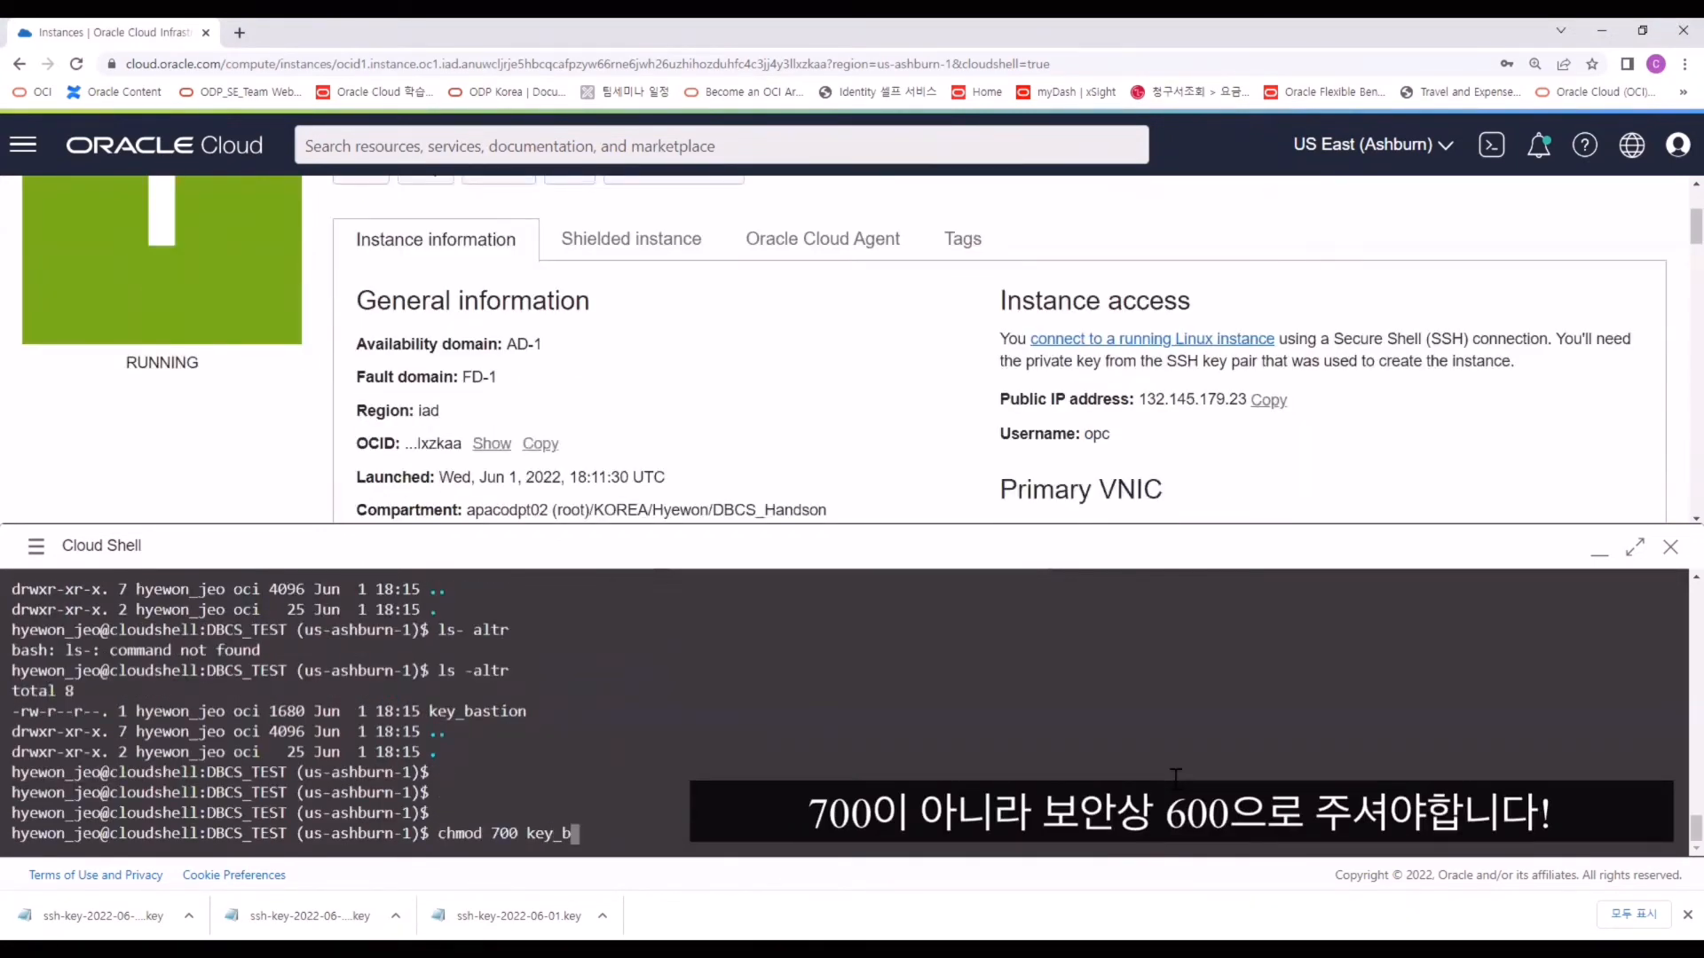
type("astion")
key("Return")
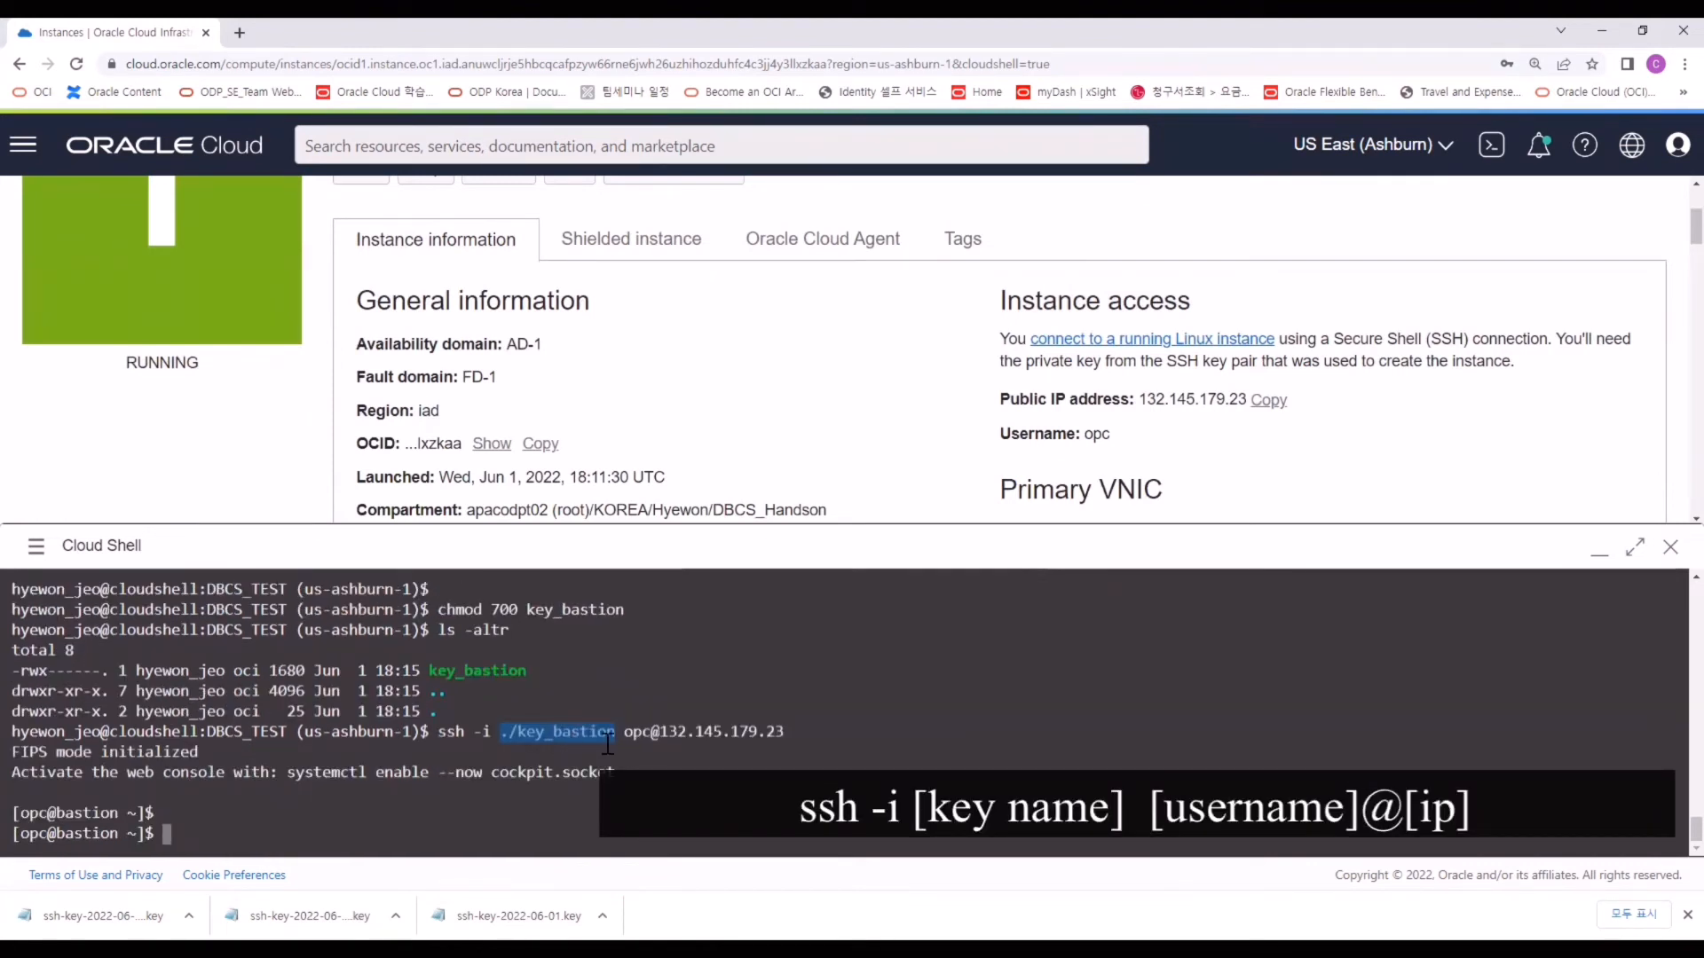
Check the SSH login to bastion 132.145.179.23 as opc and list its home folder.
double_click(639, 729)
left_click(666, 737)
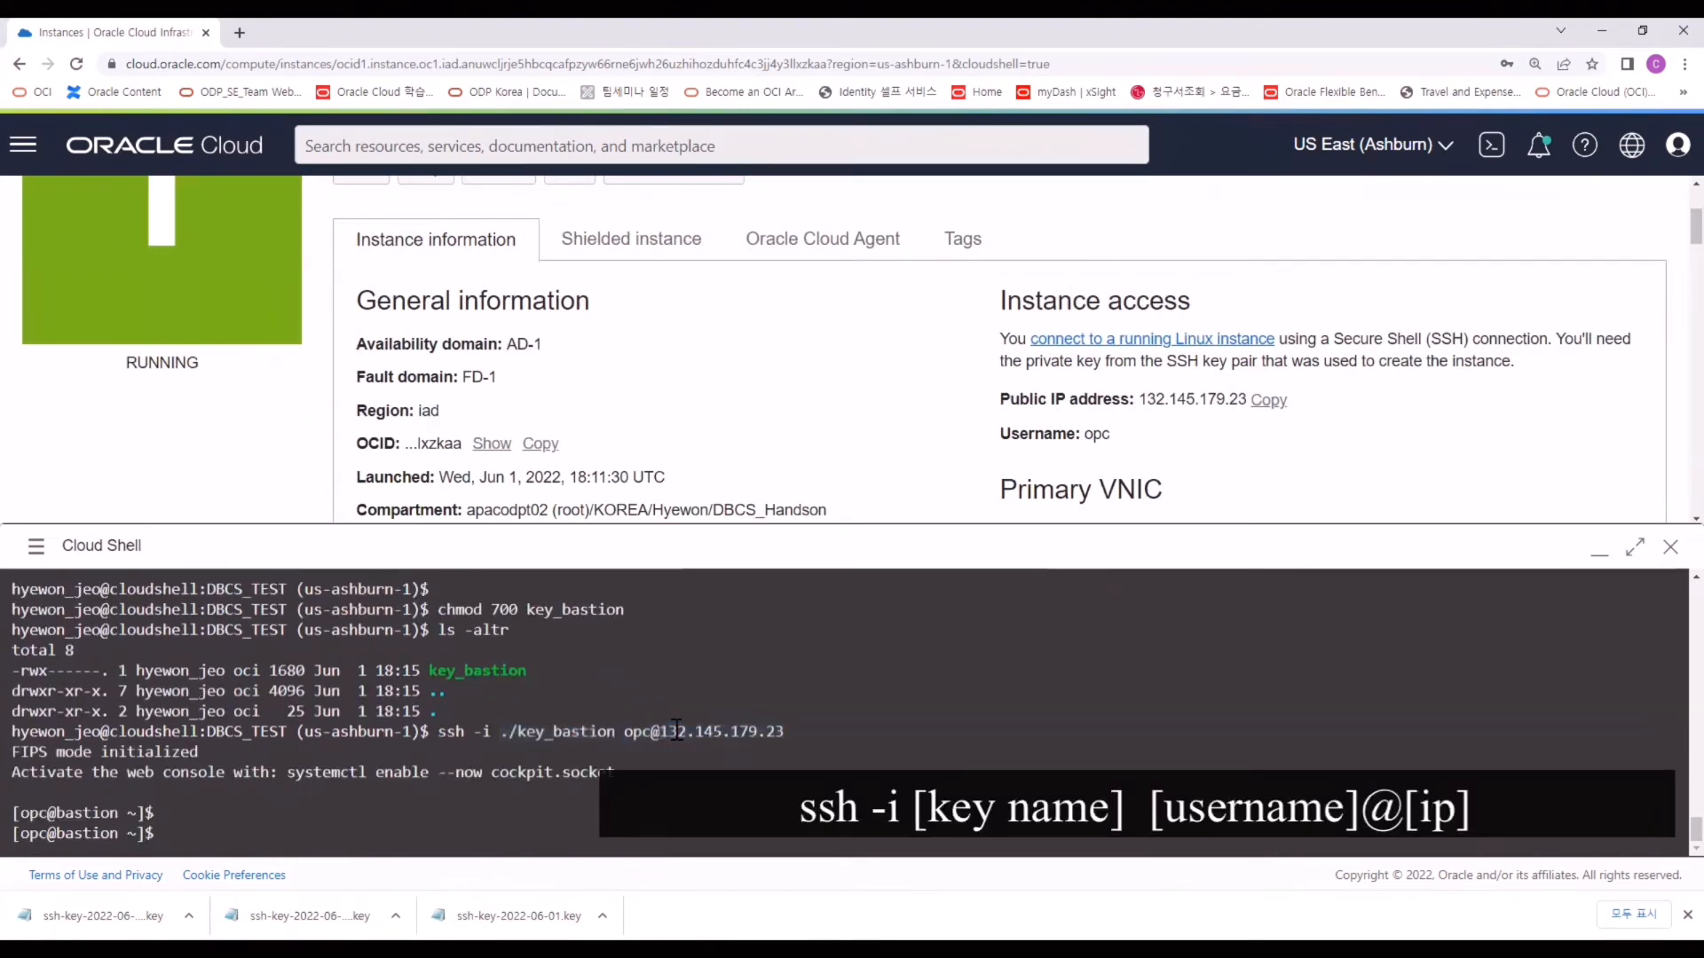
triple_click(665, 737)
left_click_drag(661, 733, 781, 733)
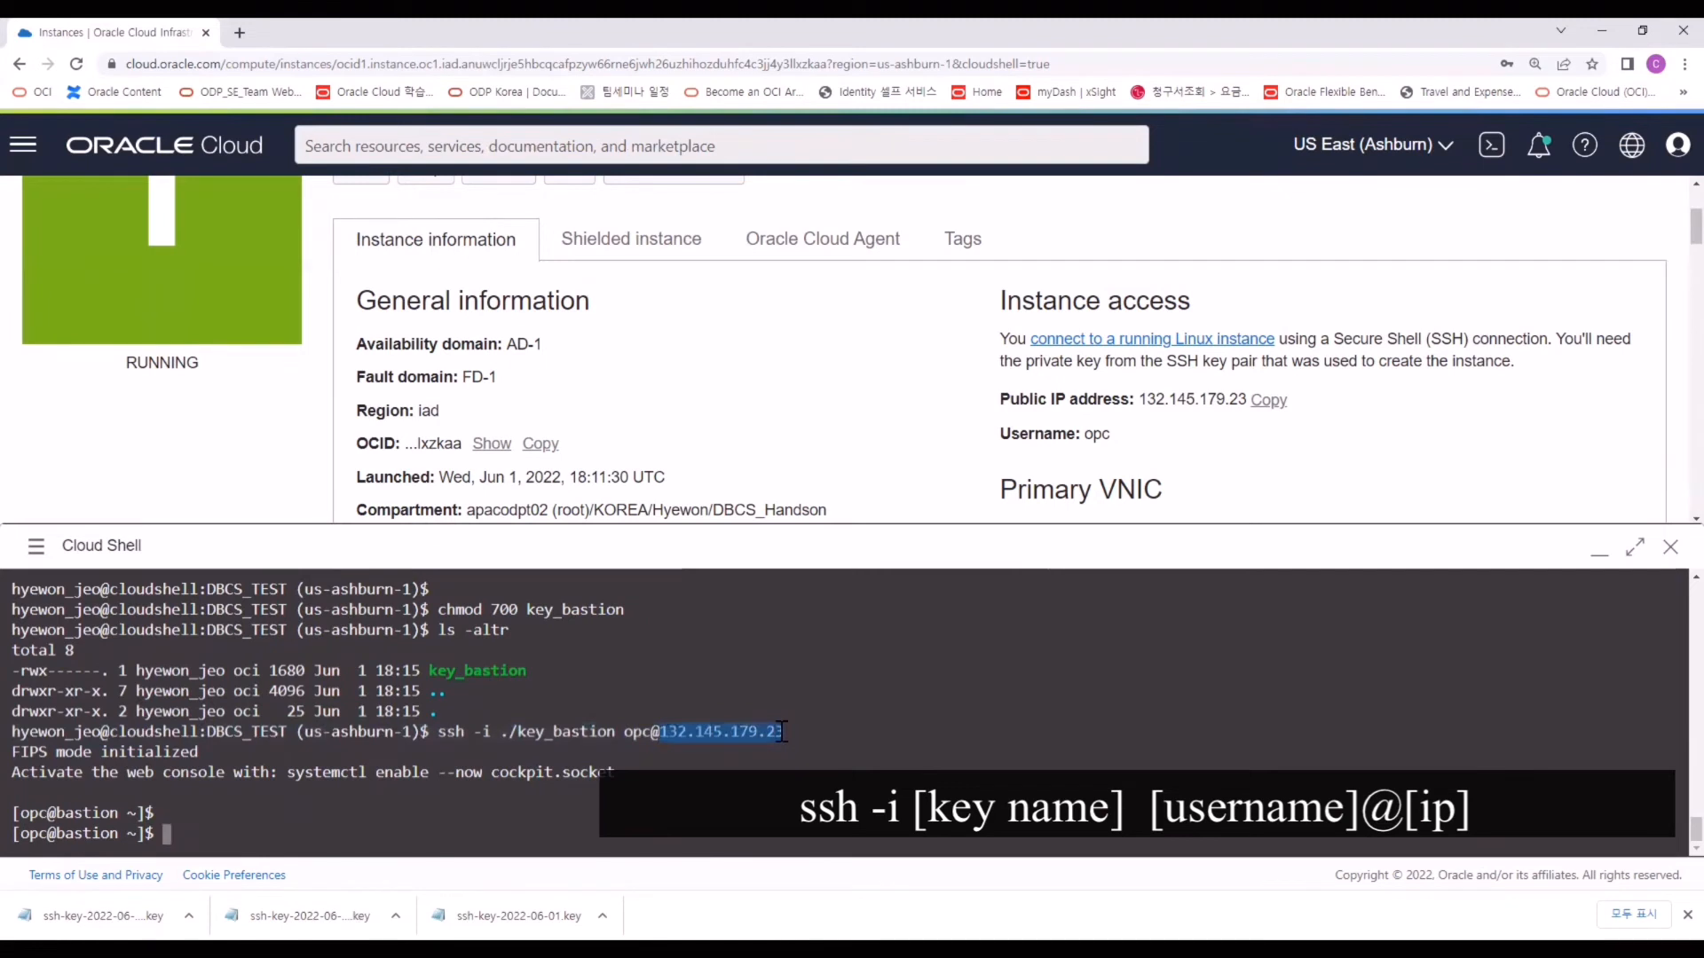
left_click_drag(123, 812, 60, 813)
left_click(296, 809)
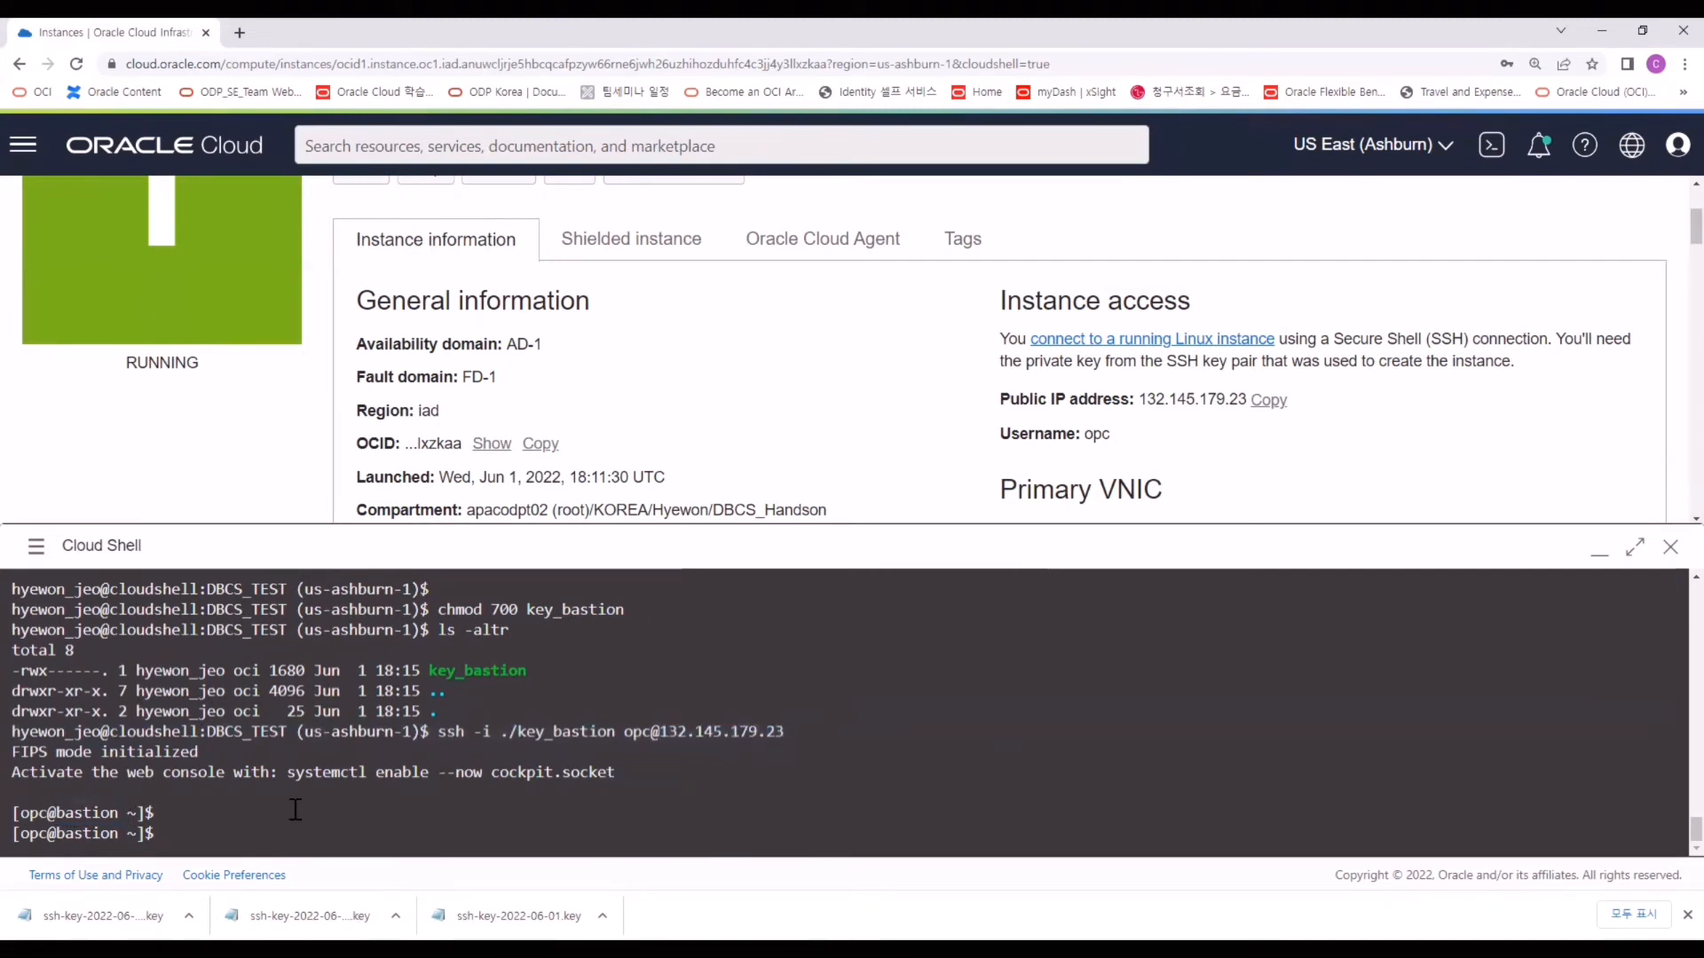
type("ls -altr")
key("Return")
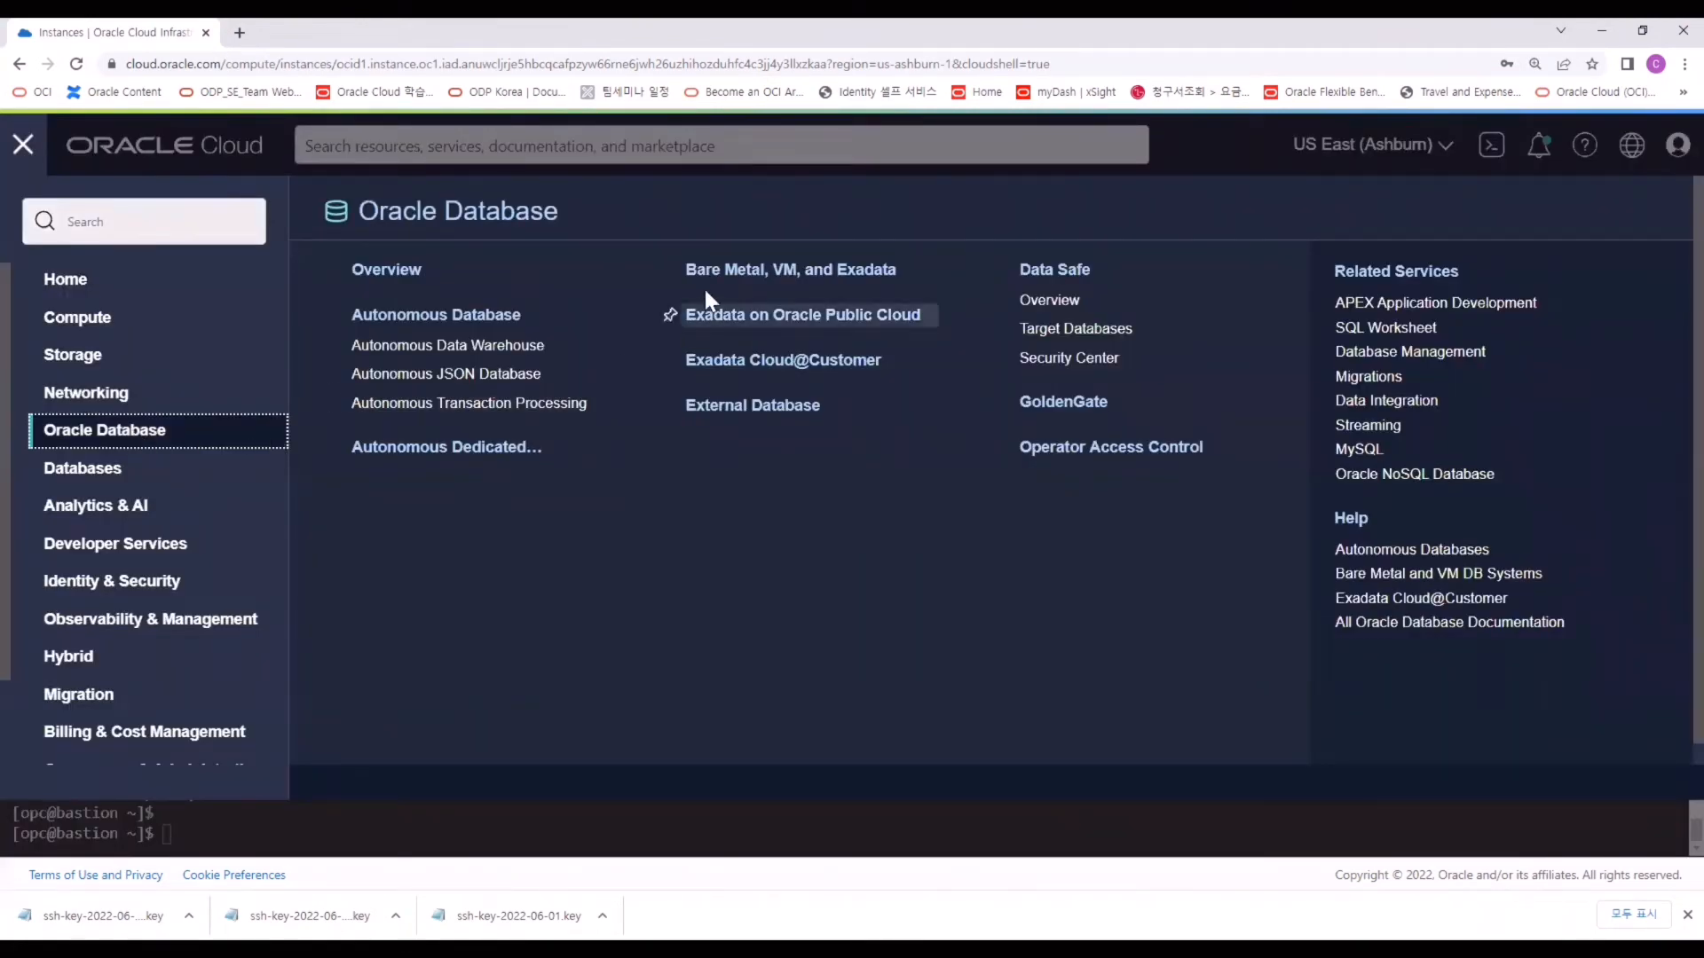
left_click(843, 278)
scroll(855, 297, "down", 1)
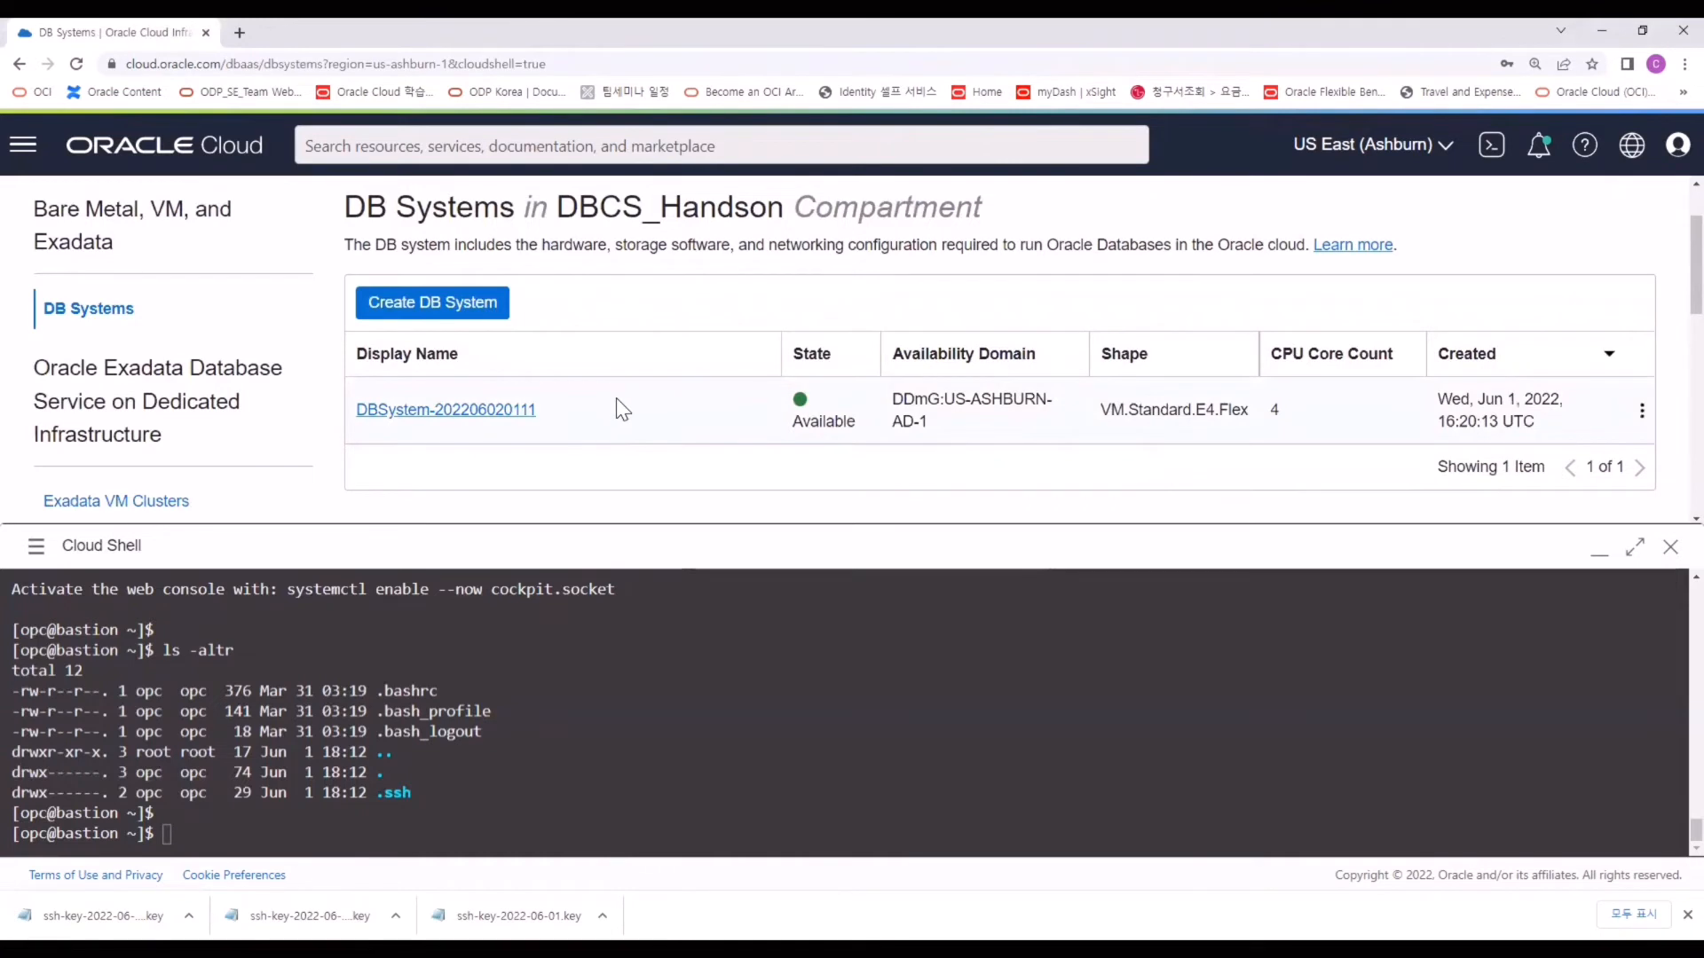
left_click(519, 411)
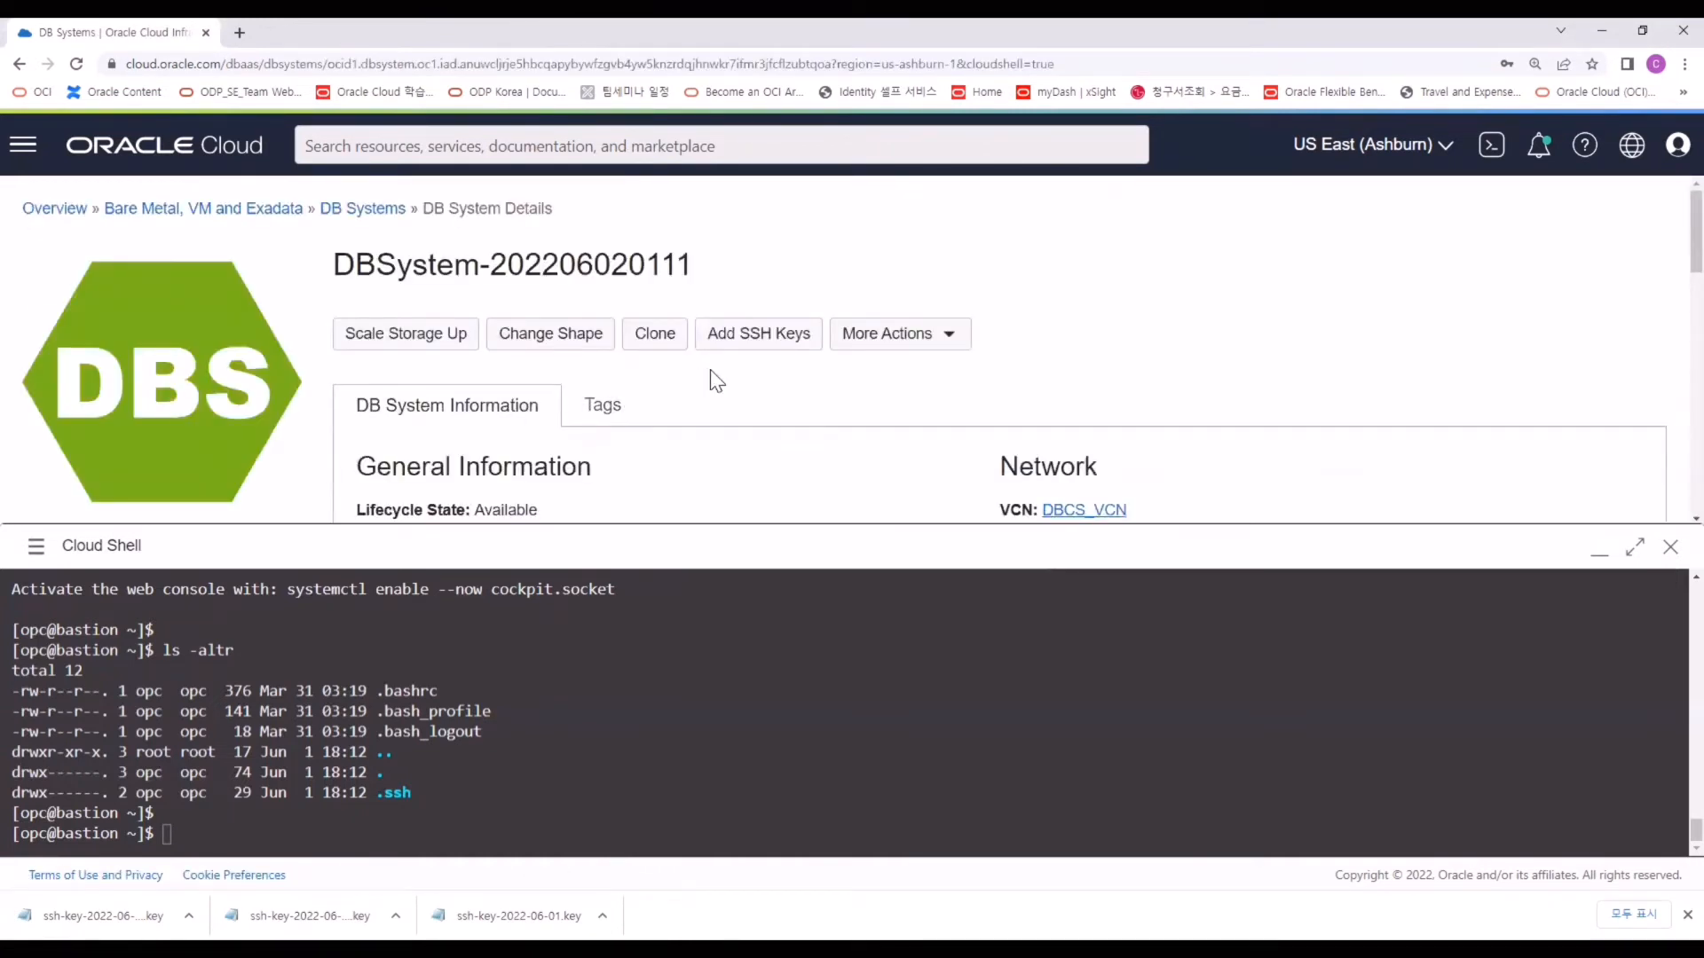
scroll(747, 362, "down", 10)
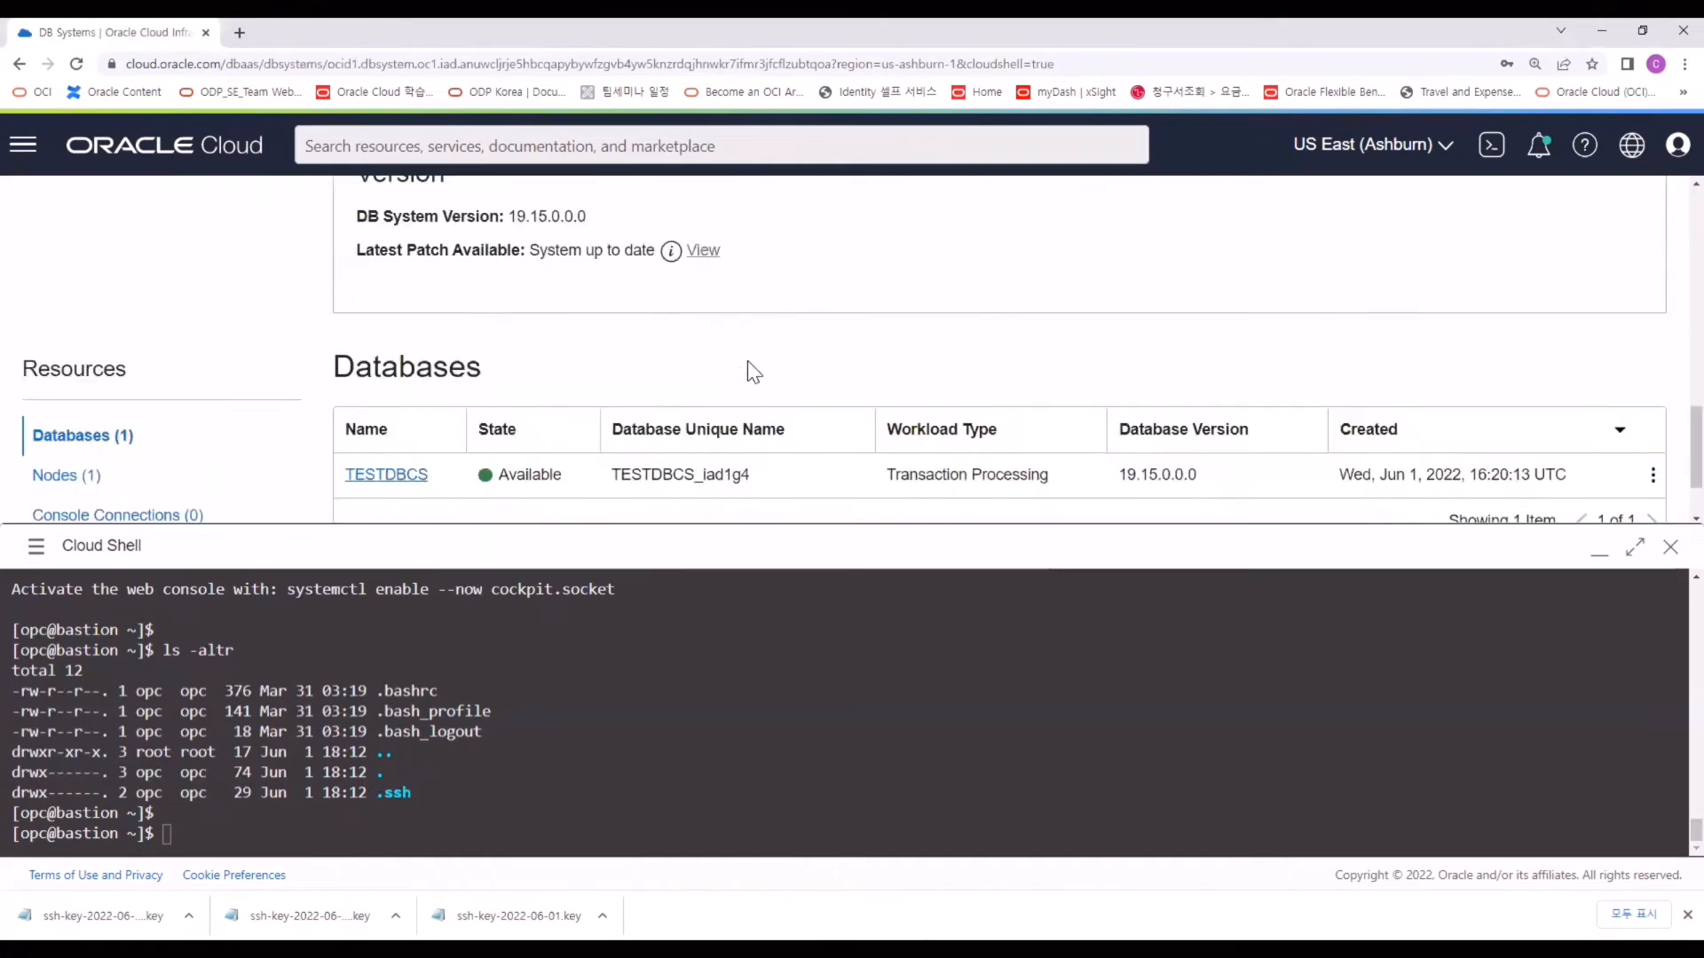
scroll(748, 360, "down", 1)
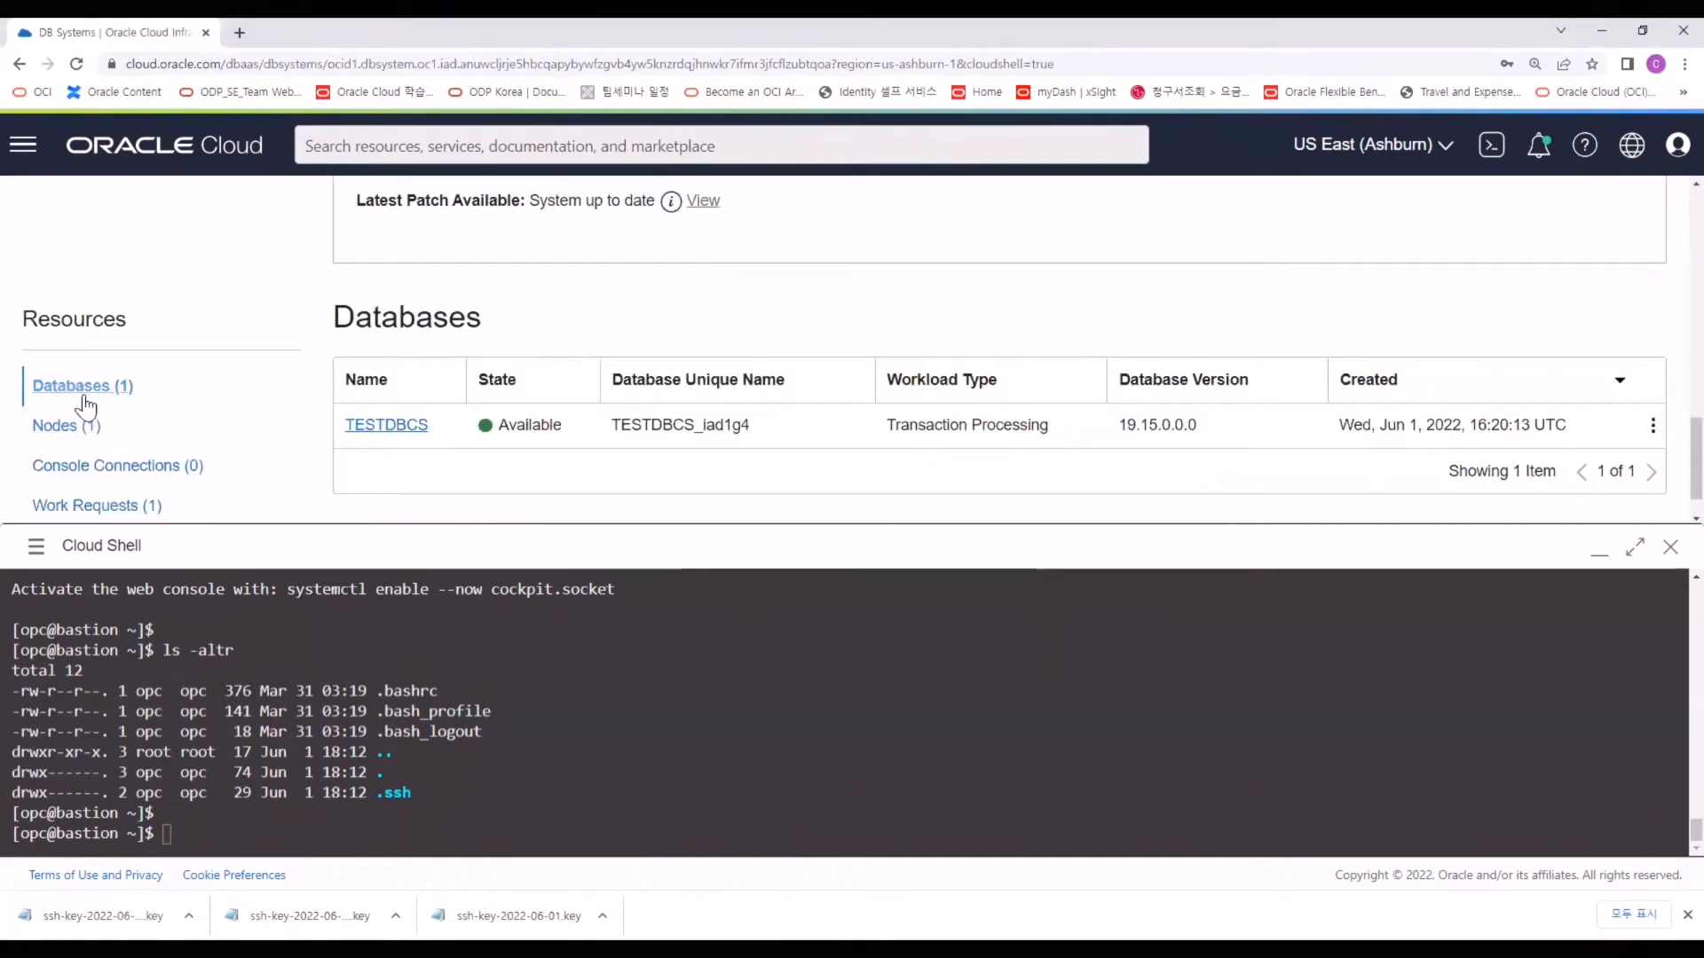
left_click(411, 434)
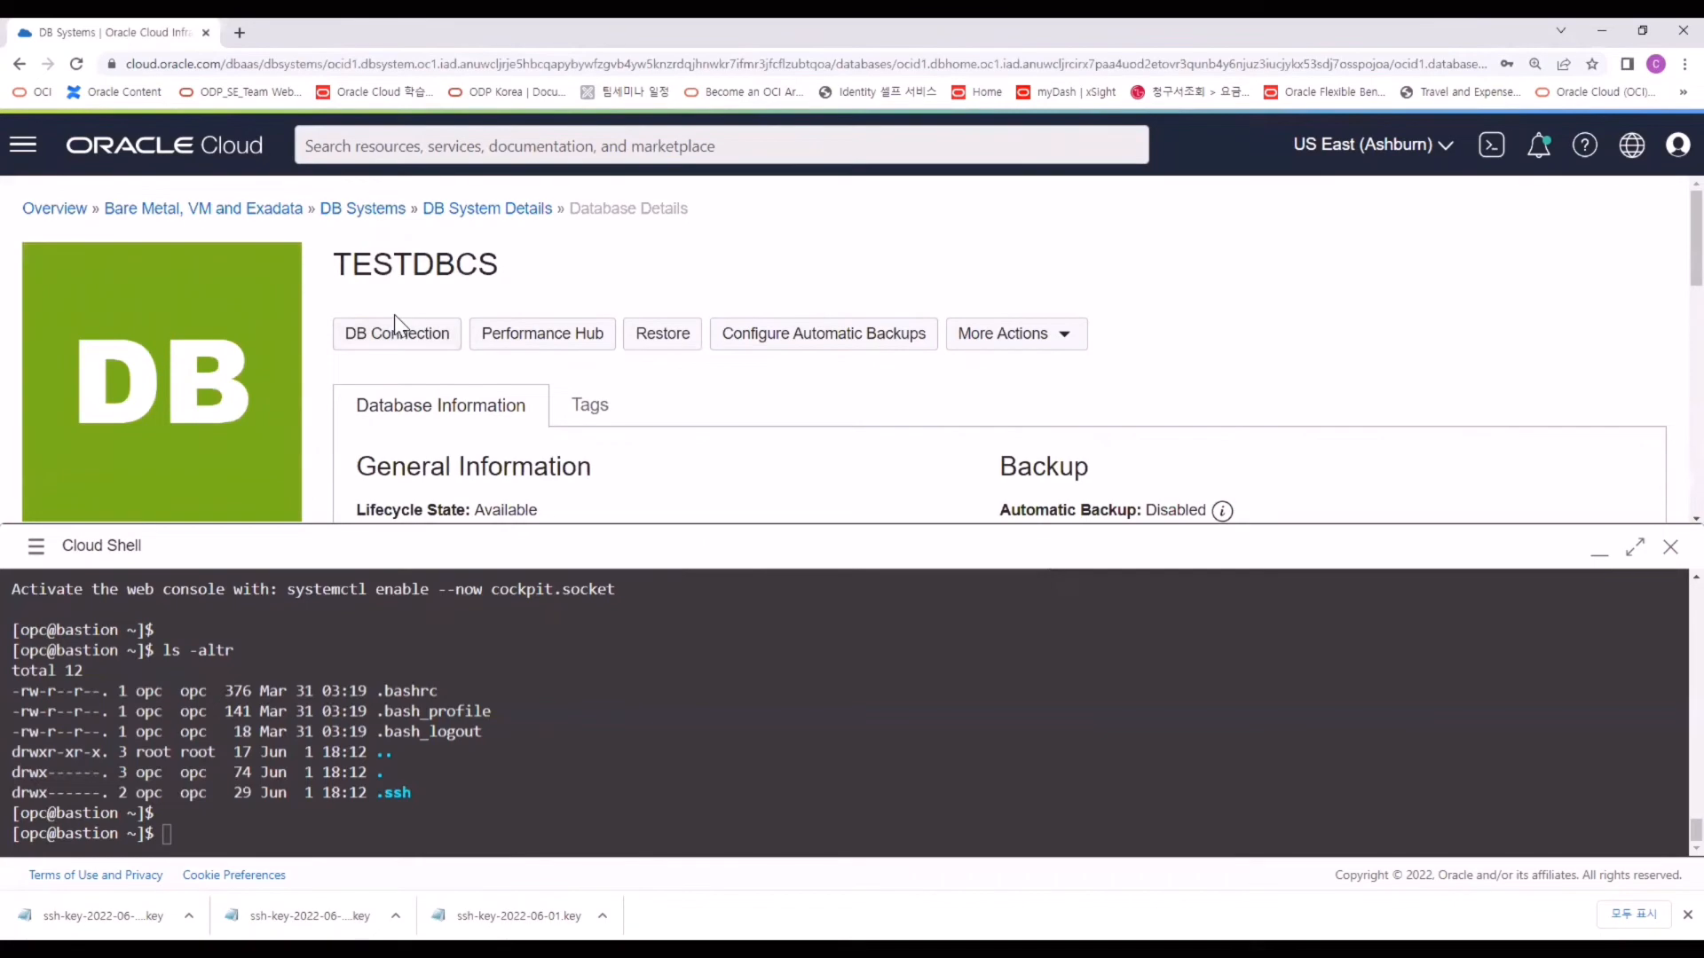
left_click(389, 341)
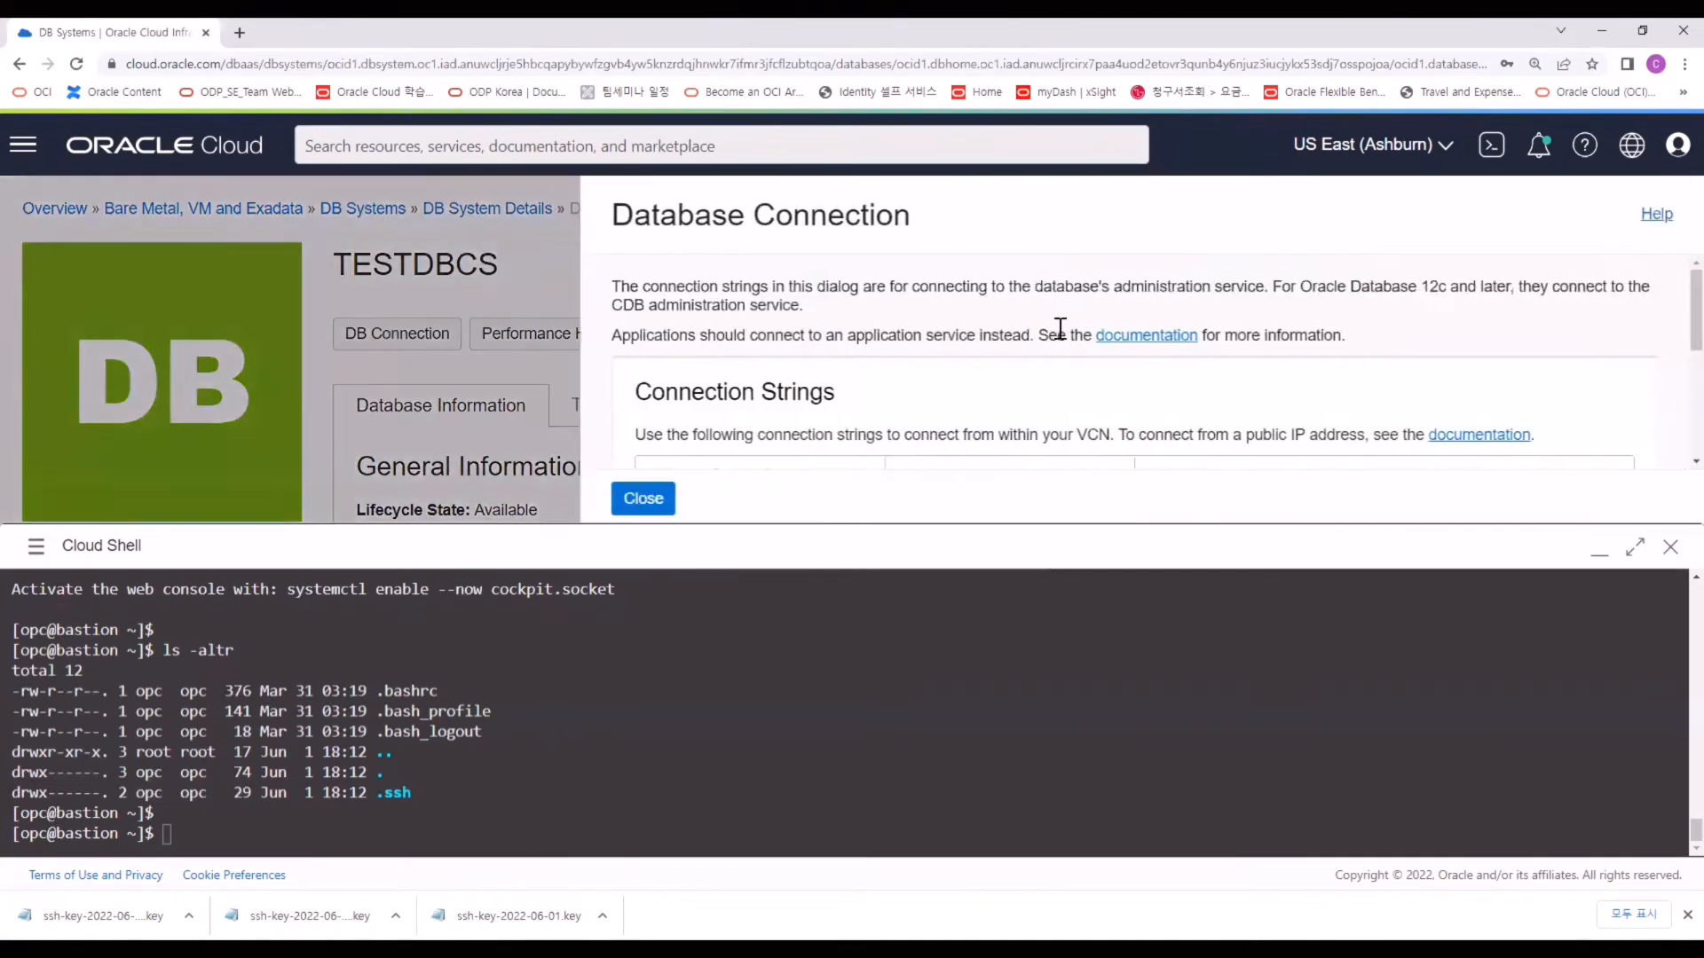
scroll(1087, 324, "down", 2)
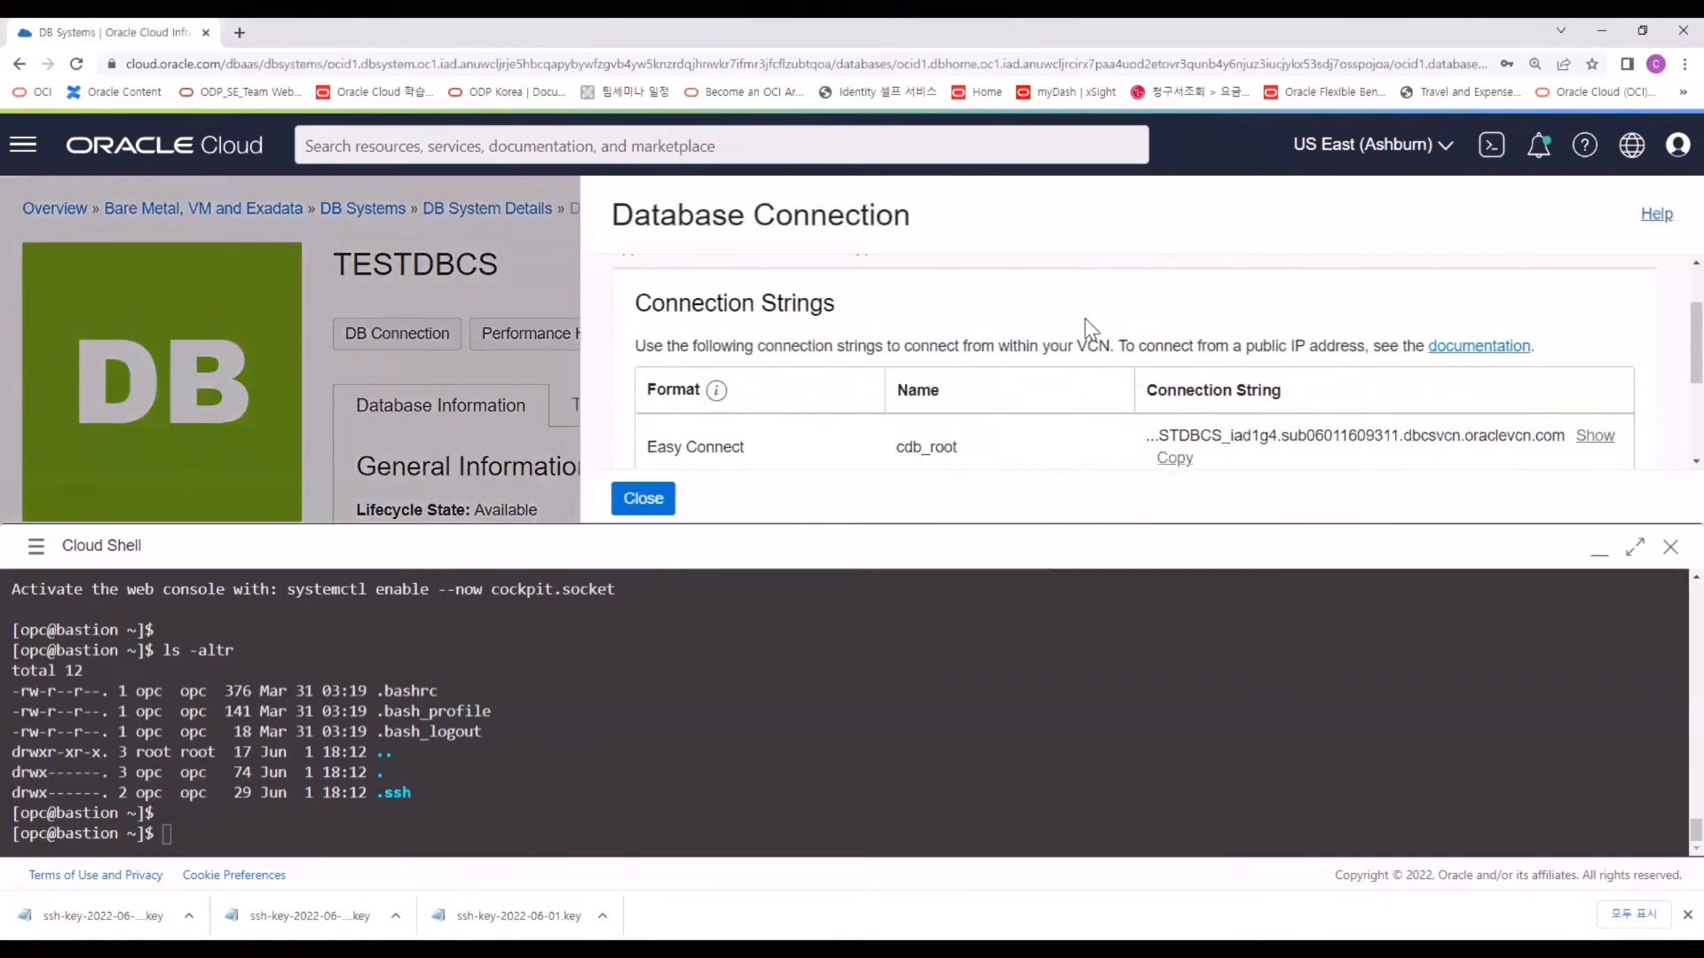
left_click(1599, 548)
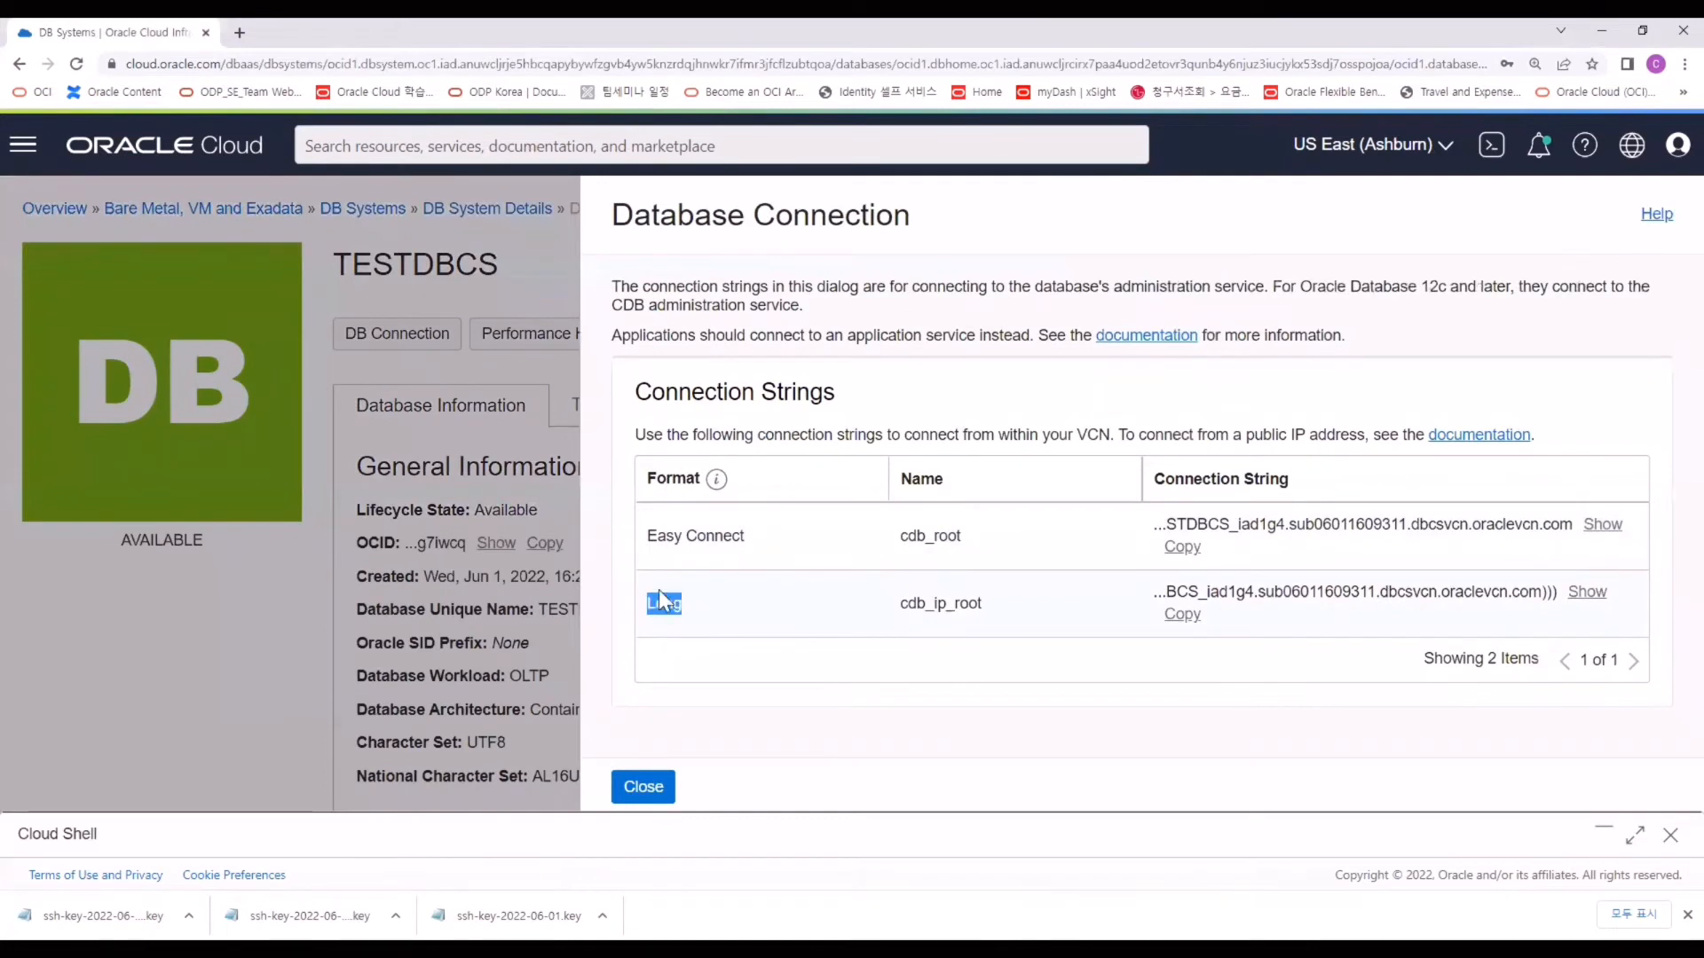
left_click(1579, 603)
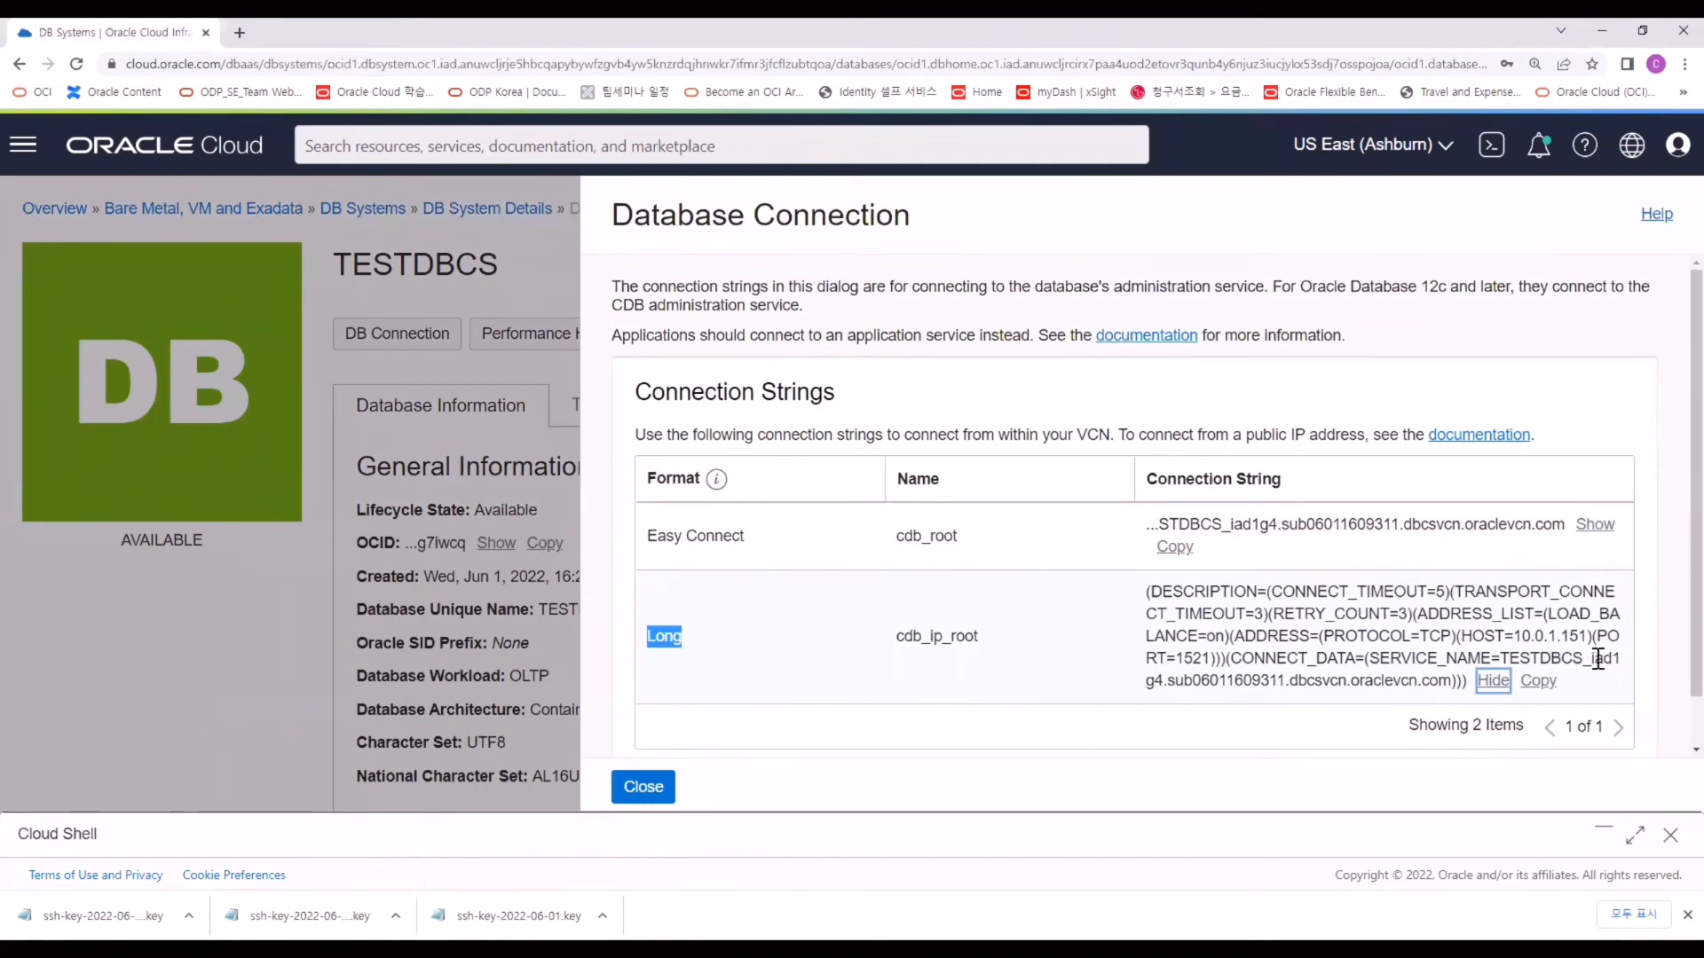
Note DB host 10.0.1.151, then create a TEST_DBCS folder in Cloud Shell and start a key_dbcs file.
left_click_drag(1587, 635, 1514, 636)
left_click(885, 834)
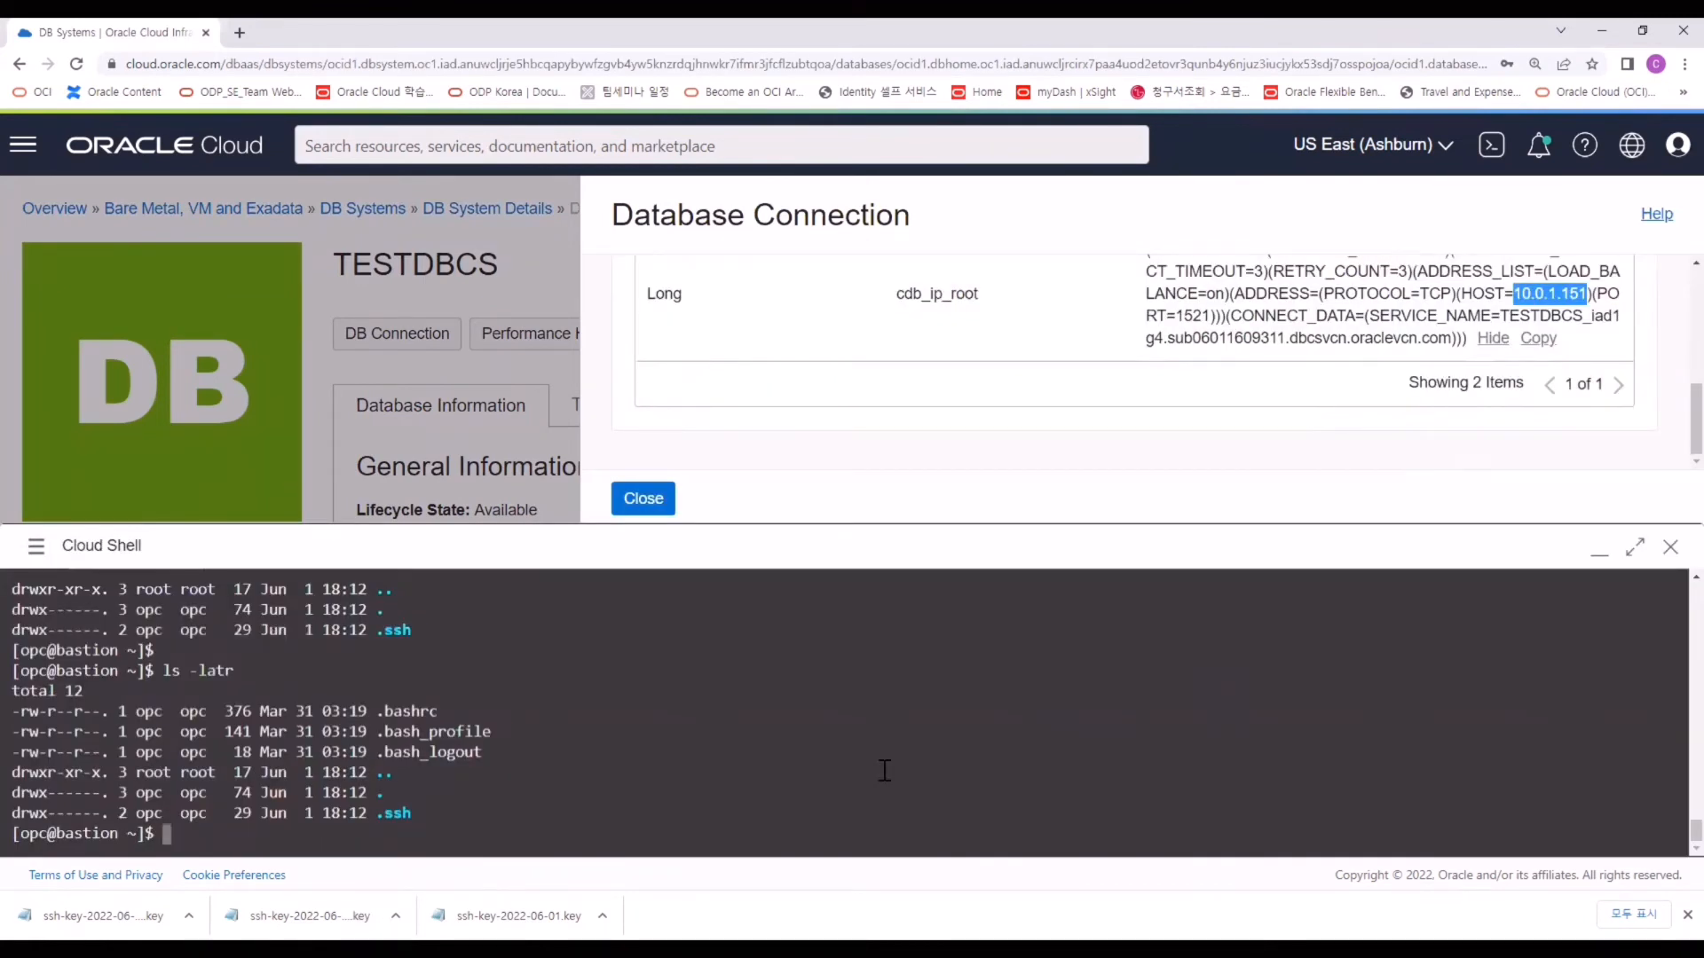
key("Return")
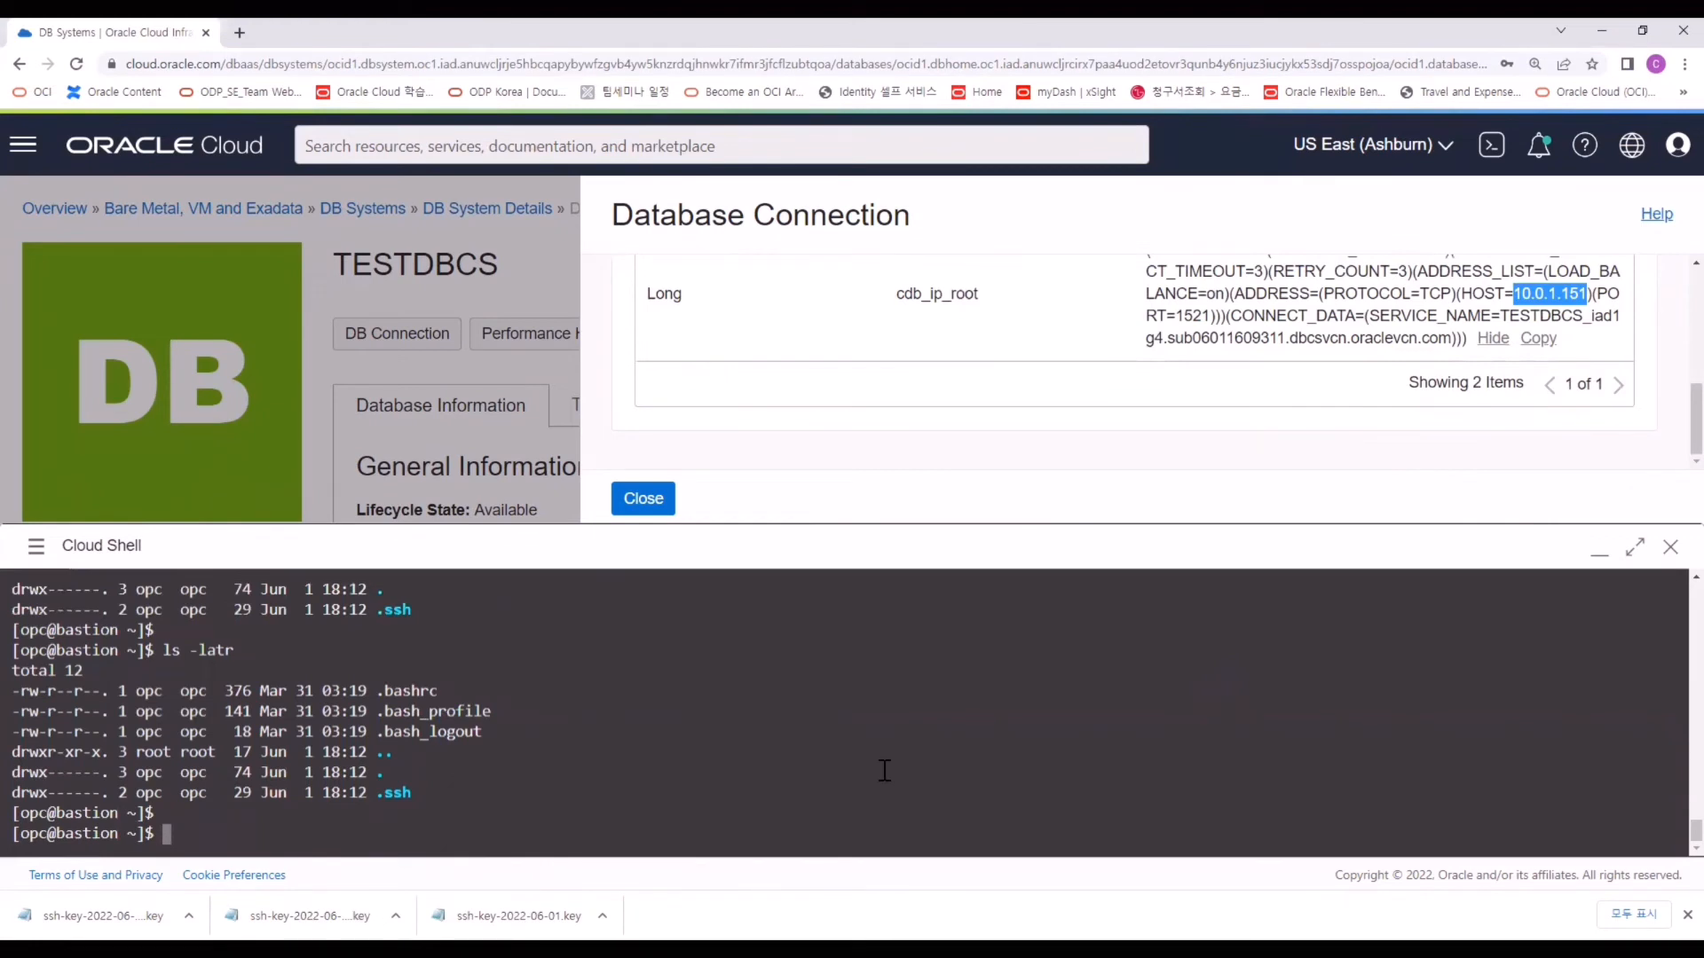
type("mkdir TEST_DBCS")
key("Return")
type("ls -altr")
key("Return")
type("cd TEST_DBCS/")
key("Return")
type("ls -altr")
key("Return")
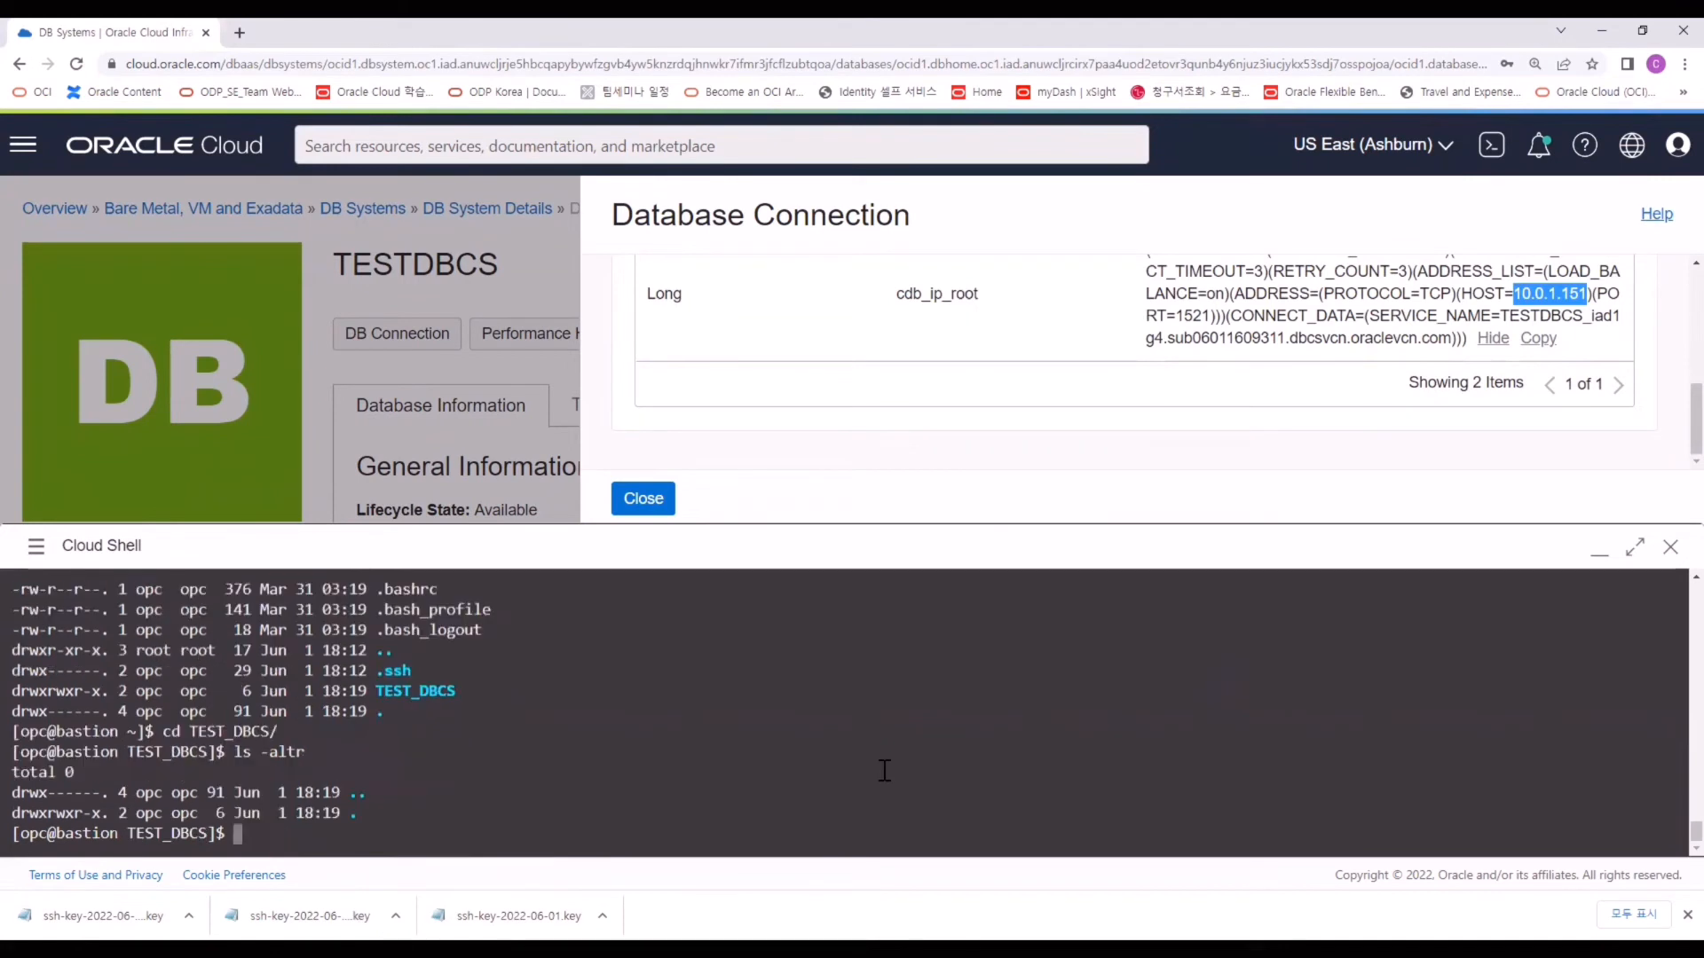
type("vi key_dbcs")
key("Return")
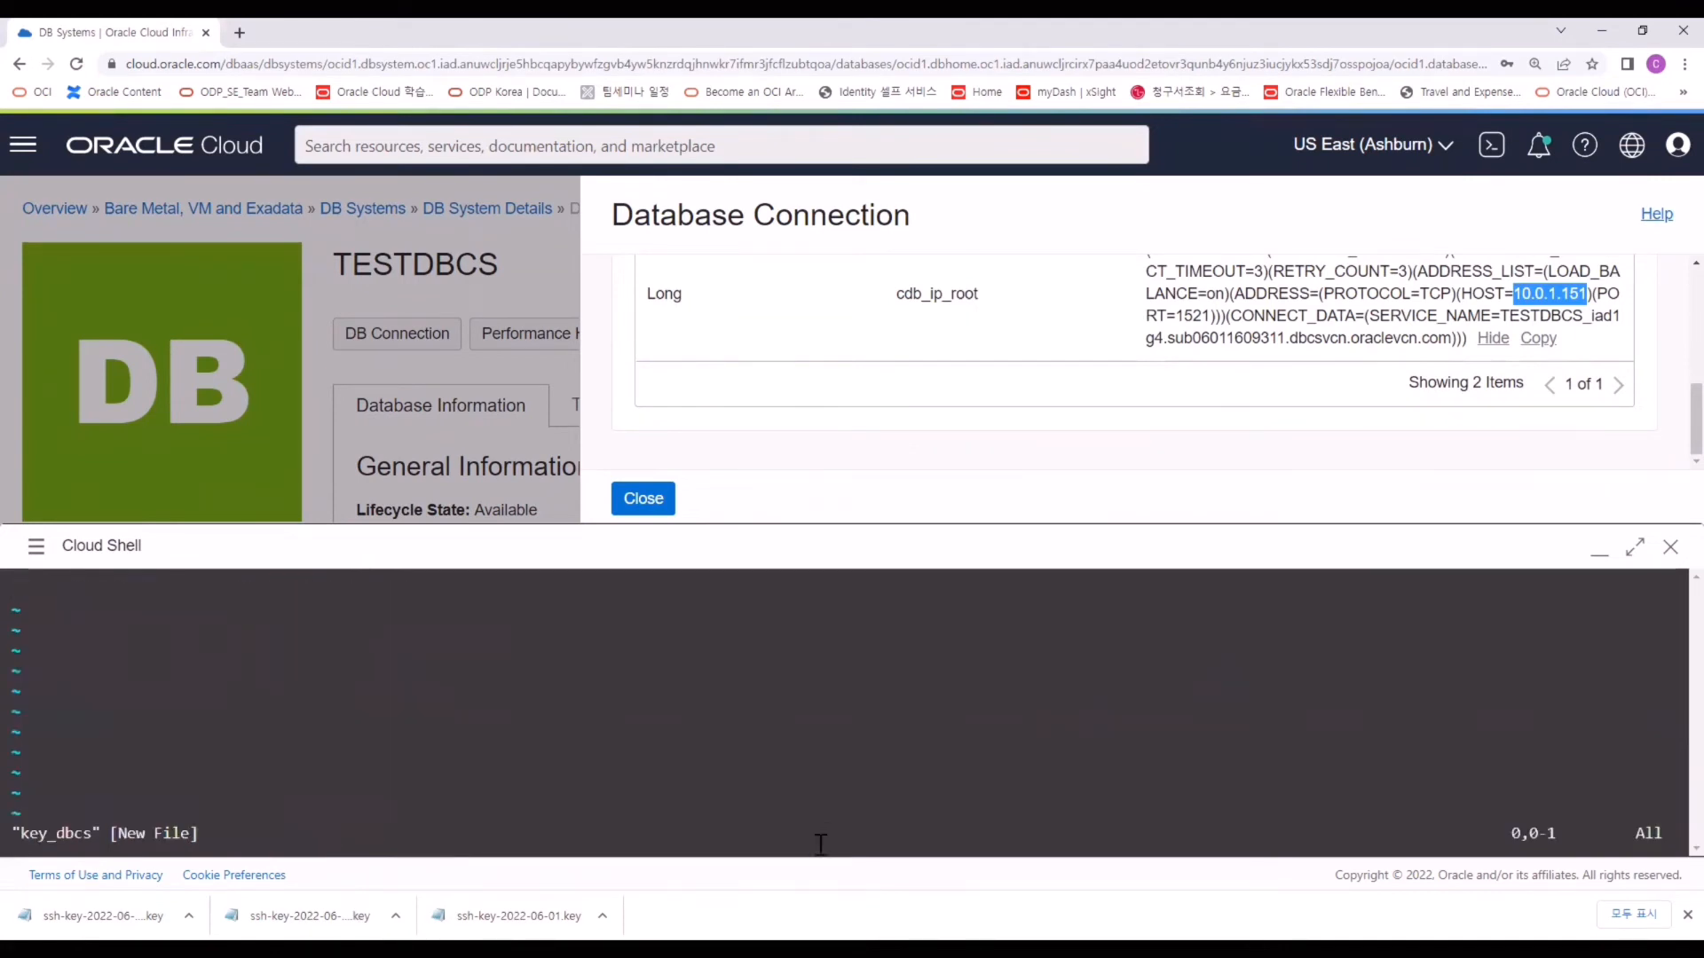
Set key_dbcs to chmod 700 and SSH into 10.0.1.151 as opc, accepting the host fingerprint.
left_click(606, 901)
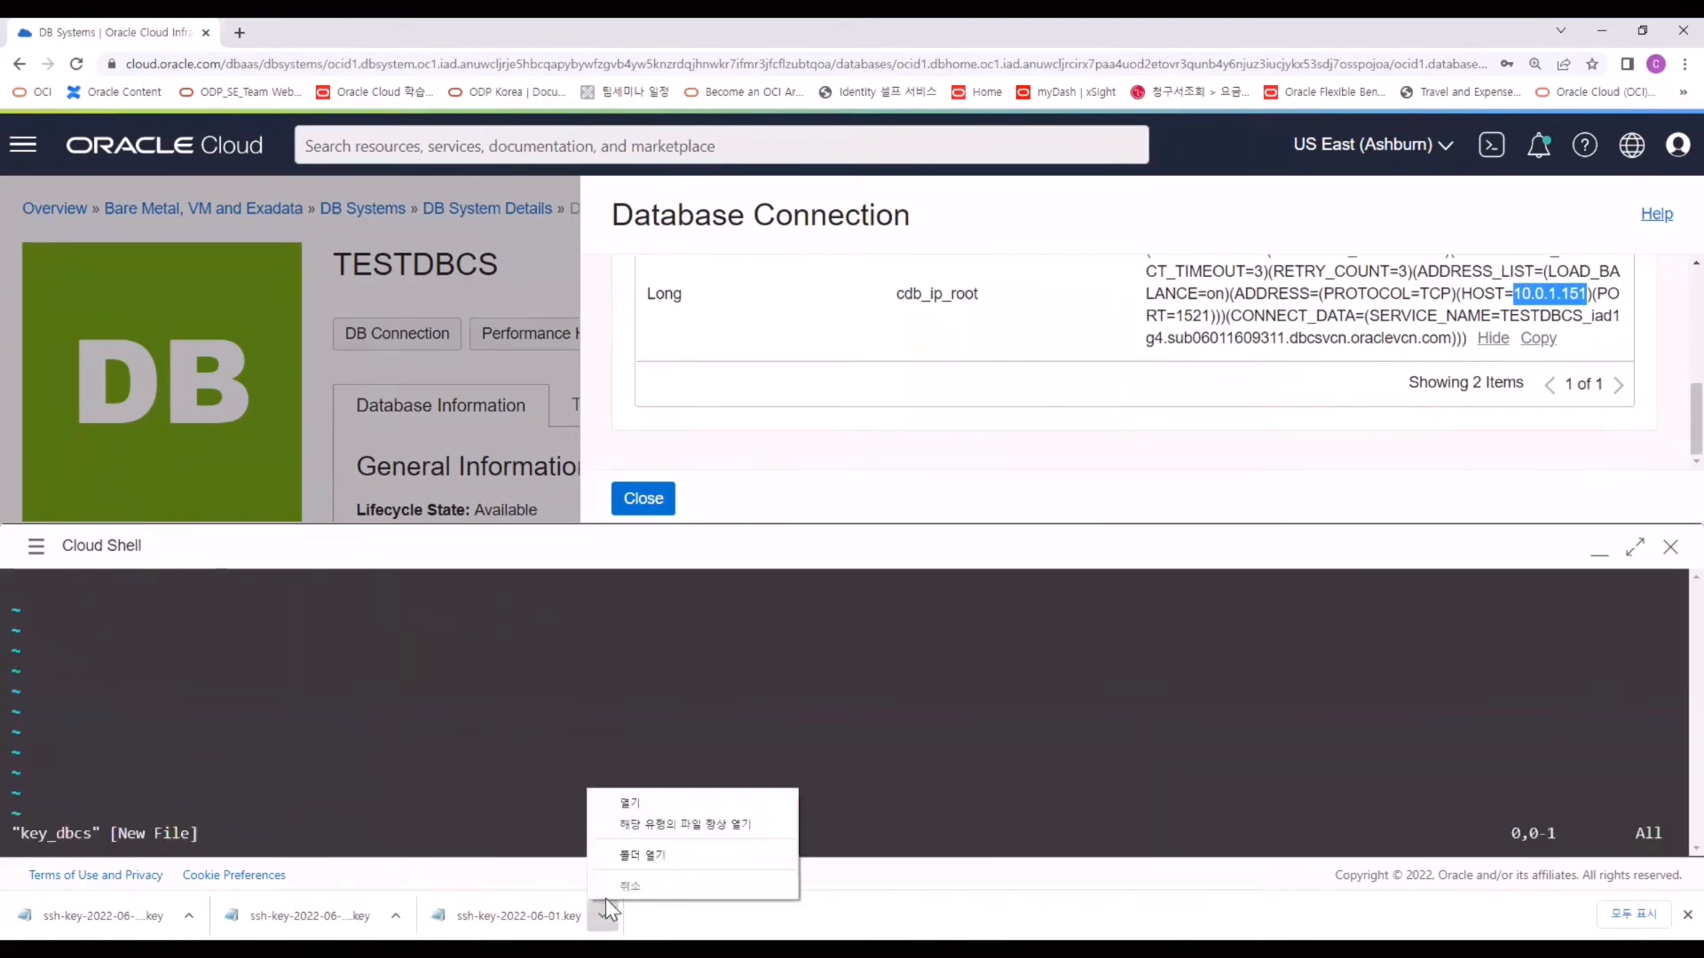
left_click(658, 857)
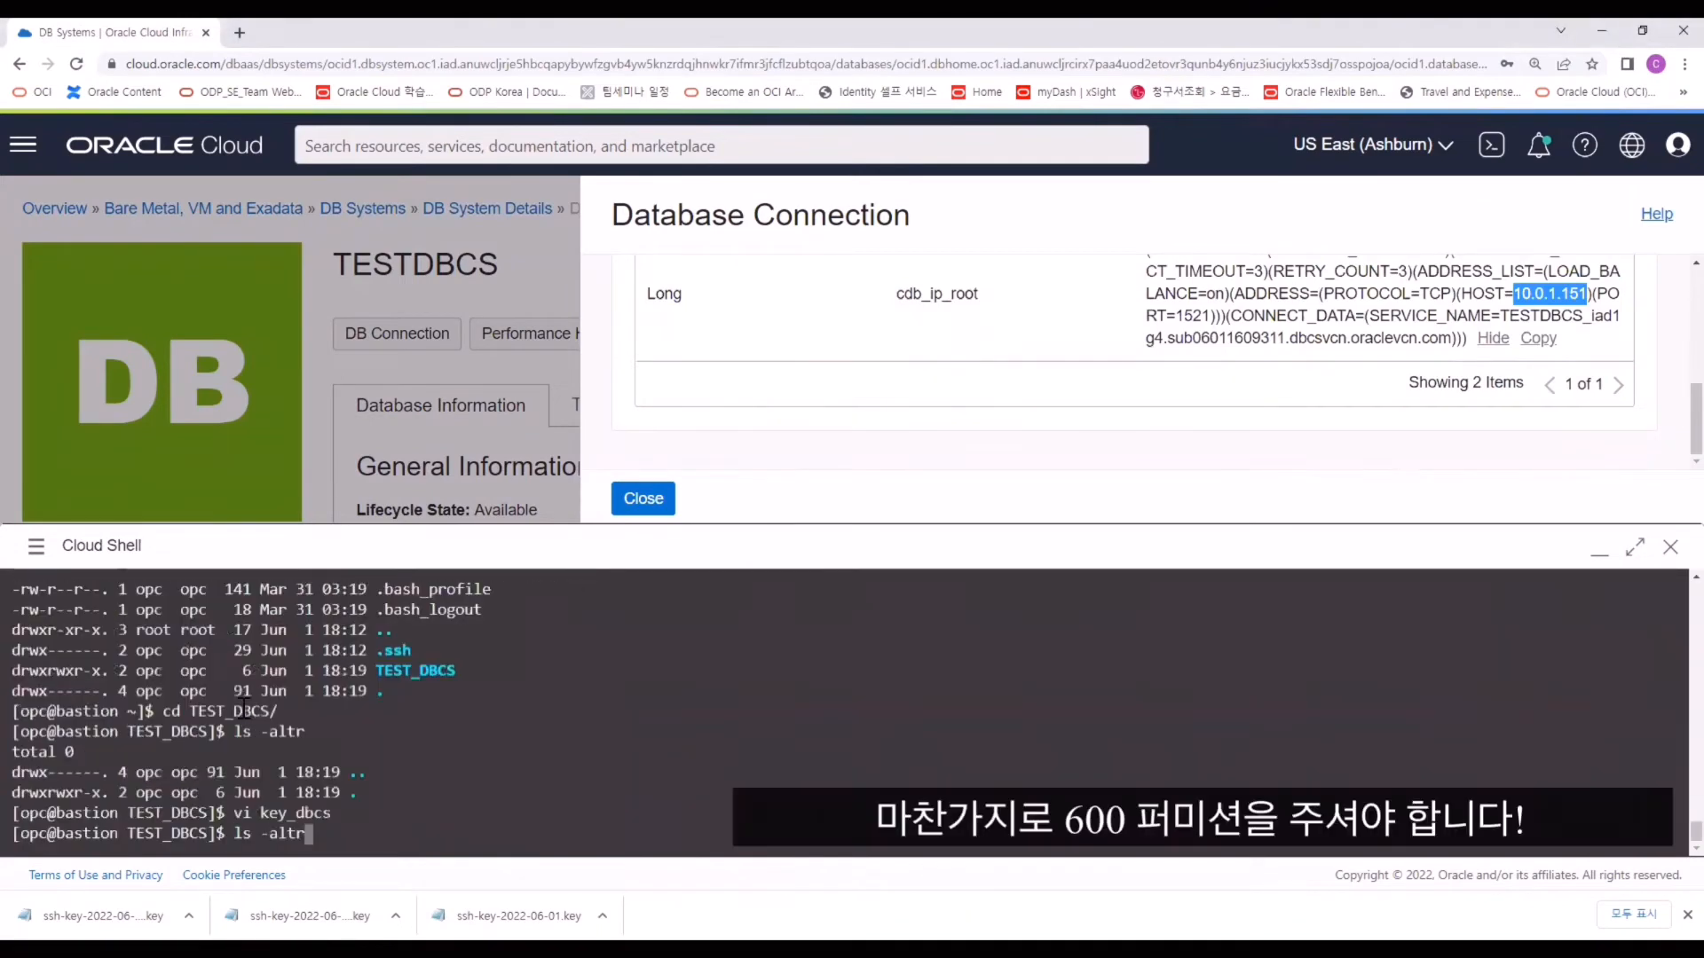
type("chmod ")
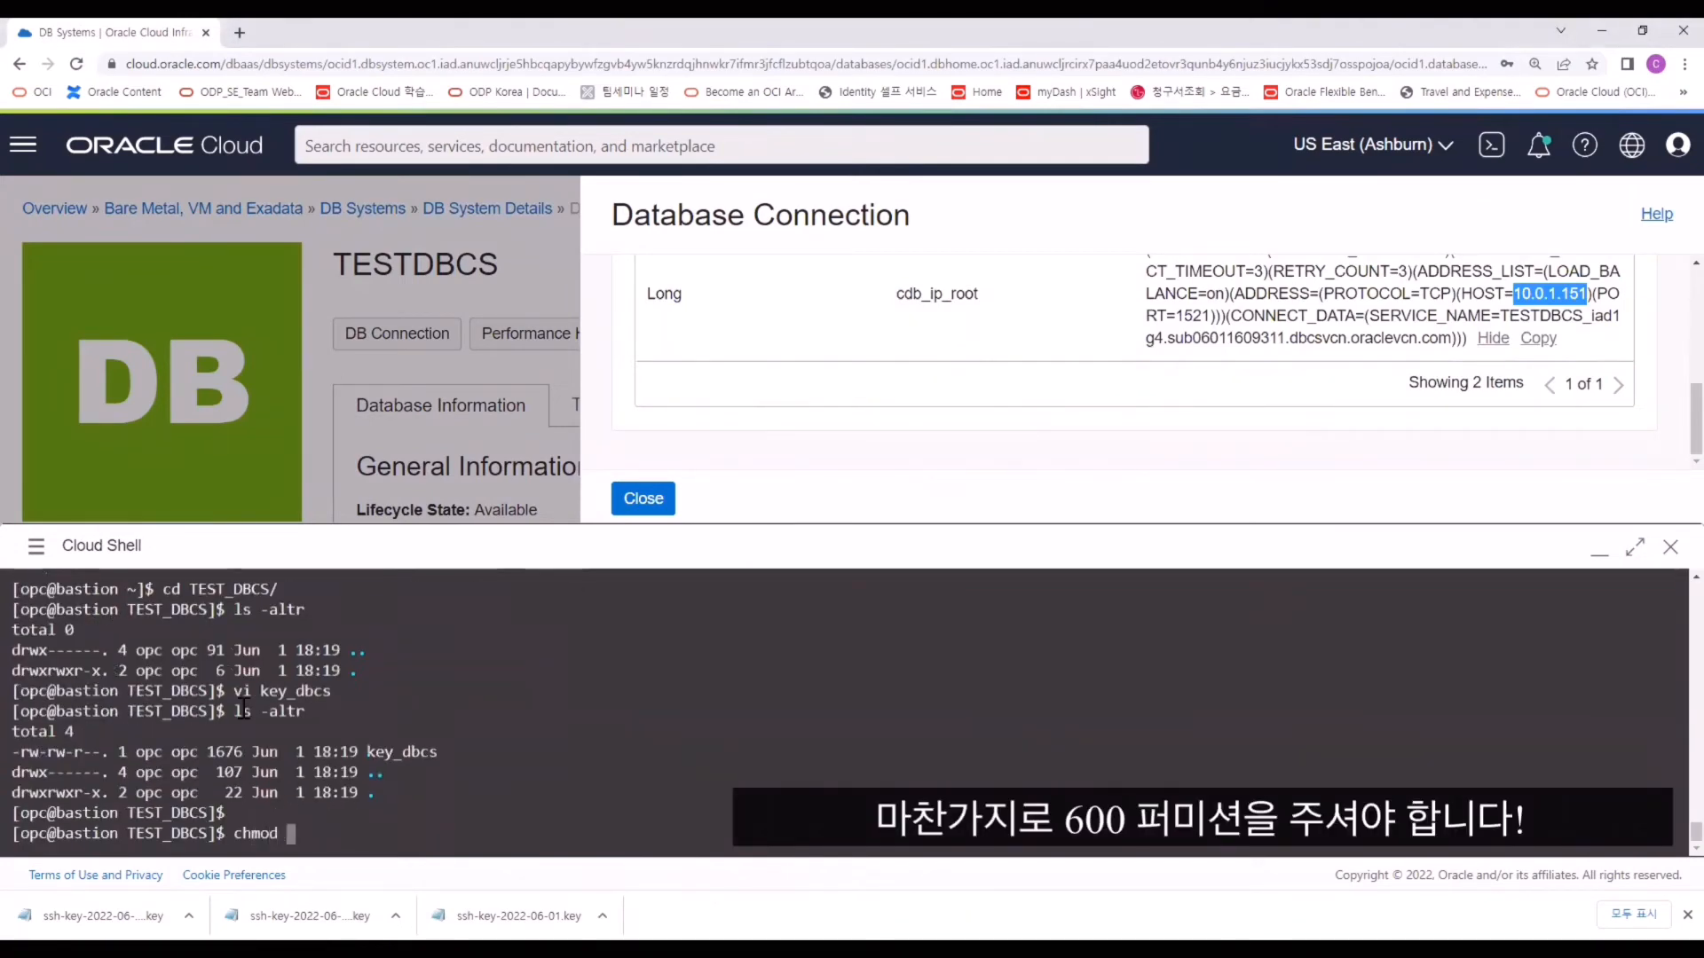
type("700 key_dbcs")
key("Return")
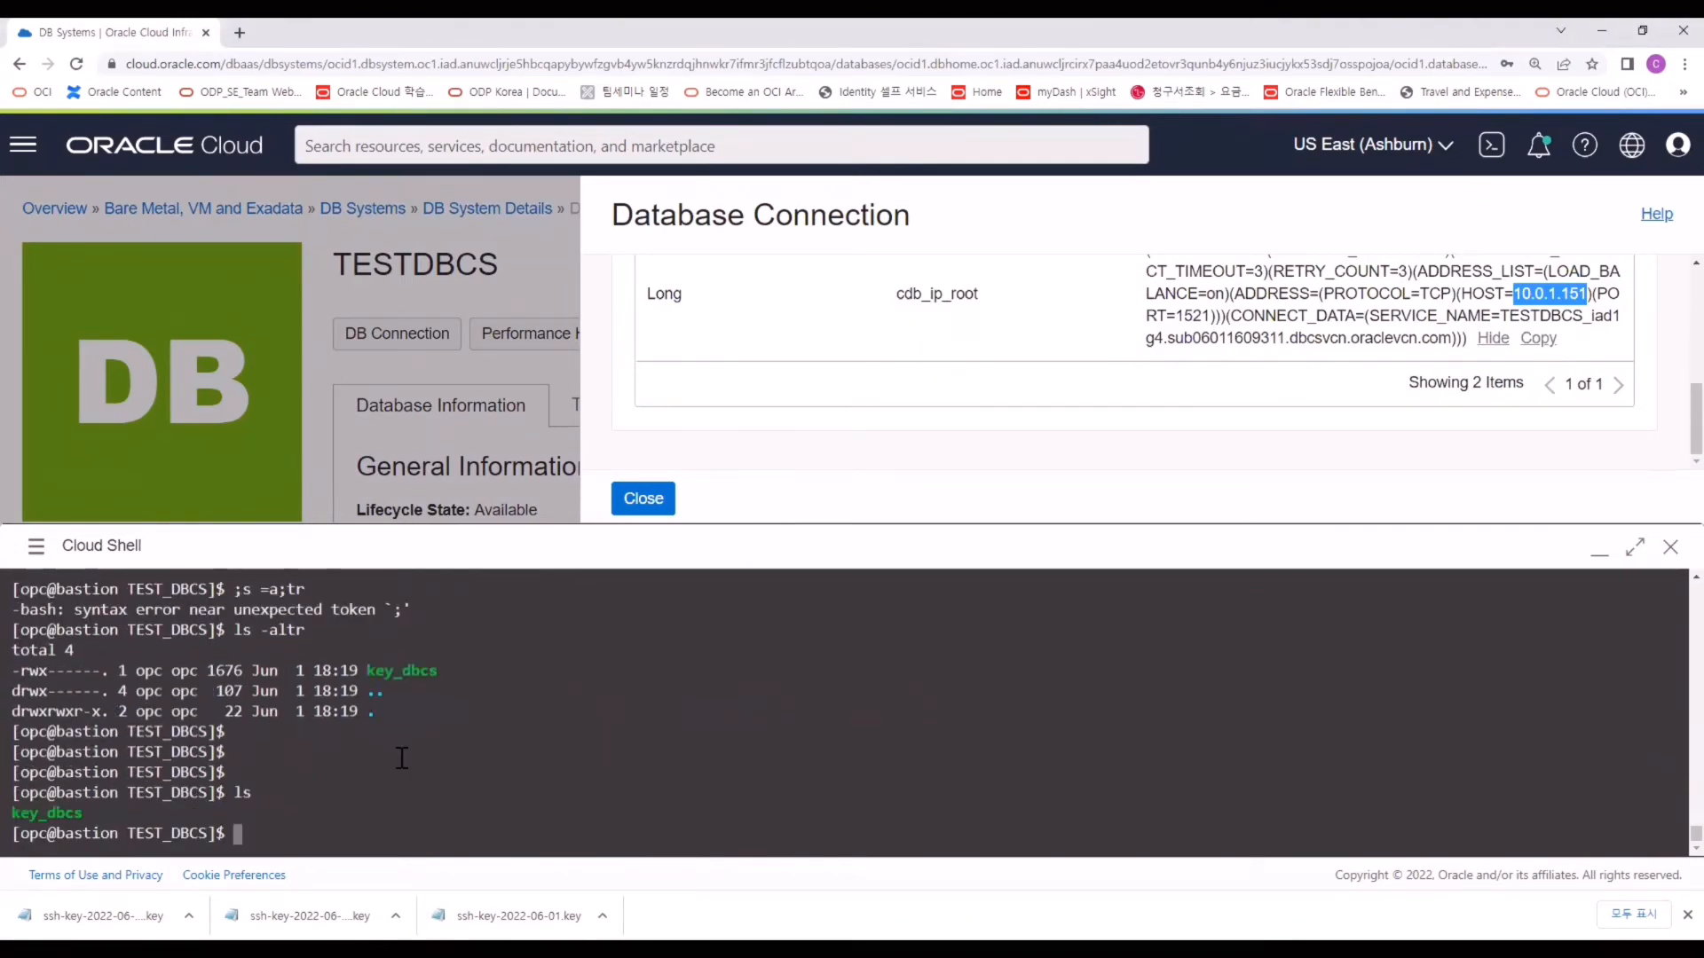
type("ssh -i ./key_dbcs opc@10.0.1.151")
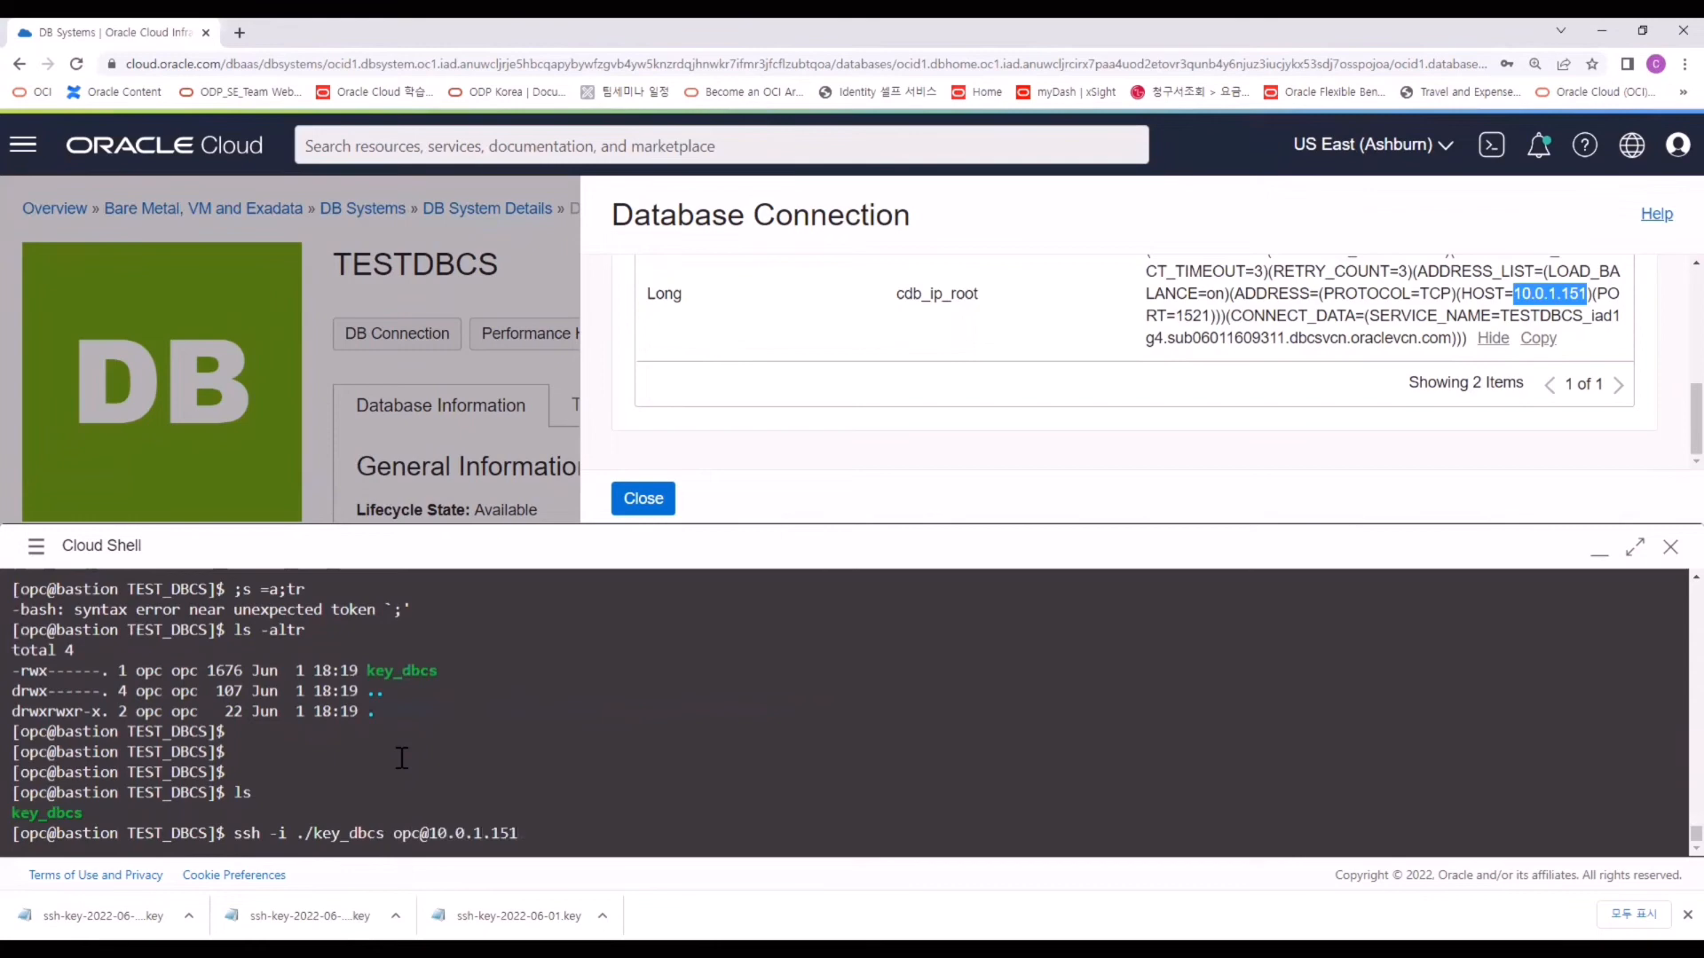
key("Return")
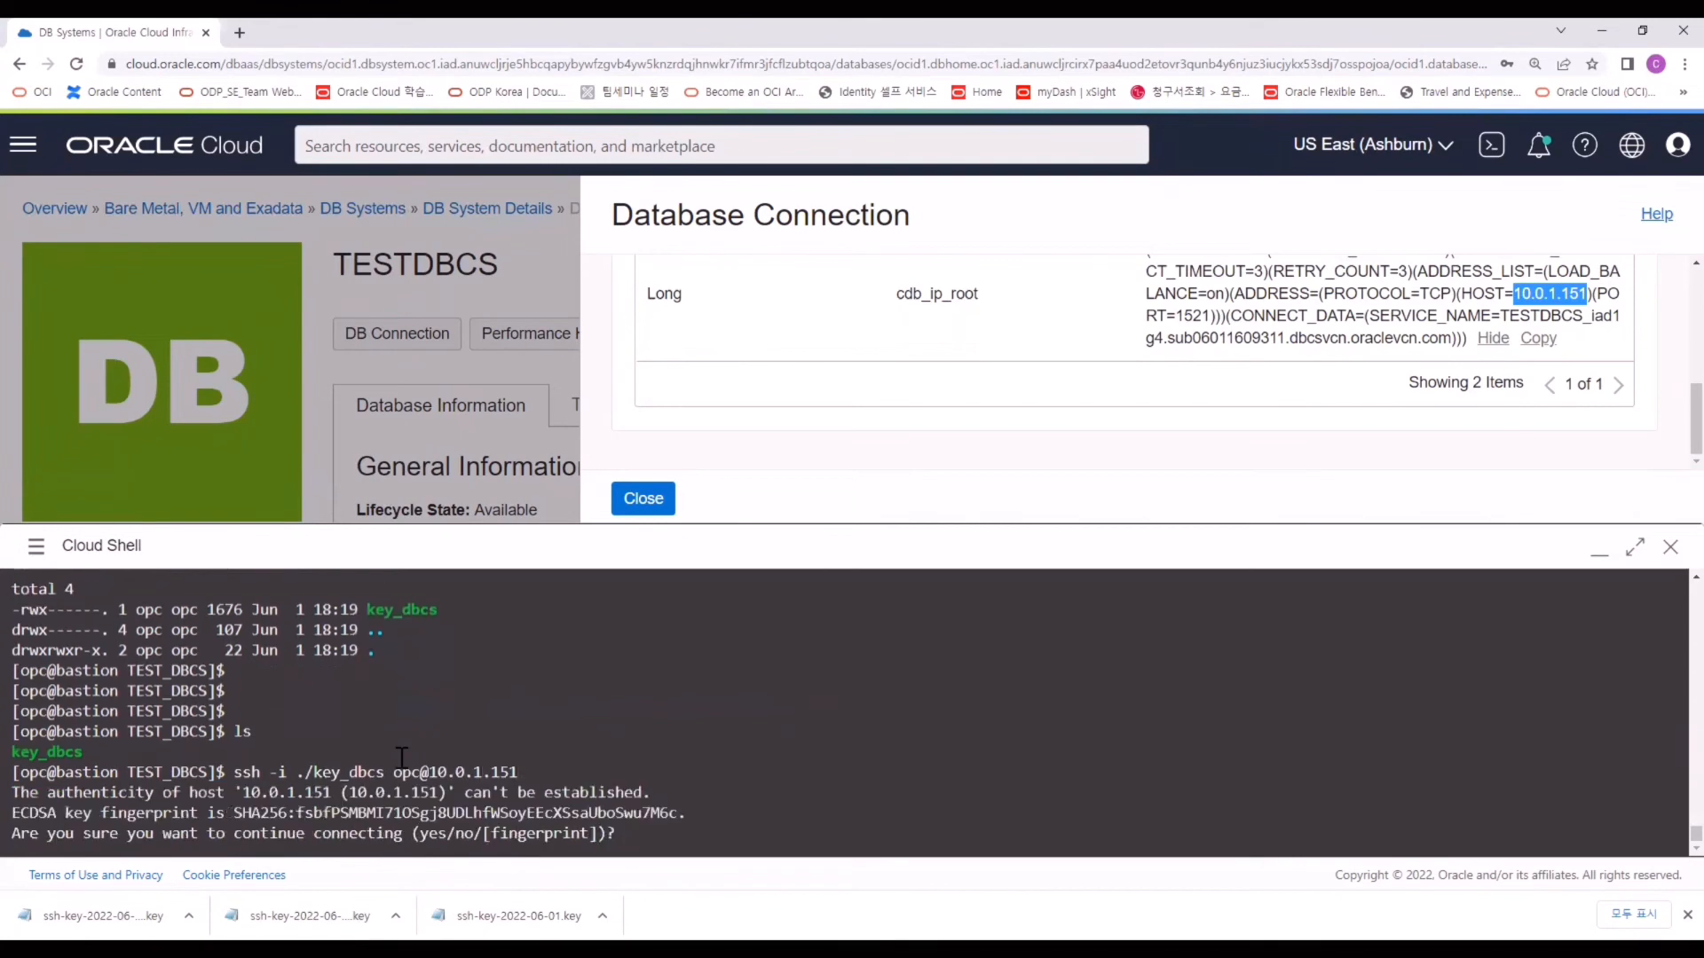
type("yes")
key("Return")
Become root with sudo su -, then switch to the oracle user with su - oracle.
type("sudo")
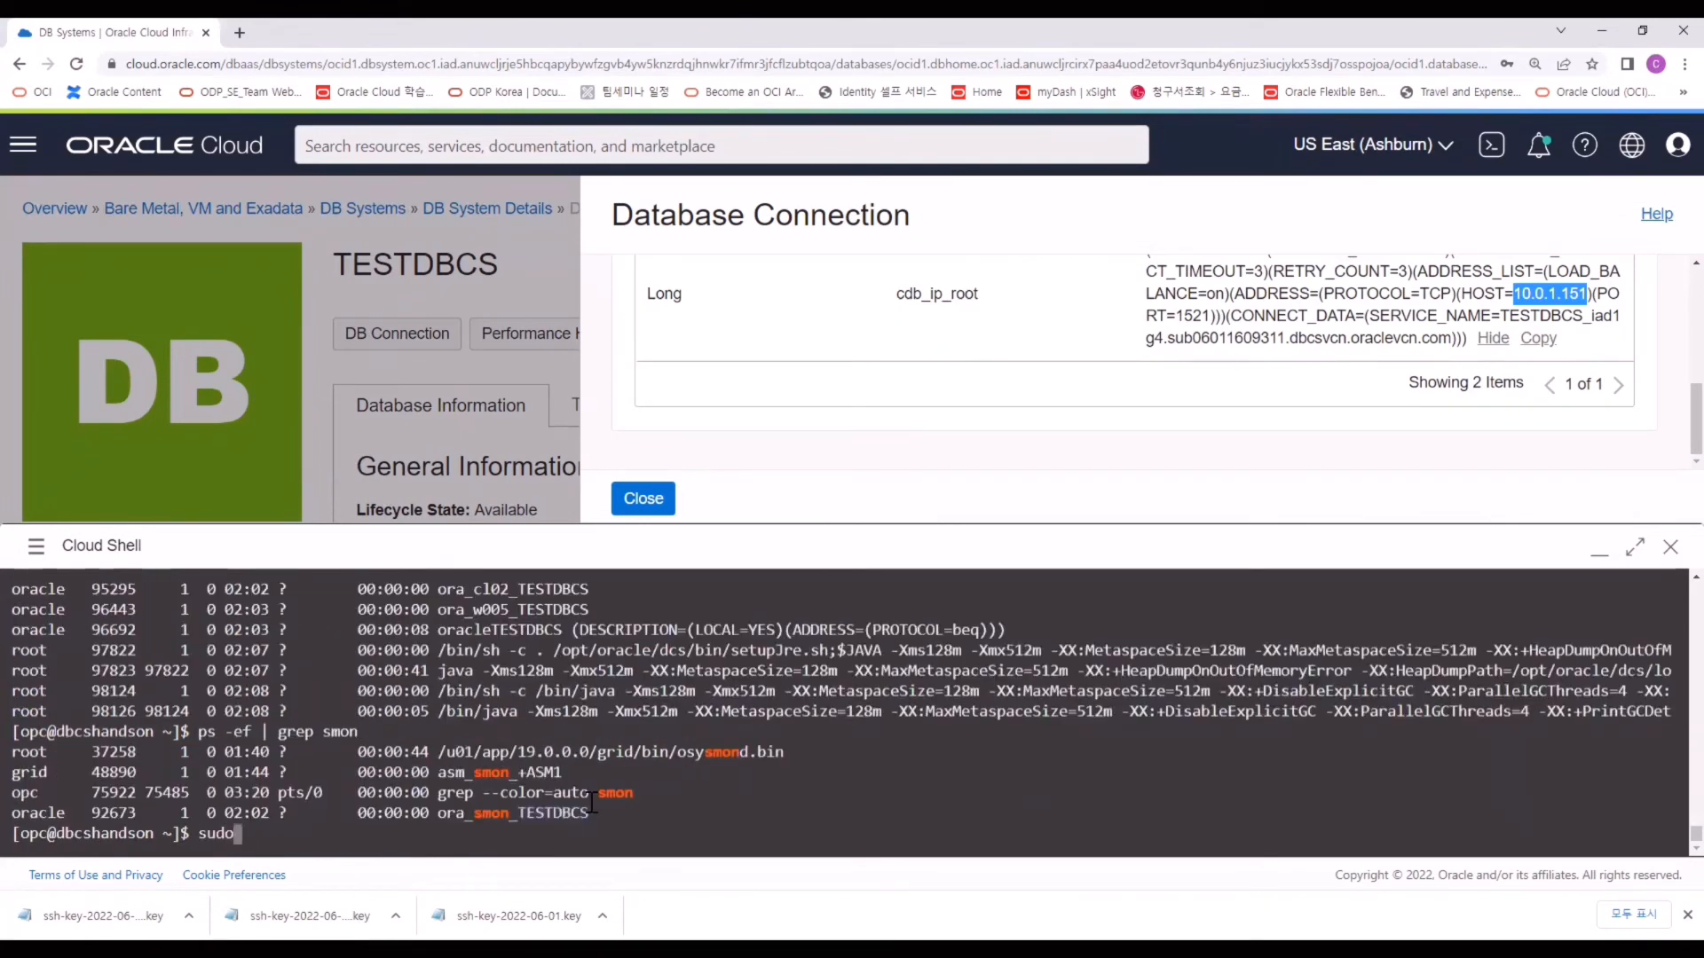
type(" su -")
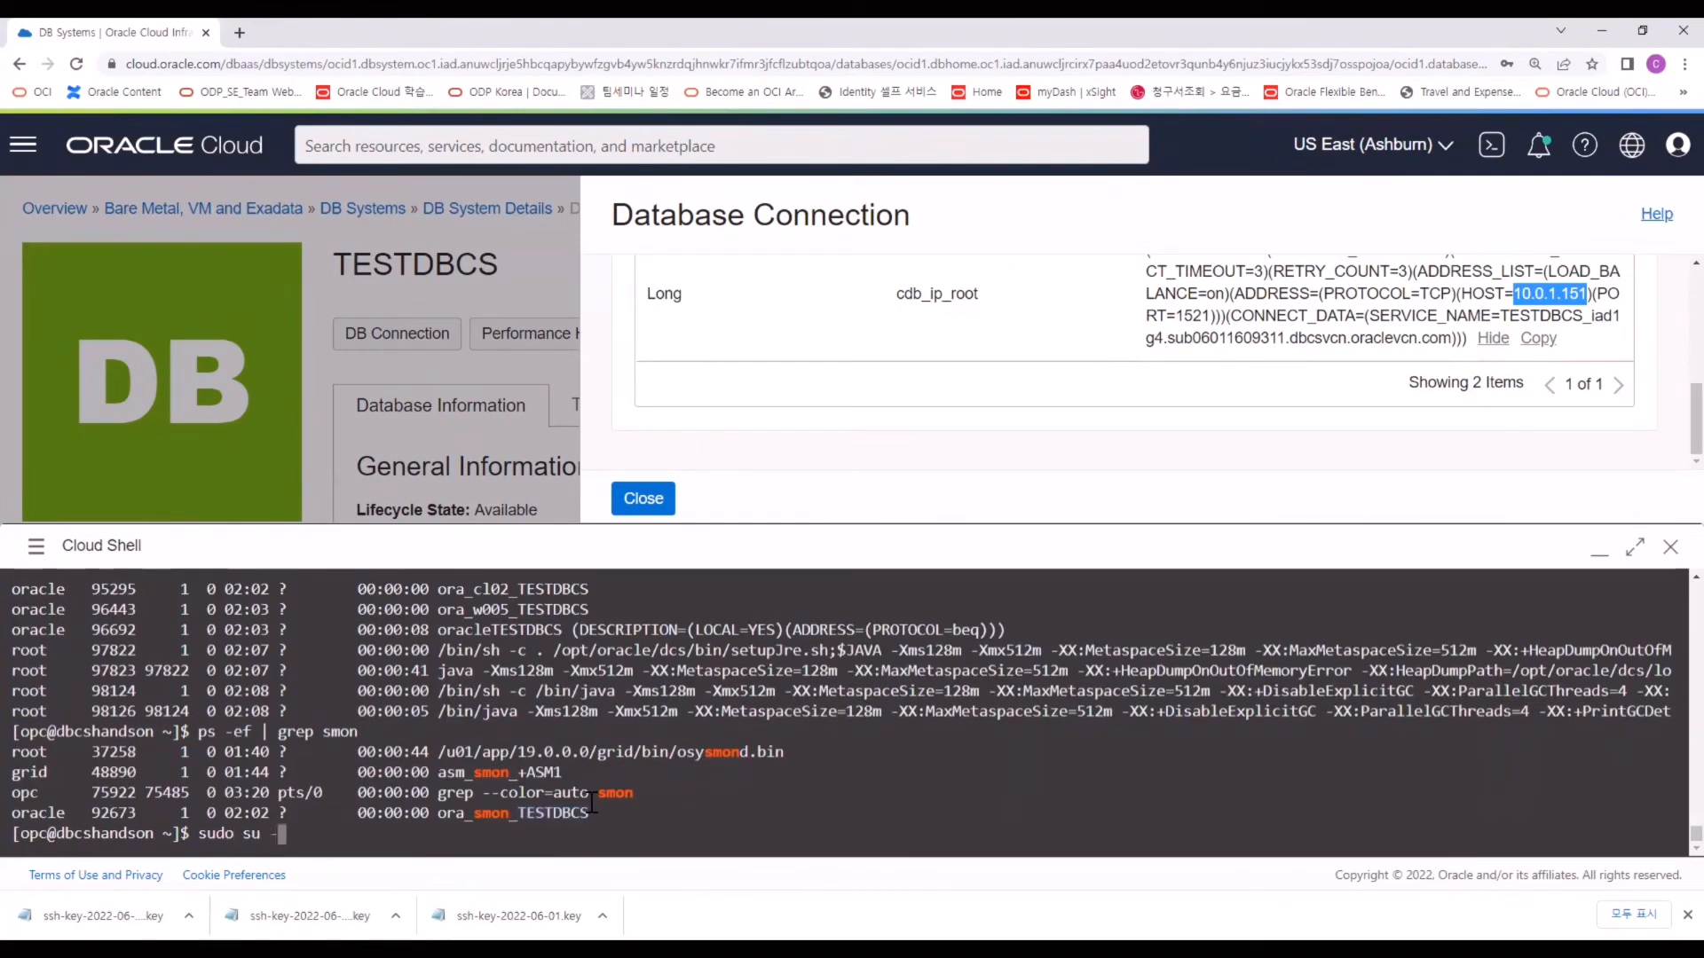
key("Return")
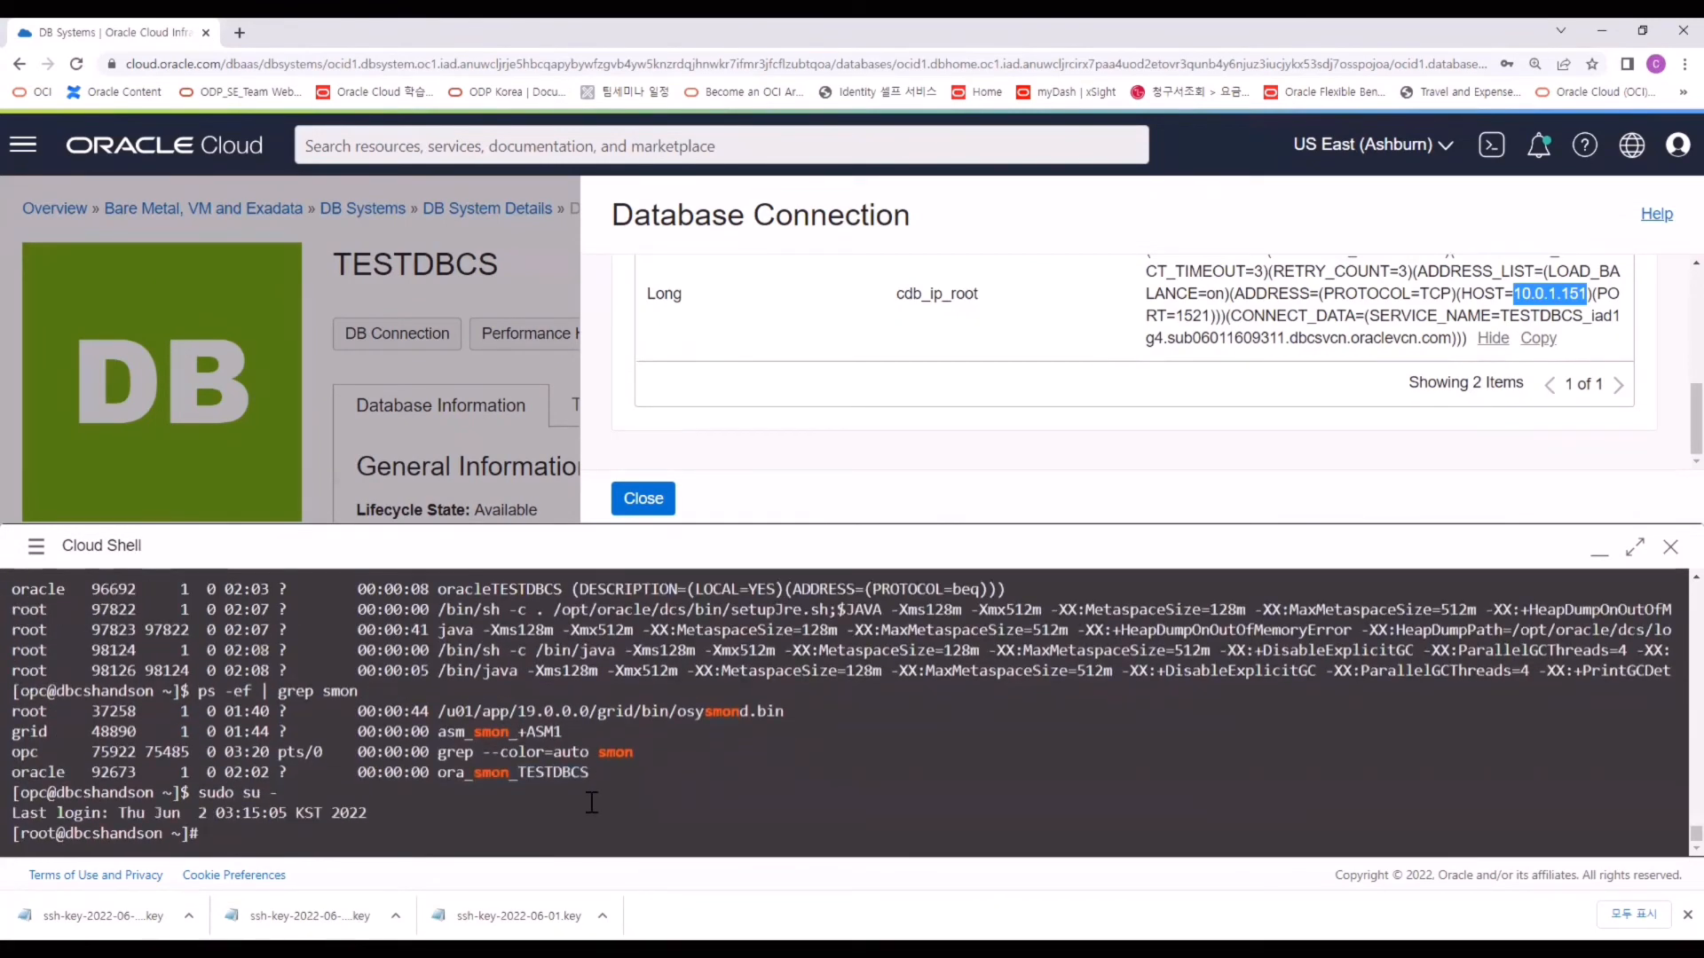
key("Return")
type("su - o")
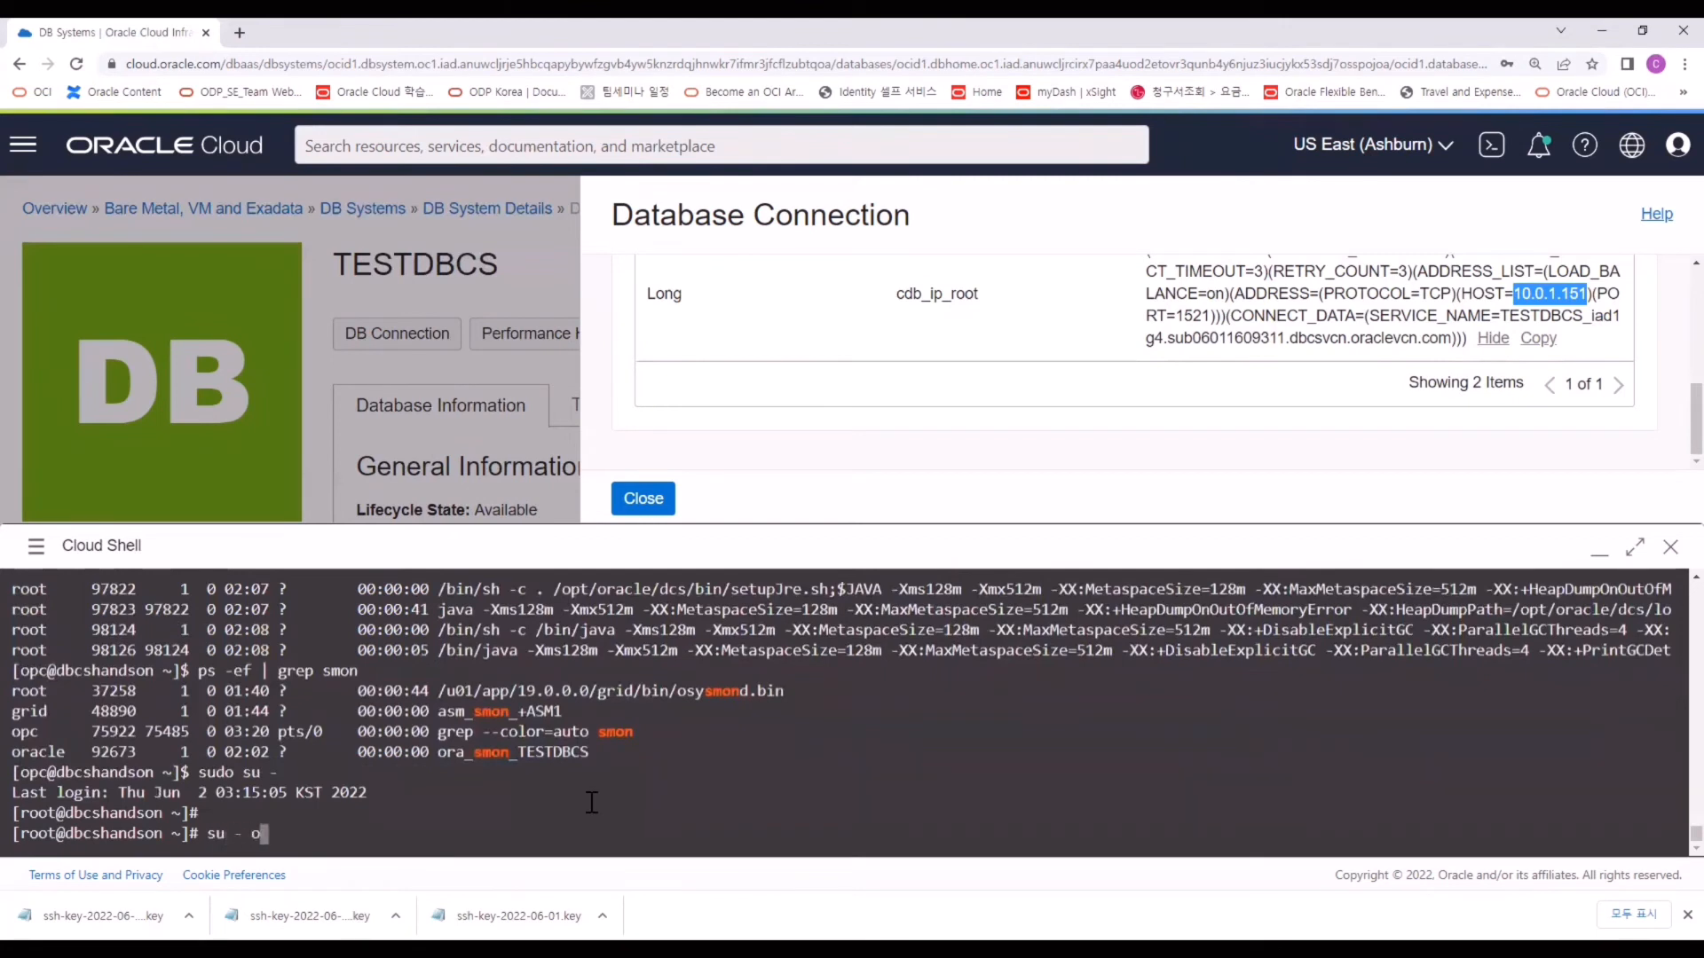
type("racle")
key("Return")
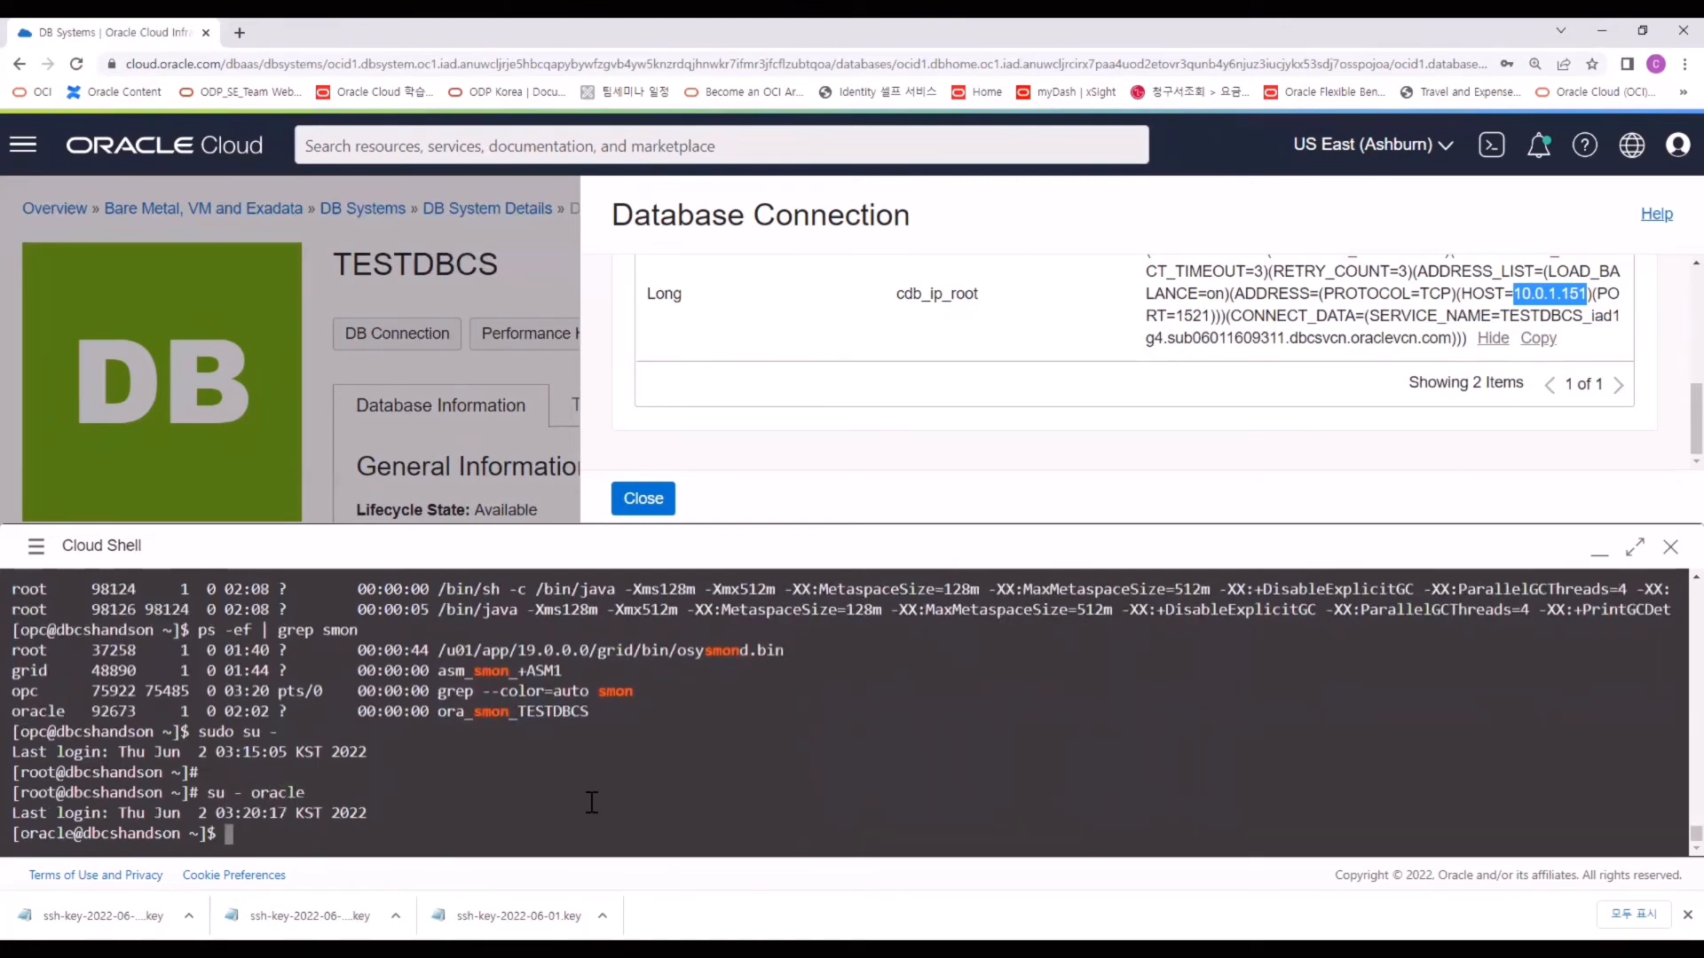
key("Return")
key("Return")
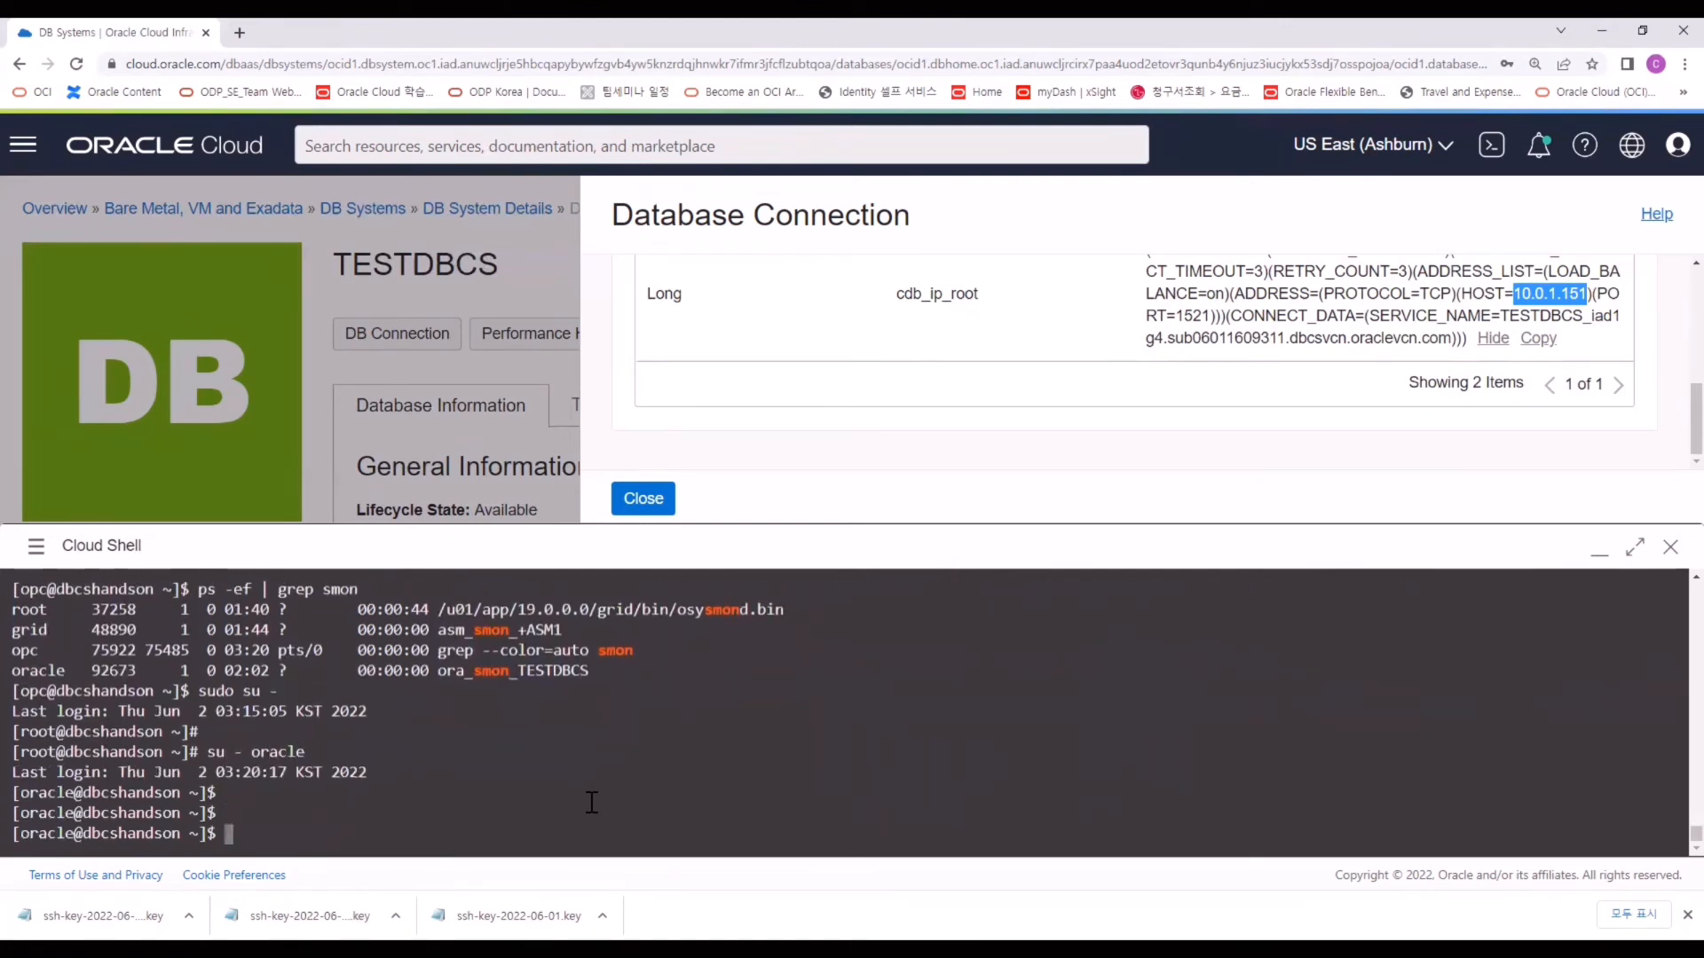
Connect to the database in SQL*Plus as sysdba and note the release version.
type("sqlplus / as sysdba")
key("Return")
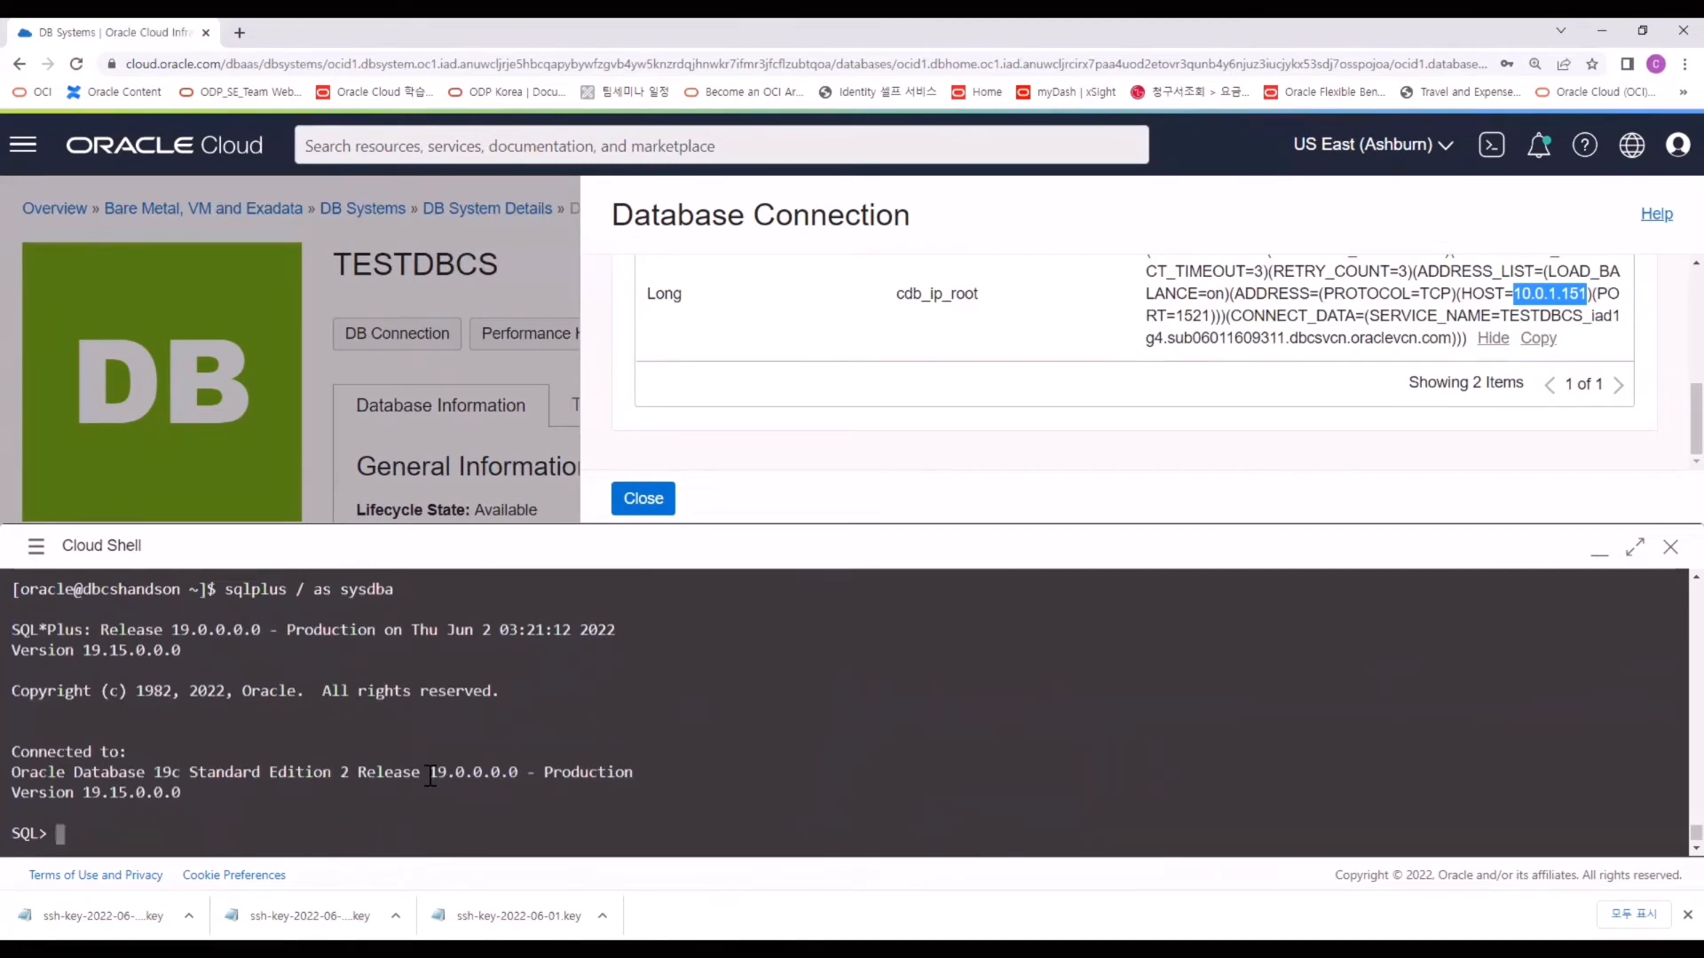
left_click_drag(429, 772, 520, 772)
left_click(691, 645)
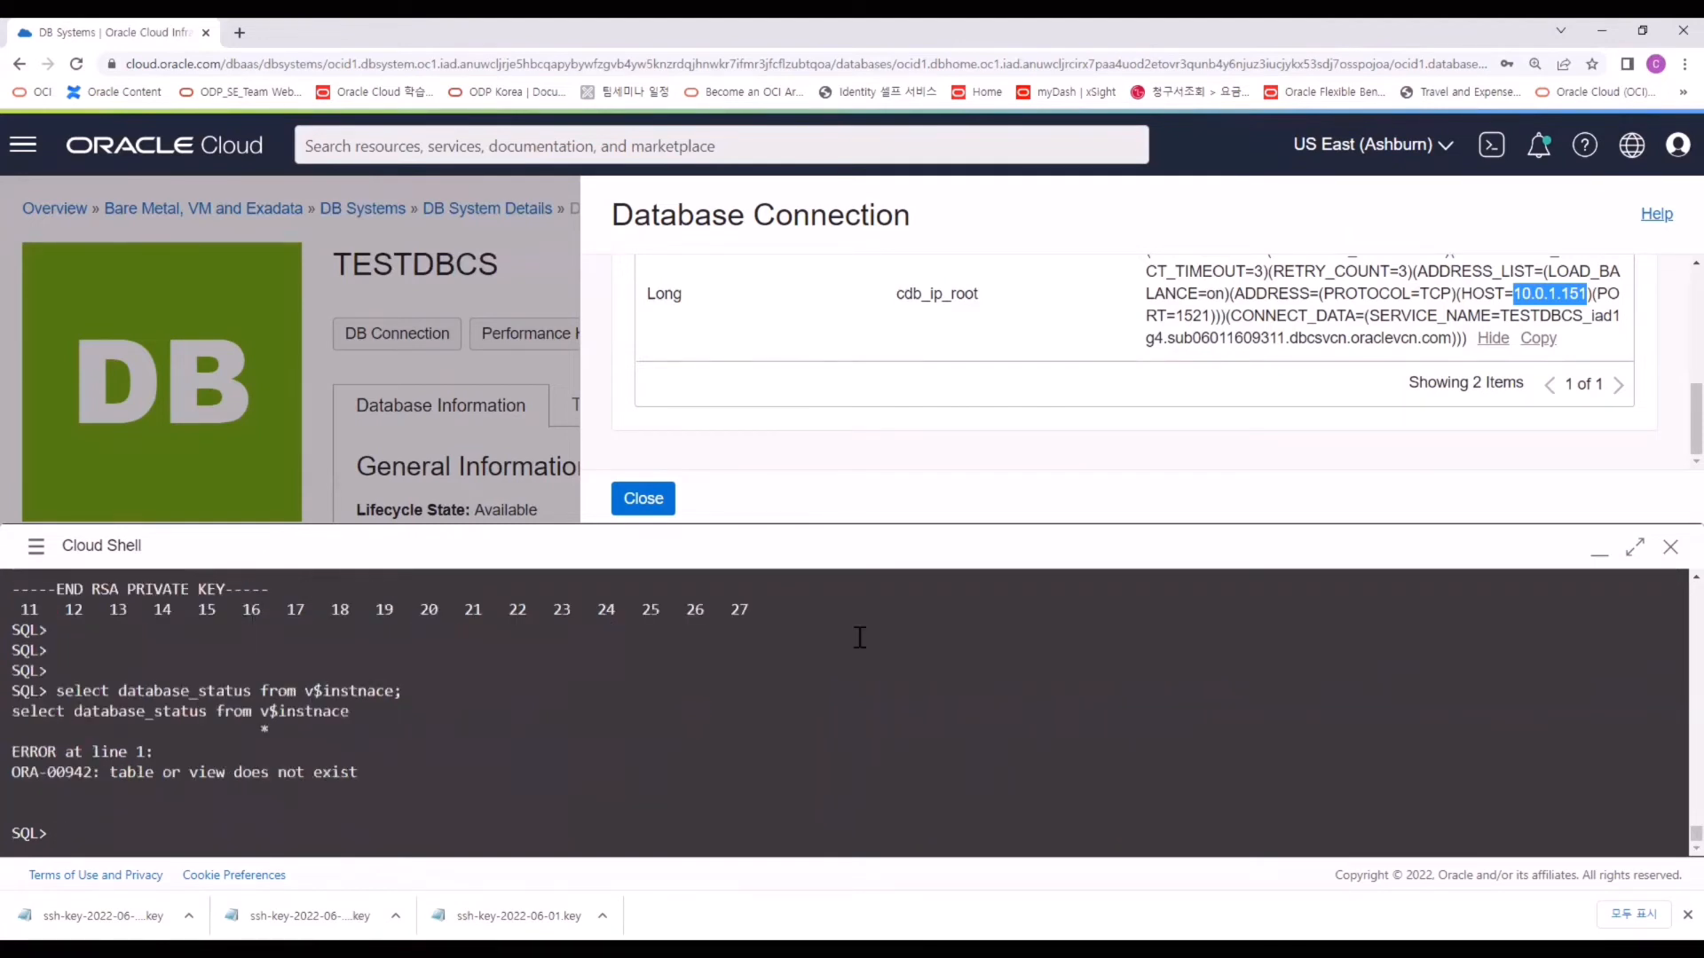
Query database_status from v$instance, confirm it is ACTIVE, and exit SQL*Plus.
type("select database_status from v$")
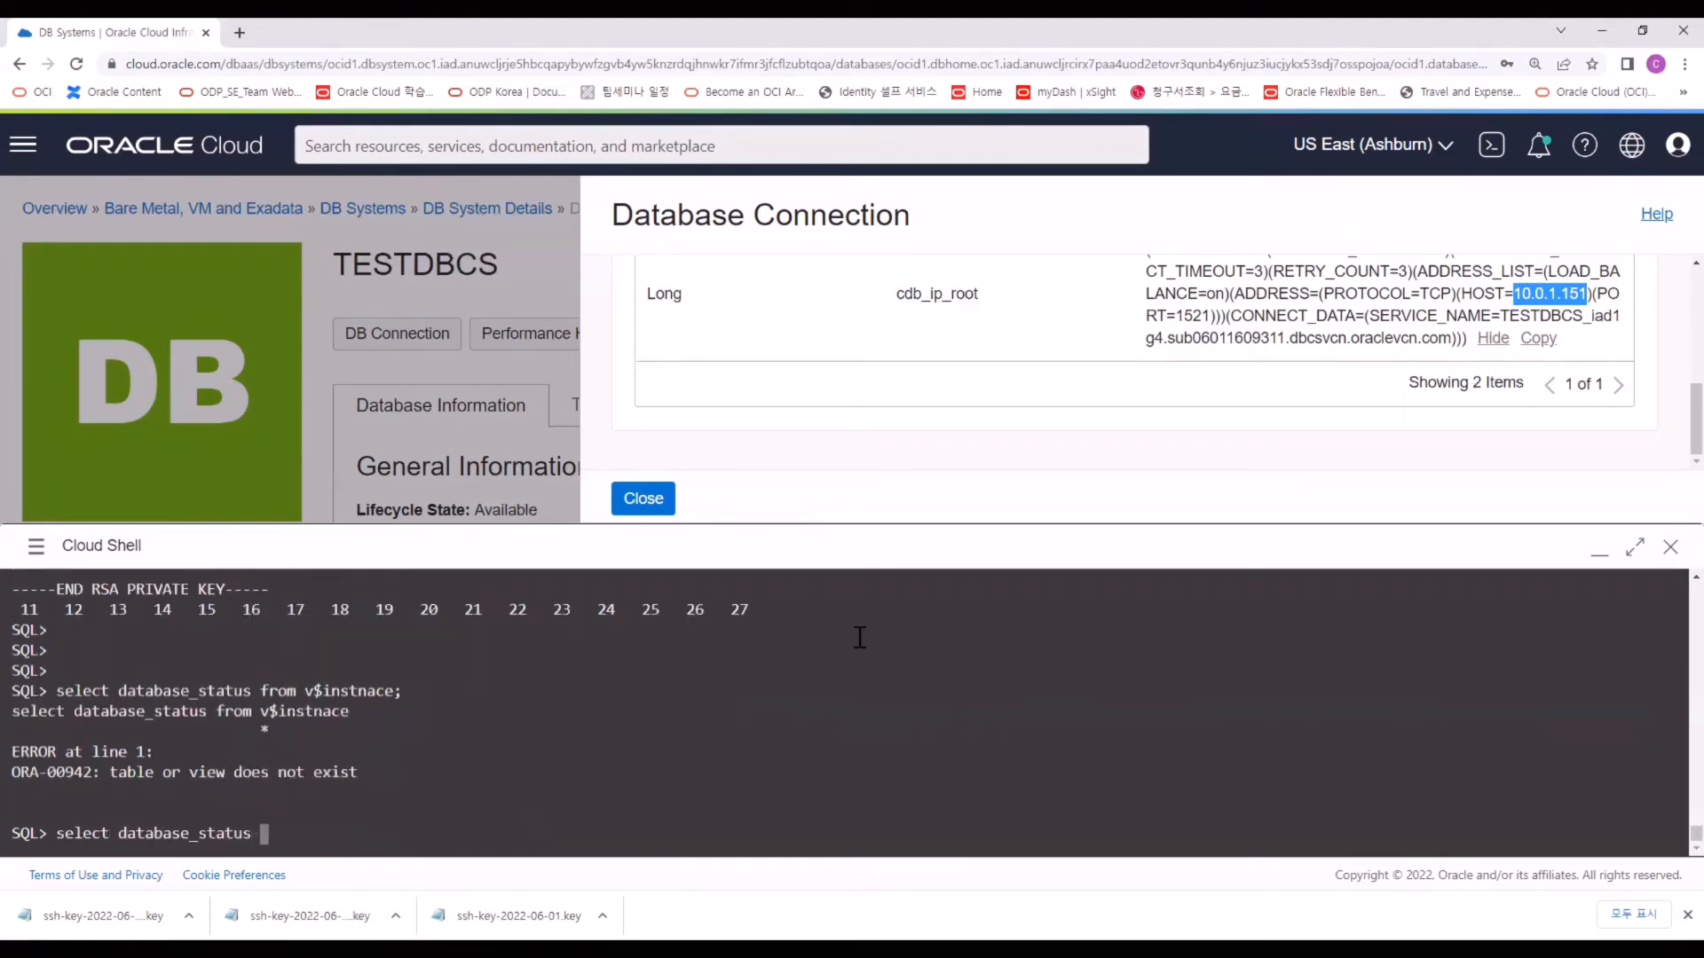
type("instance;")
key("Return")
left_click_drag(8, 706, 10, 809)
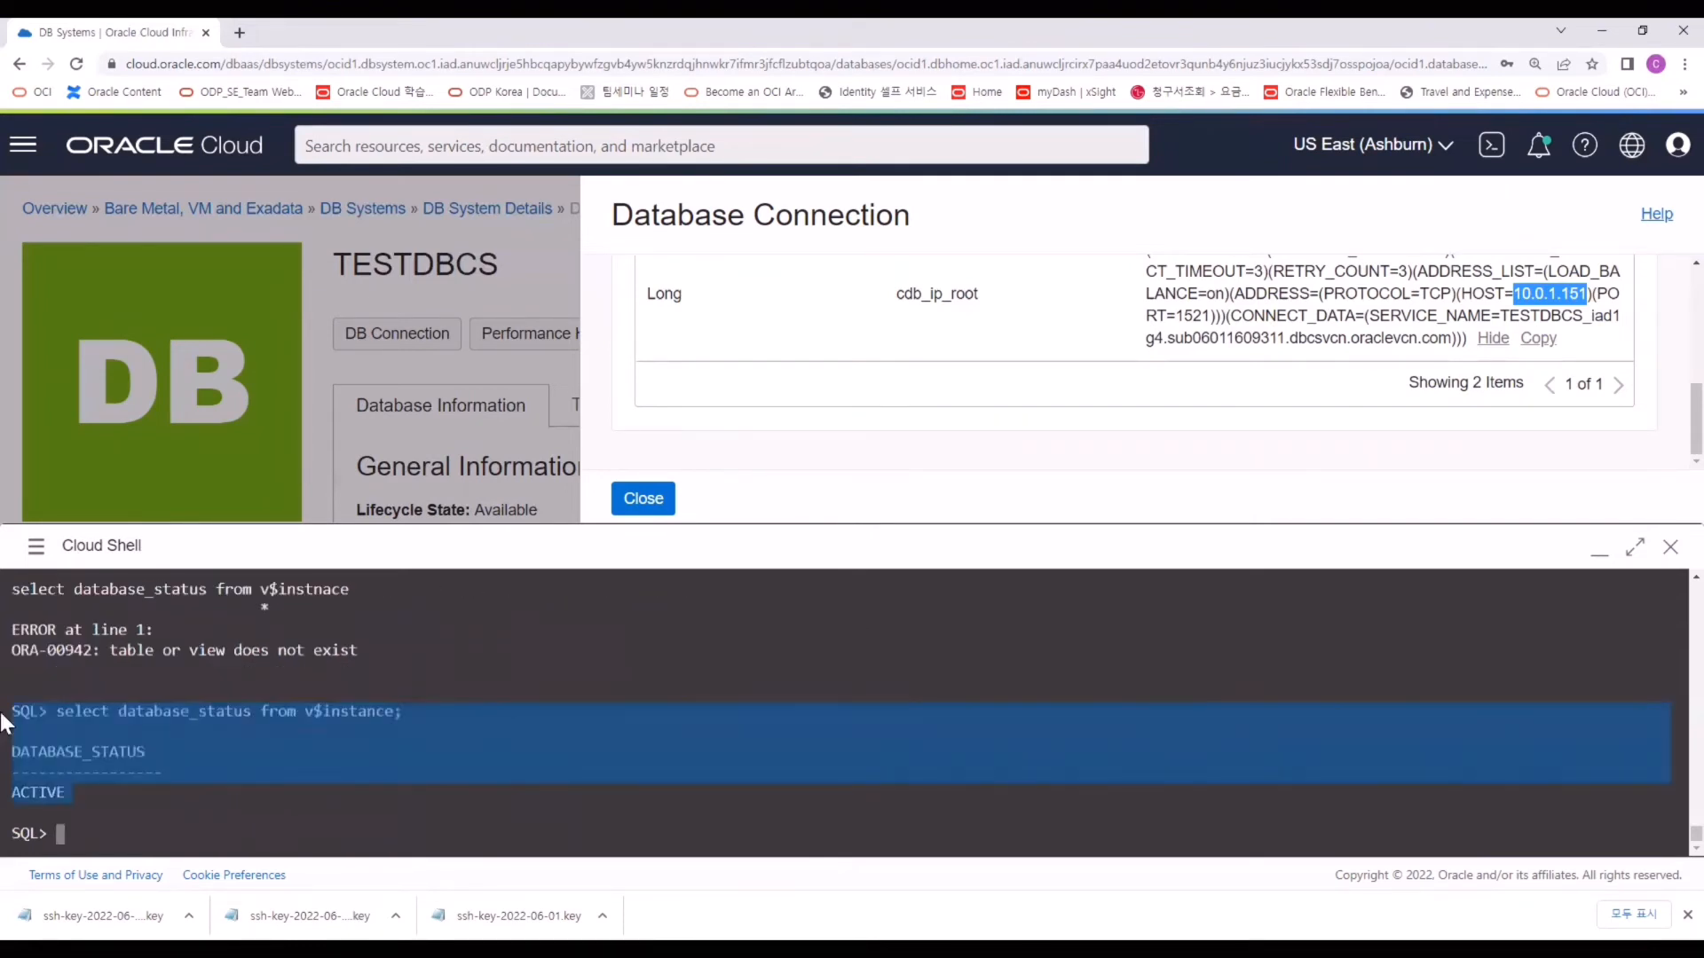
left_click(222, 723)
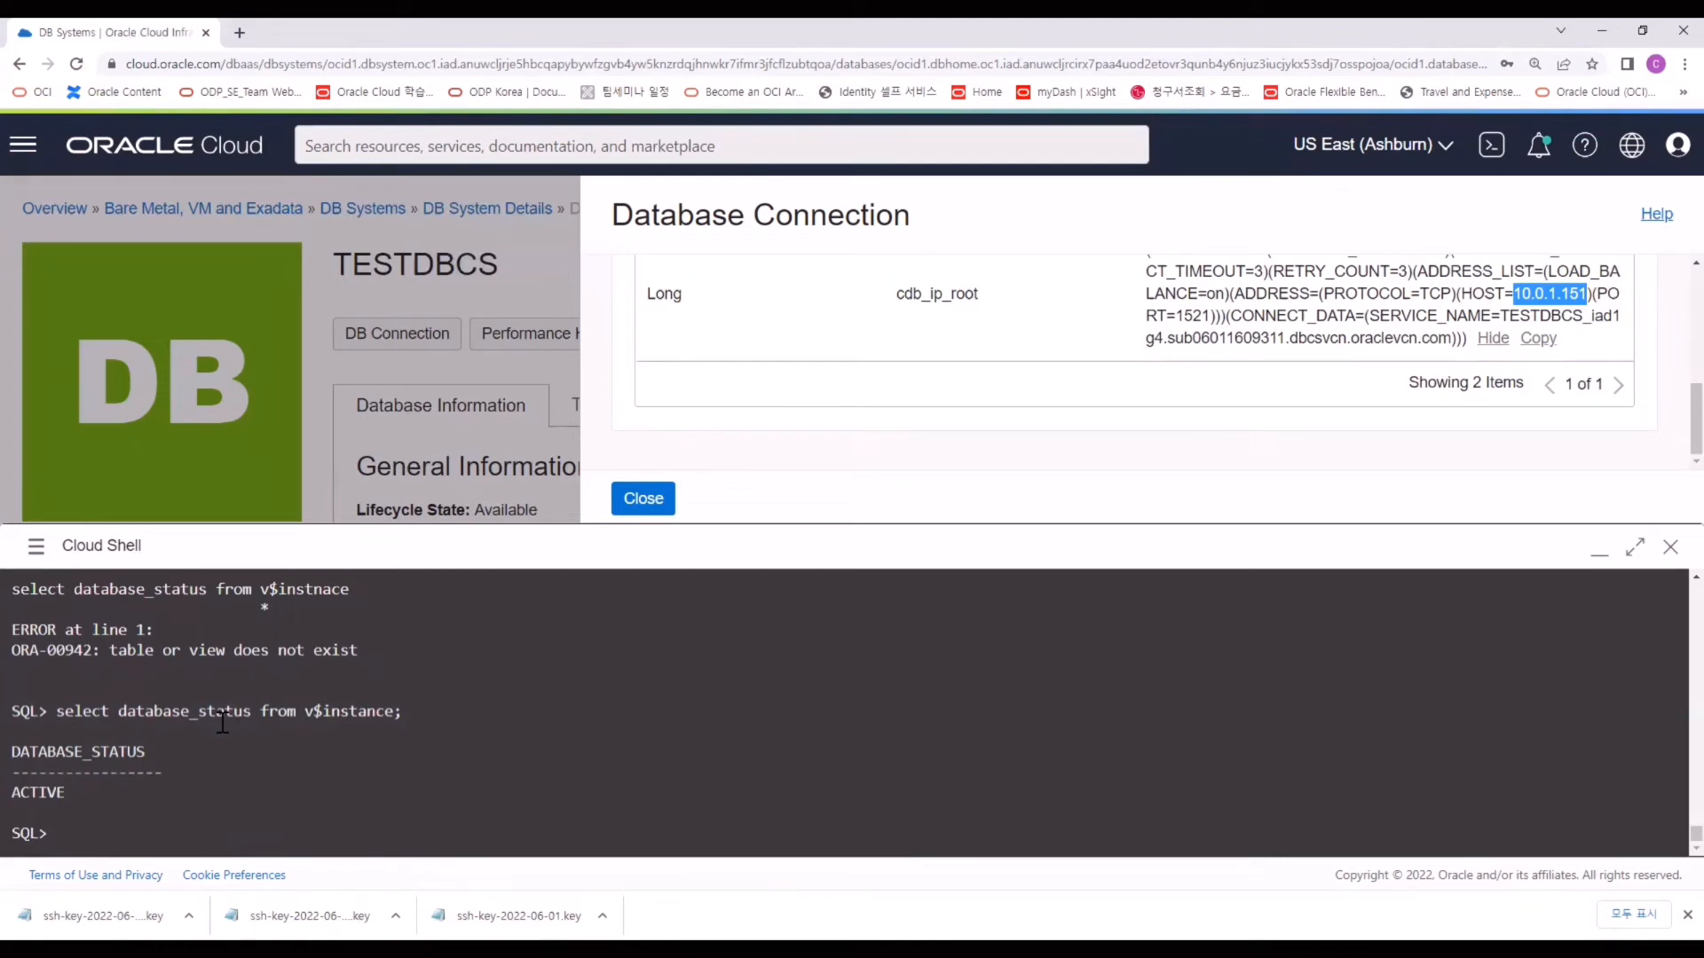
type("exit")
key("Return")
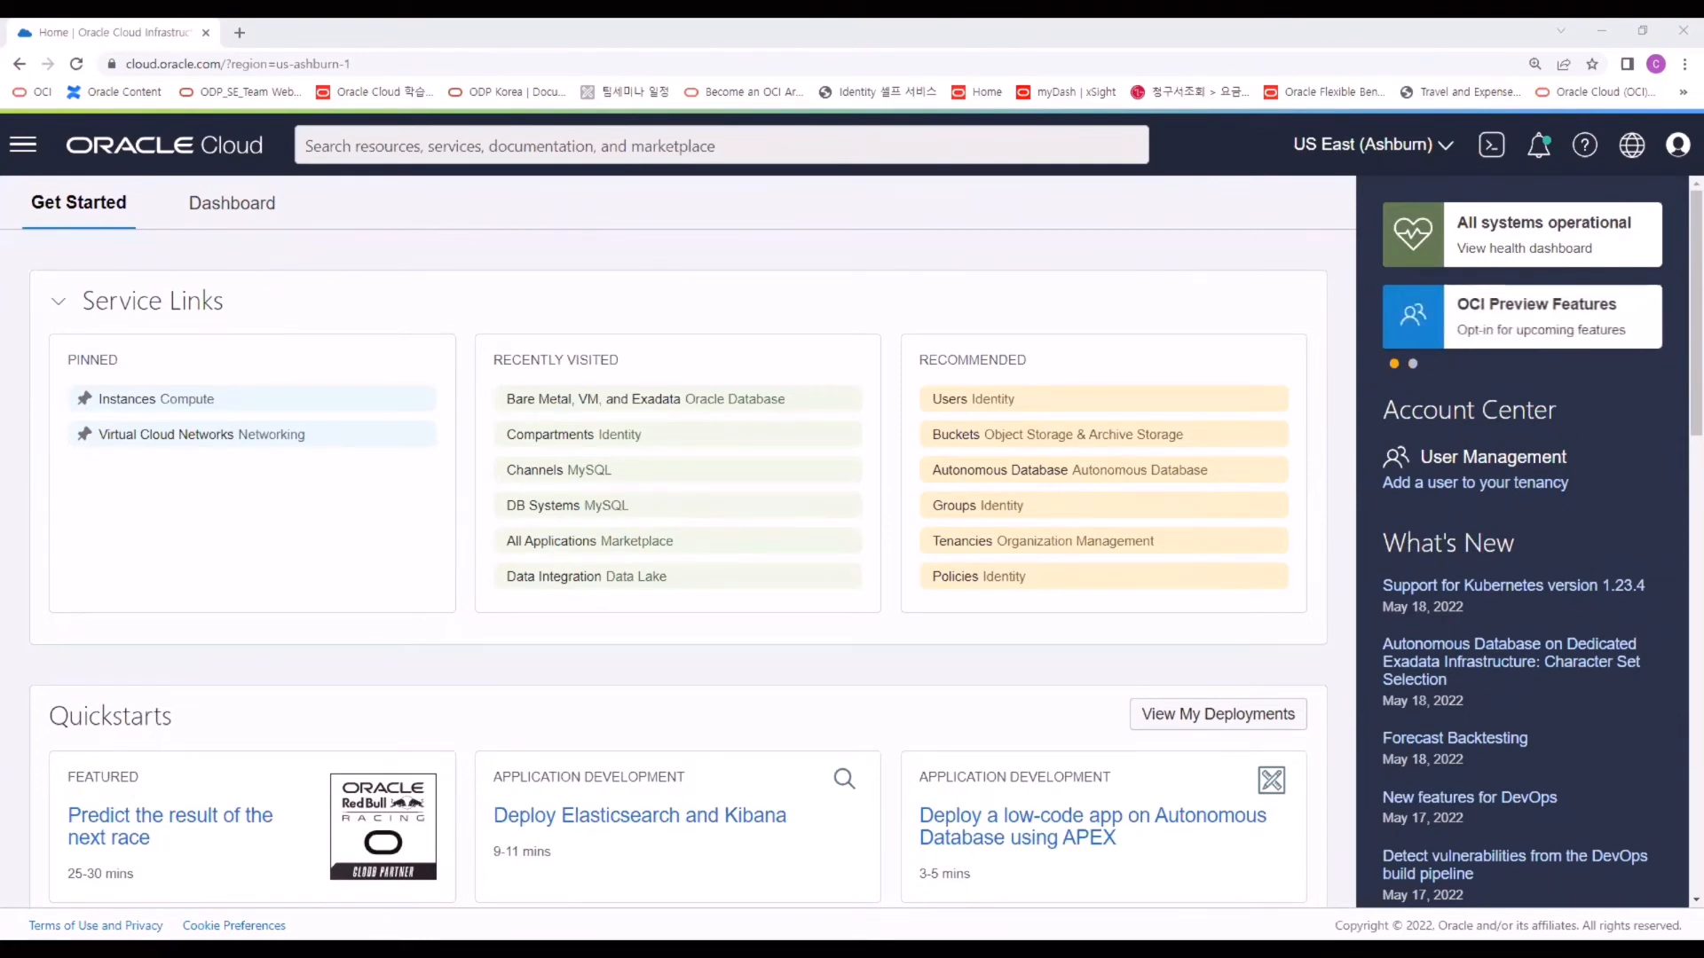
Go through Networking > Virtual Cloud Networks > DBCS_VCN to the private subnet's security list ingress rules.
left_click(29, 156)
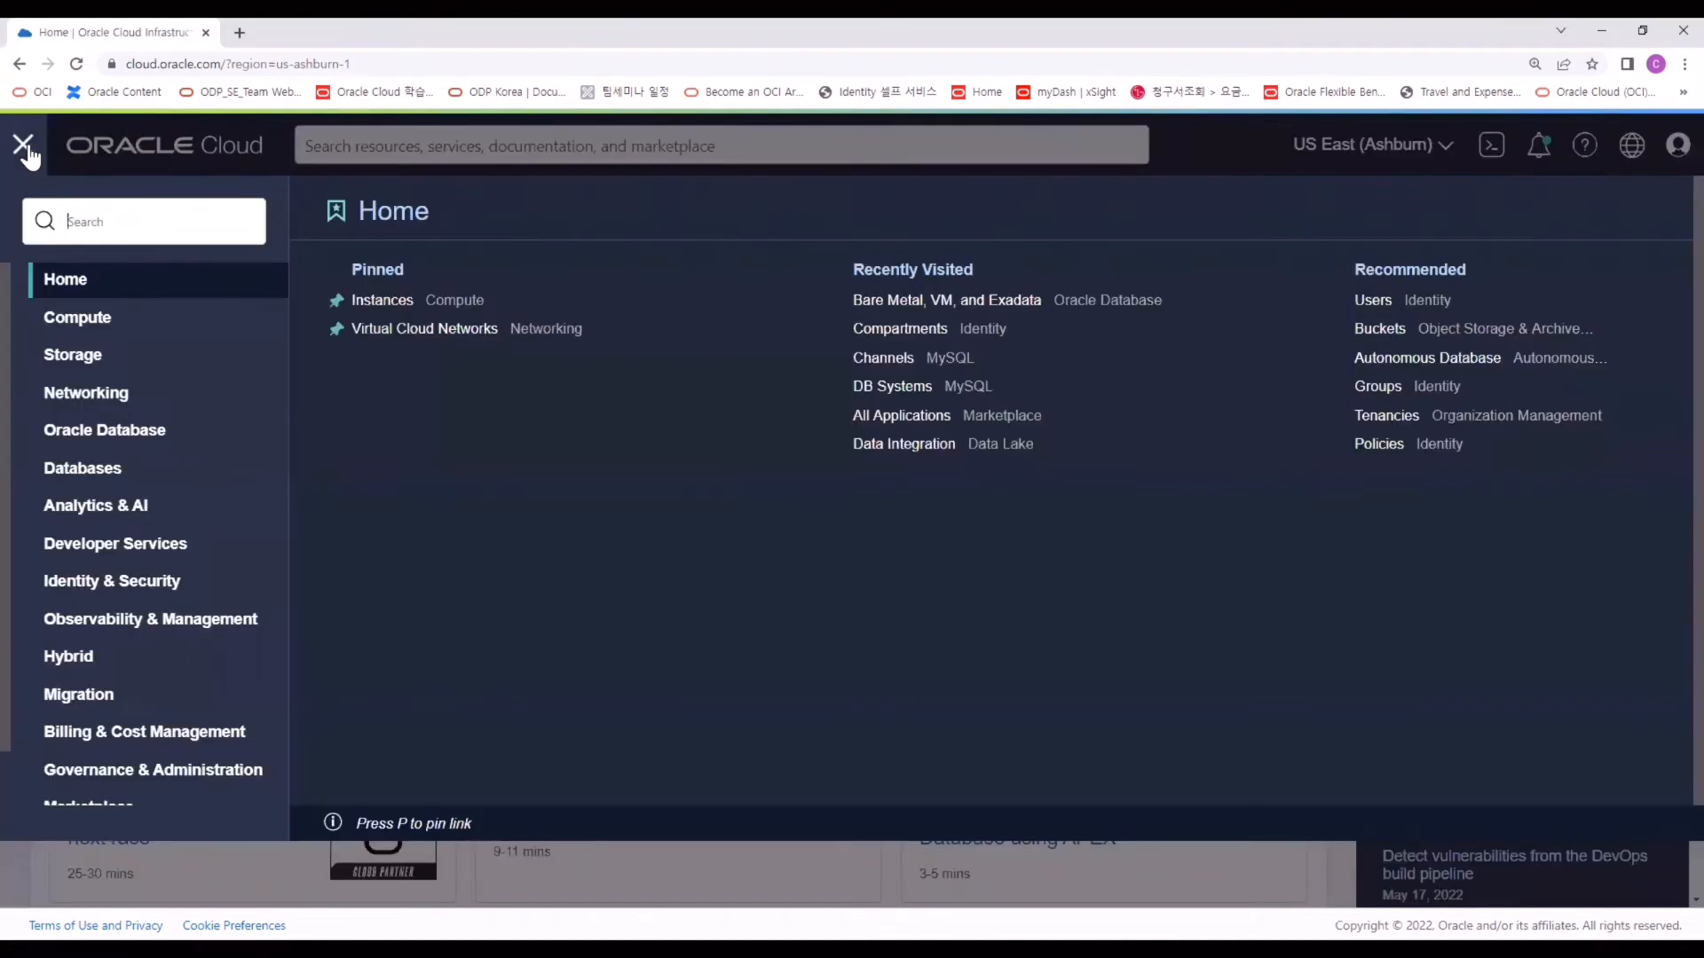
left_click(203, 414)
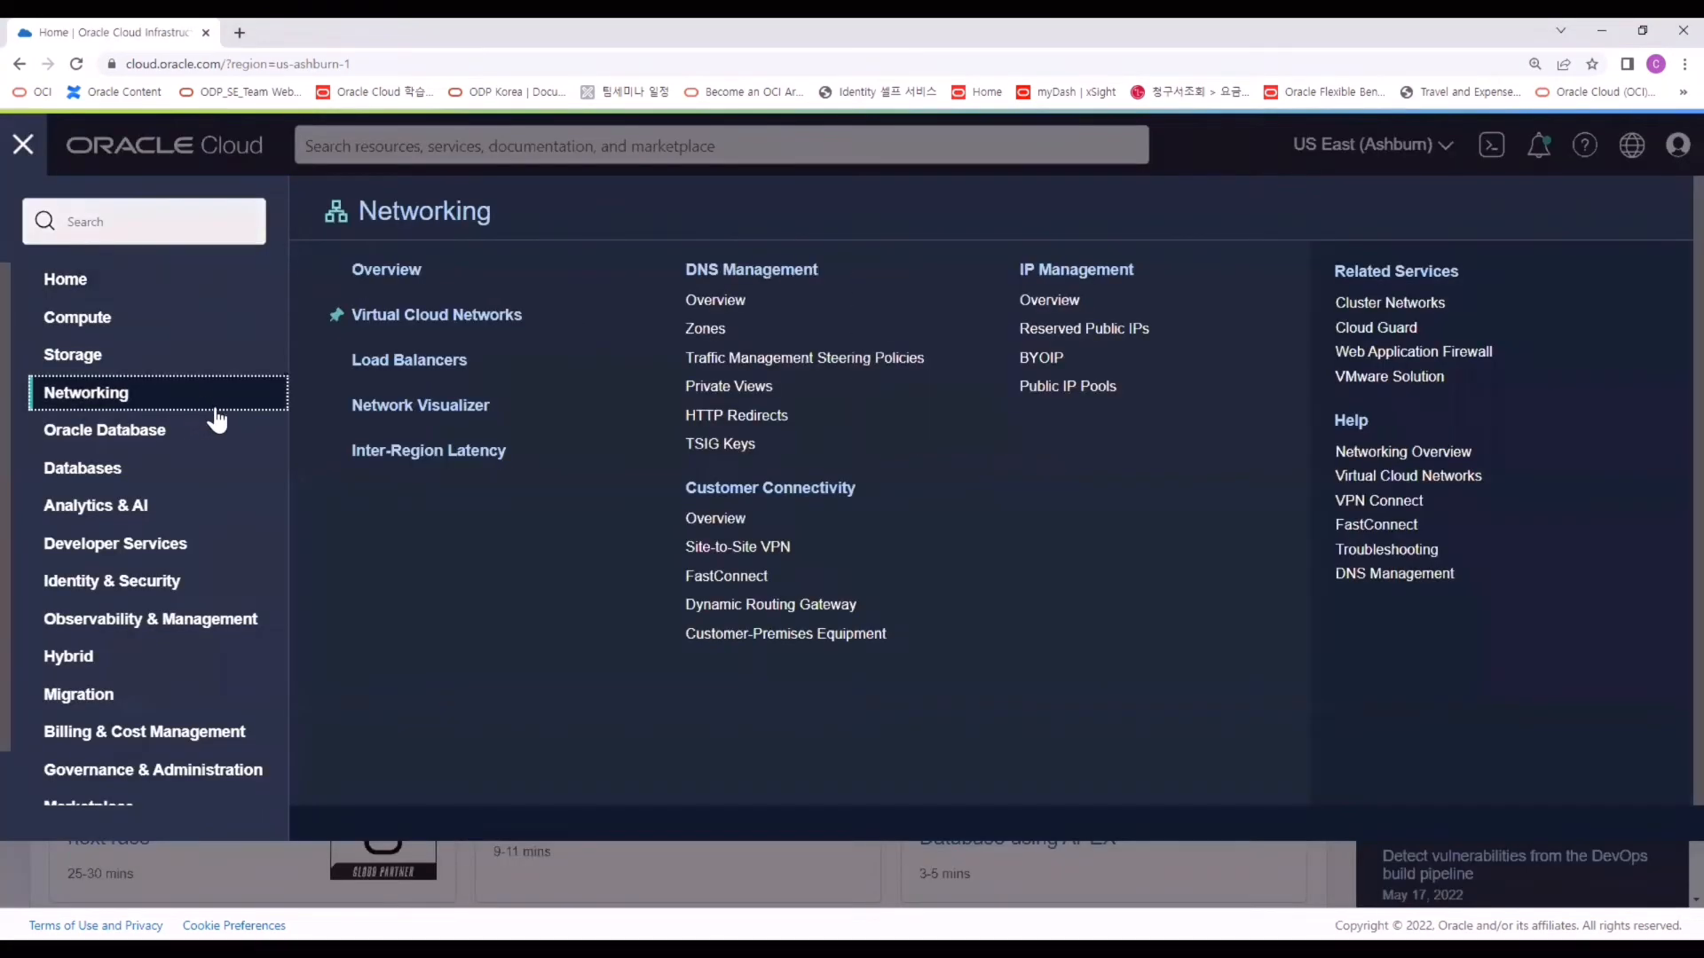
left_click(513, 325)
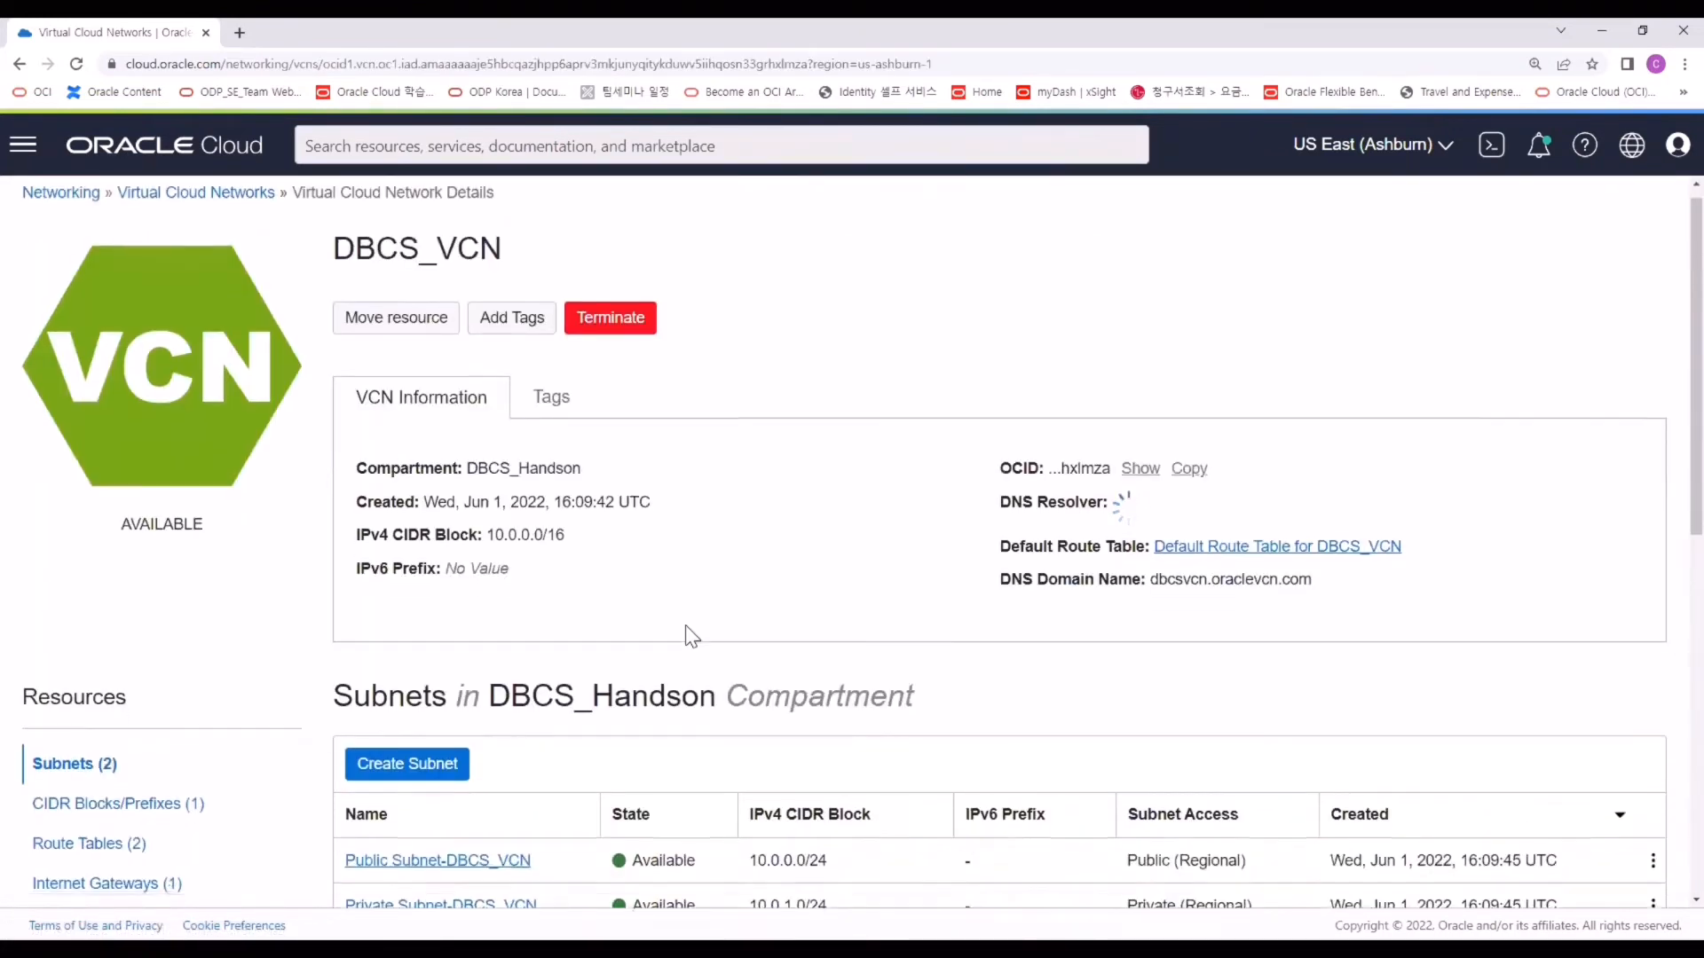
scroll(697, 625, "down", 4)
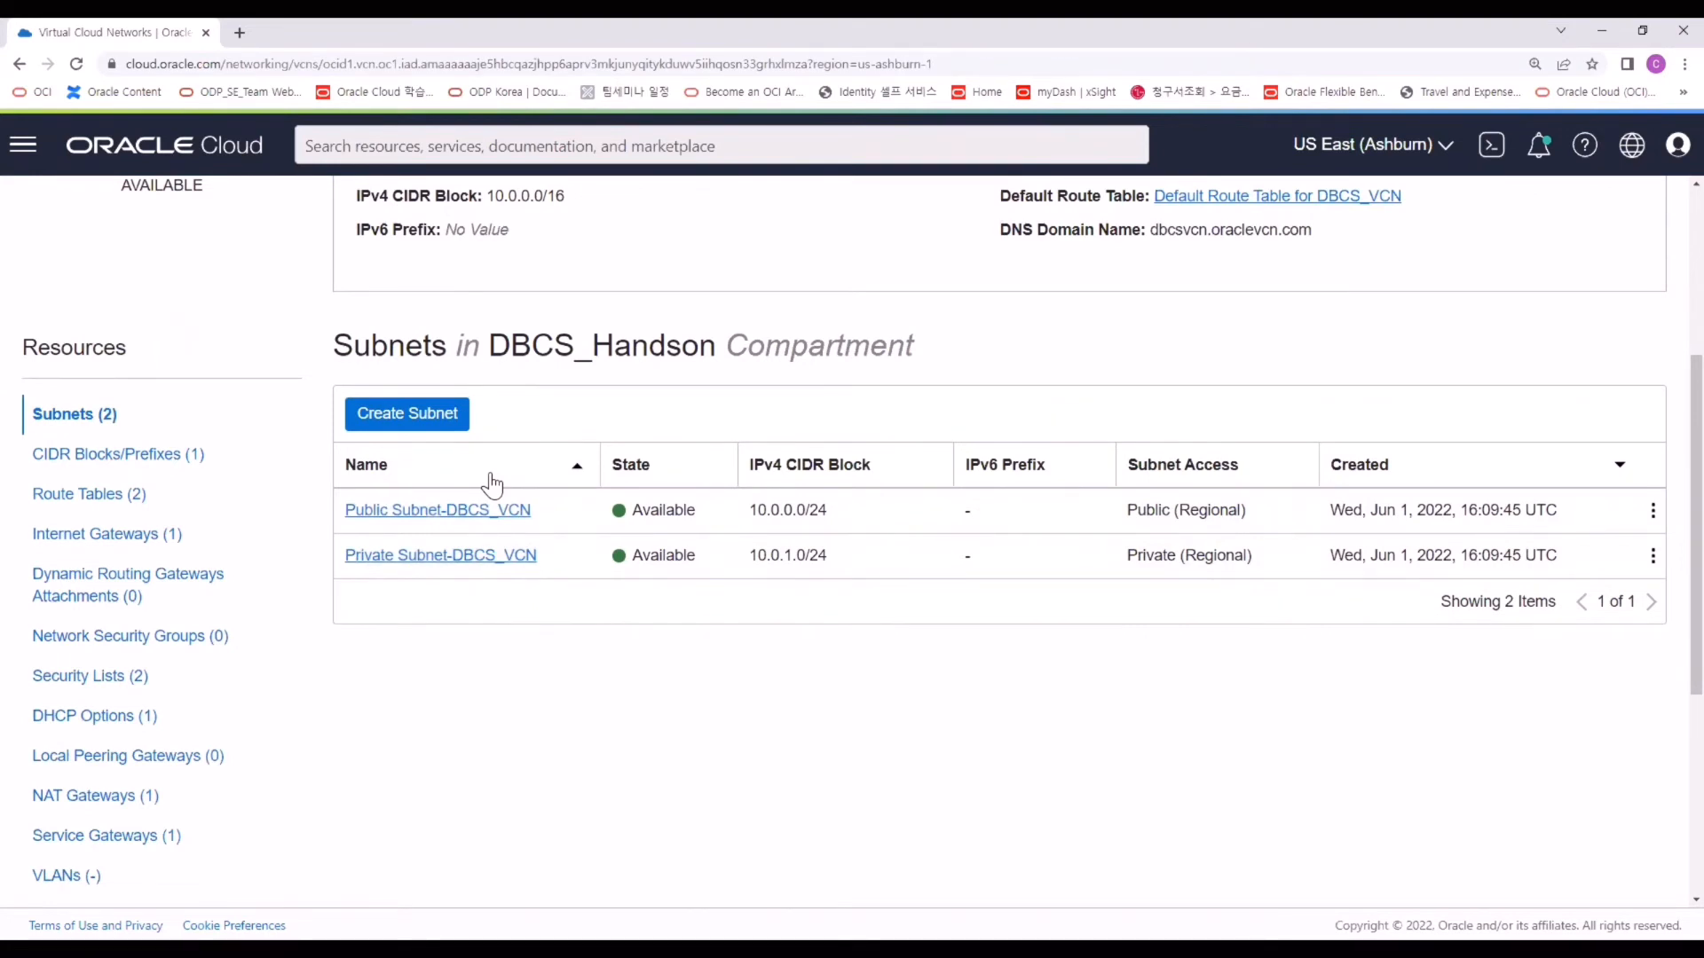
left_click(463, 559)
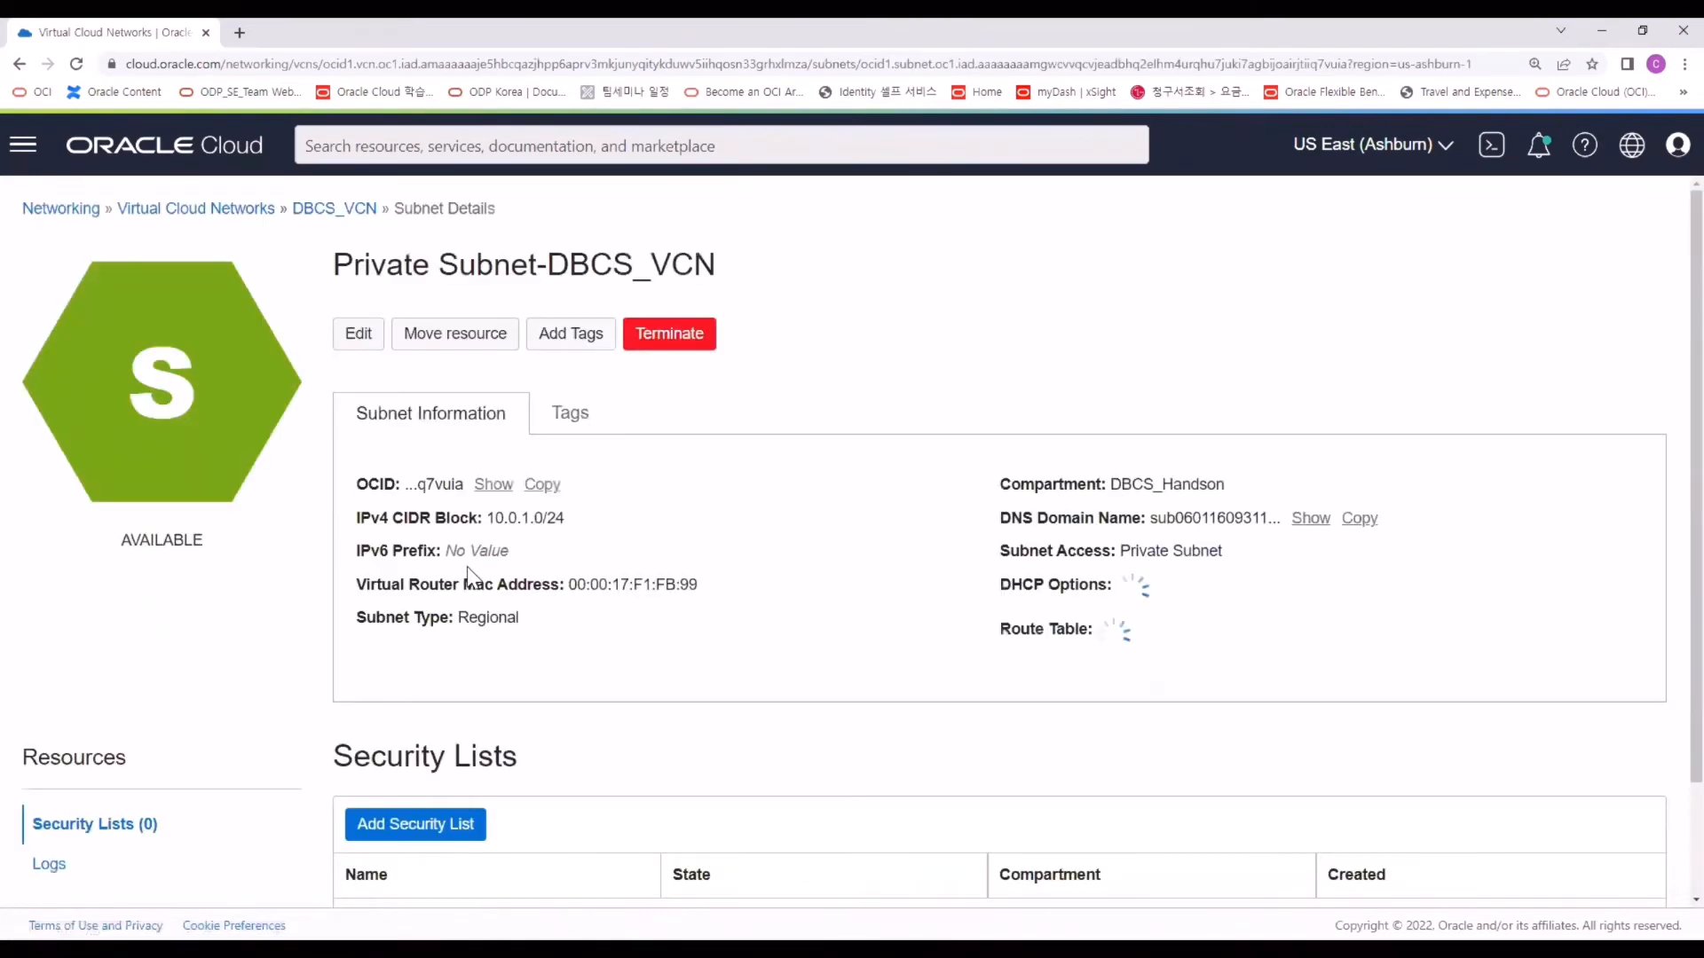
scroll(458, 599, "down", 2)
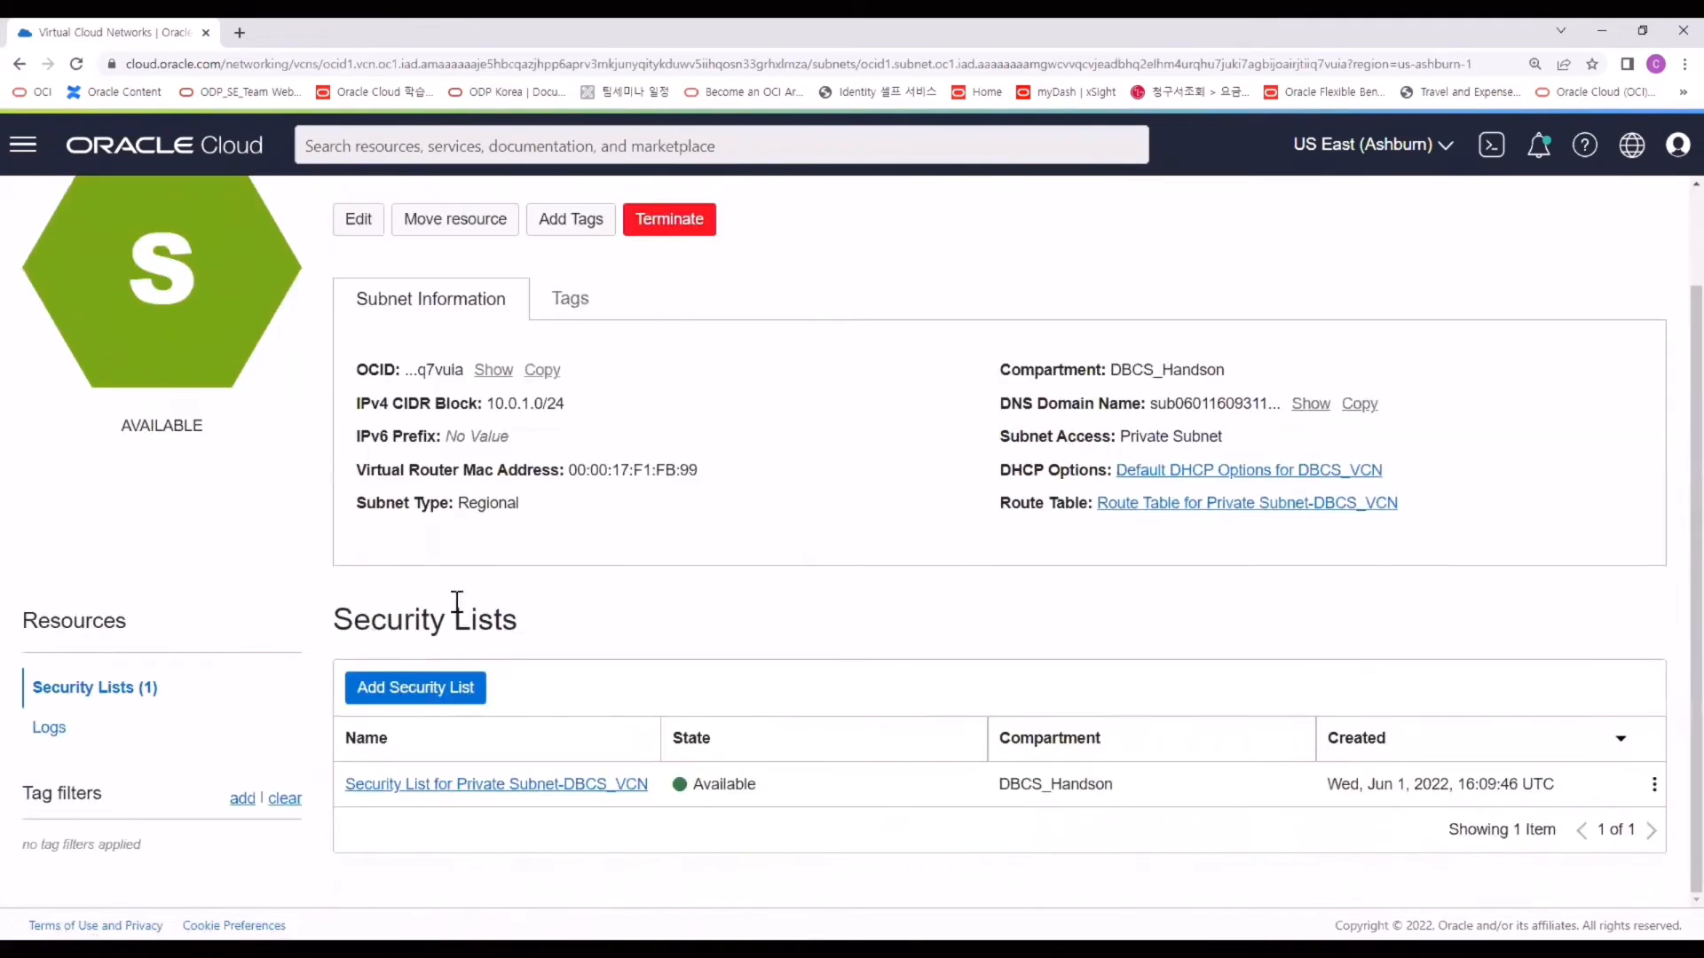
left_click(446, 787)
scroll(480, 792, "down", 3)
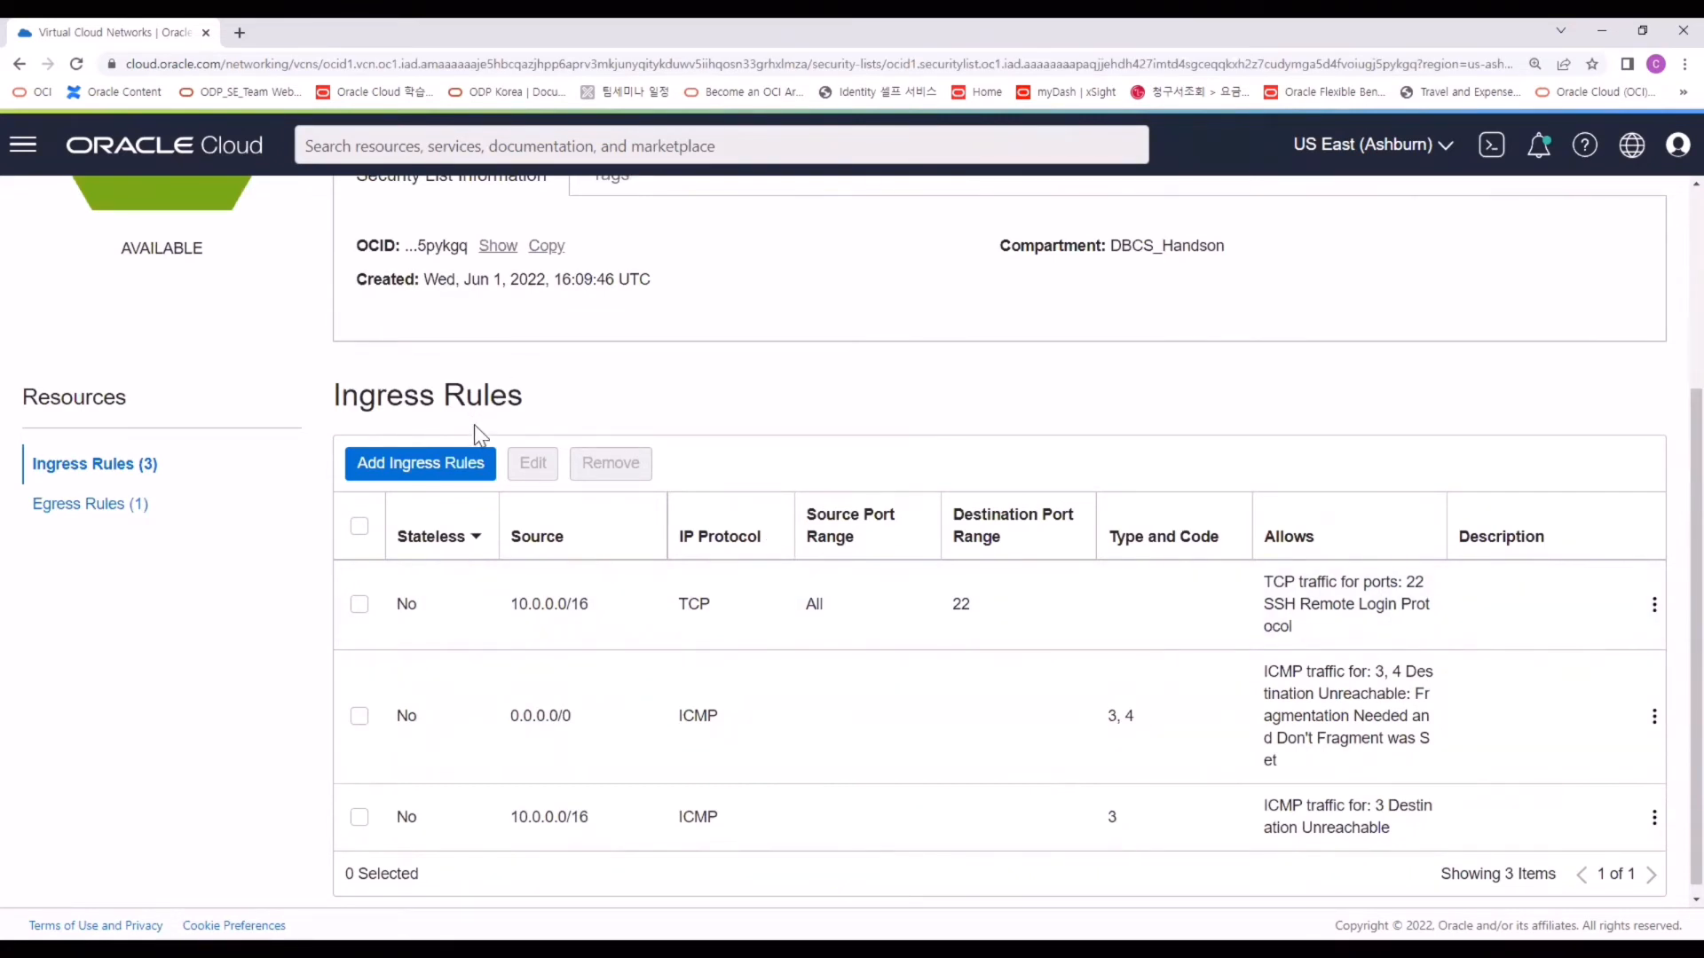
Add an ingress rule with source CIDR 10.0.0.0/24 and destination port 1521.
left_click(461, 461)
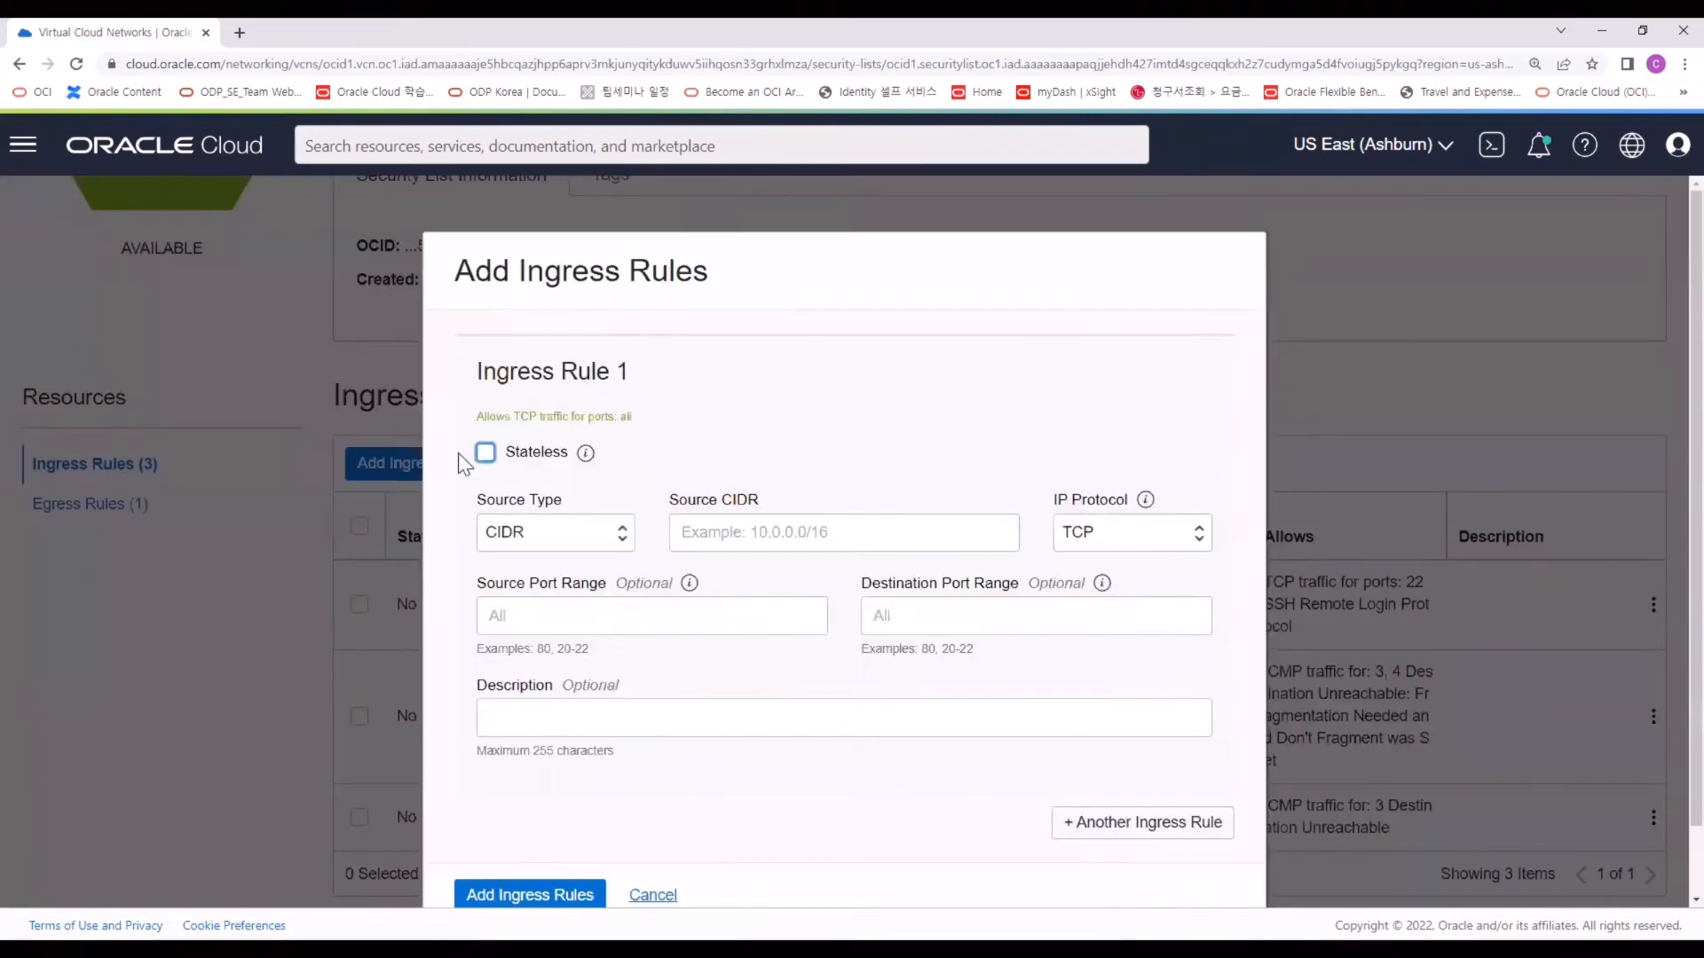
scroll(879, 435, "down", 1)
left_click(852, 448)
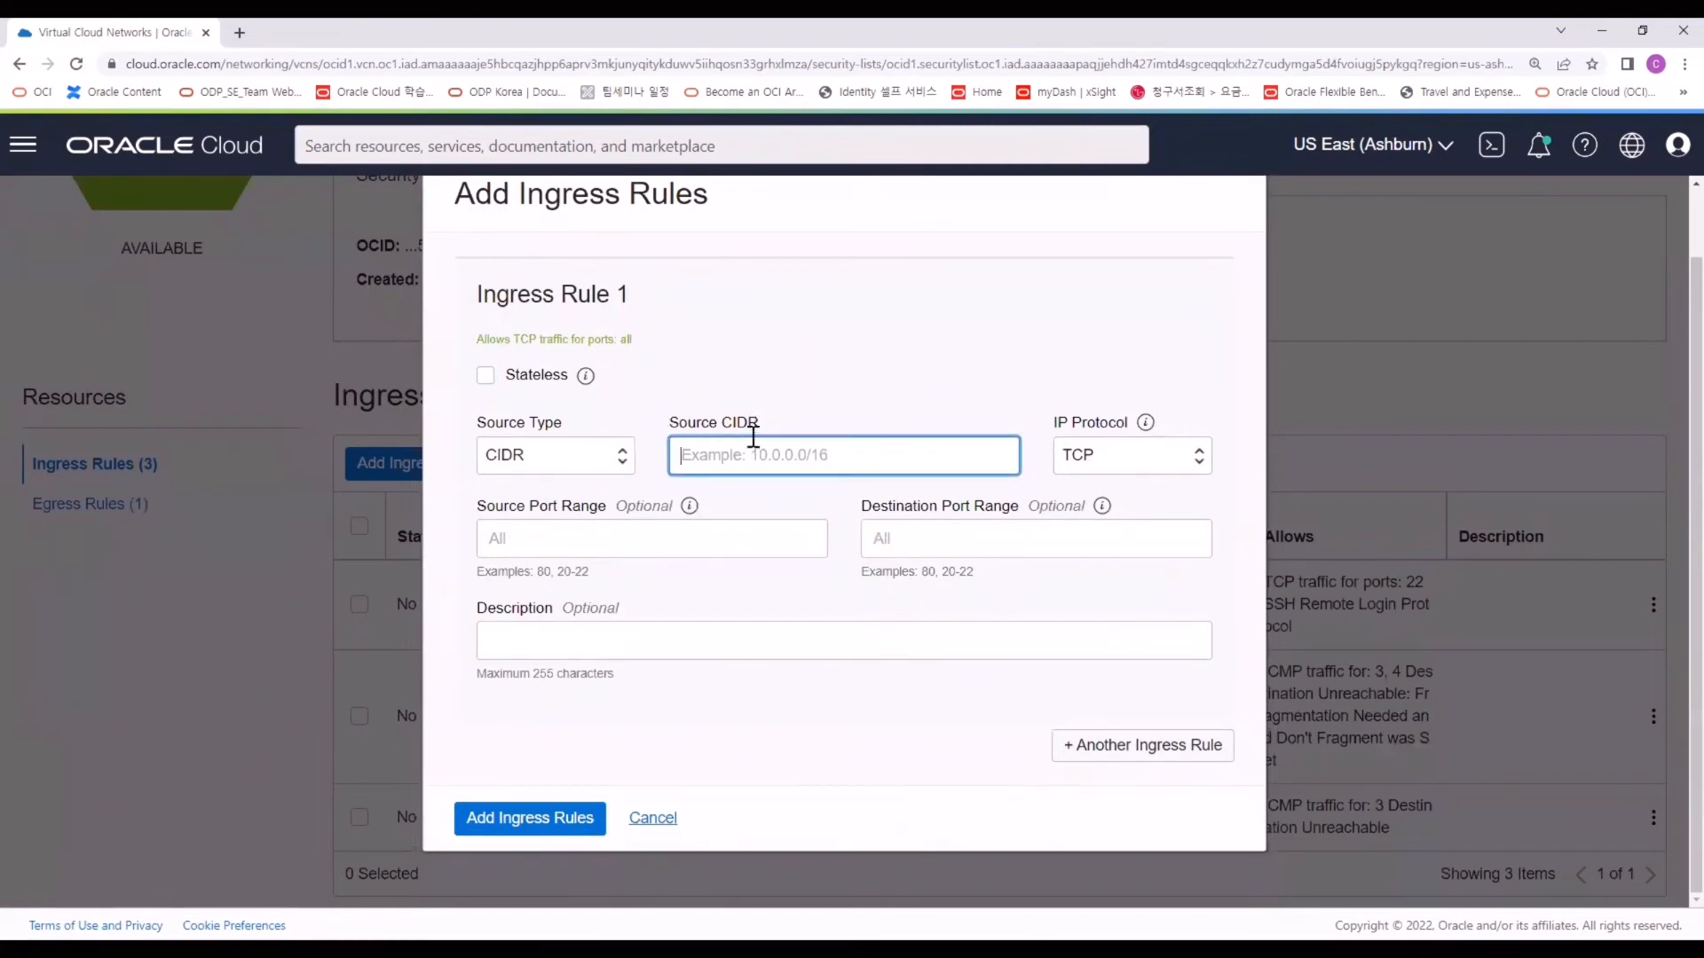
type("10.0.0.0/24")
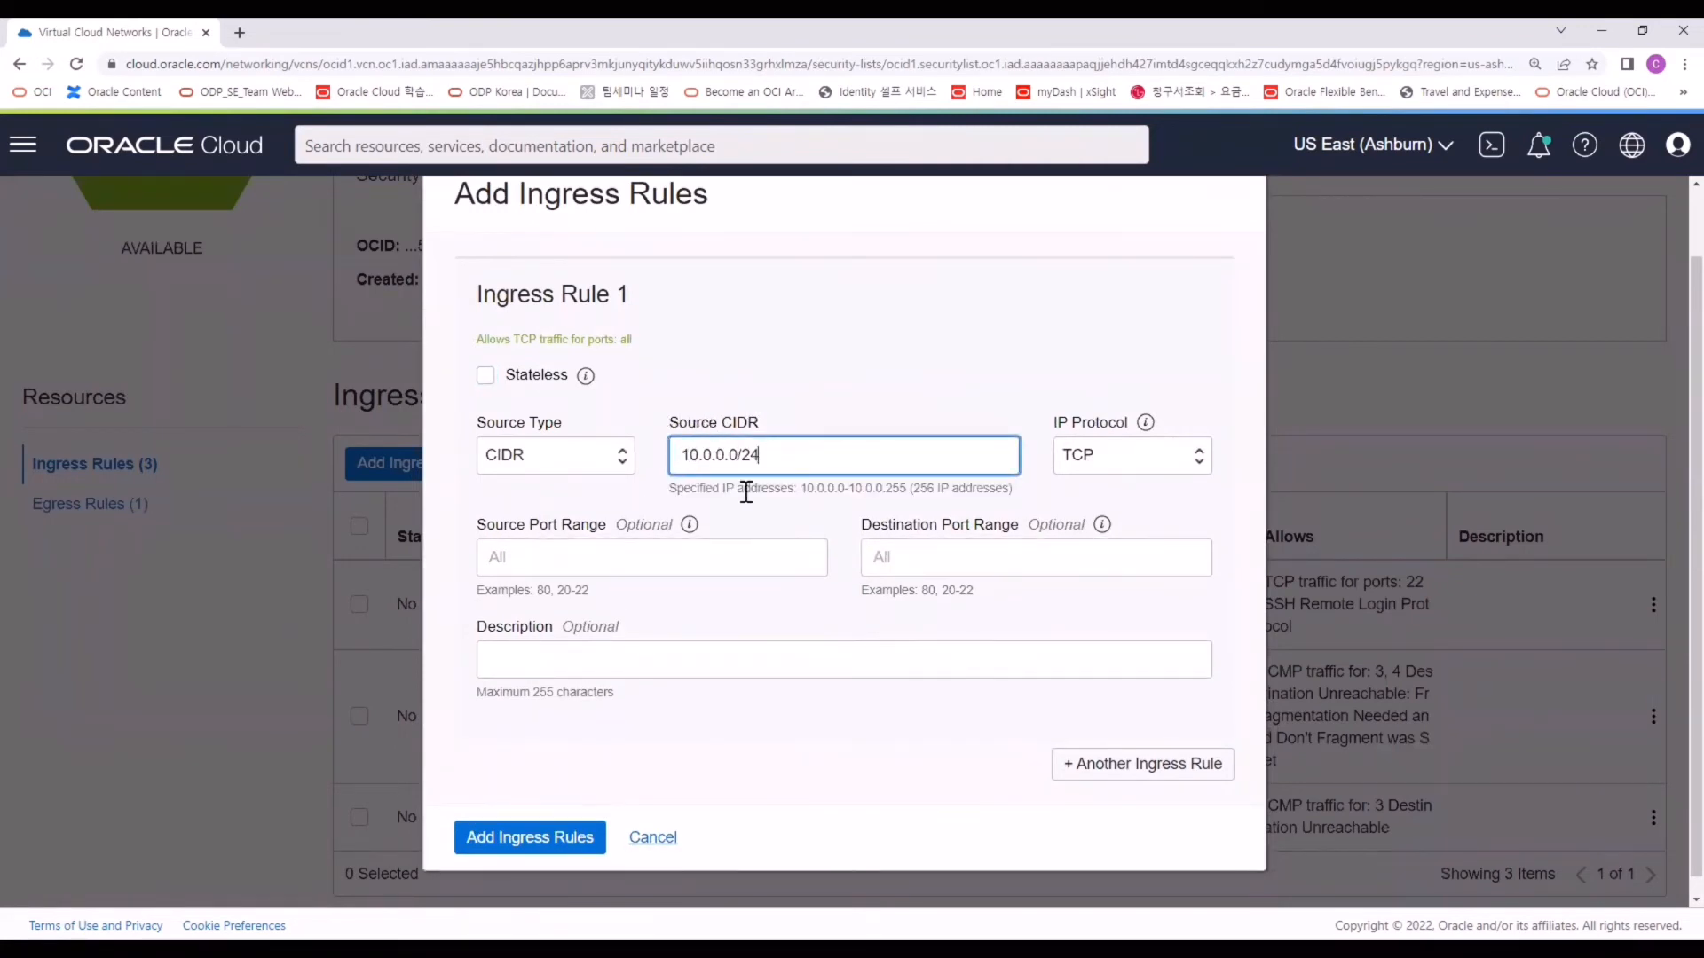
left_click(705, 486)
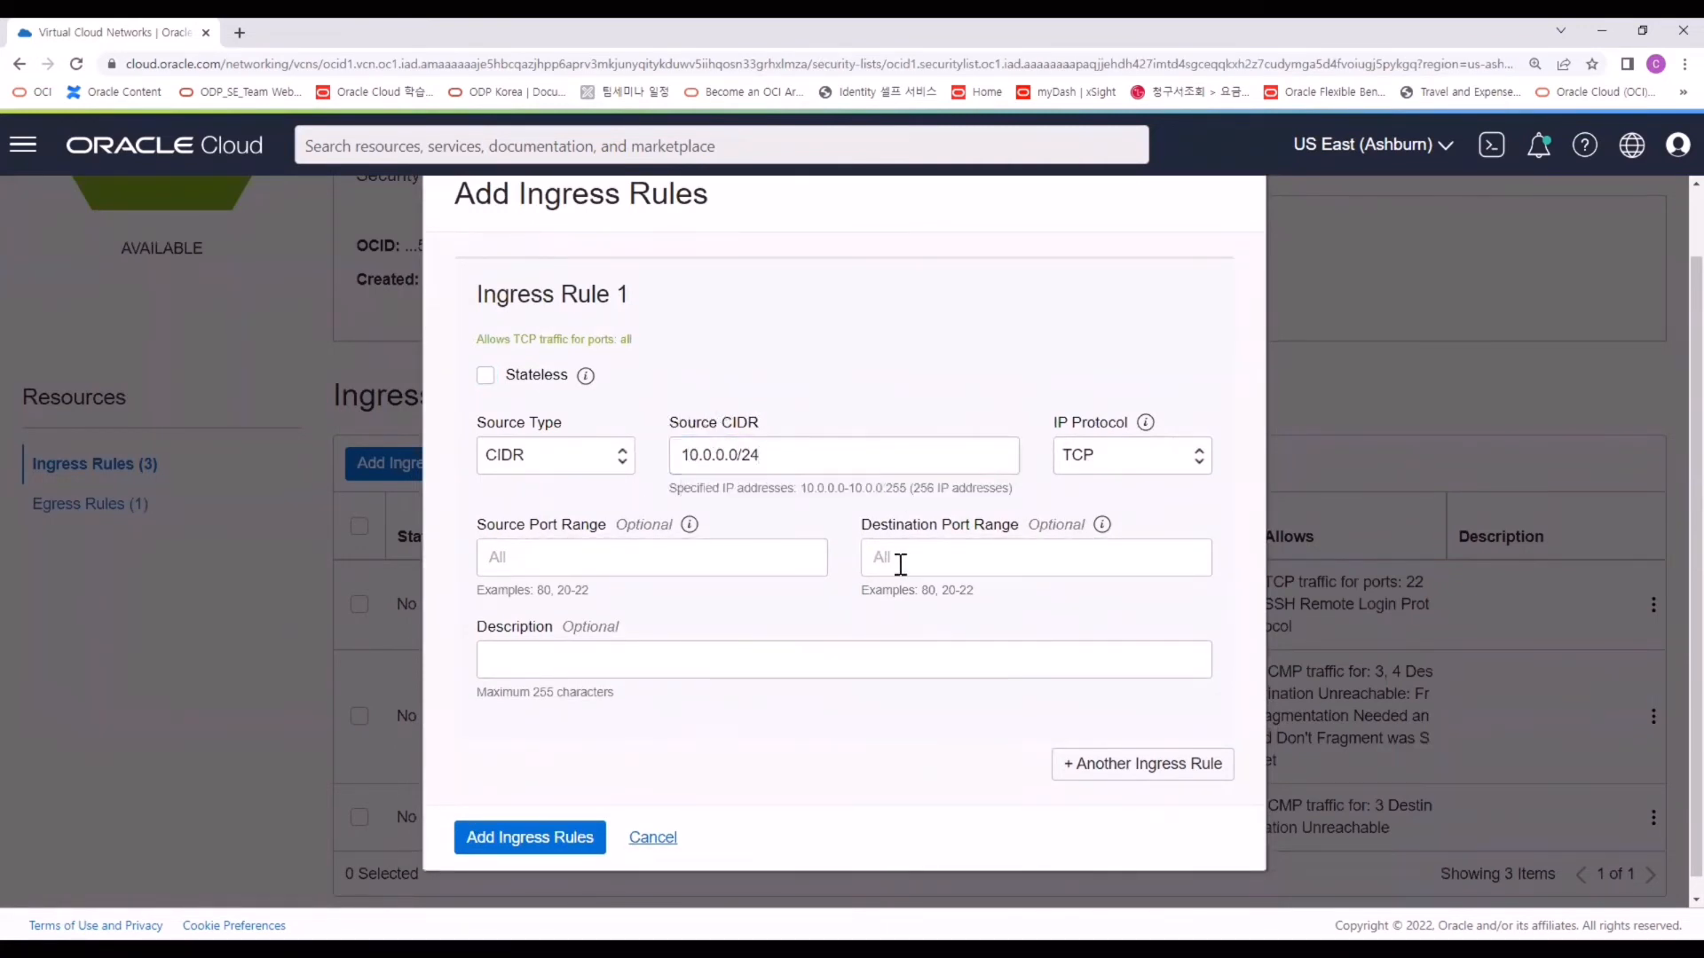
left_click(899, 565)
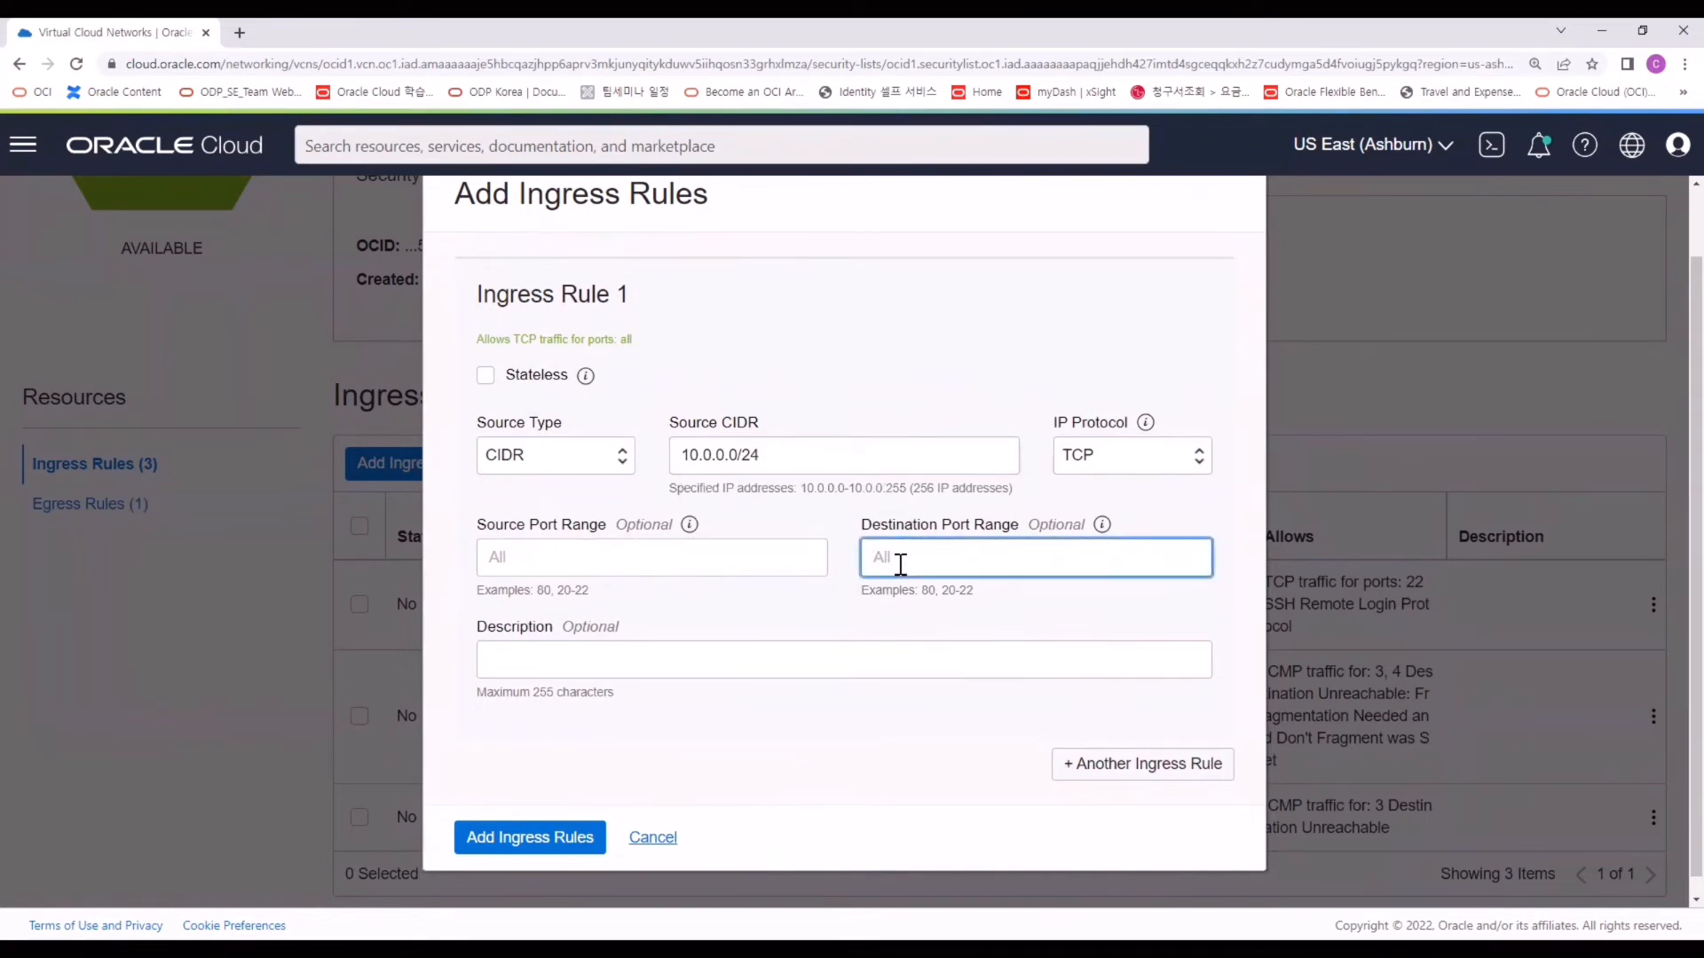
type("1521")
left_click(515, 839)
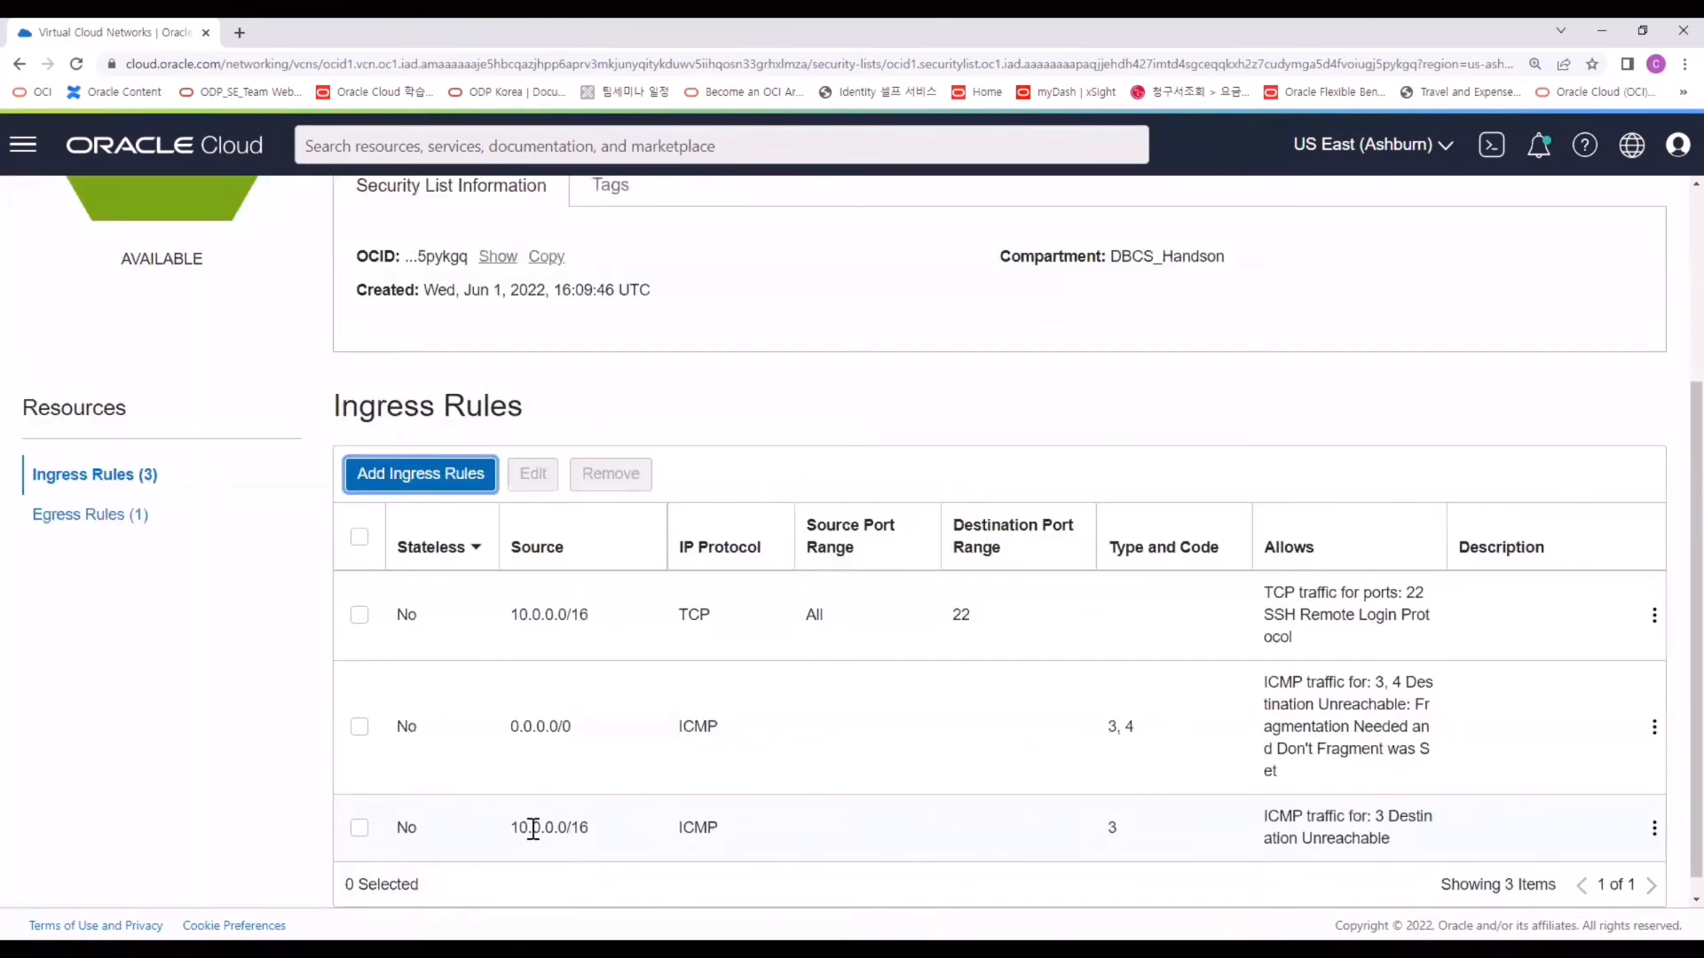
scroll(533, 799, "down", 1)
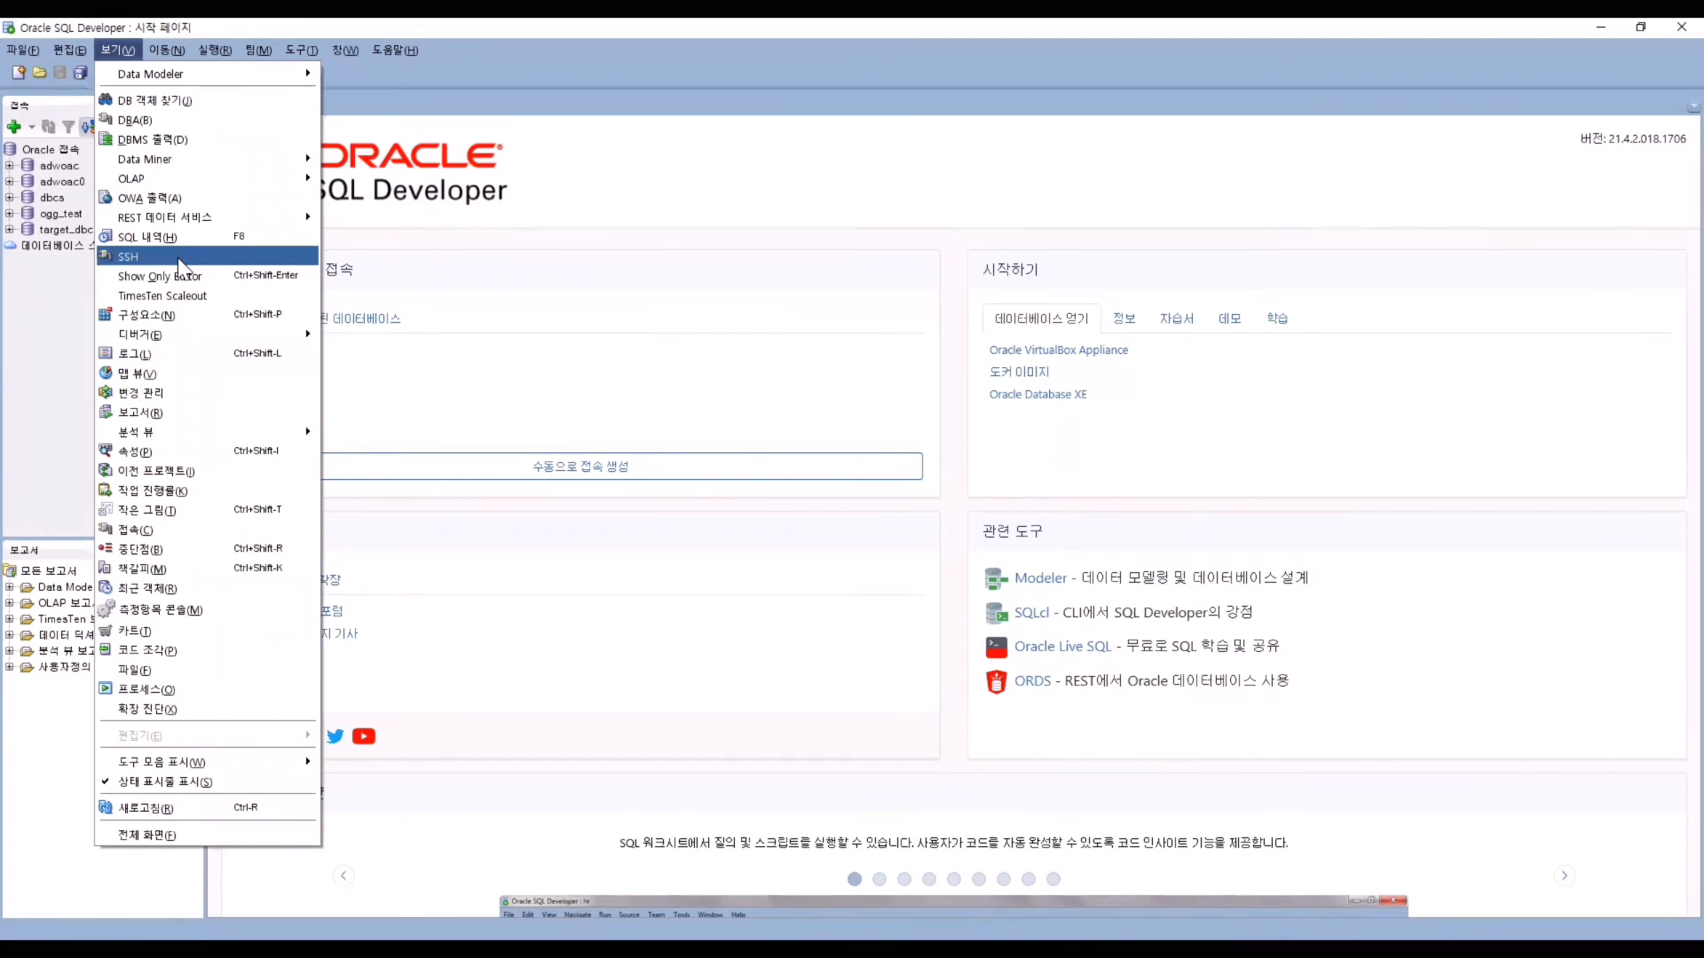
Create a new SSH host named bastion_dbcs at 132.145.179.23 with username opc.
left_click(180, 259)
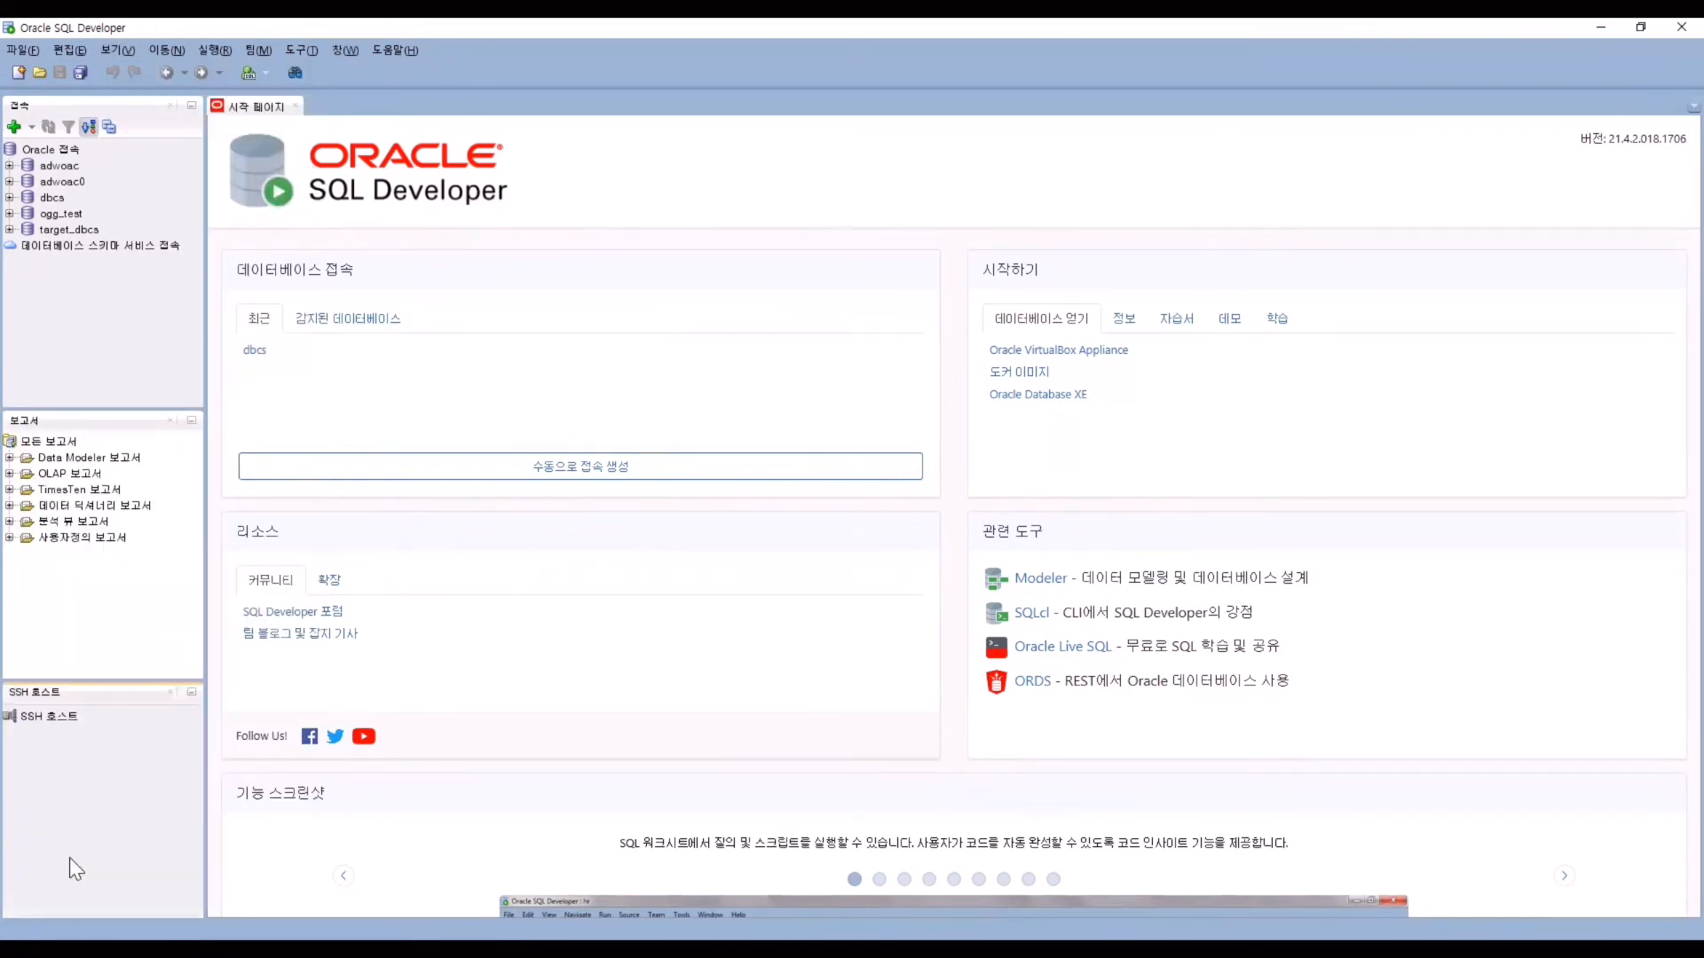
right_click(44, 717)
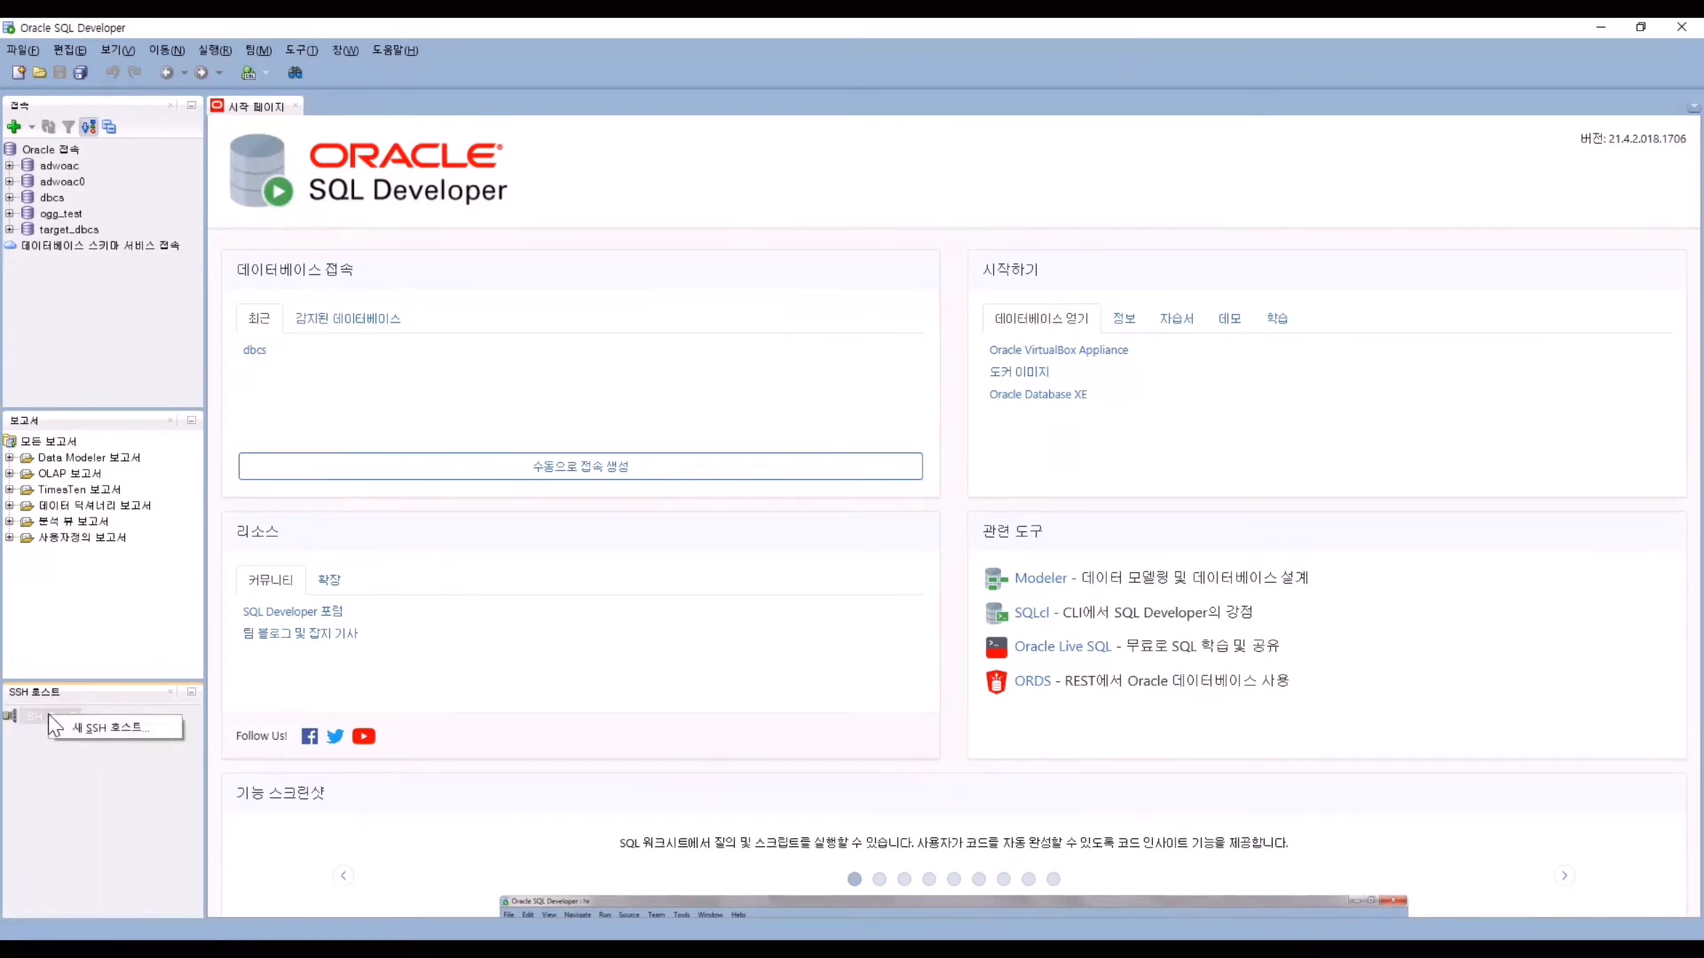
left_click(105, 728)
left_click(879, 352)
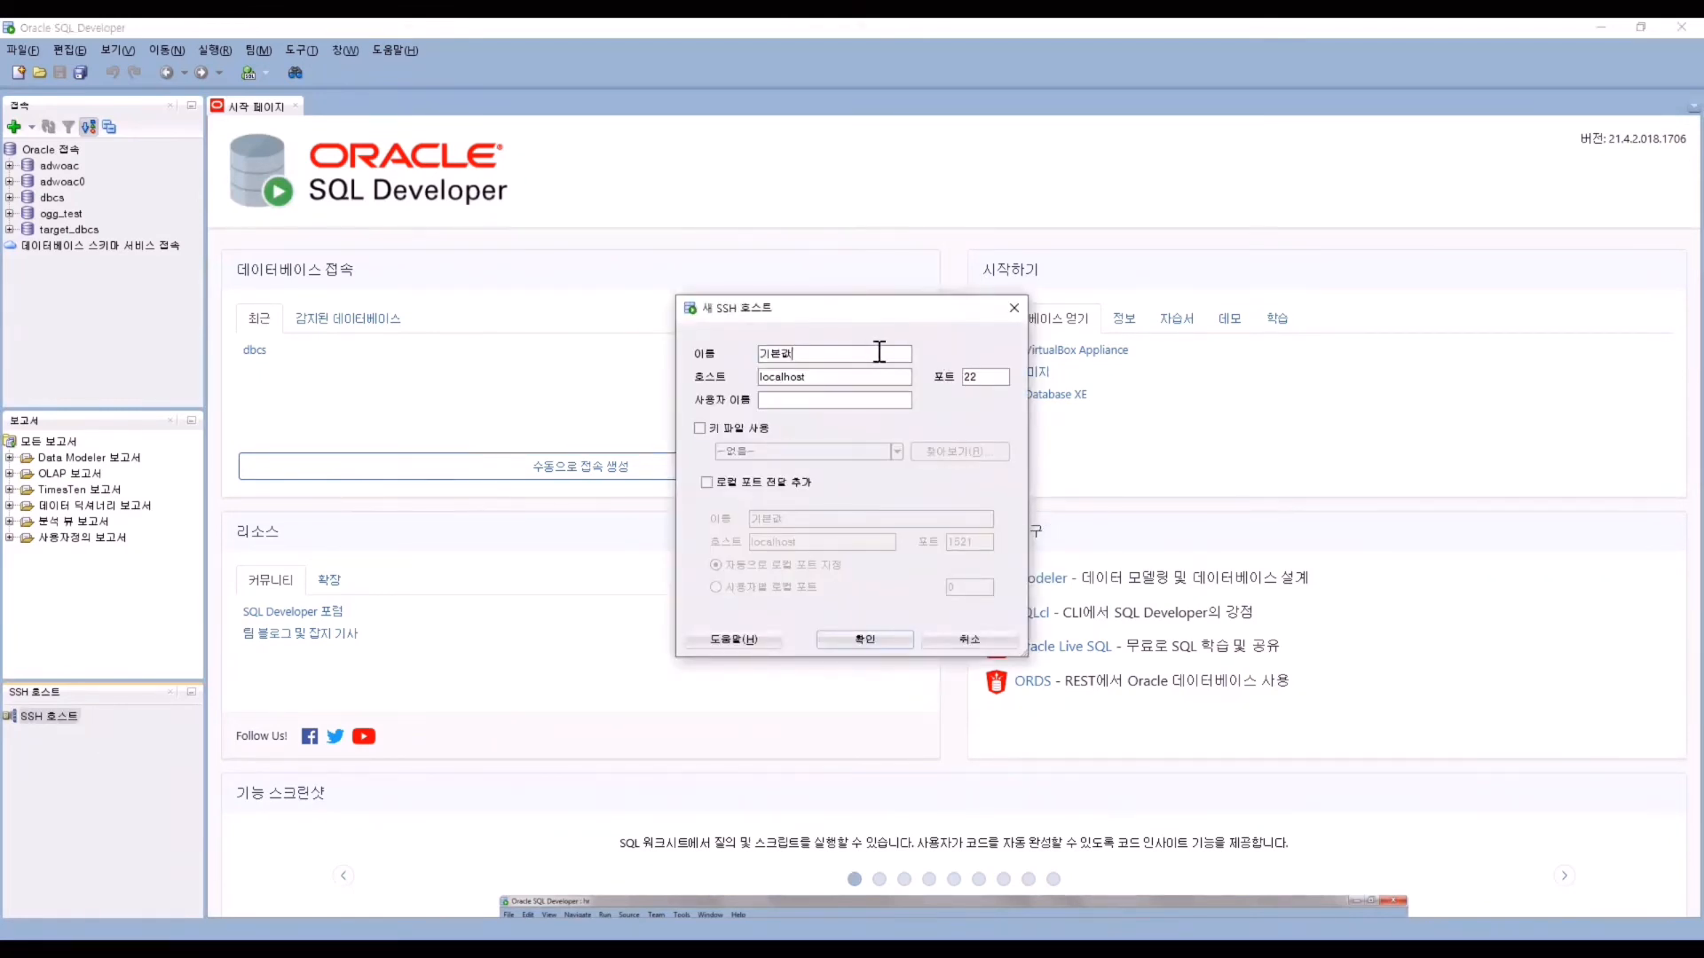
left_click_drag(879, 353, 701, 369)
type("bastion_dbcs")
key("Tab")
key("End")
key("BackSpace")
key("BackSpace")
key("BackSpace")
key("BackSpace")
key("BackSpace")
key("BackSpace")
key("BackSpace")
key("BackSpace")
key("BackSpace")
type("132.145.179.23")
left_click(776, 399)
type("opc")
Enable key-file login for bastion_dbcs using the bastion private key file.
left_click(738, 433)
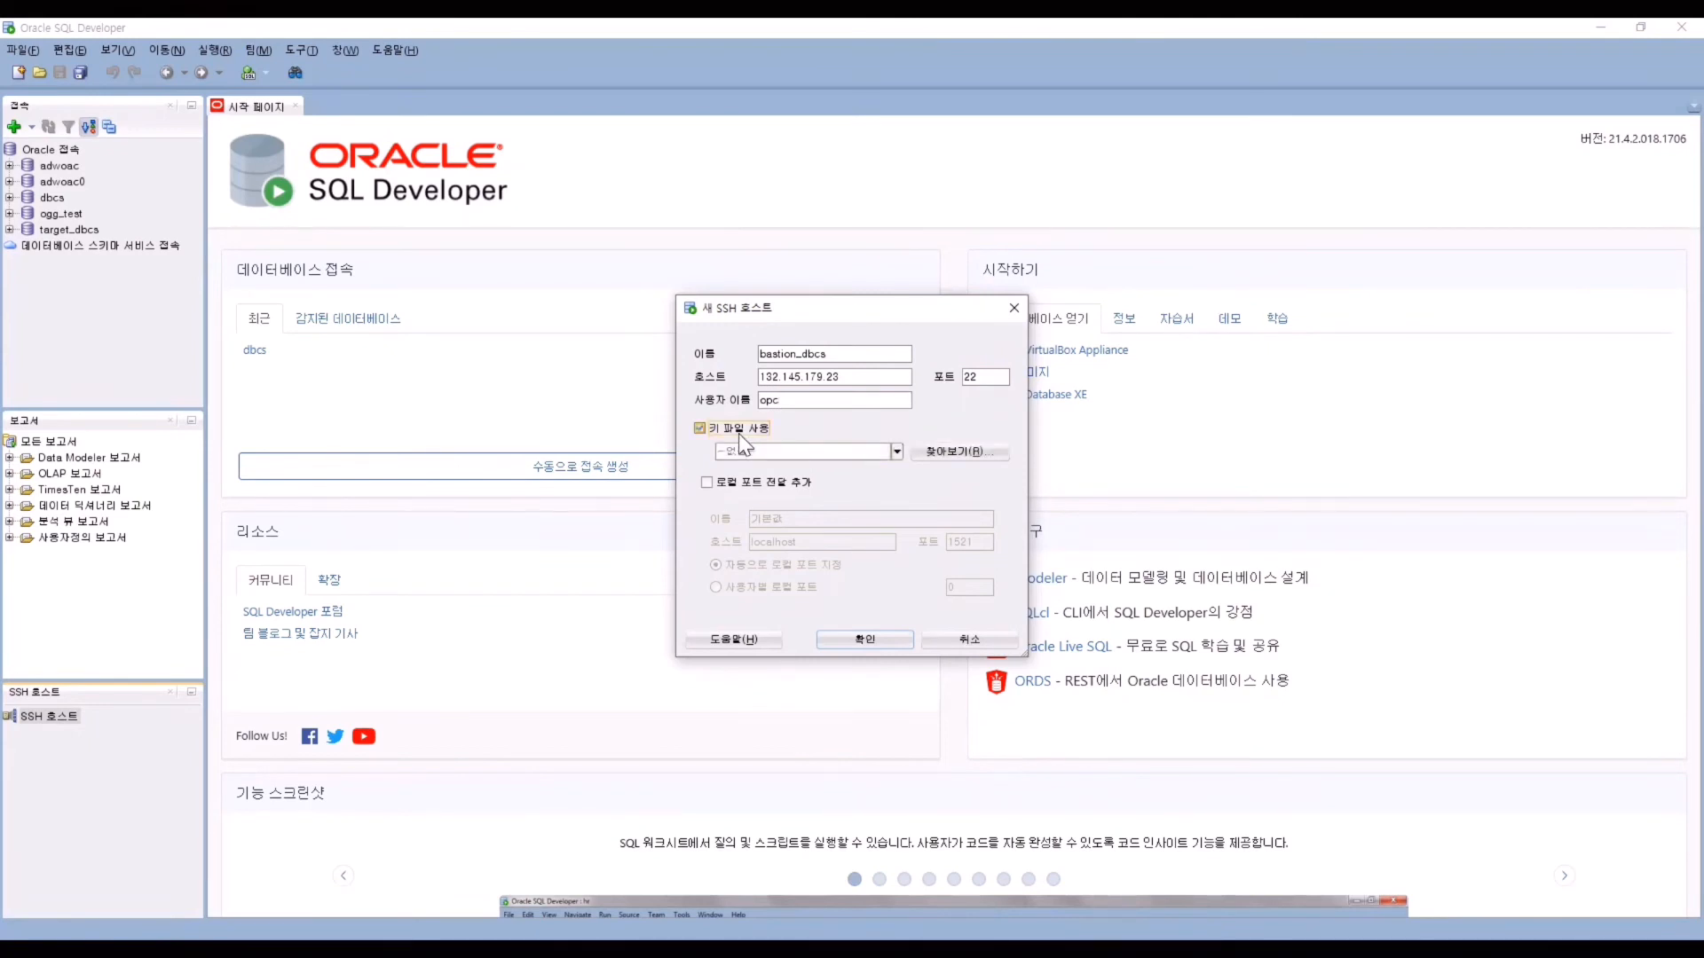
left_click(937, 454)
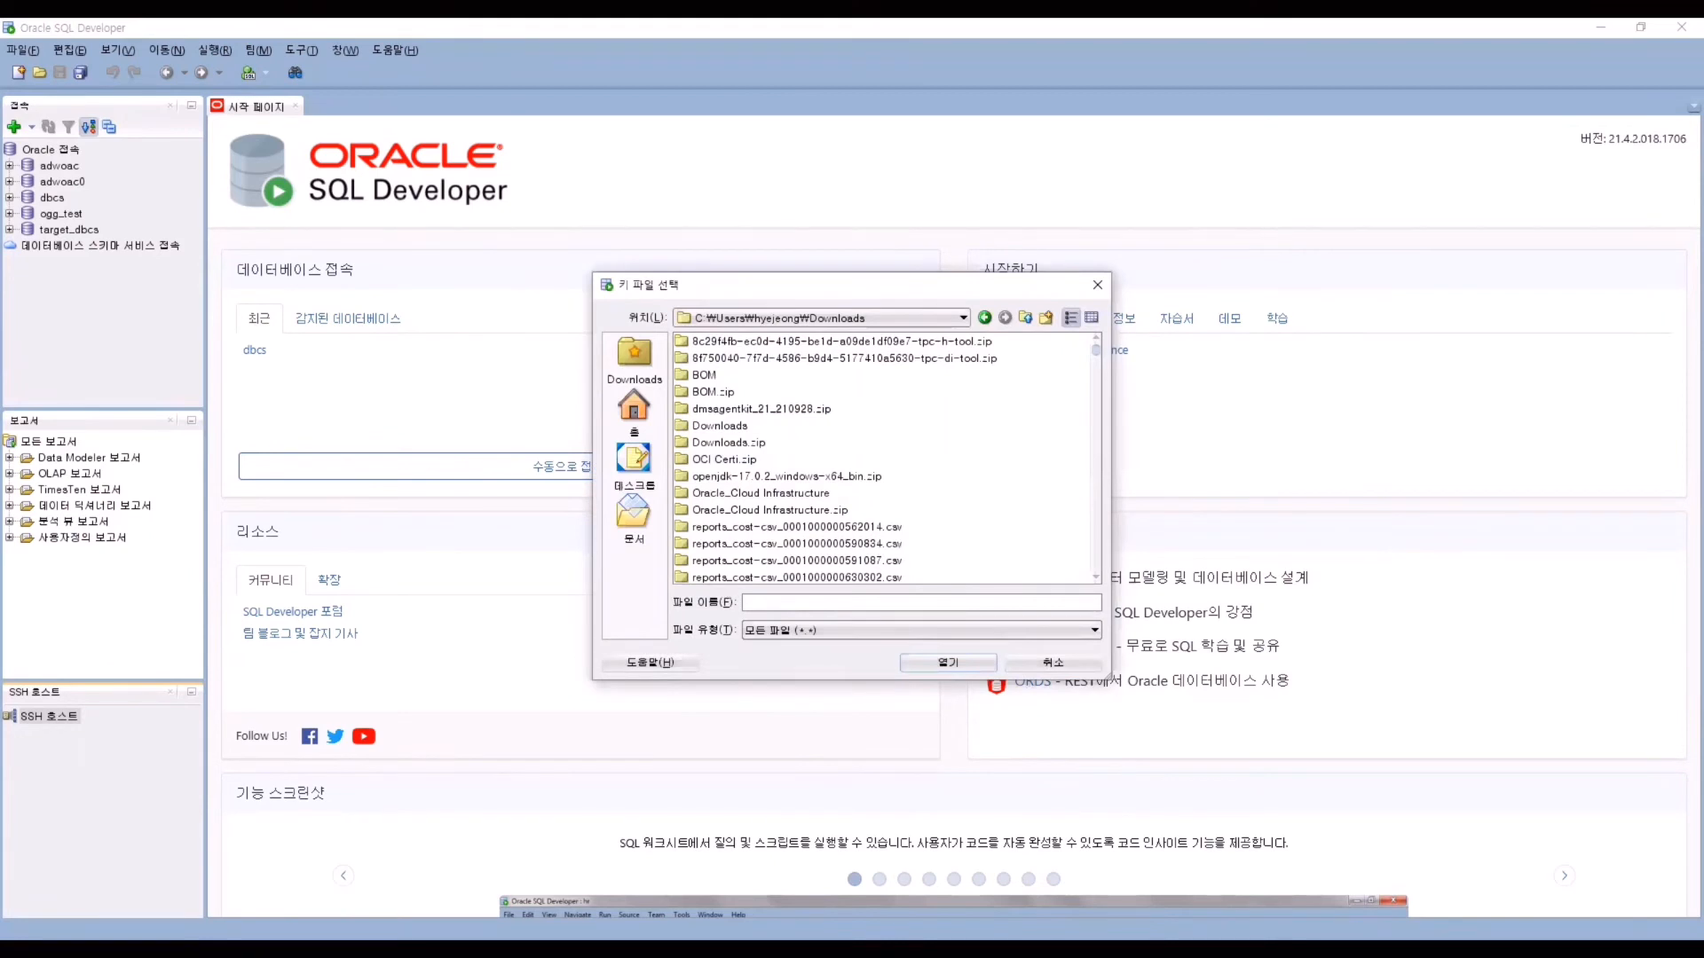
type("ssh-key-2022-06-01_bastion.key")
left_click(802, 618)
left_click(939, 661)
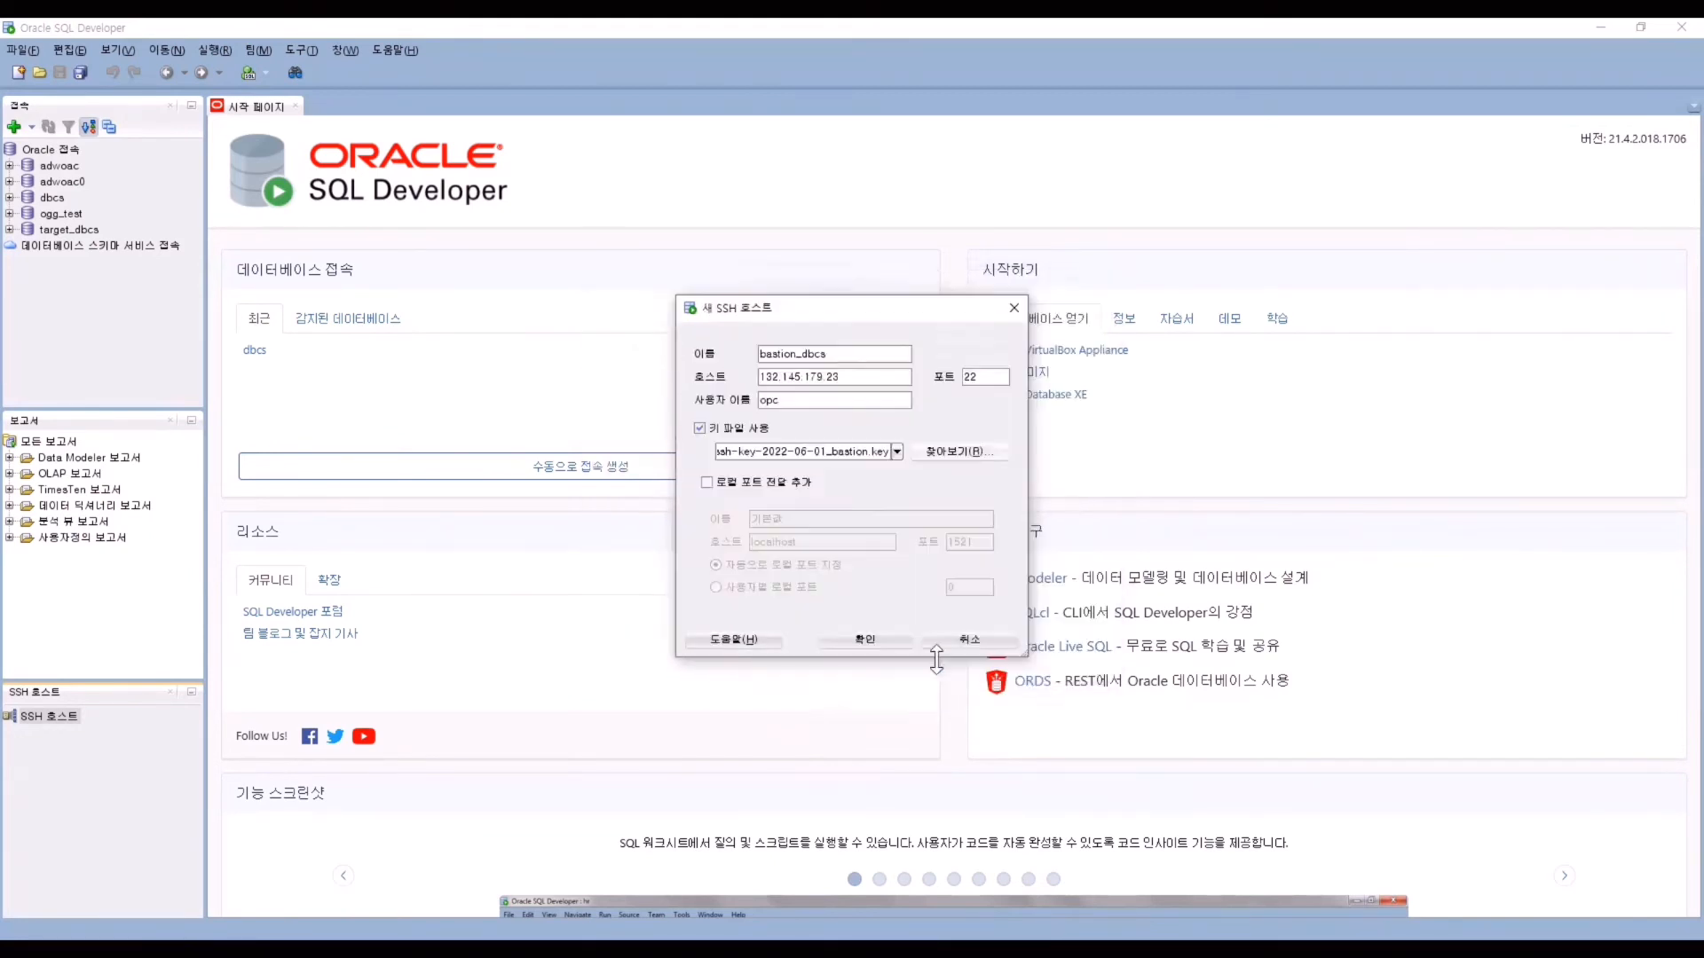
Add local port forward dbcs to 10.0.1.151 on local port 1521 and save the host.
left_click(726, 482)
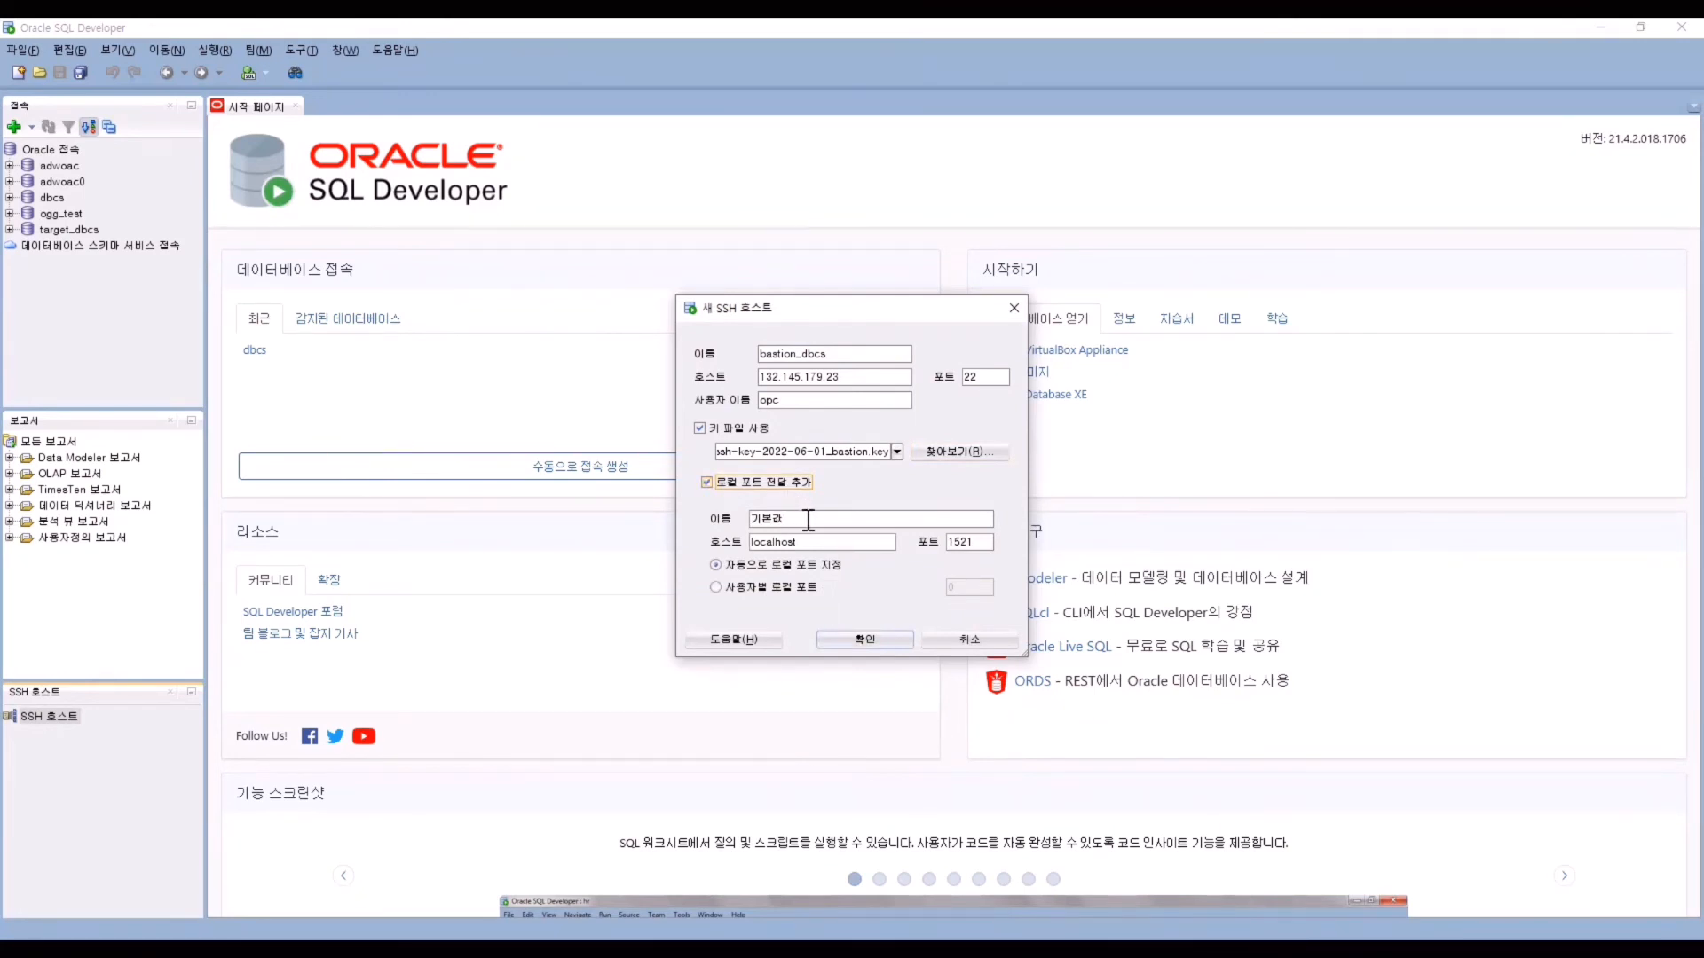
key("Tab")
type("dbcs")
key("Tab")
type("10.0.1.151")
left_click(770, 587)
left_click(969, 587)
type("1521")
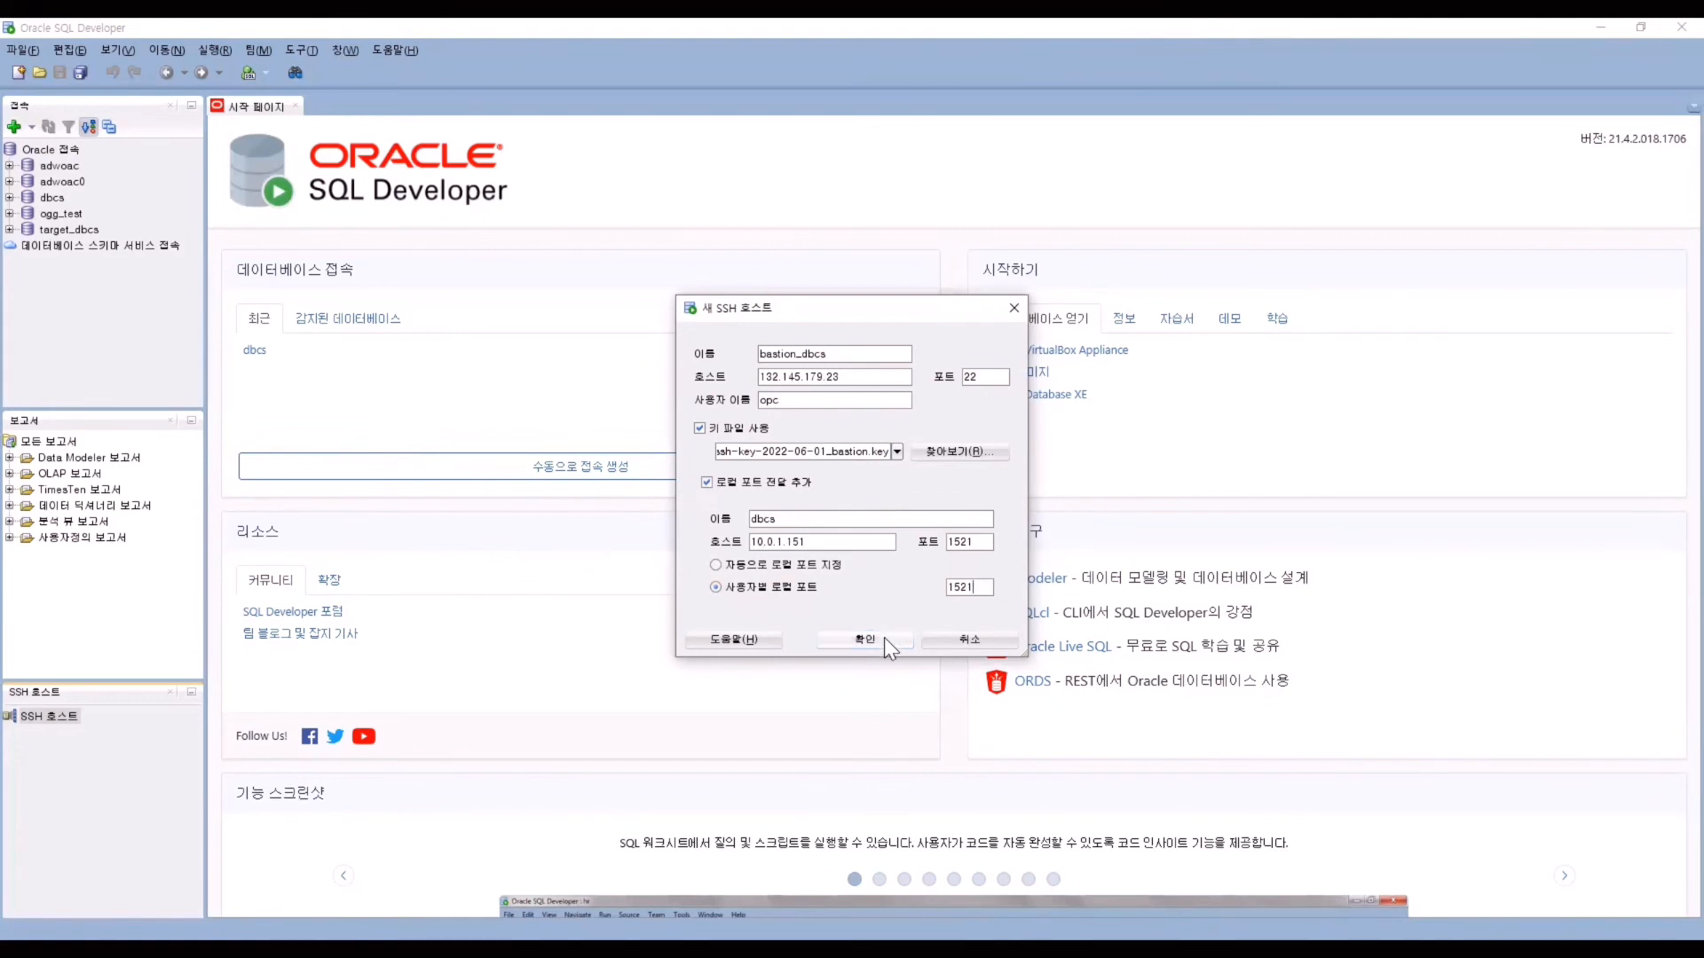
left_click(884, 638)
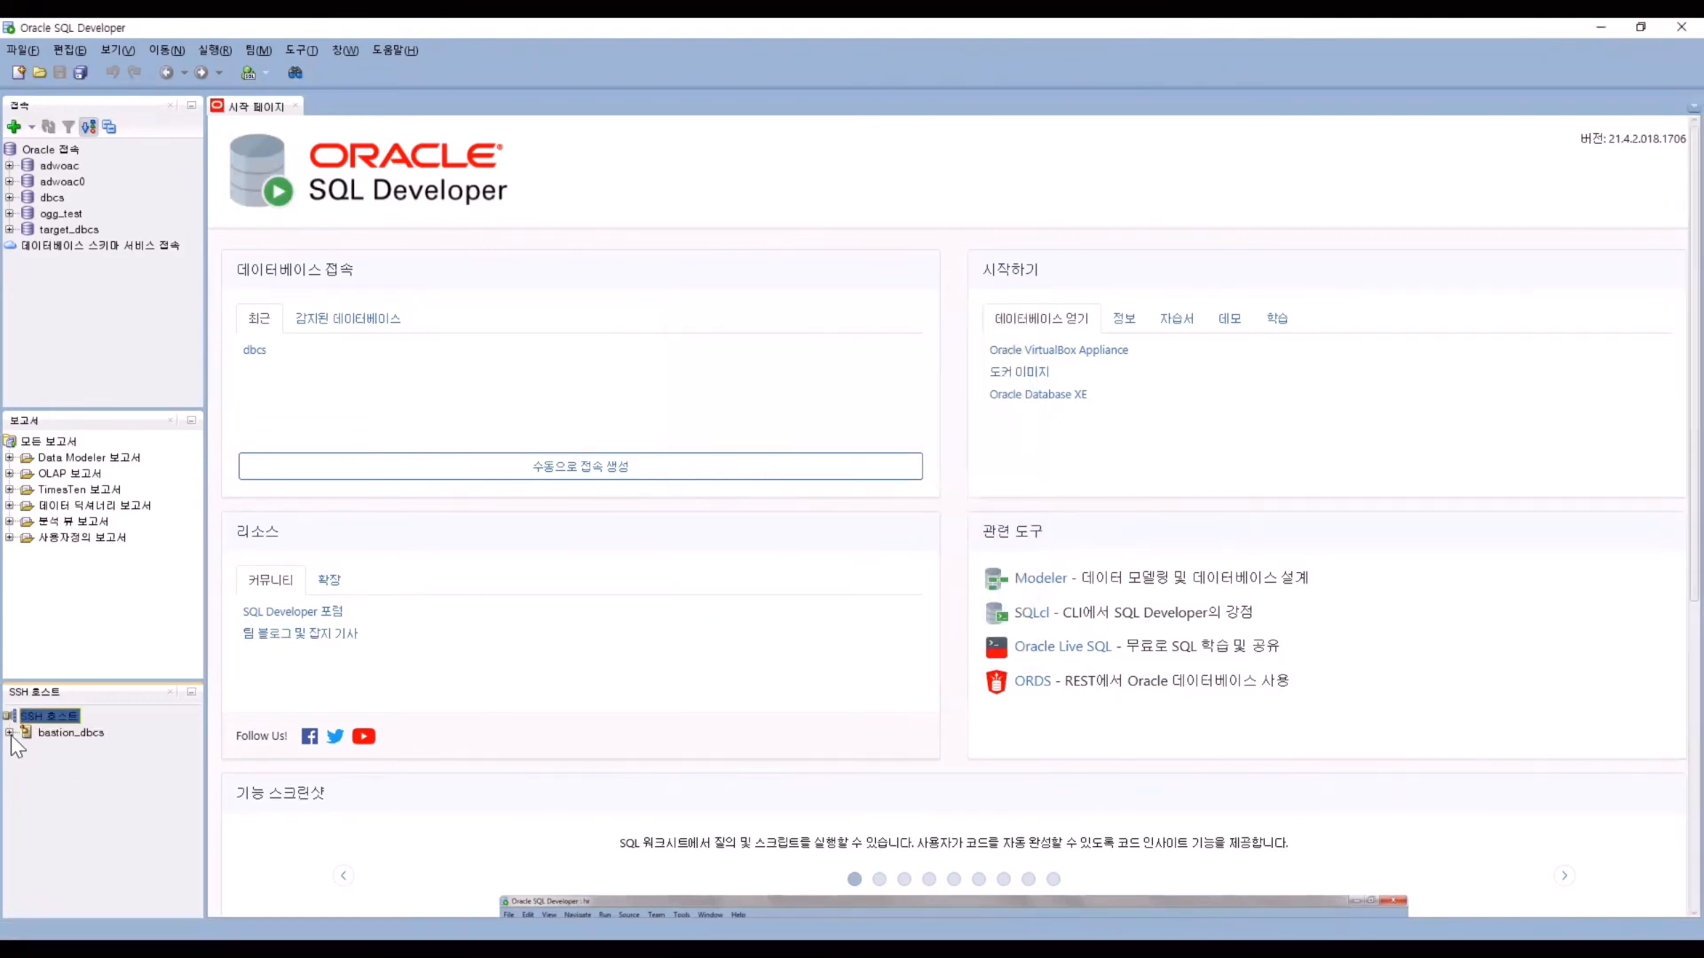
Test the bastion_dbcs connection and dismiss the success message.
right_click(98, 730)
left_click(124, 788)
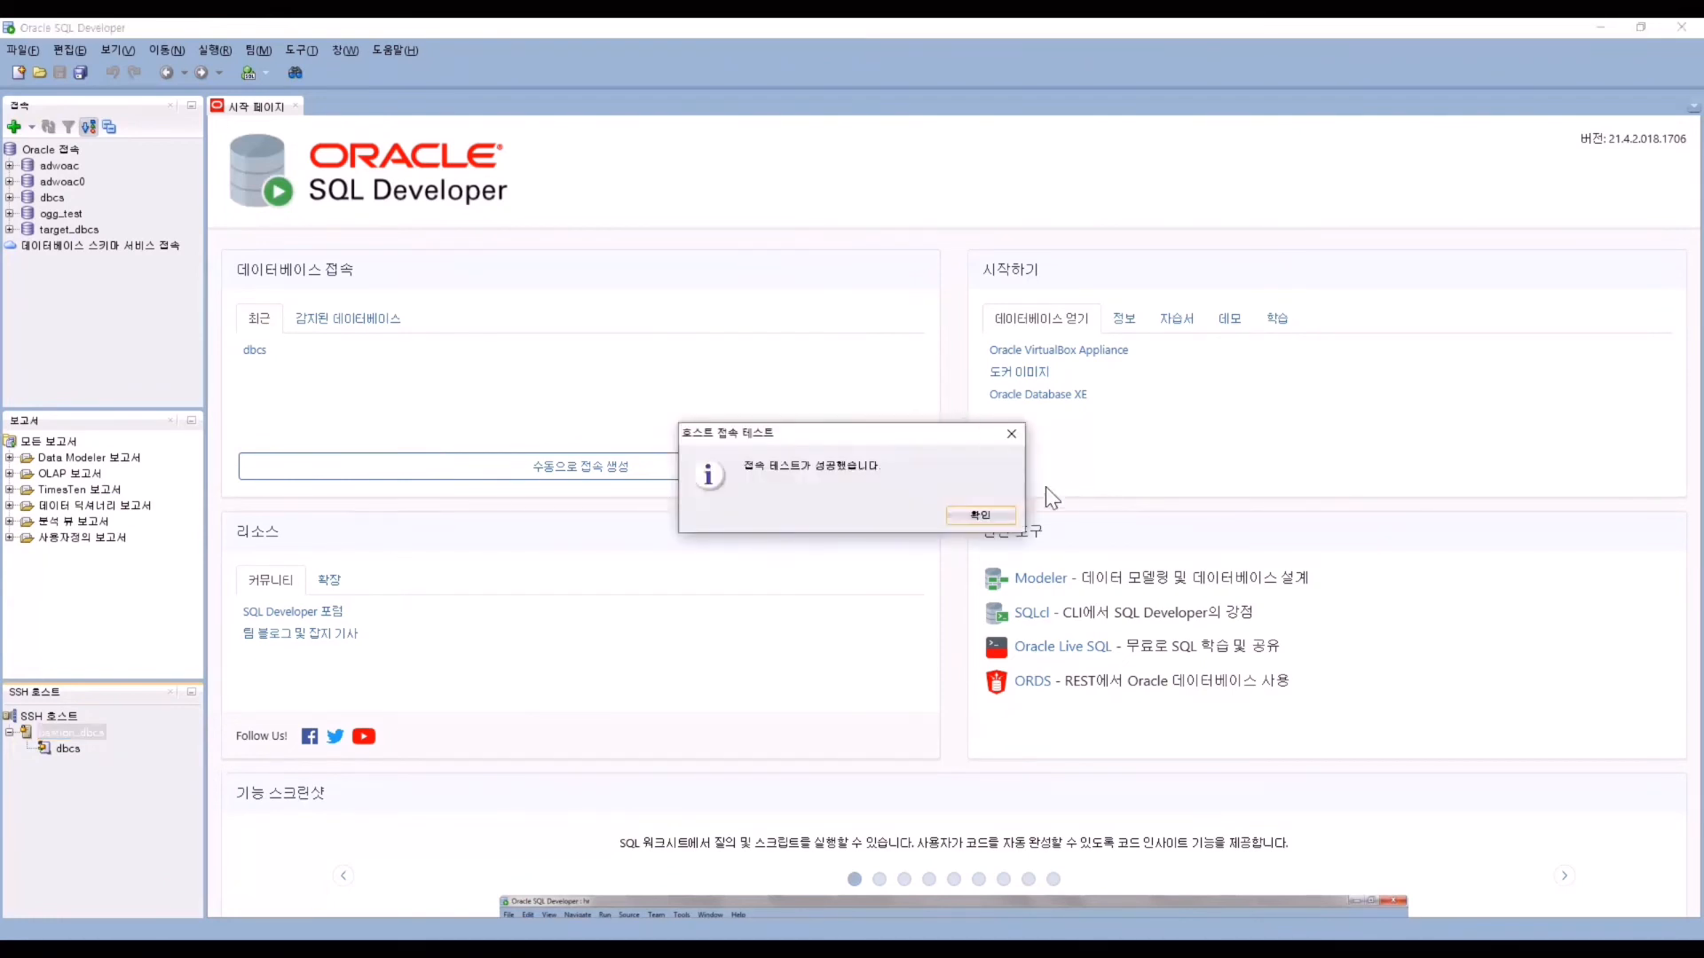
left_click(980, 515)
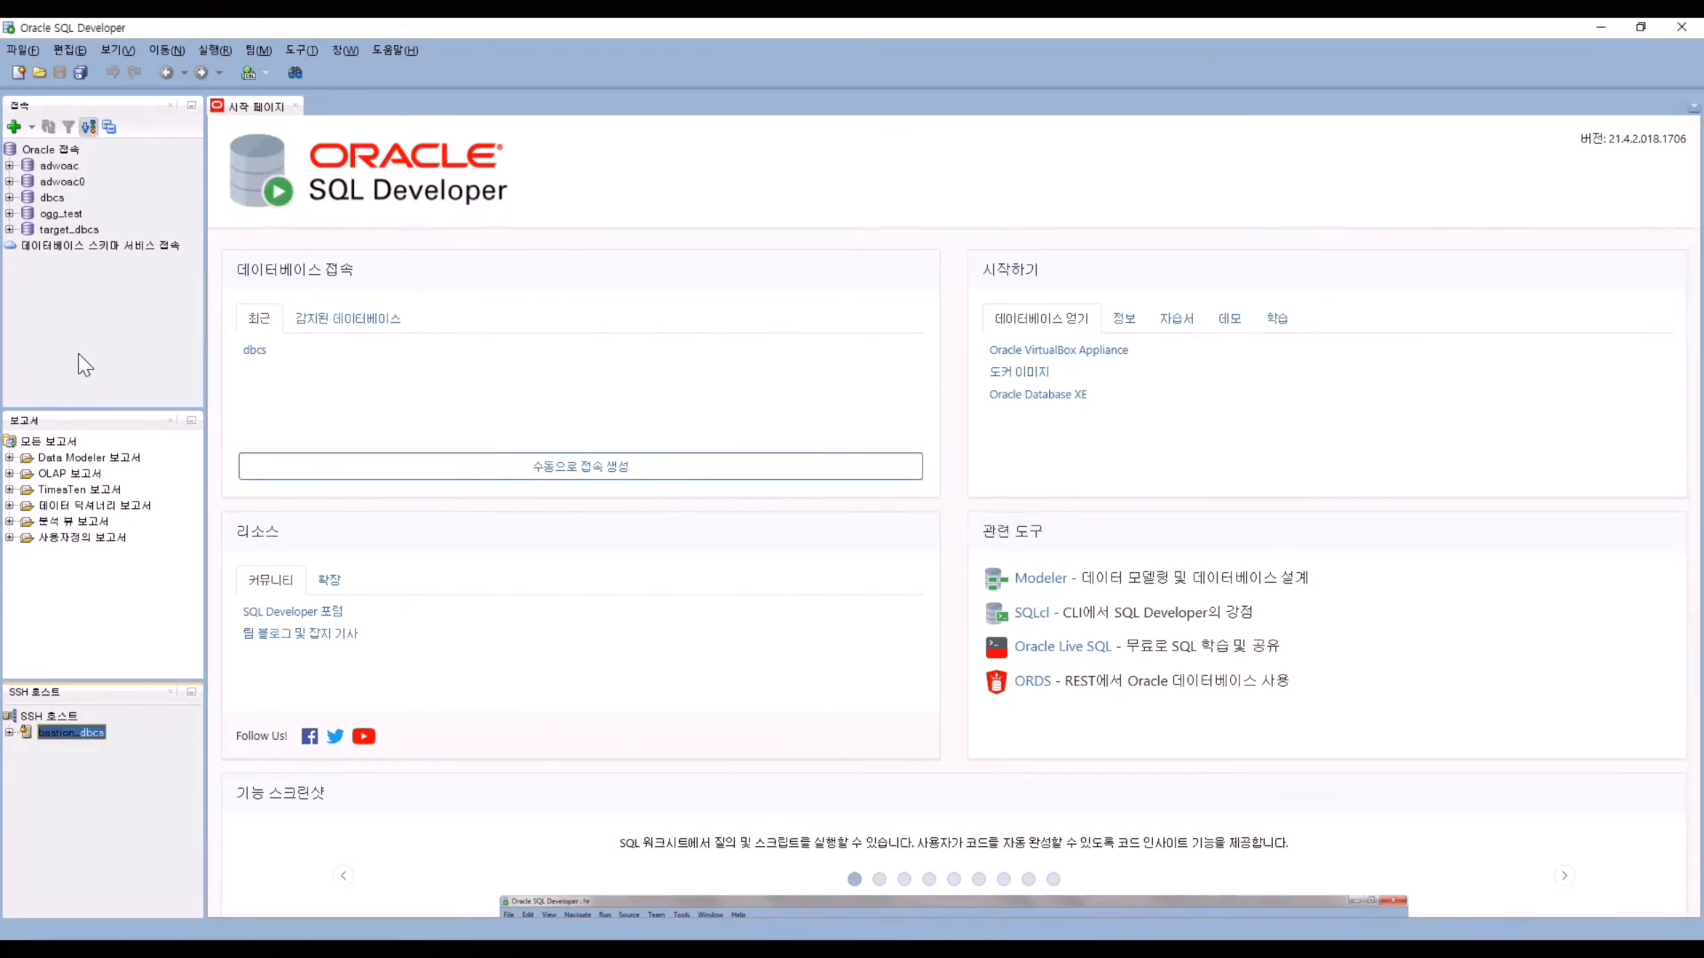
Start a new connection named TEST_DBCS with user sys and enter the account password.
left_click(14, 129)
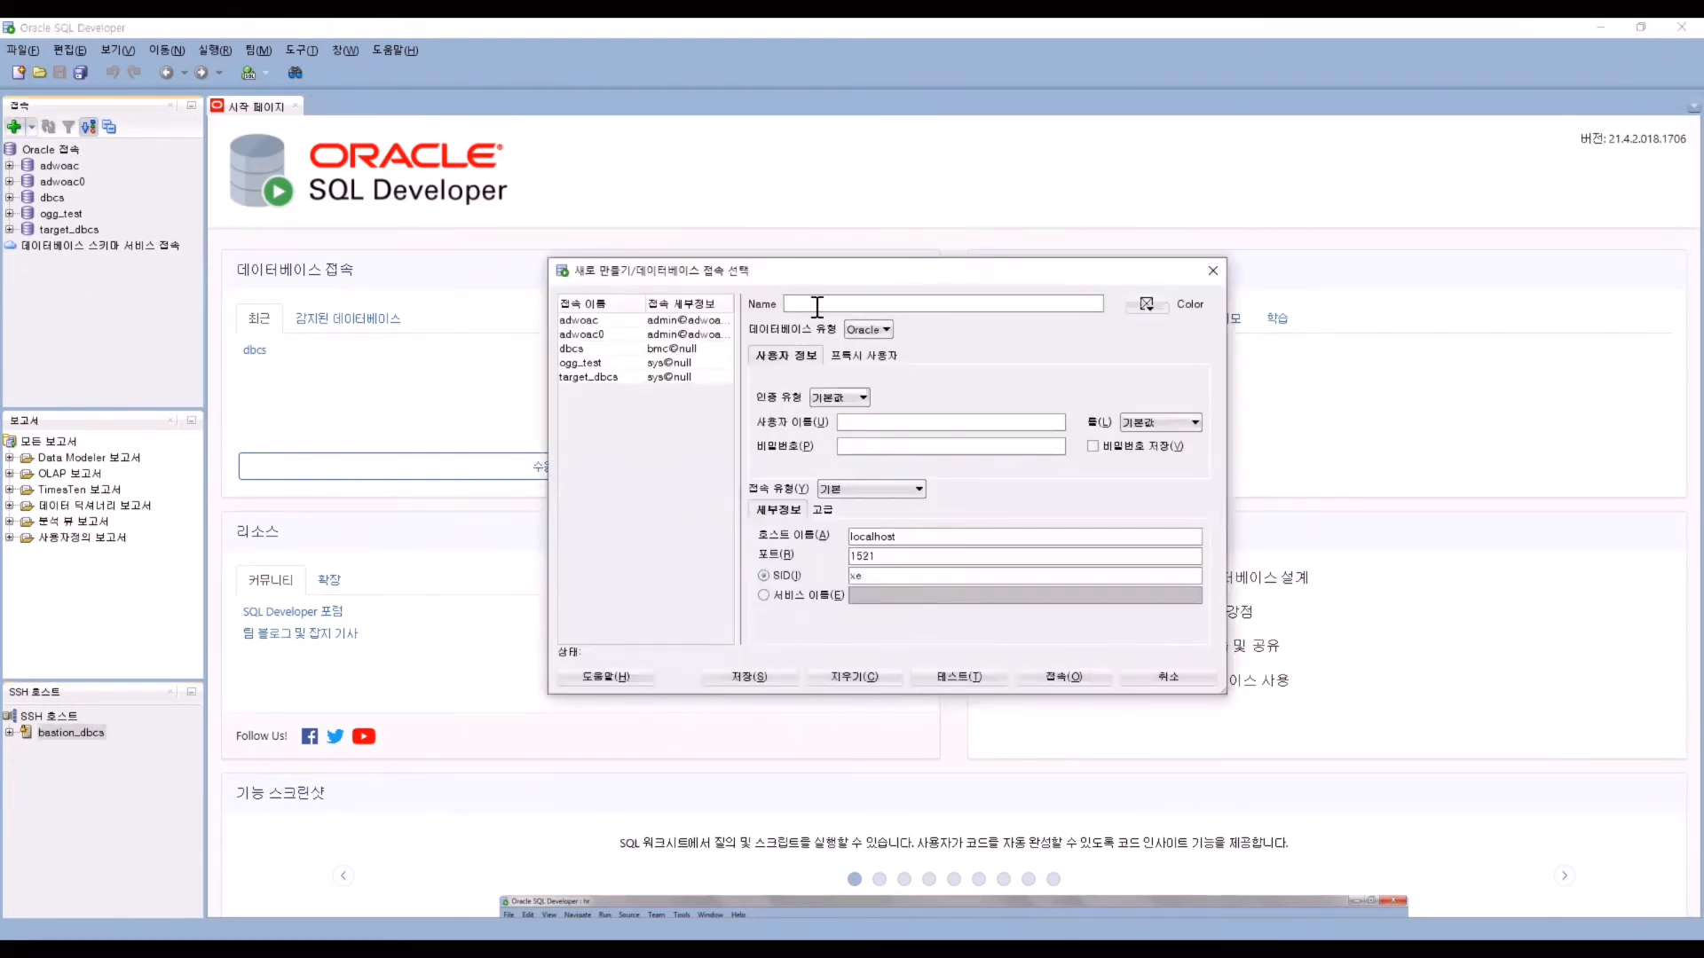
key("Tab")
key("Tab")
Set connection type SSH with the dbcs port forward and paste the database service name.
left_click(830, 489)
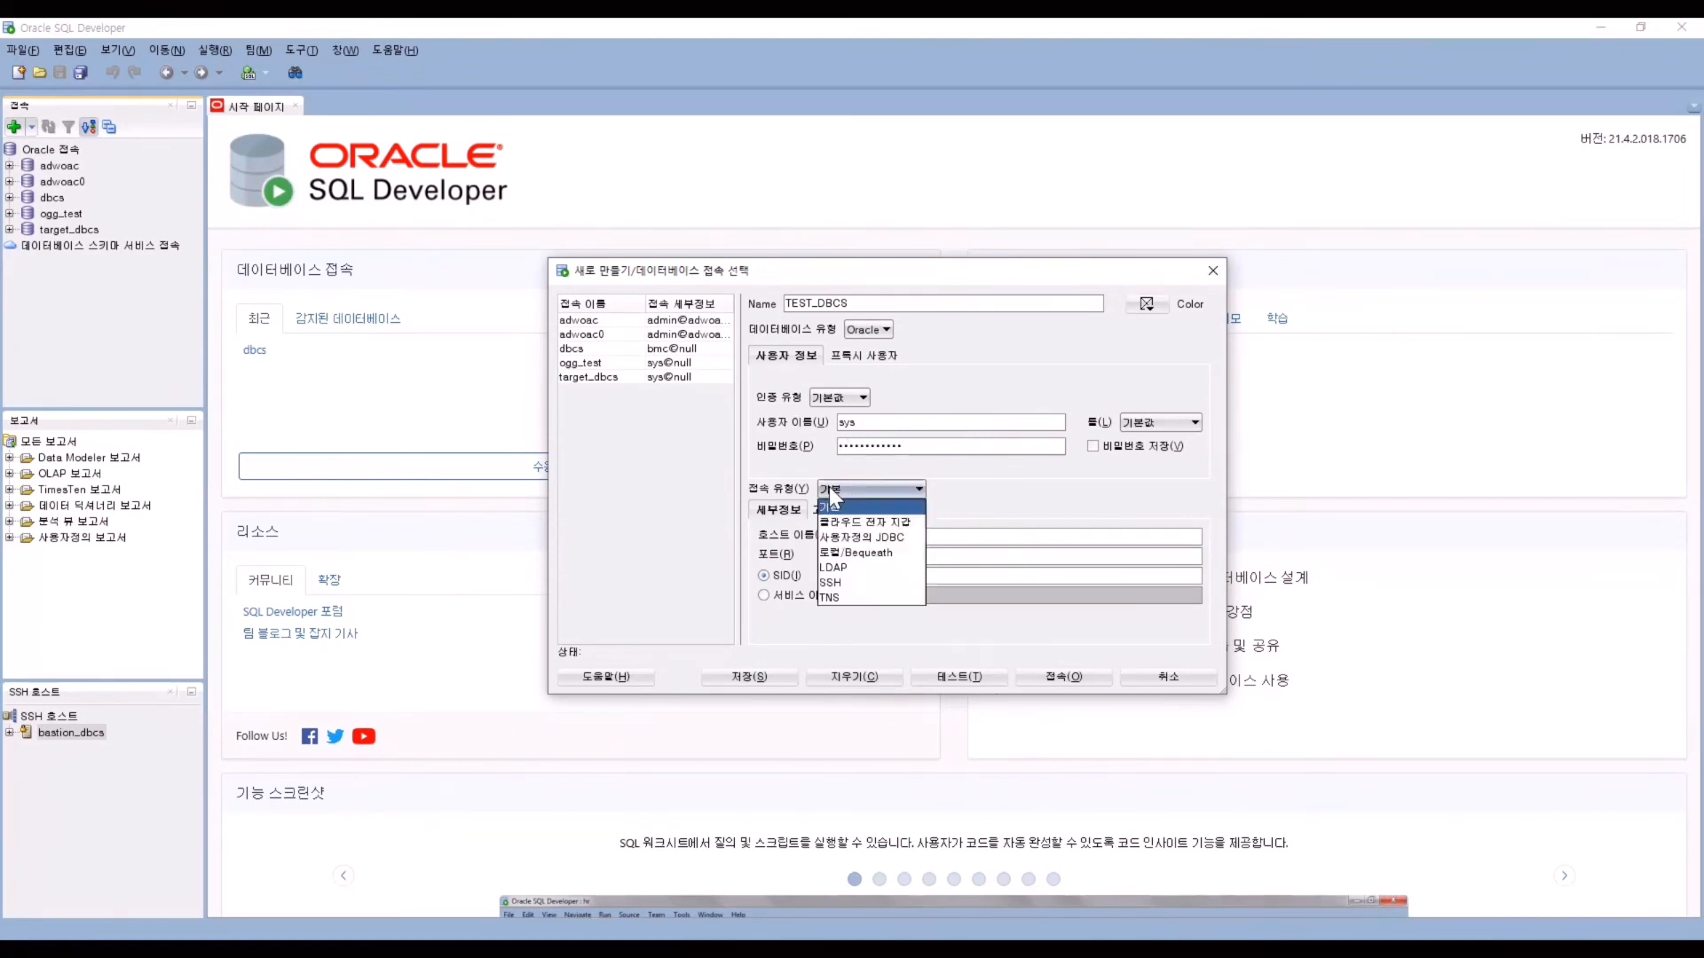
left_click(869, 584)
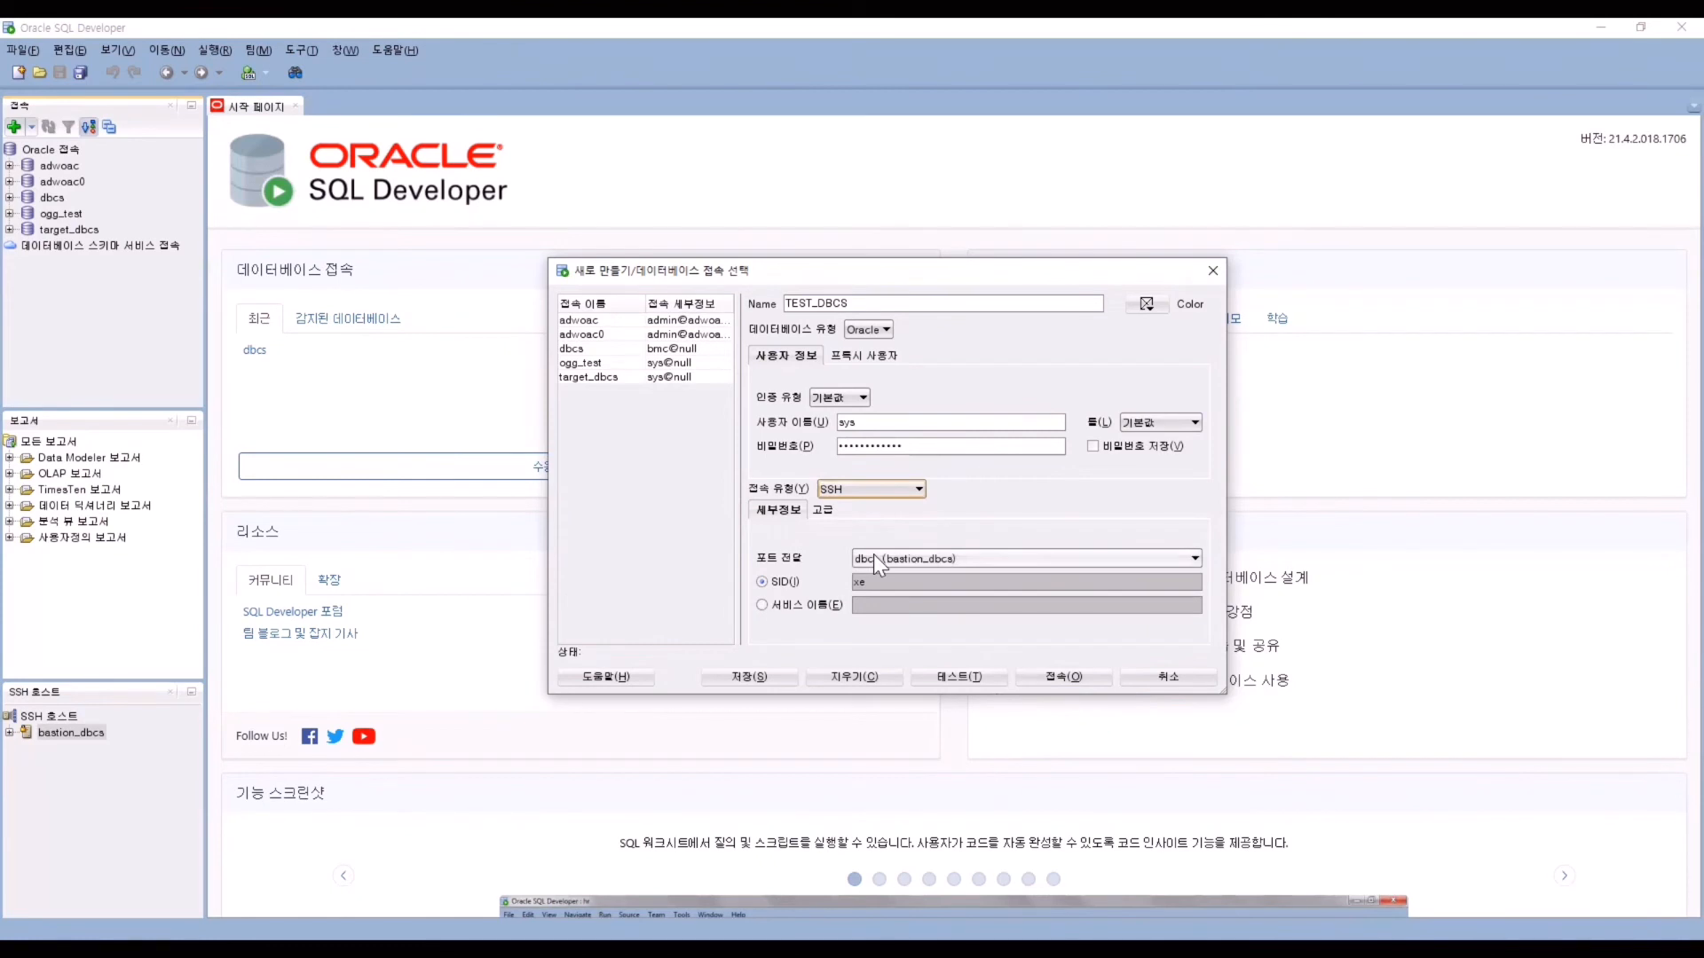
left_click(875, 551)
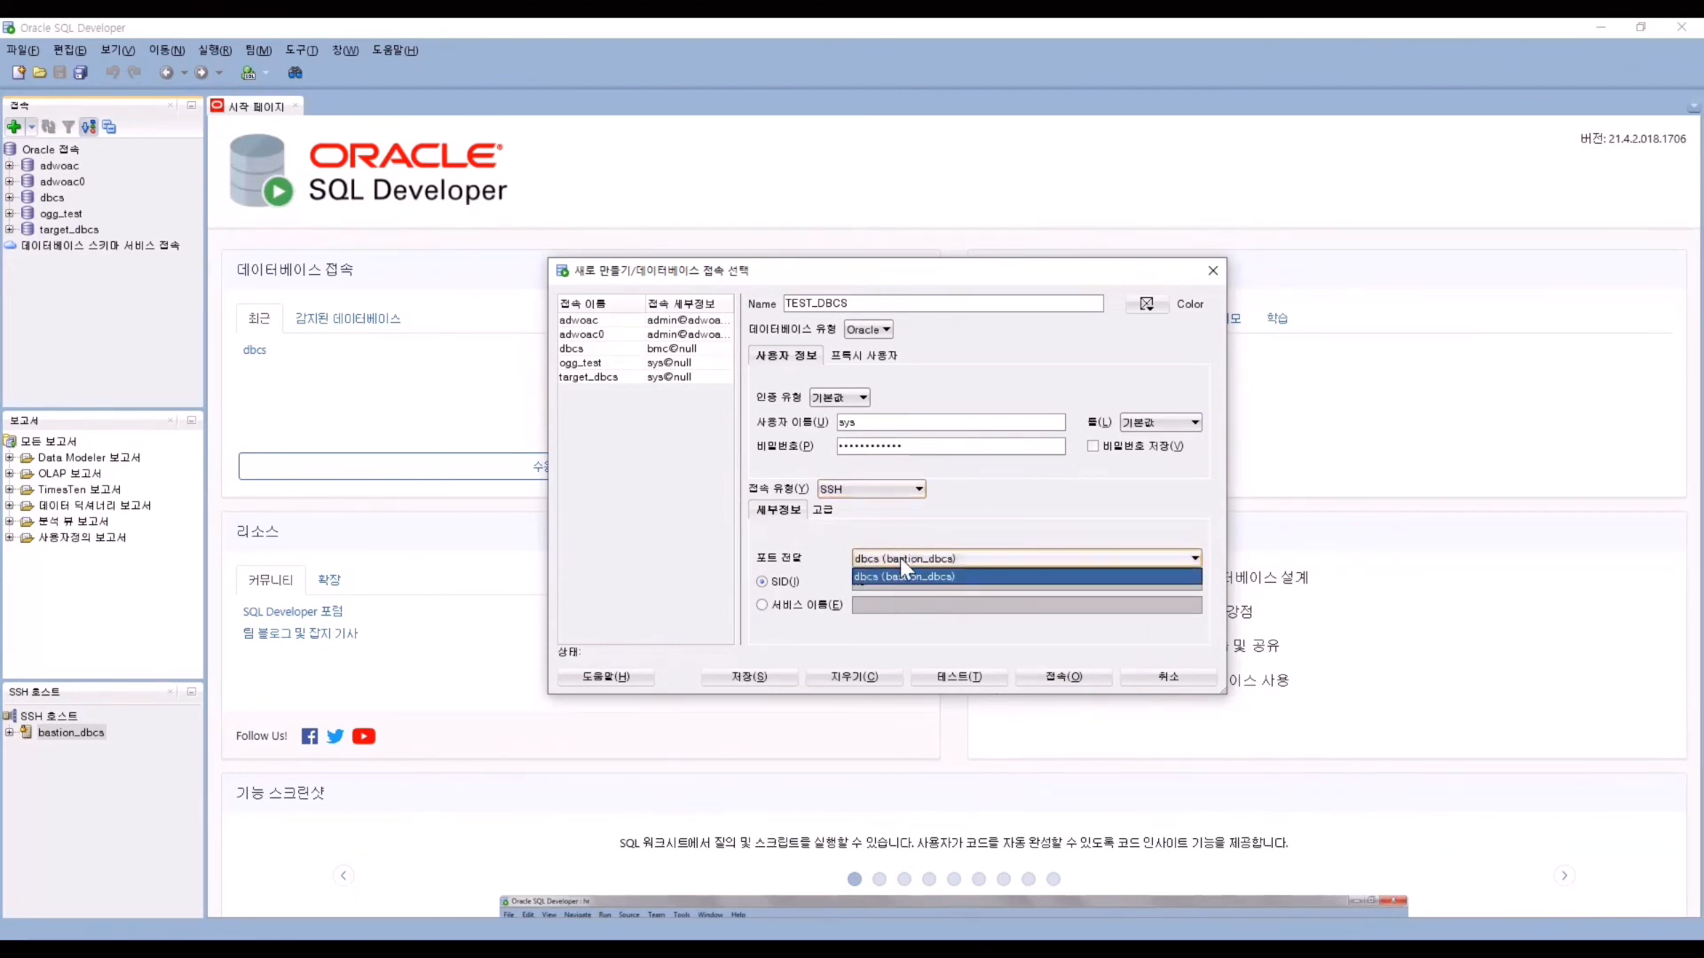
left_click(814, 606)
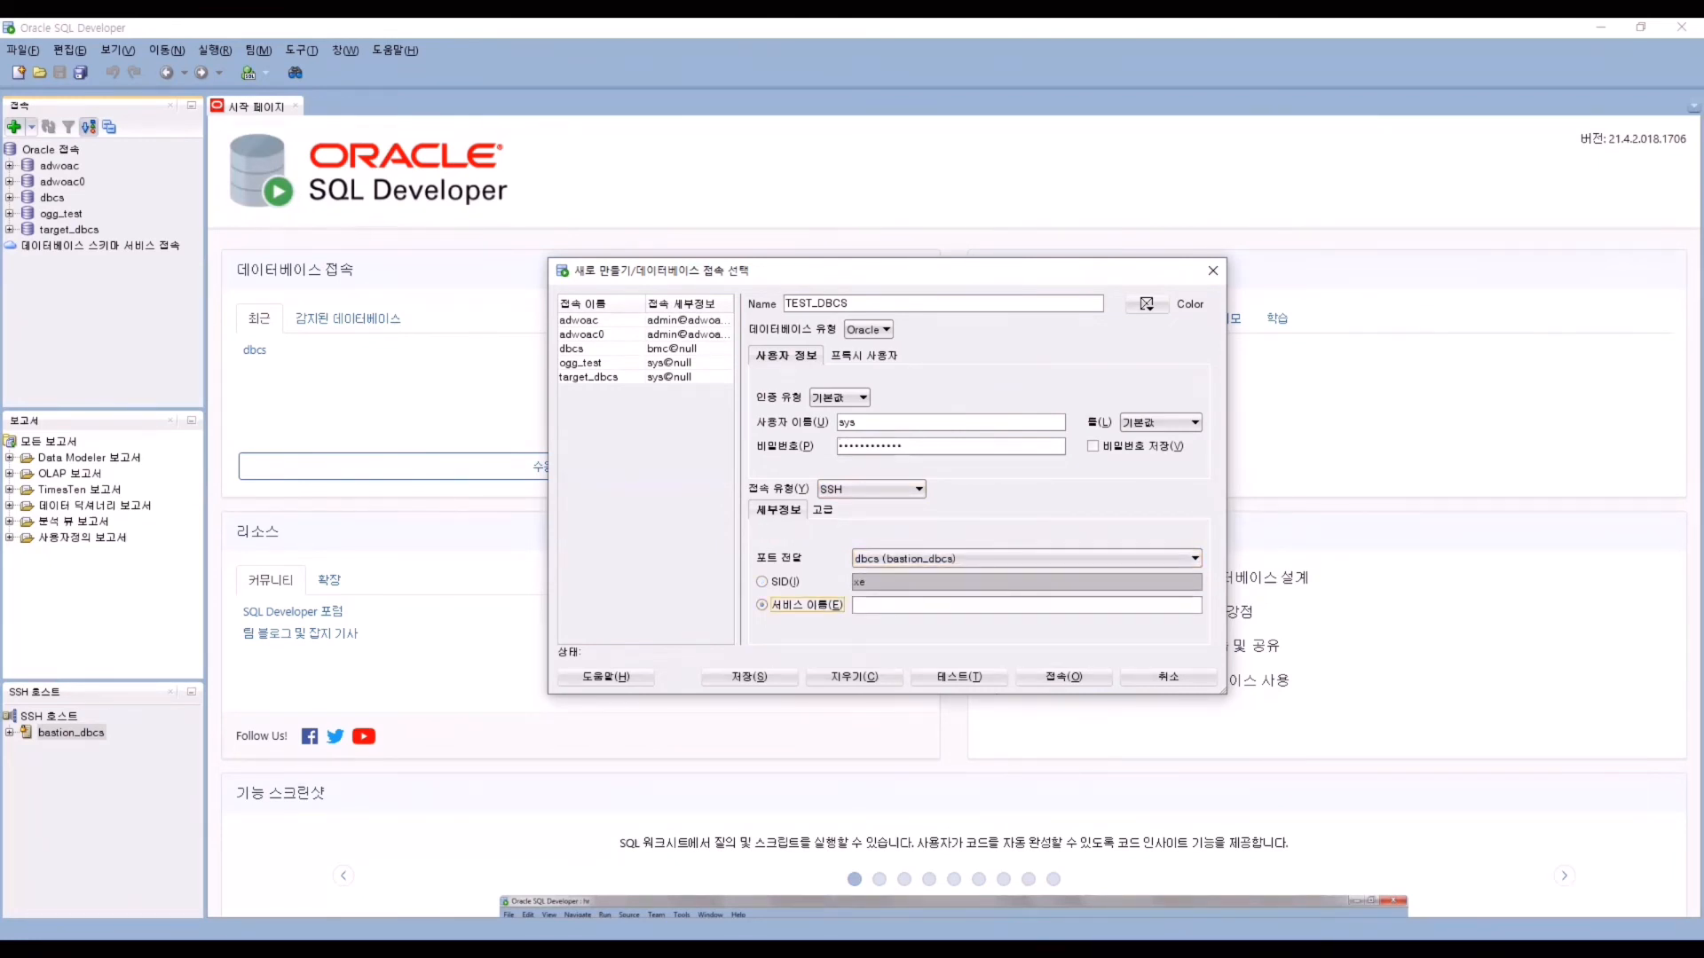
left_click(950, 602)
type("TESTDBCS_iad1g4.sub06011609311.dbcsvcn.oraclevcn.com")
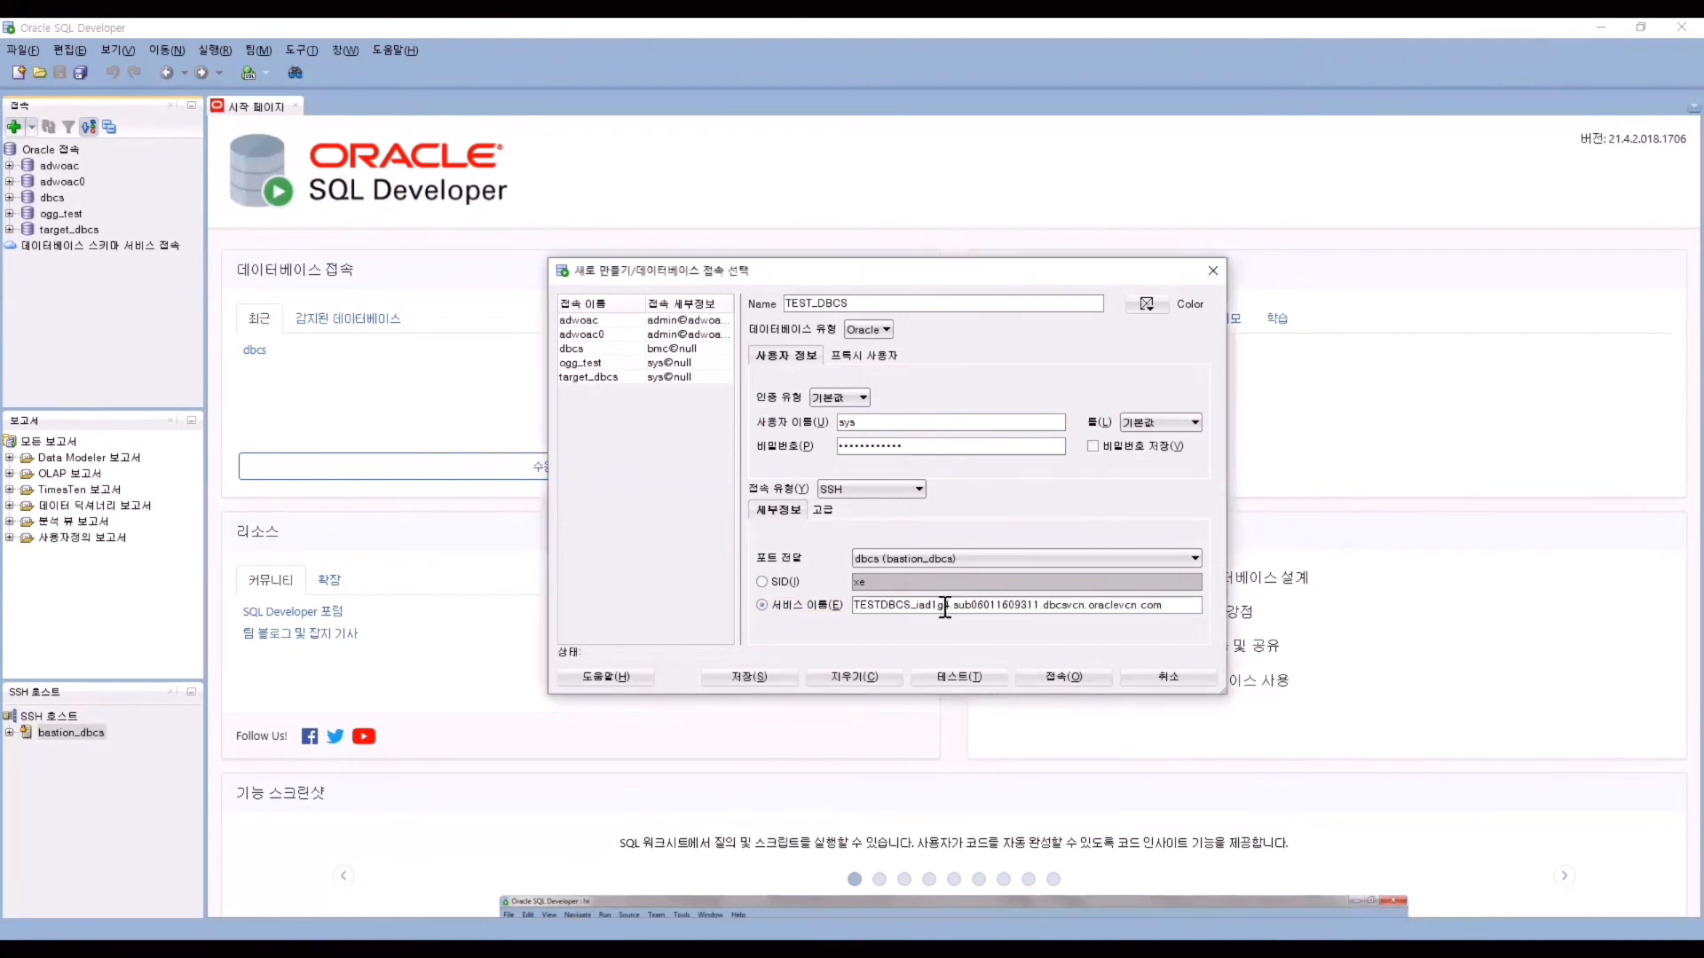
Connect to the database, retrying with the SYSDBA role after the first attempt.
left_click(1104, 680)
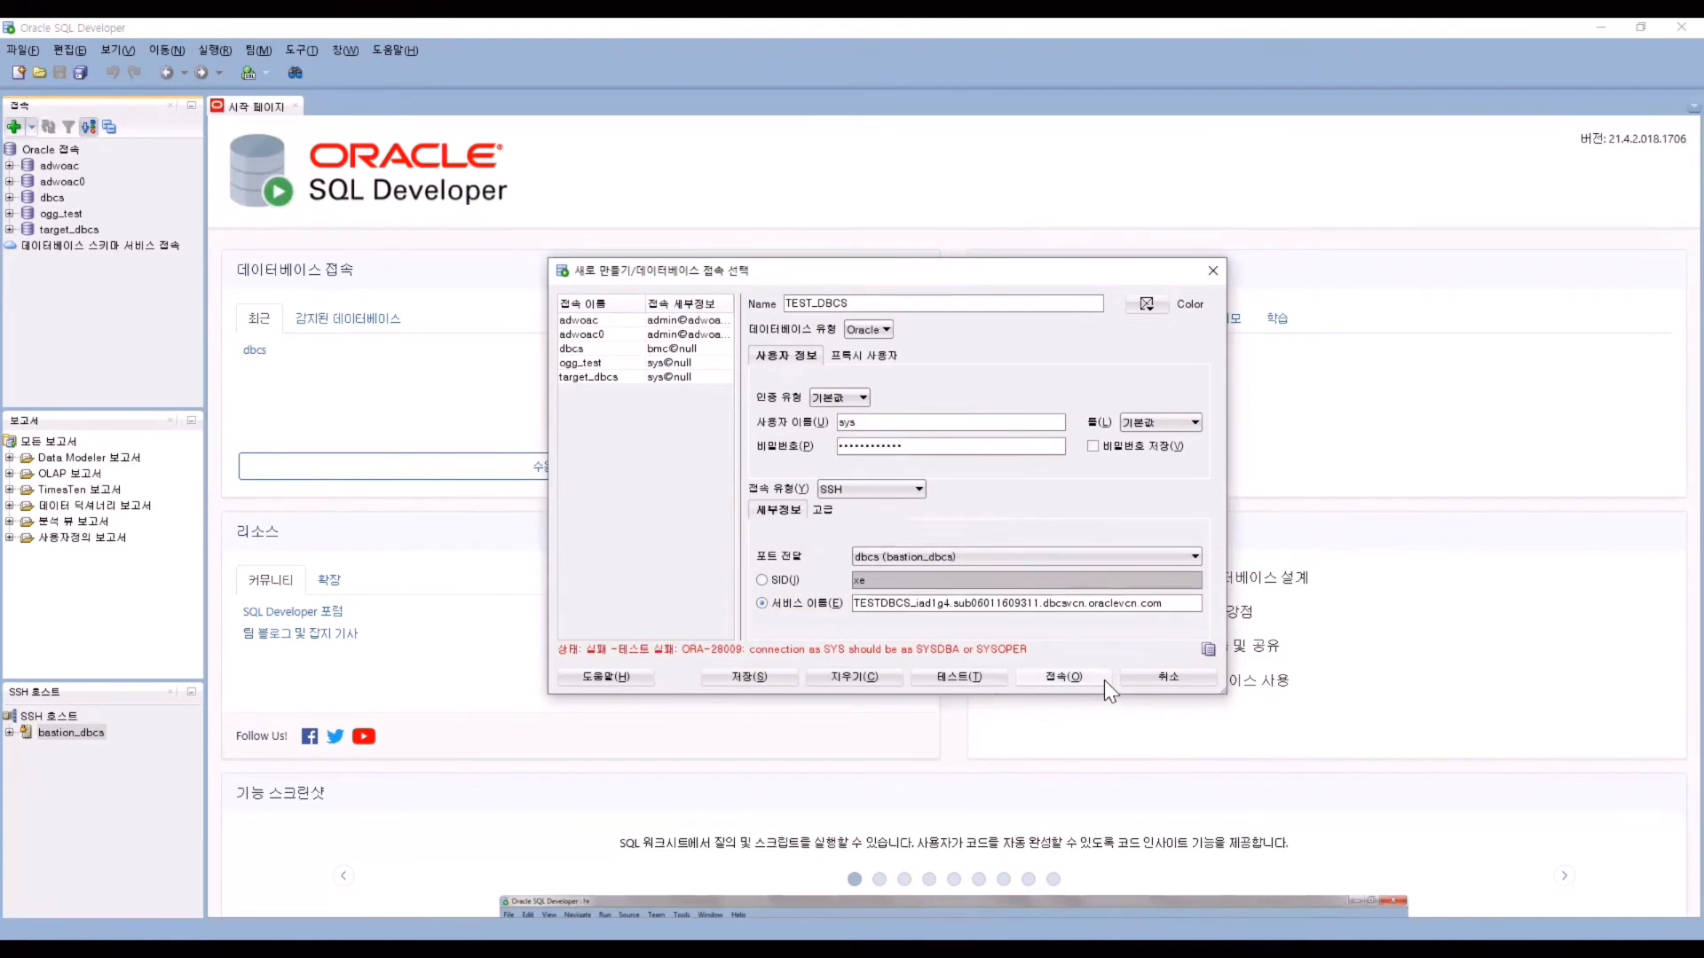
left_click(1193, 423)
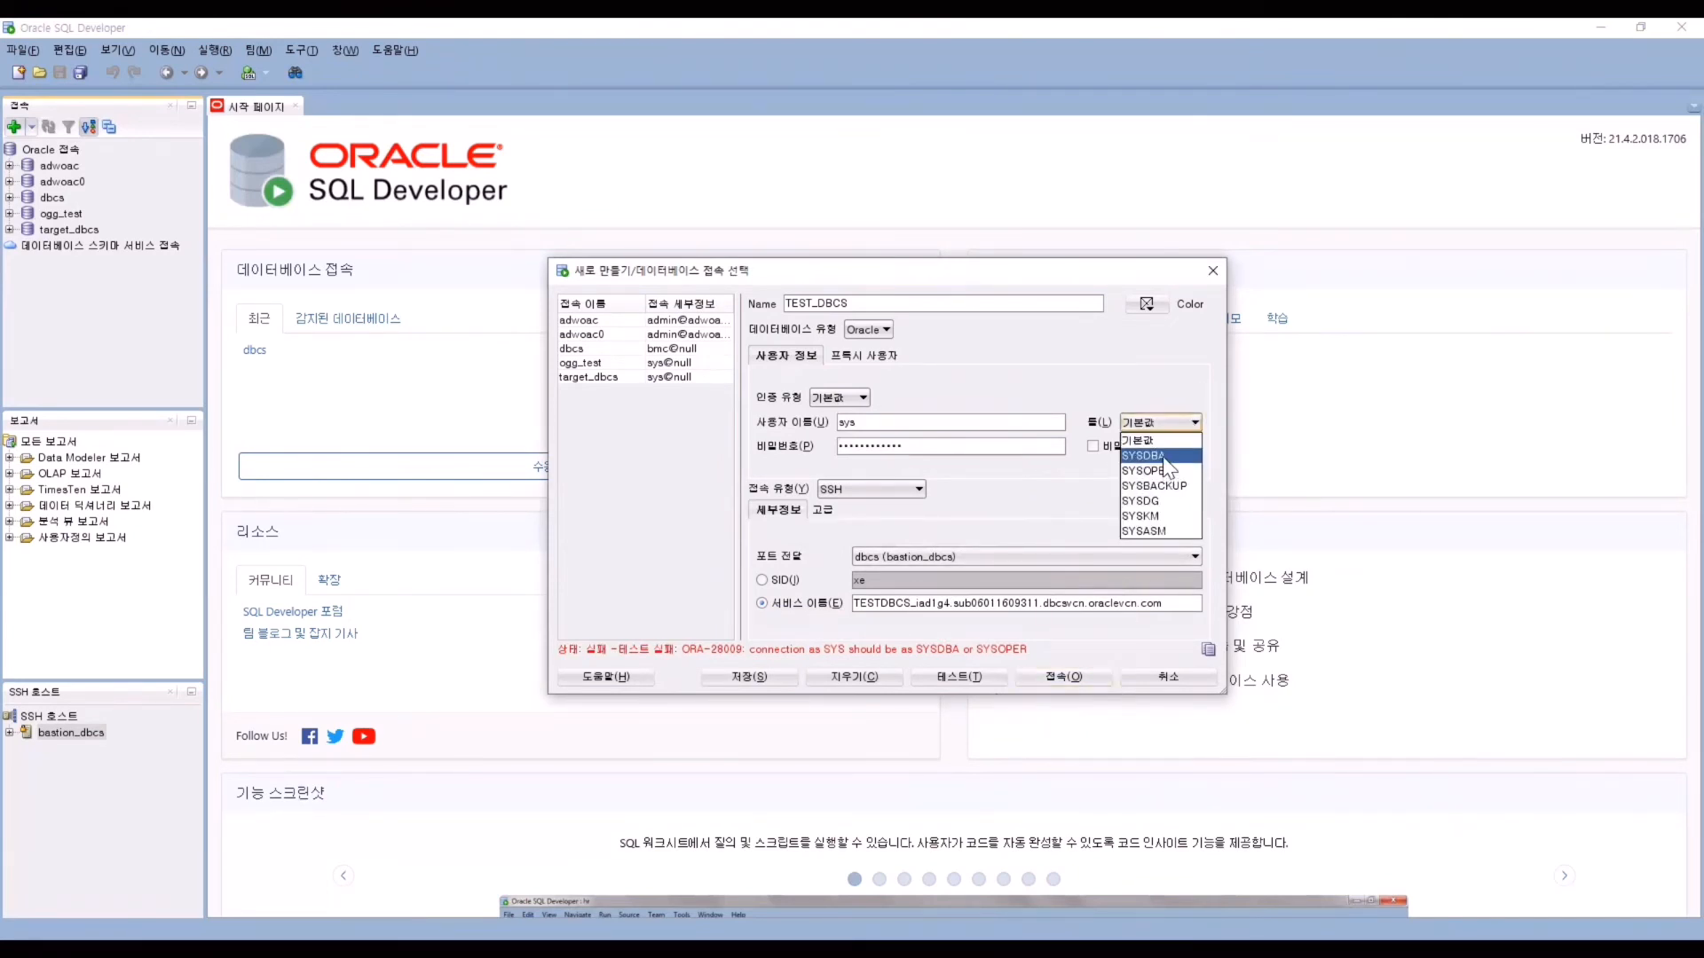
left_click(1166, 457)
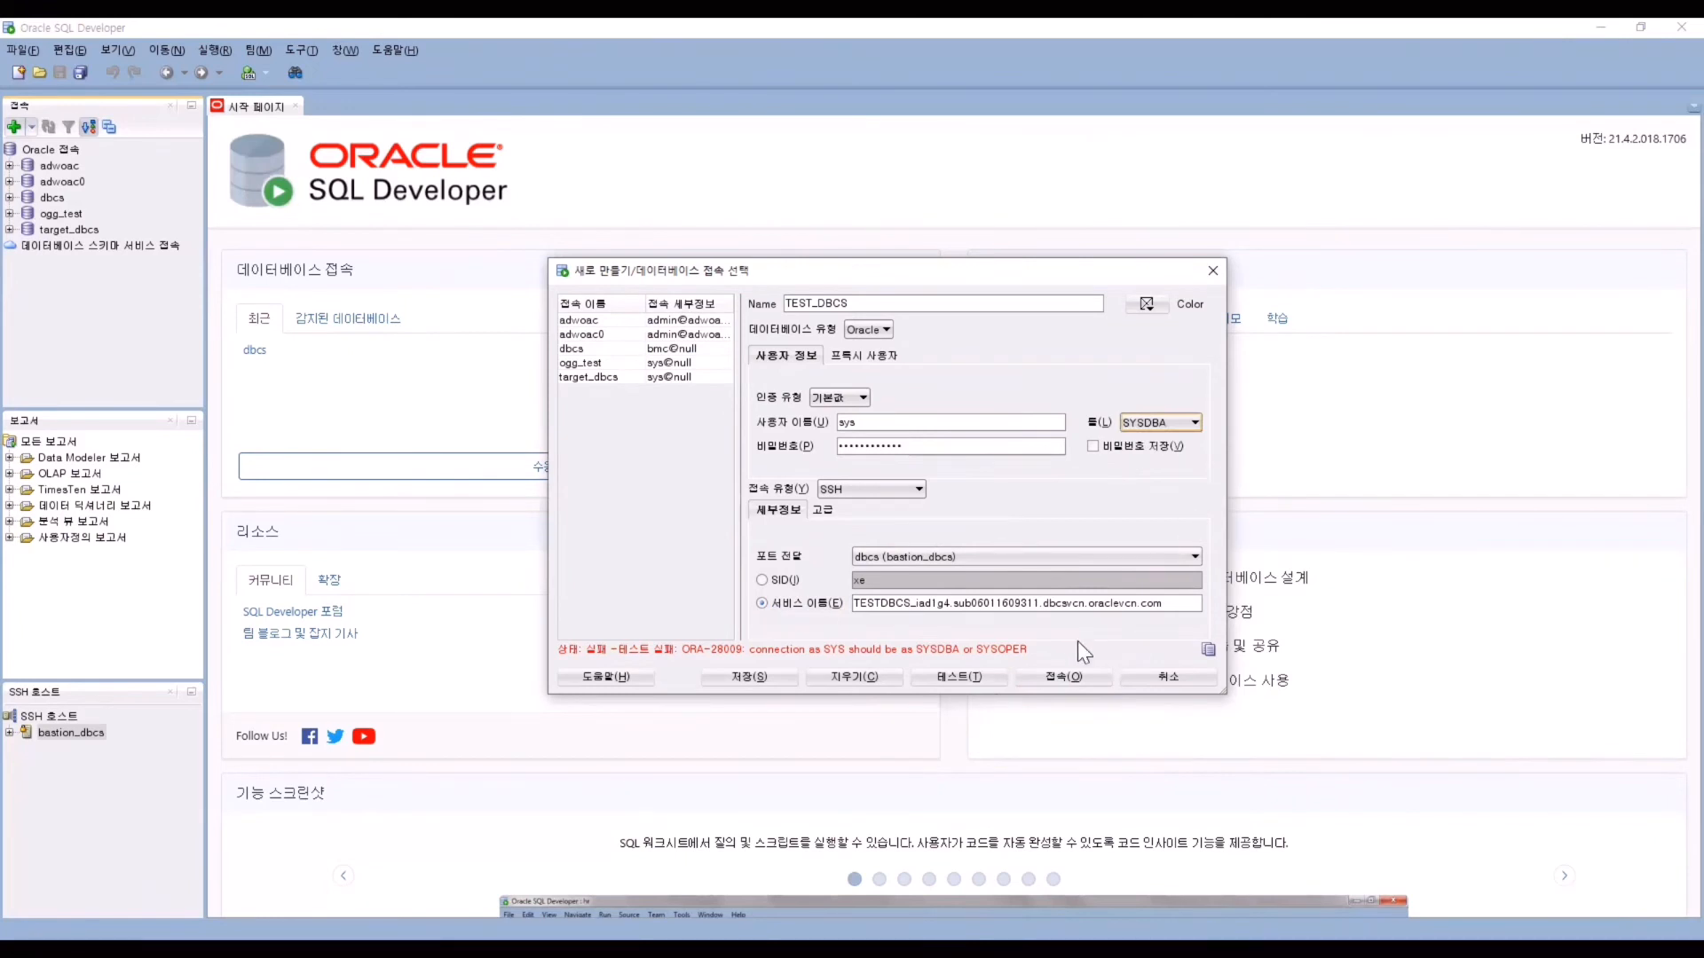
left_click(1056, 676)
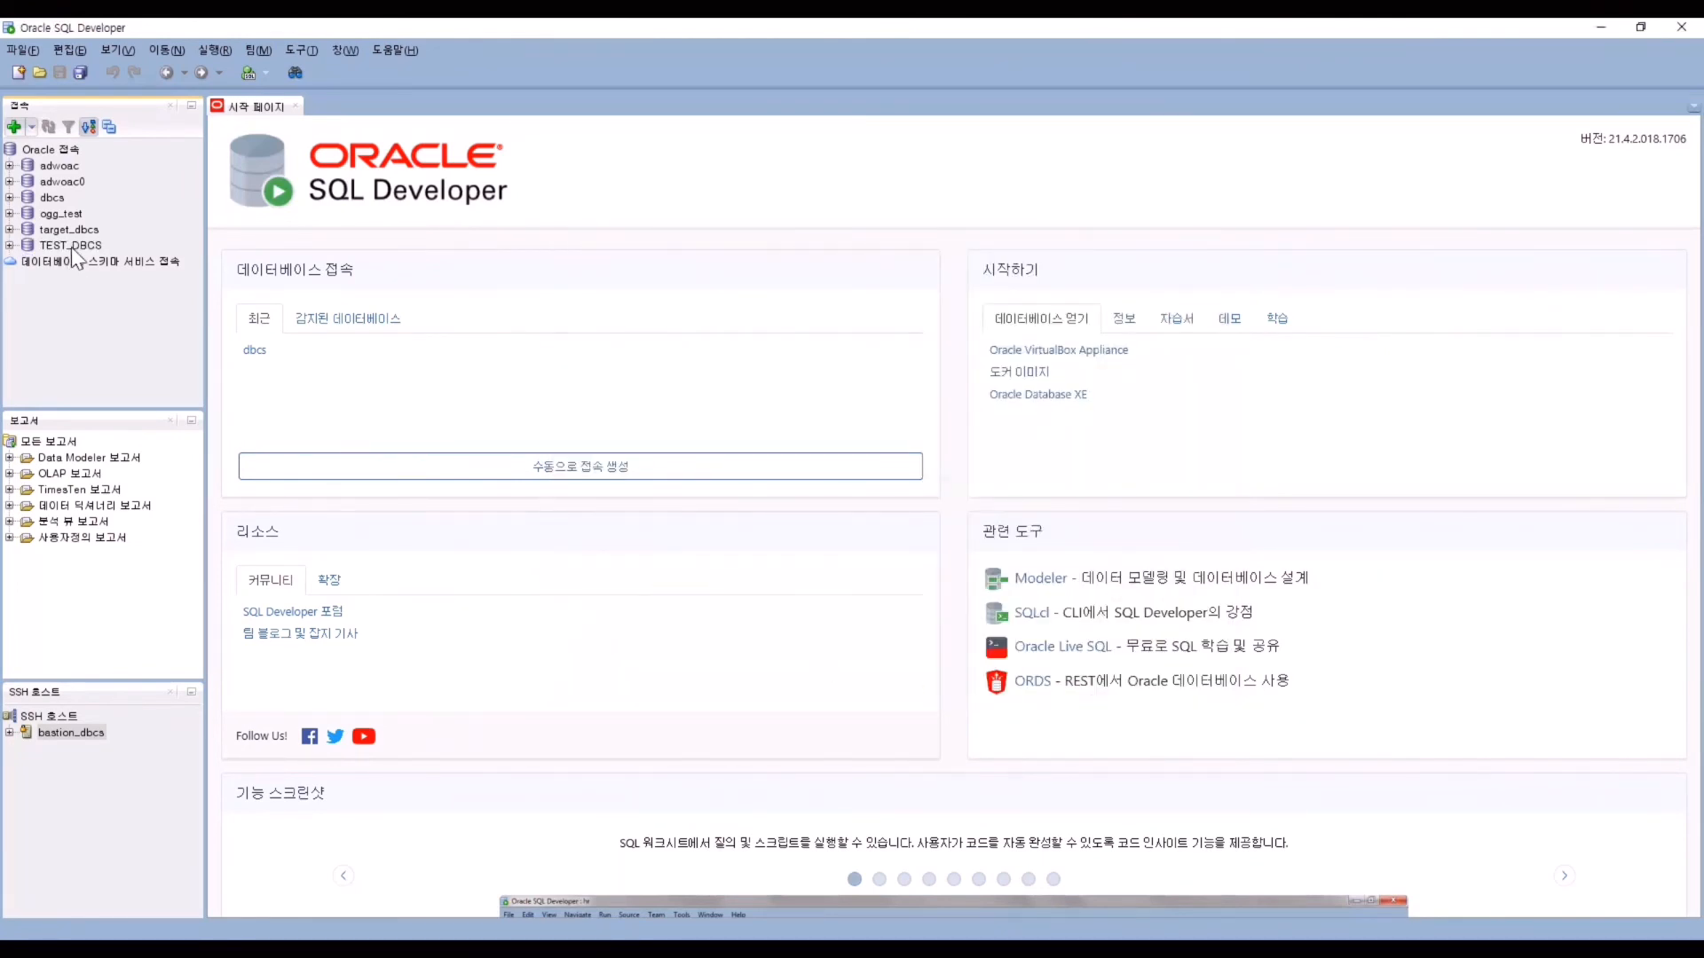
Open a TEST_DBCS worksheet and run select * from v$instance;.
double_click(71, 245)
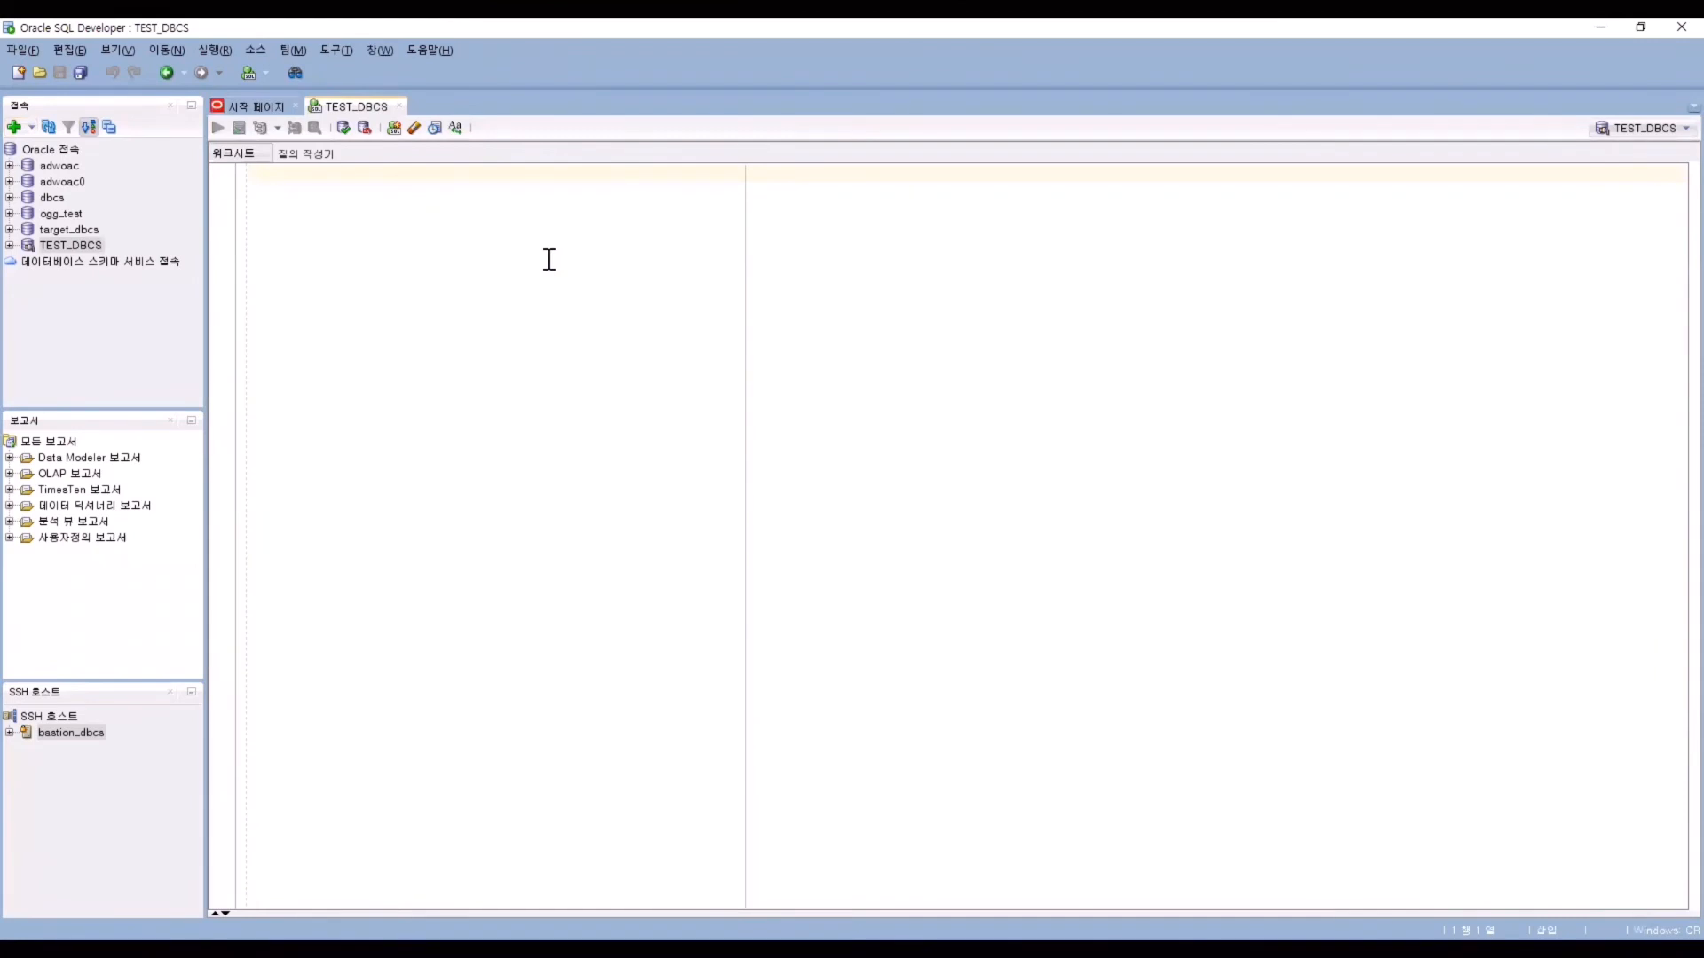
type("sele")
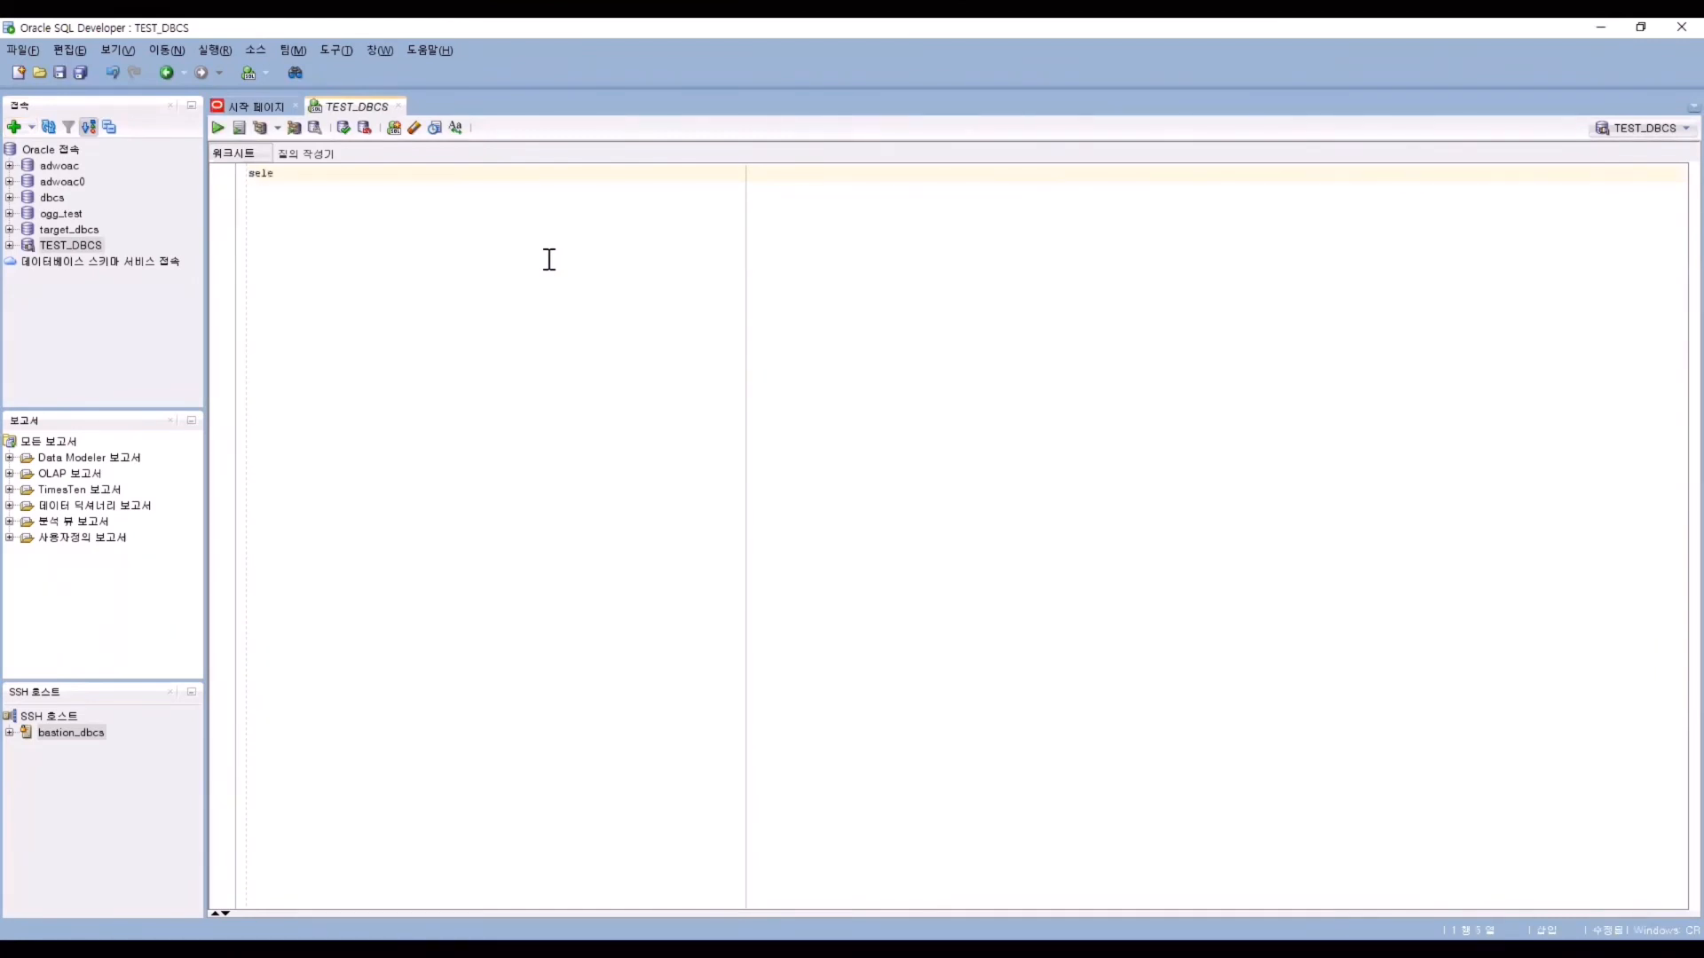
type("ct * from v$instance;")
key("Return")
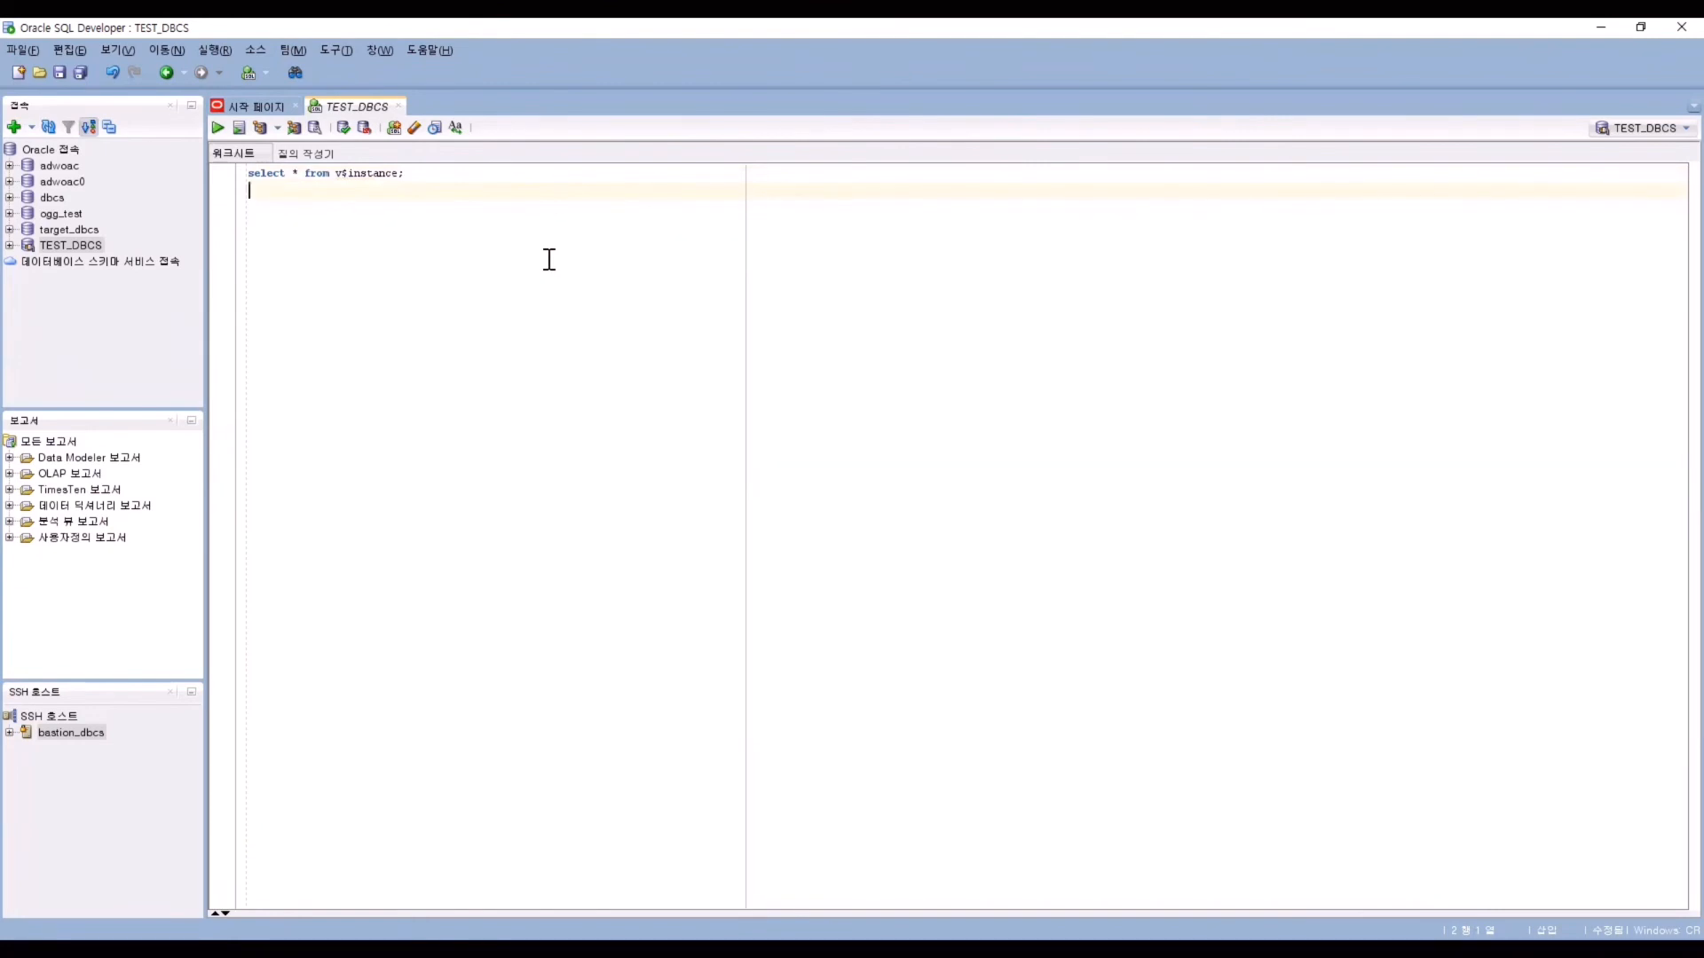
key("F5")
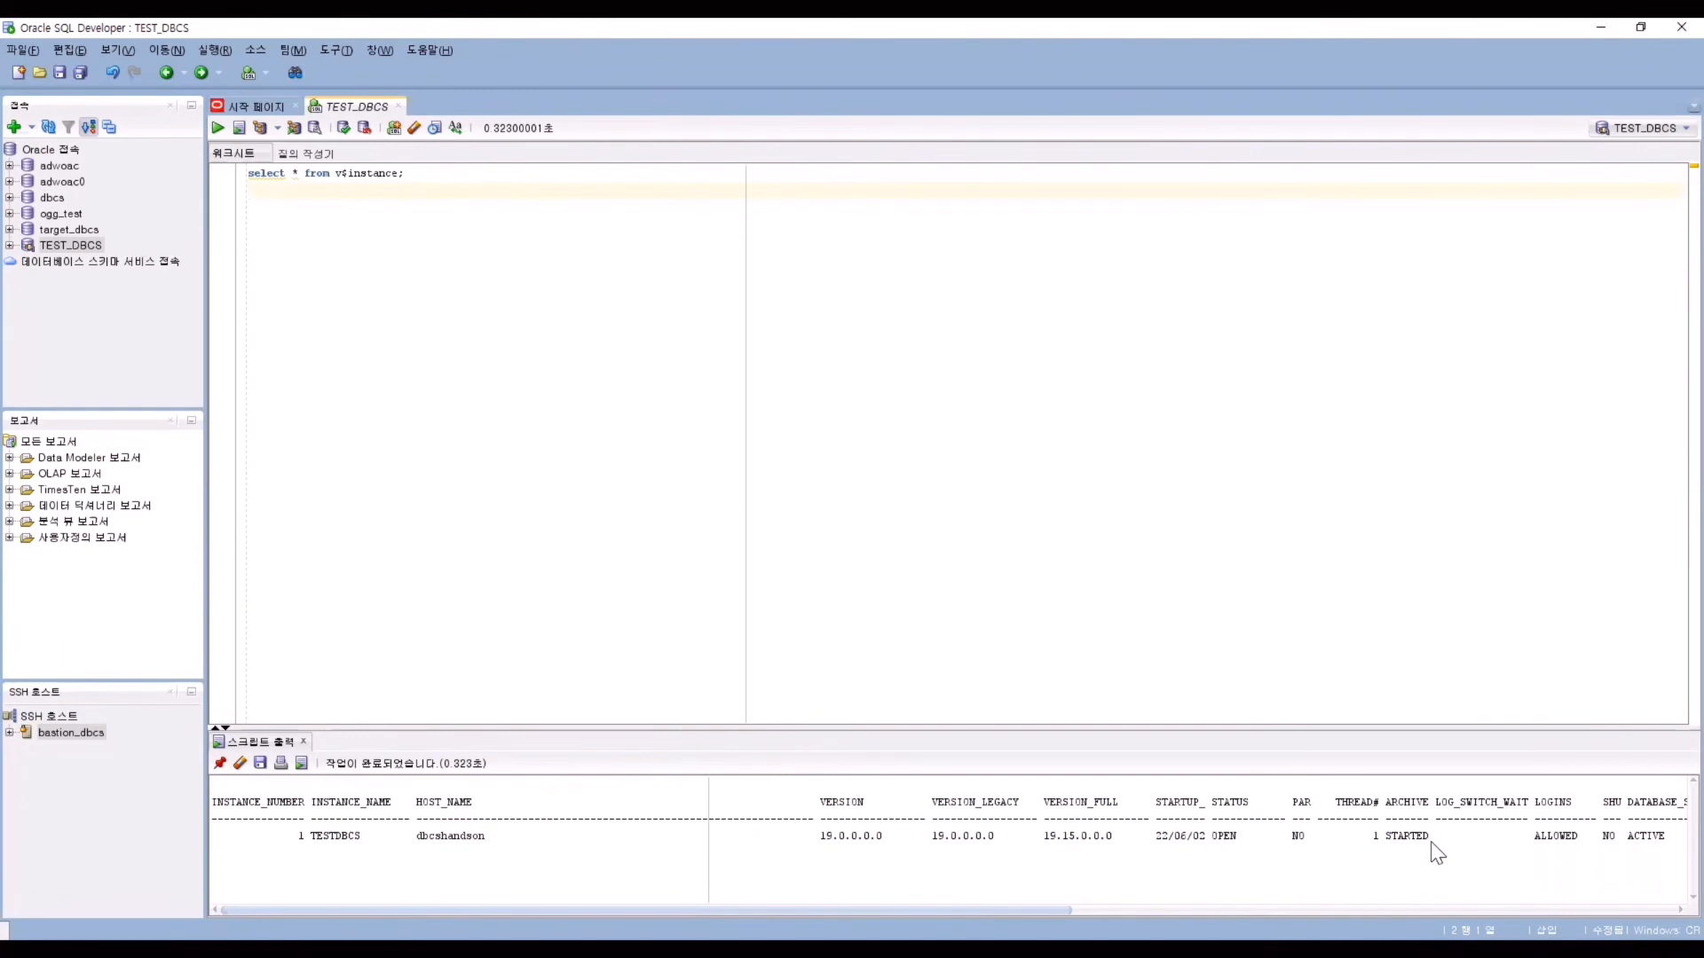
Check the Script Output to confirm the instance status reads ACTIVE.
left_click_drag(1056, 898, 1152, 898)
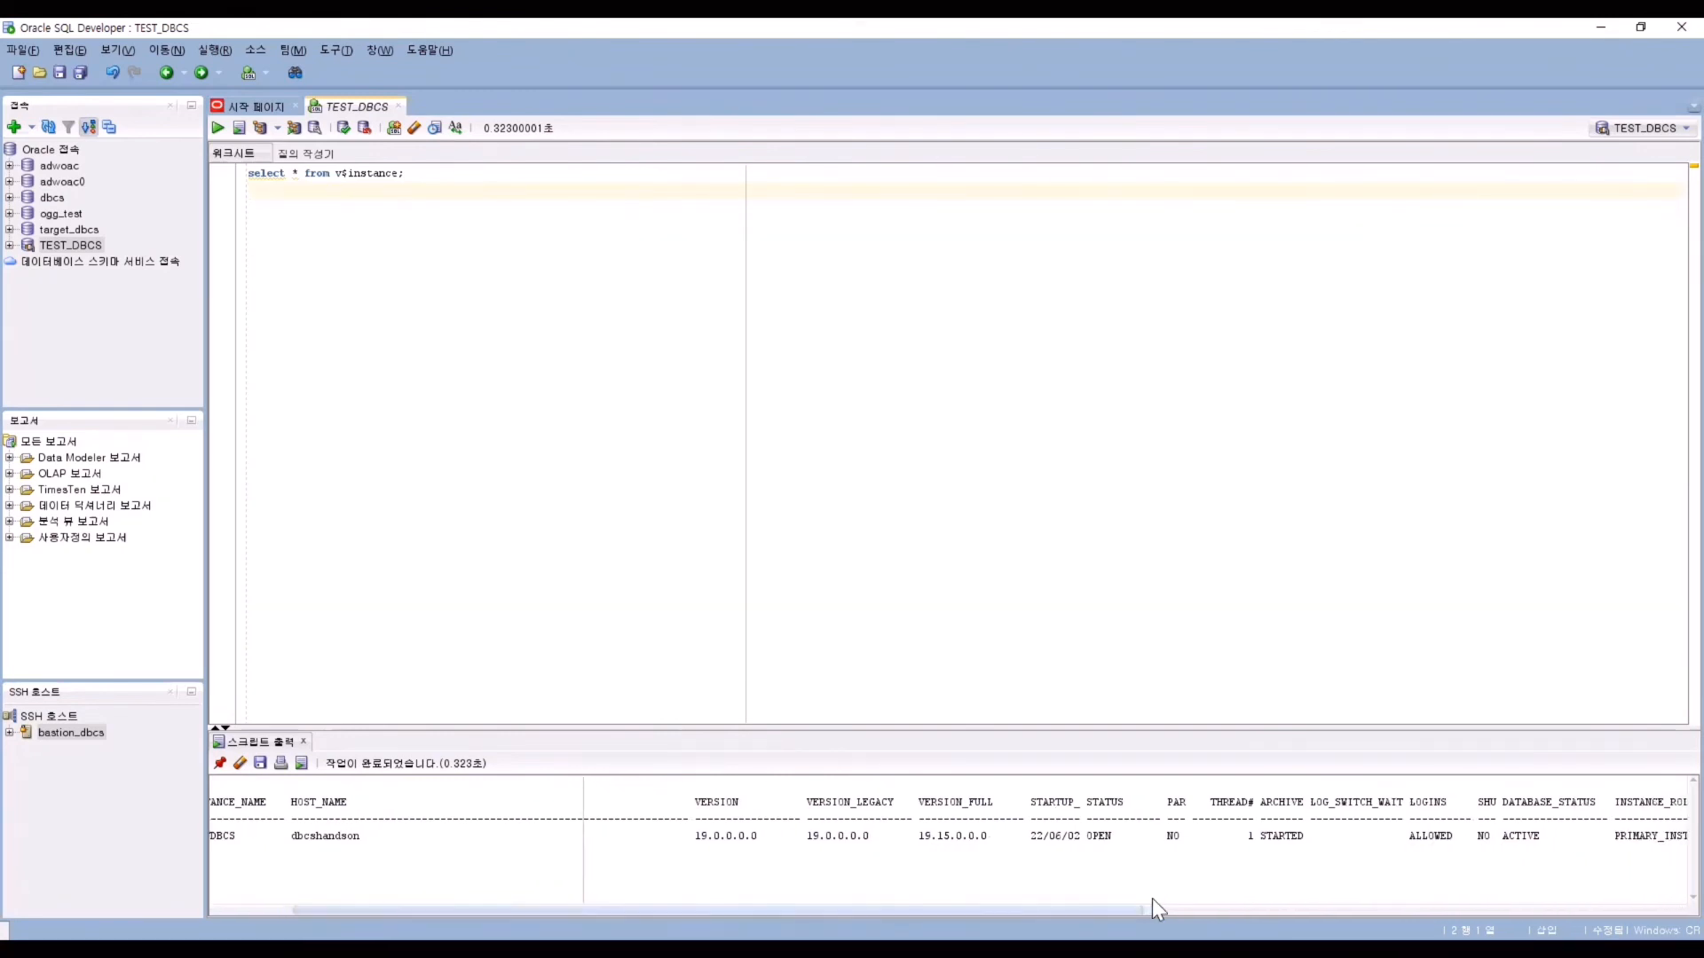
left_click_drag(1544, 843, 1500, 844)
left_click(1466, 869)
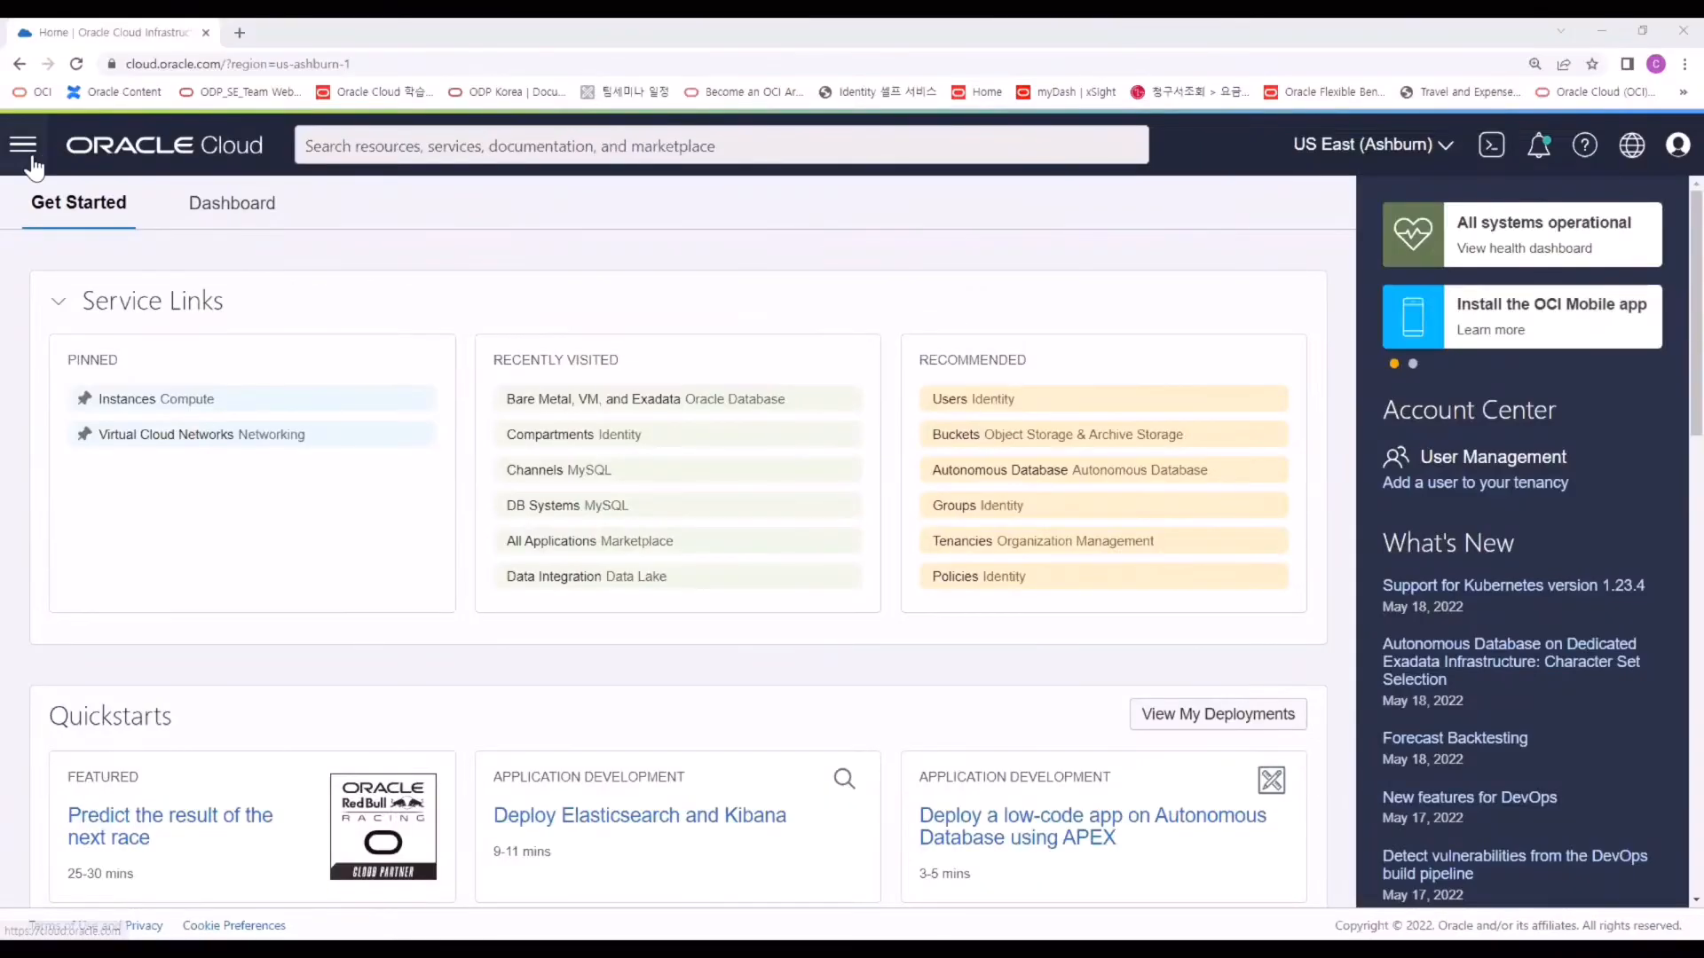
left_click(22, 144)
left_click(124, 431)
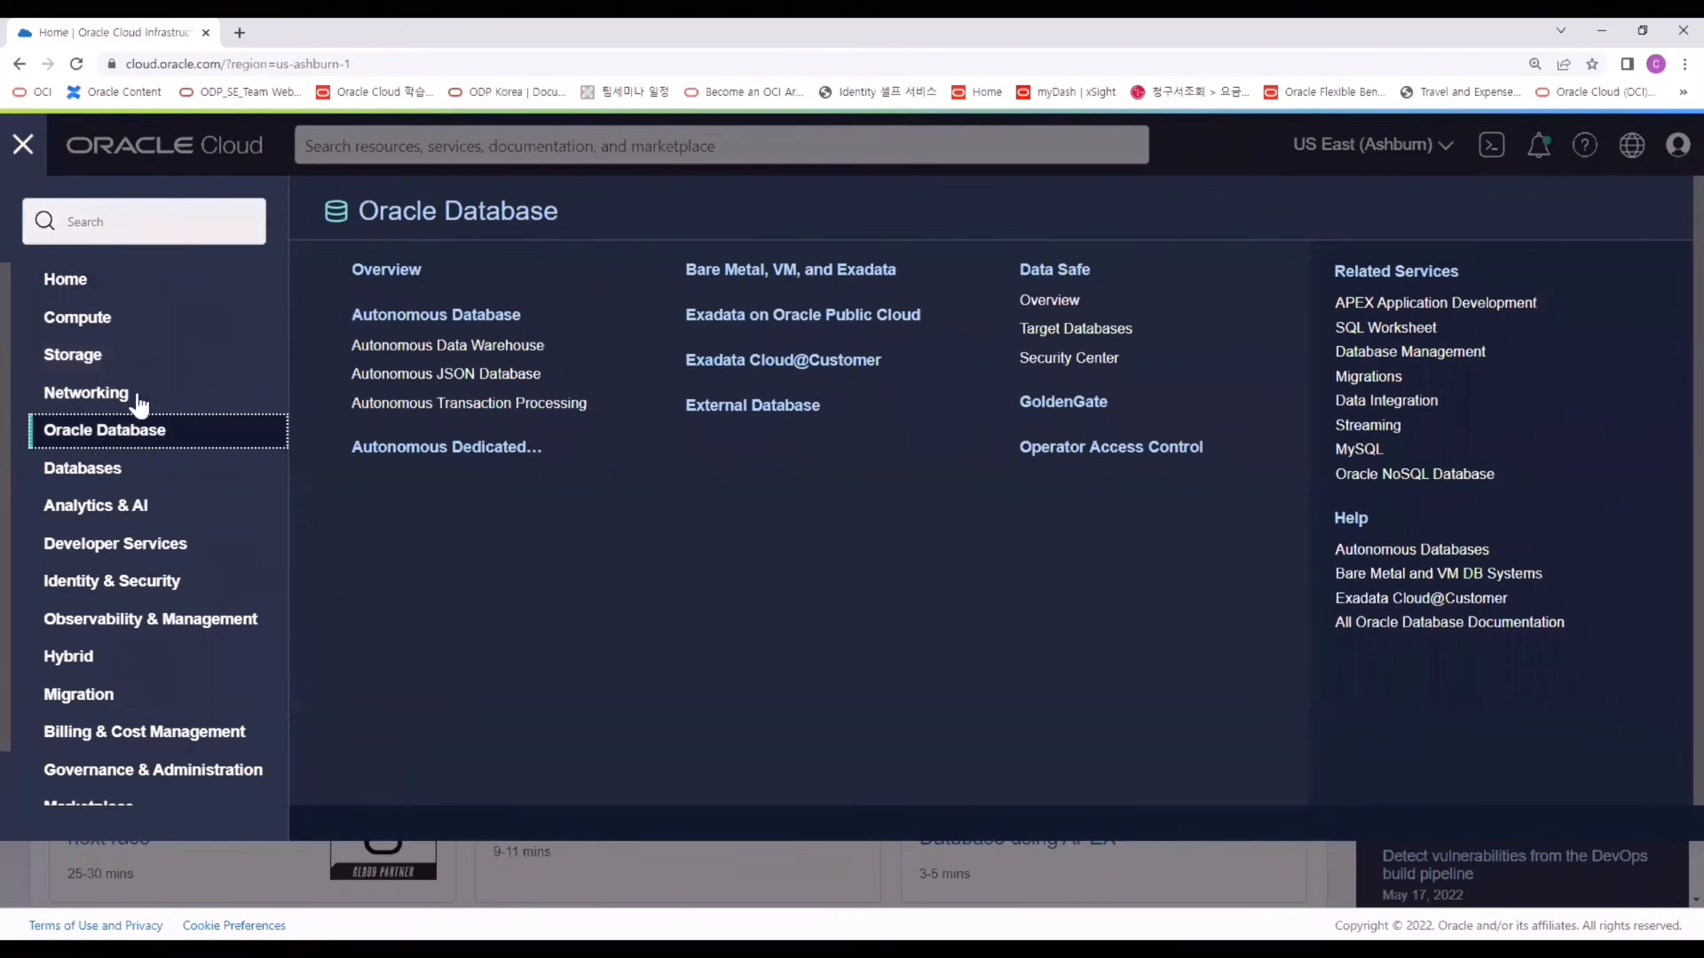
left_click(806, 270)
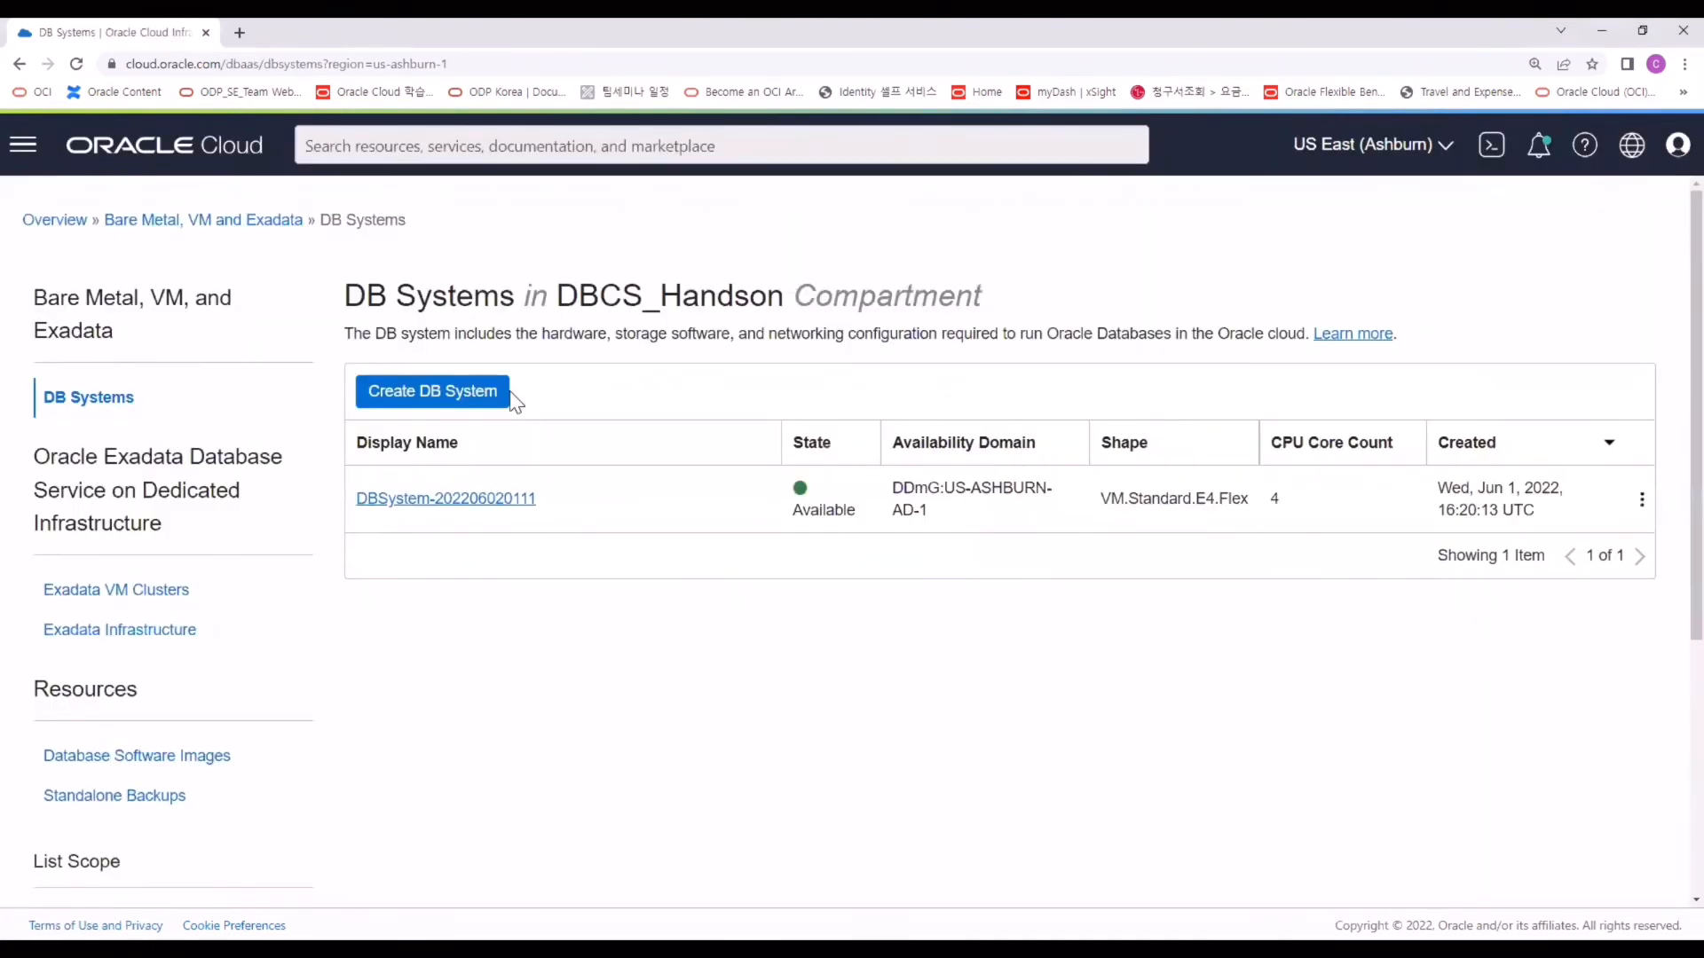
left_click(449, 504)
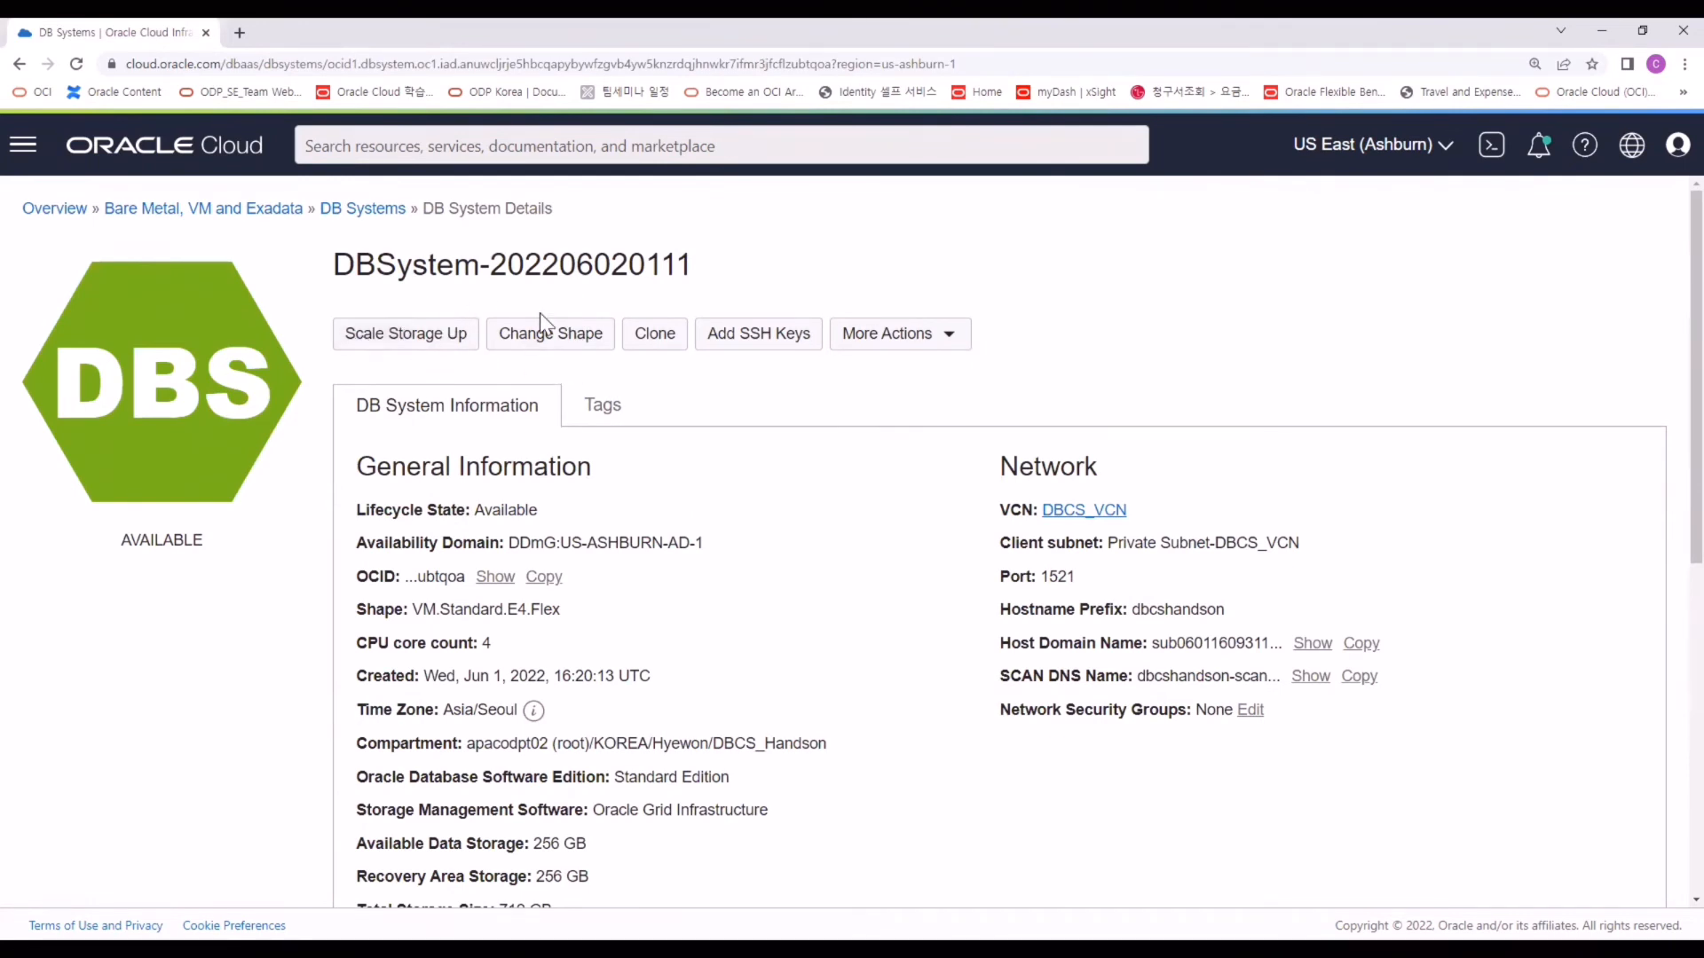
Try a different OCPU count in Change Shape, then cancel without applying it.
left_click(538, 335)
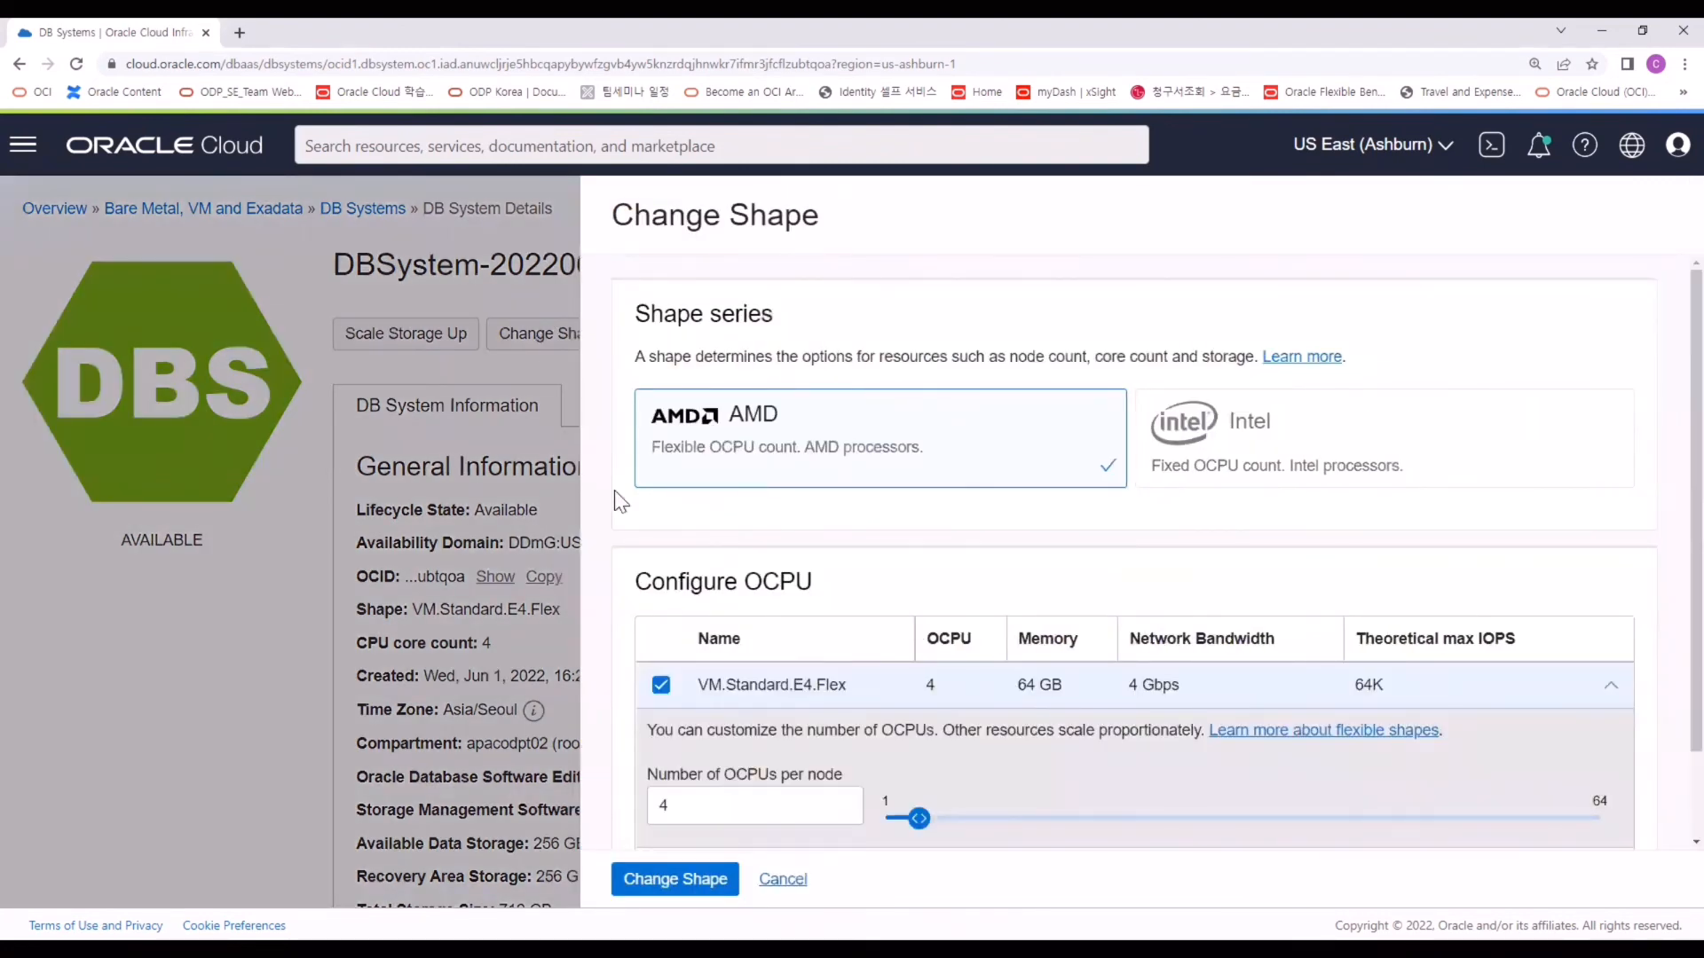
scroll(843, 560, "down", 1)
mouse_move(919, 727)
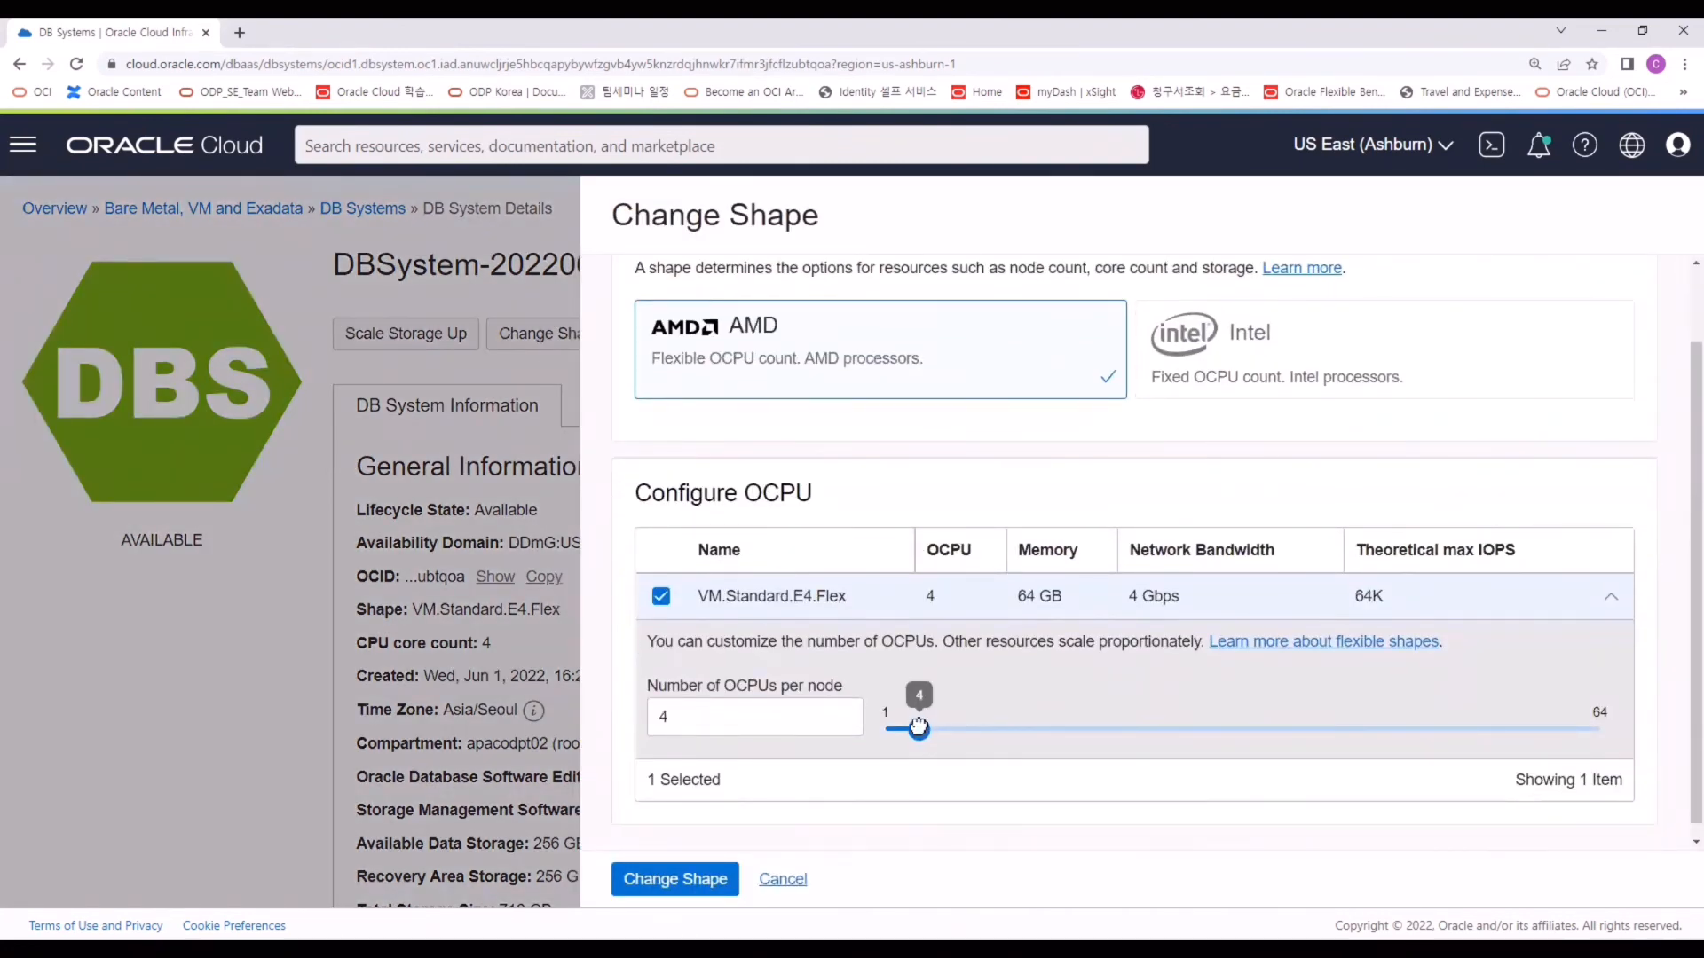
mouse_move(919, 728)
left_mouse_down()
mouse_move(1194, 719)
mouse_move(906, 732)
left_mouse_up()
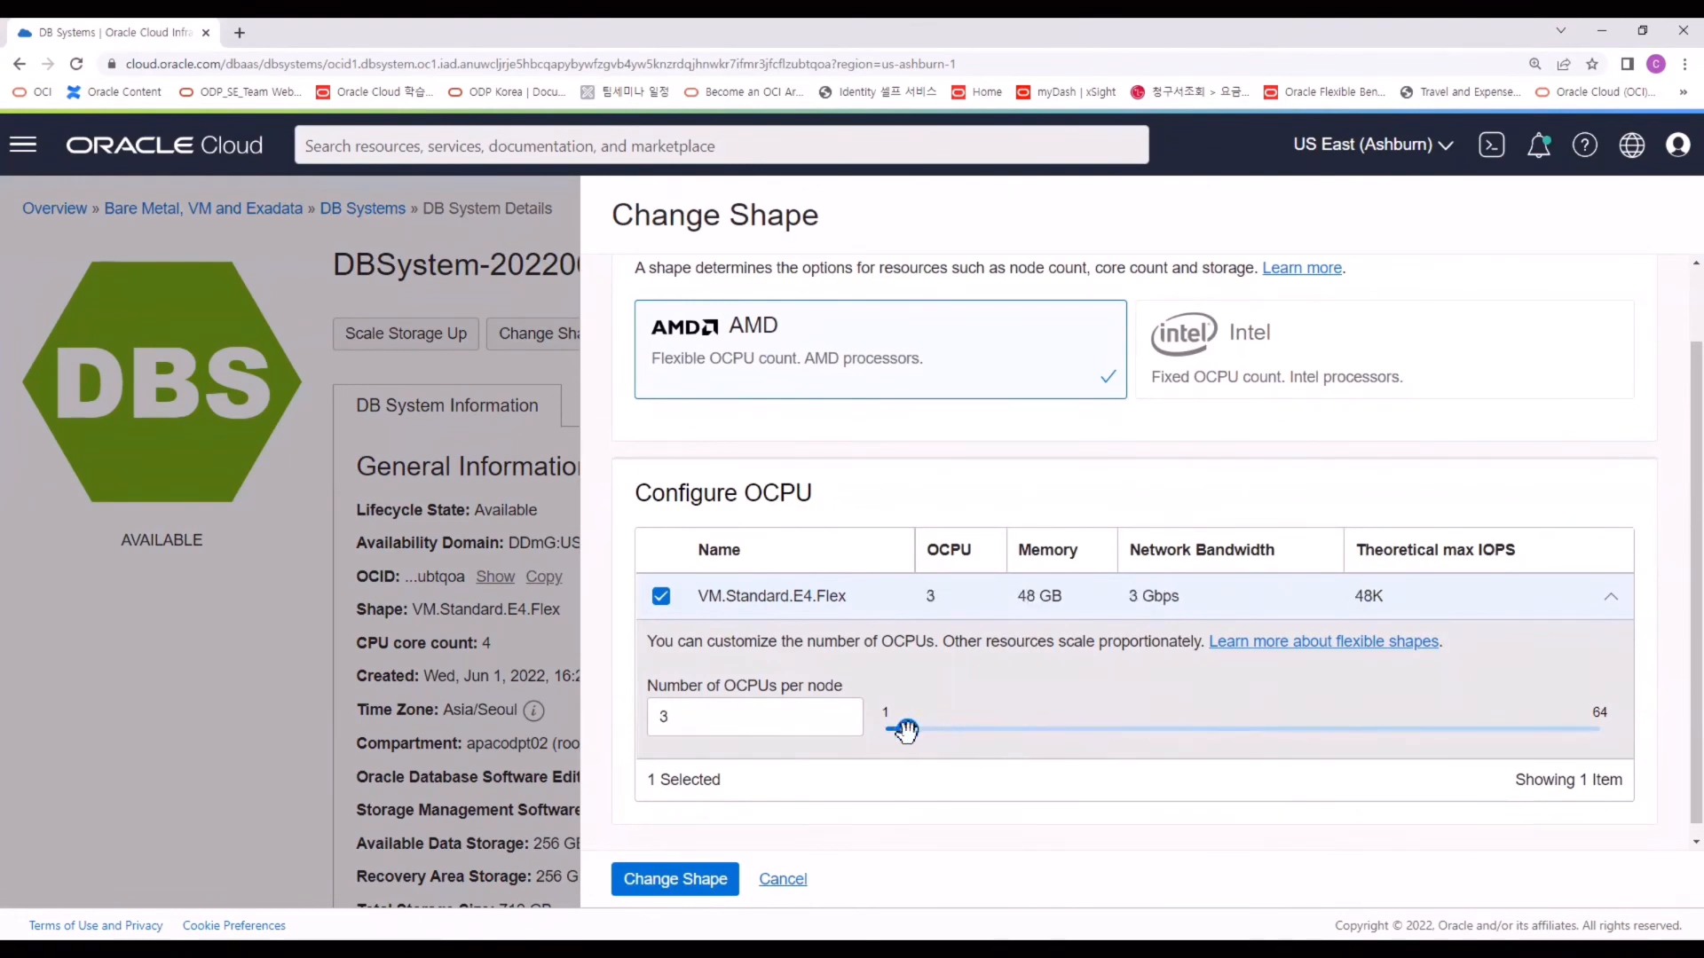
left_click(783, 878)
Scale available data storage up to 512 GB and apply the update.
left_click(458, 340)
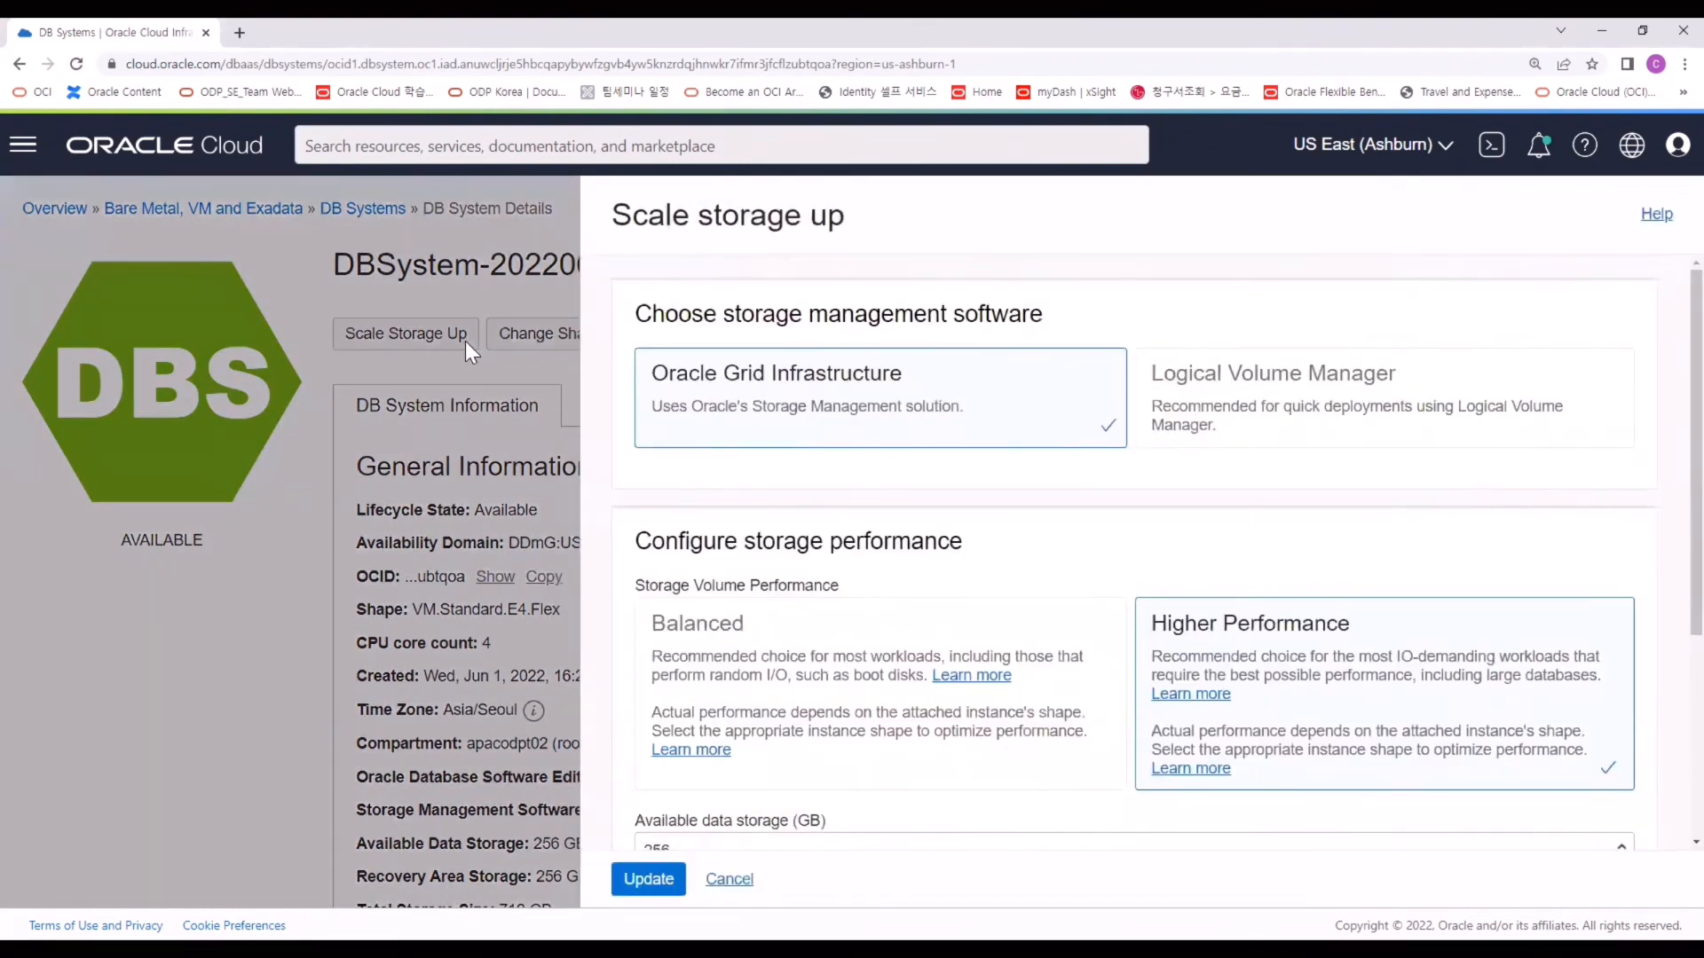
scroll(778, 435, "down", 4)
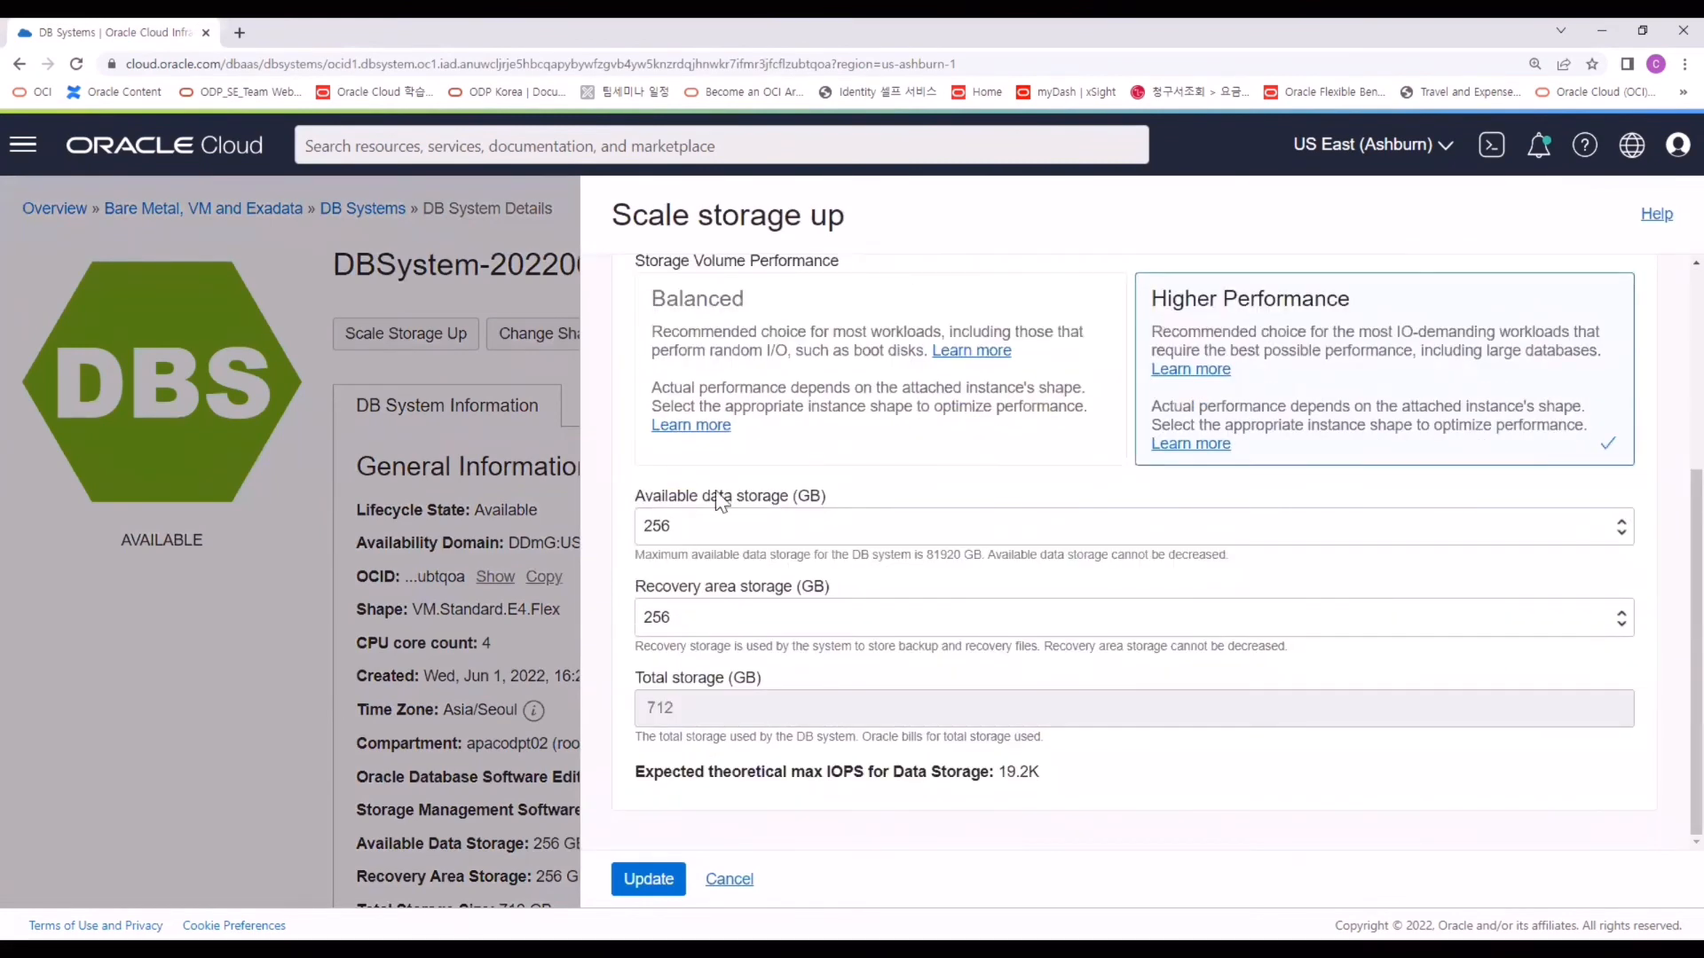
left_click(699, 523)
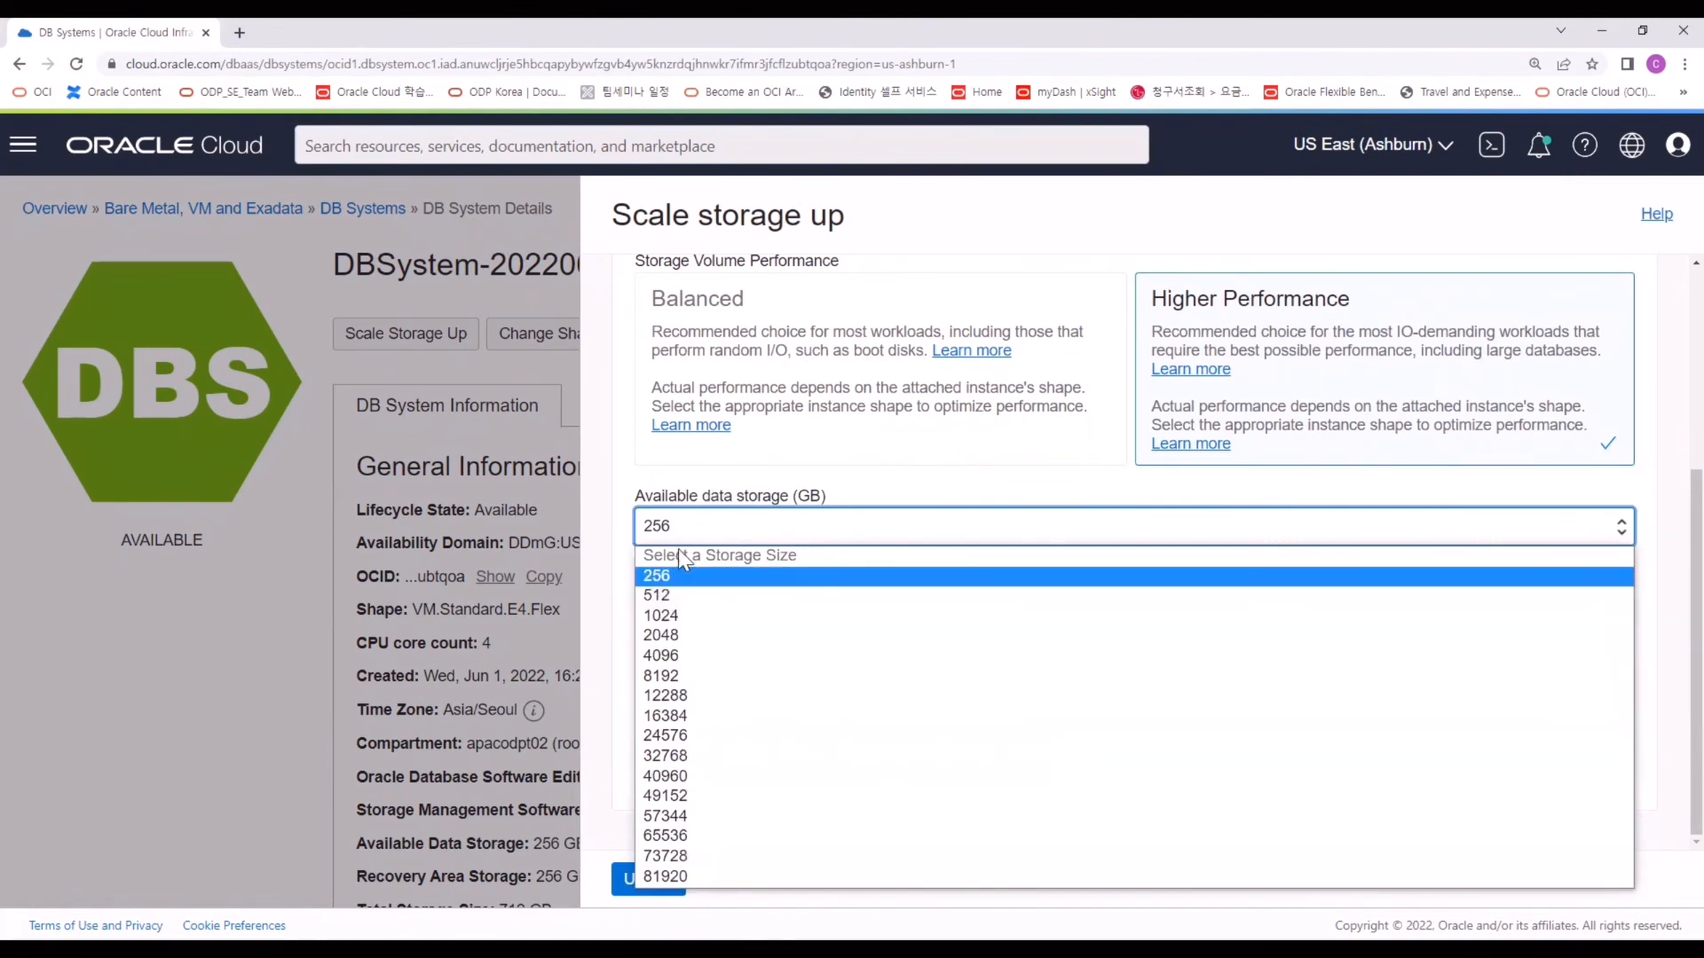
left_click(662, 592)
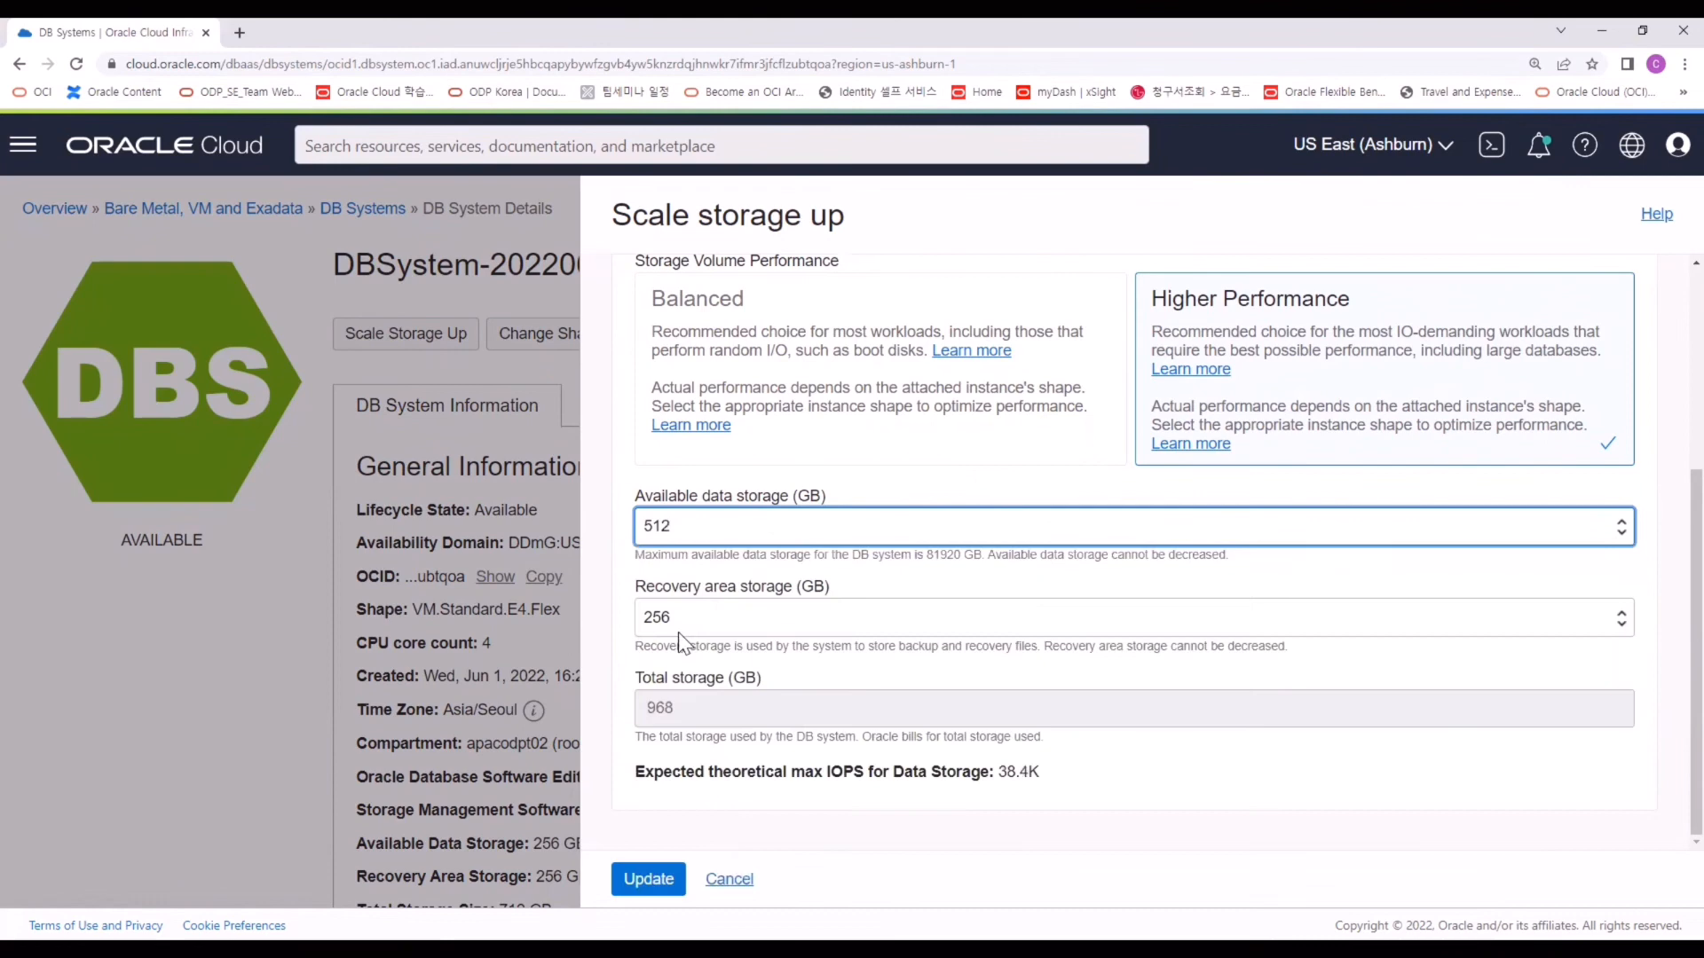
left_click(680, 891)
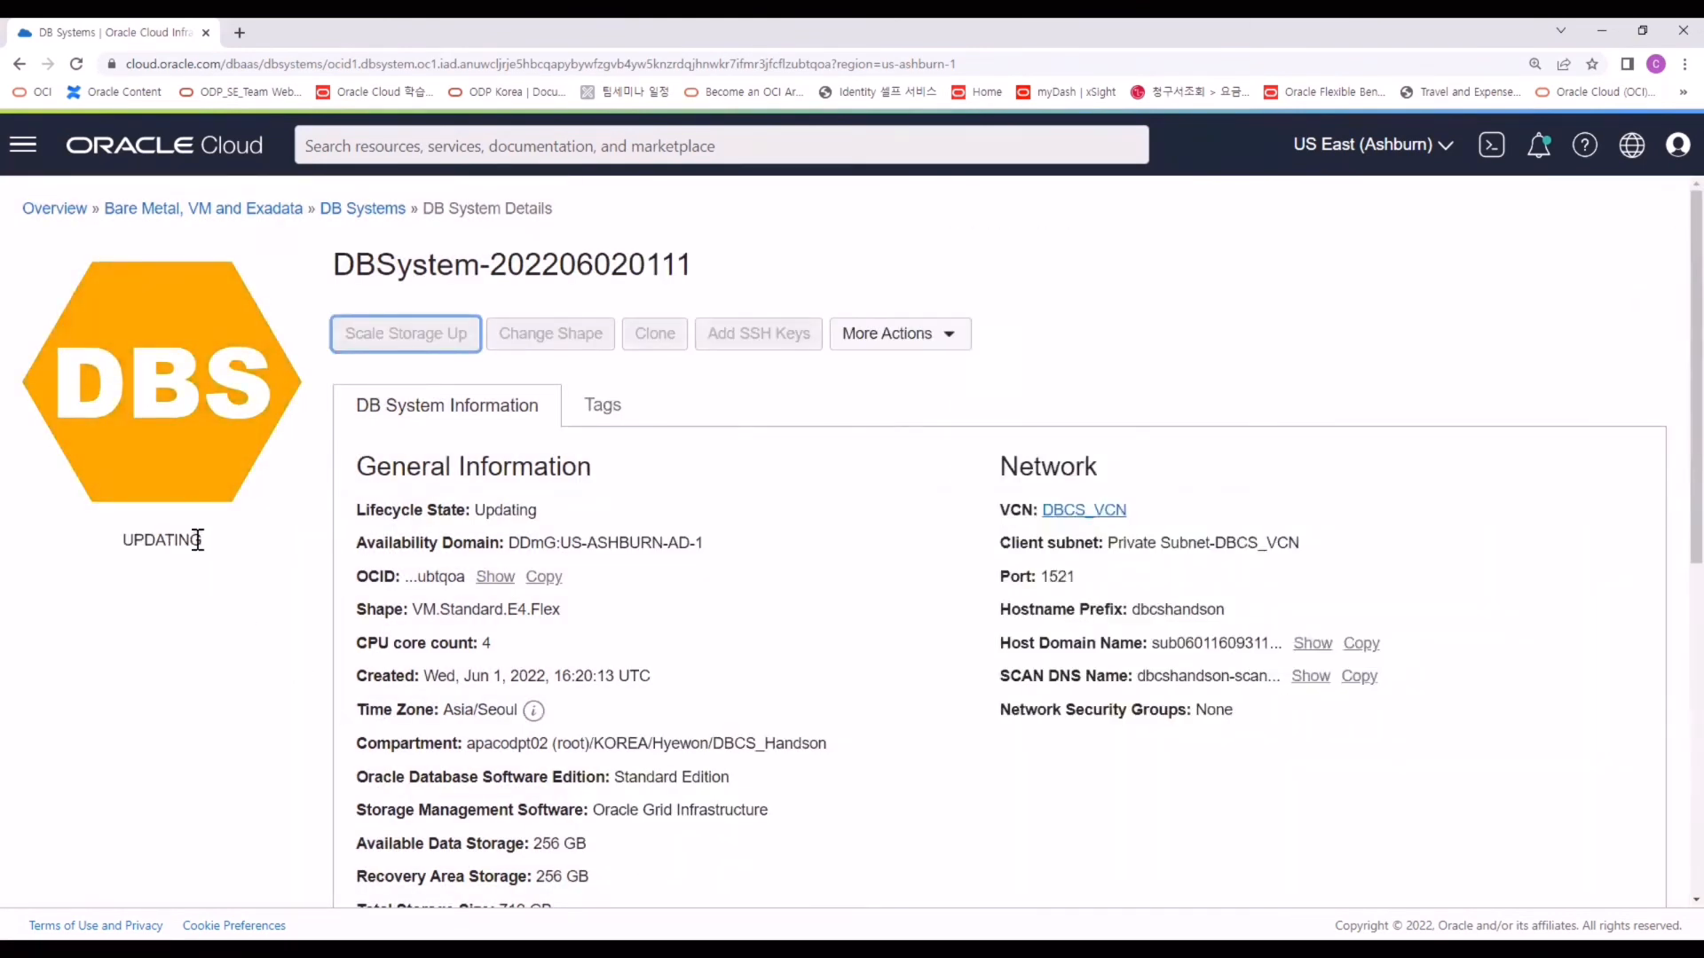
Check the DB system shows Updating and the new 512 GB data storage.
left_click_drag(203, 539, 121, 543)
left_click(145, 539)
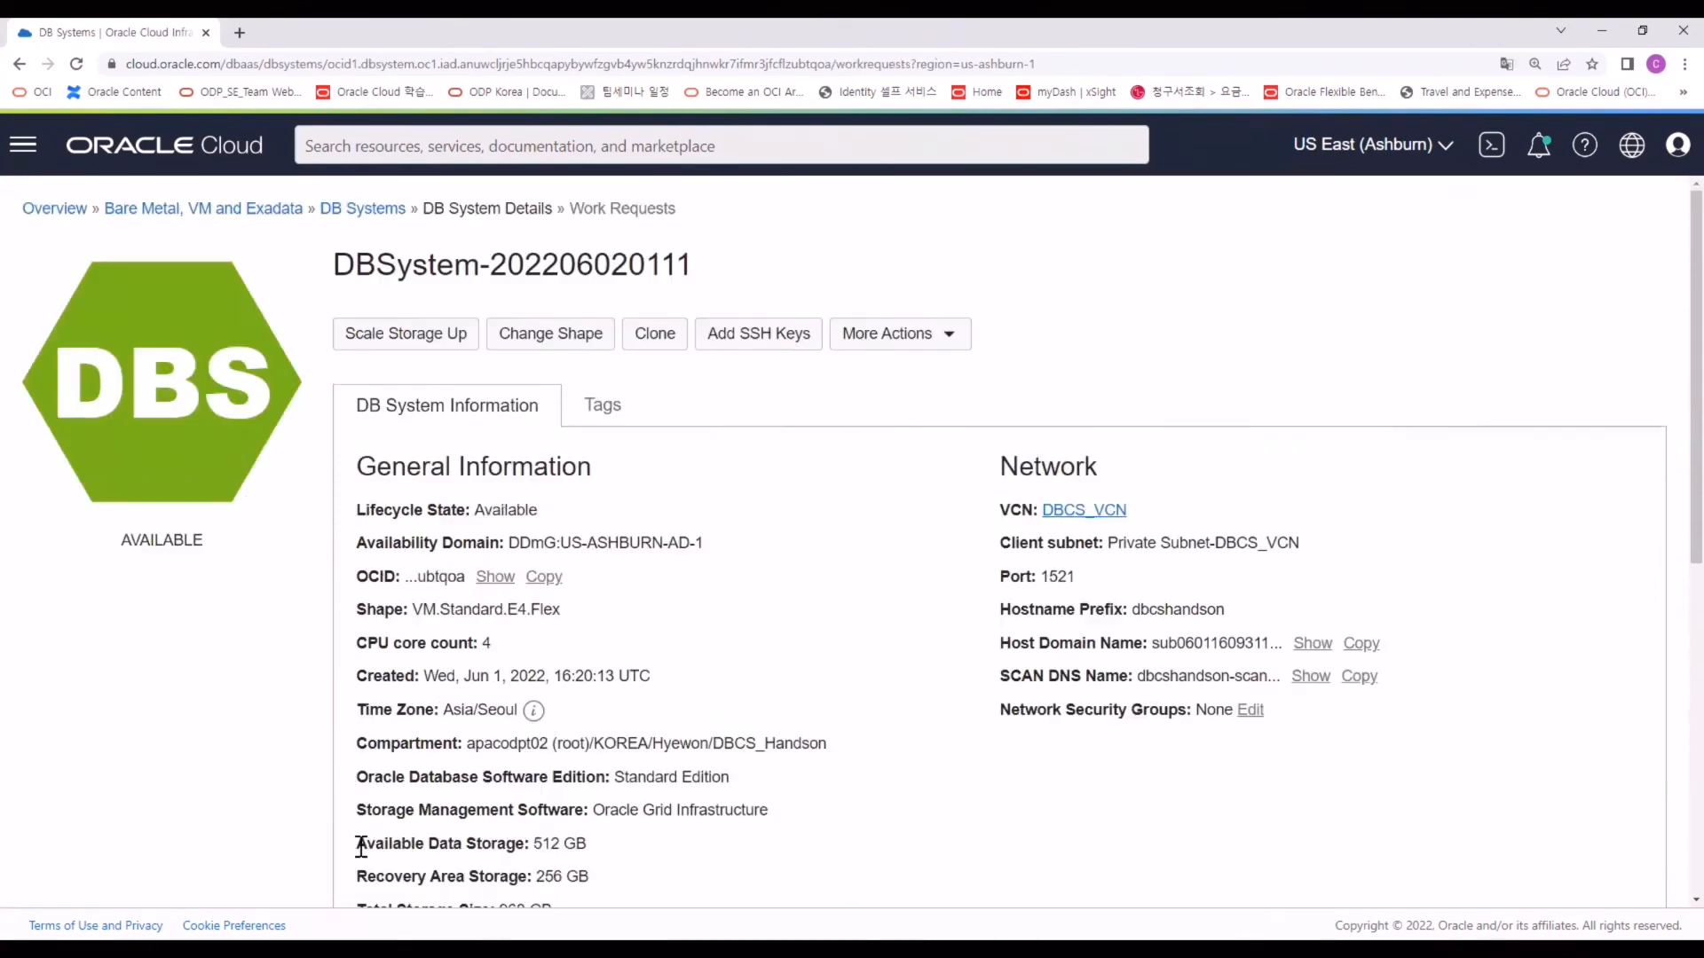
left_click_drag(356, 844, 535, 862)
Open the TESTDBCS database from the DB system's Databases list.
scroll(440, 506, "down", 5)
scroll(433, 509, "down", 3)
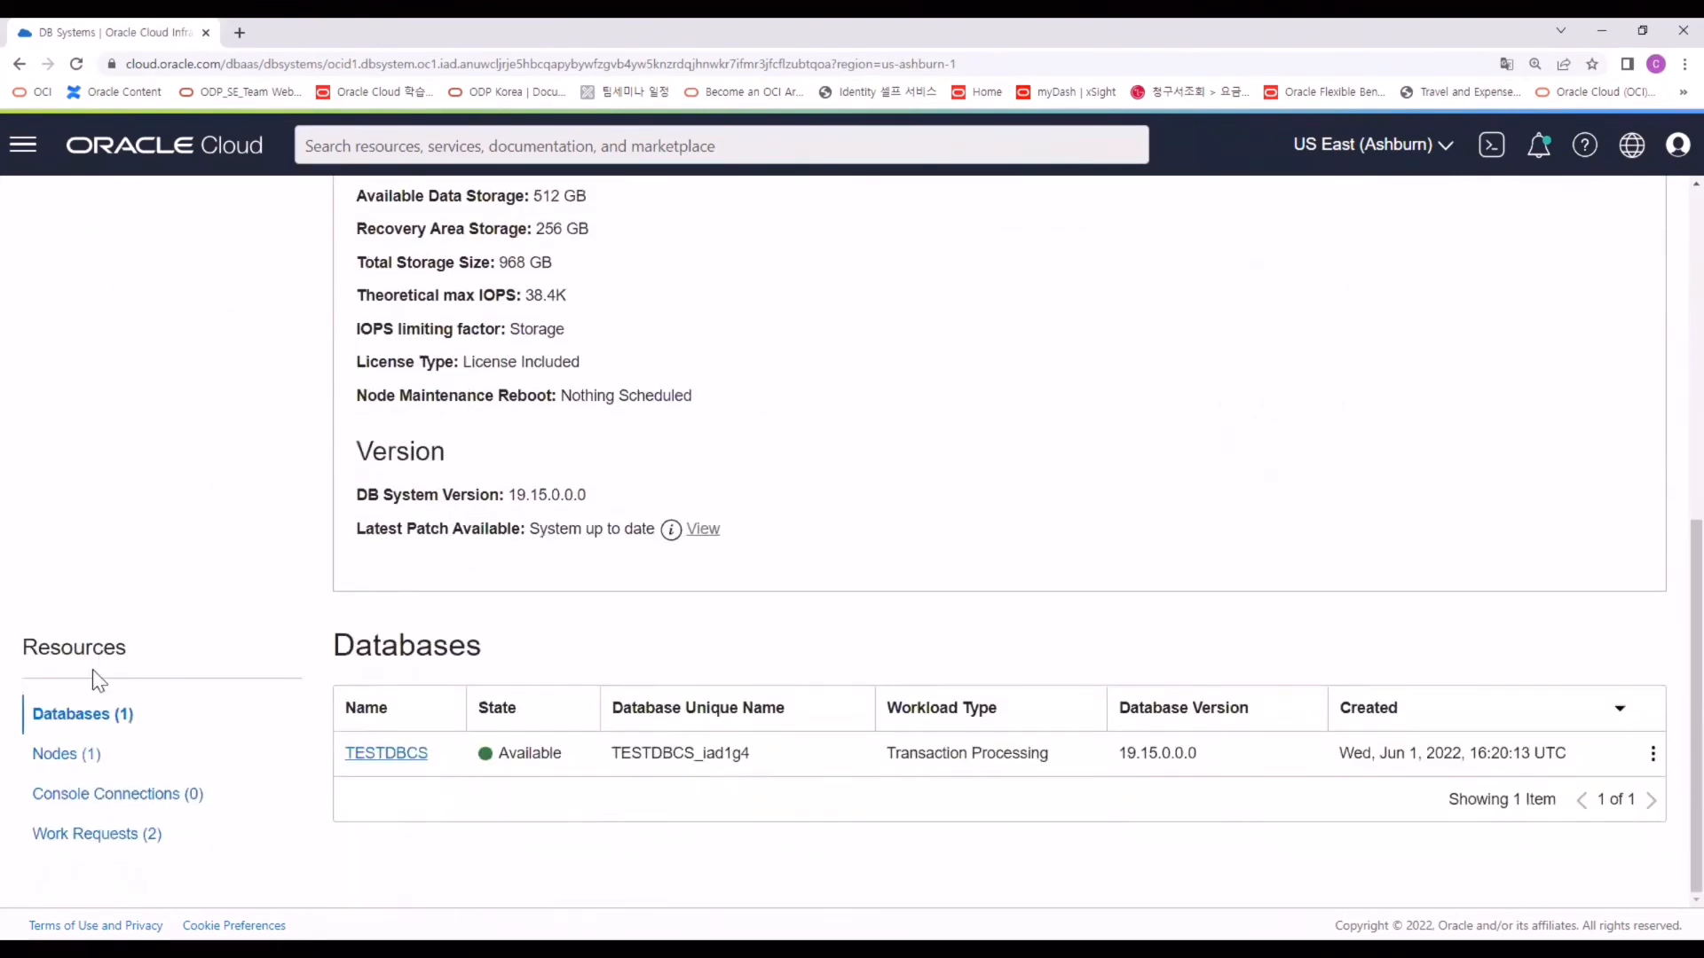
left_click(84, 715)
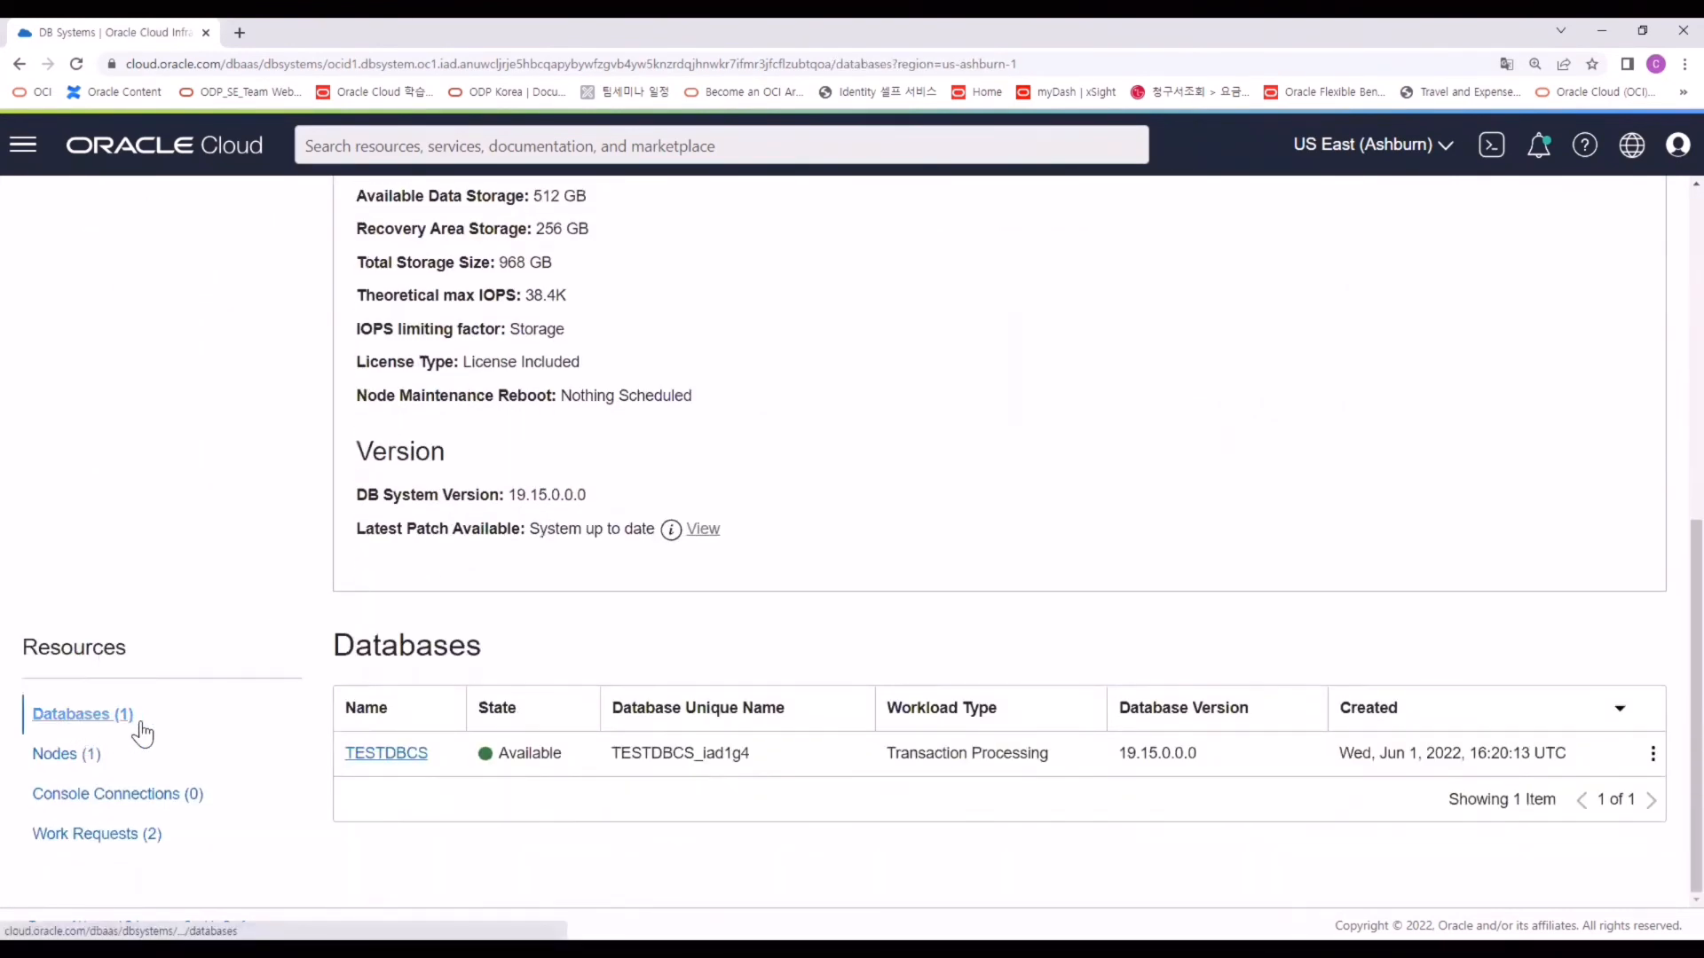
left_click(388, 754)
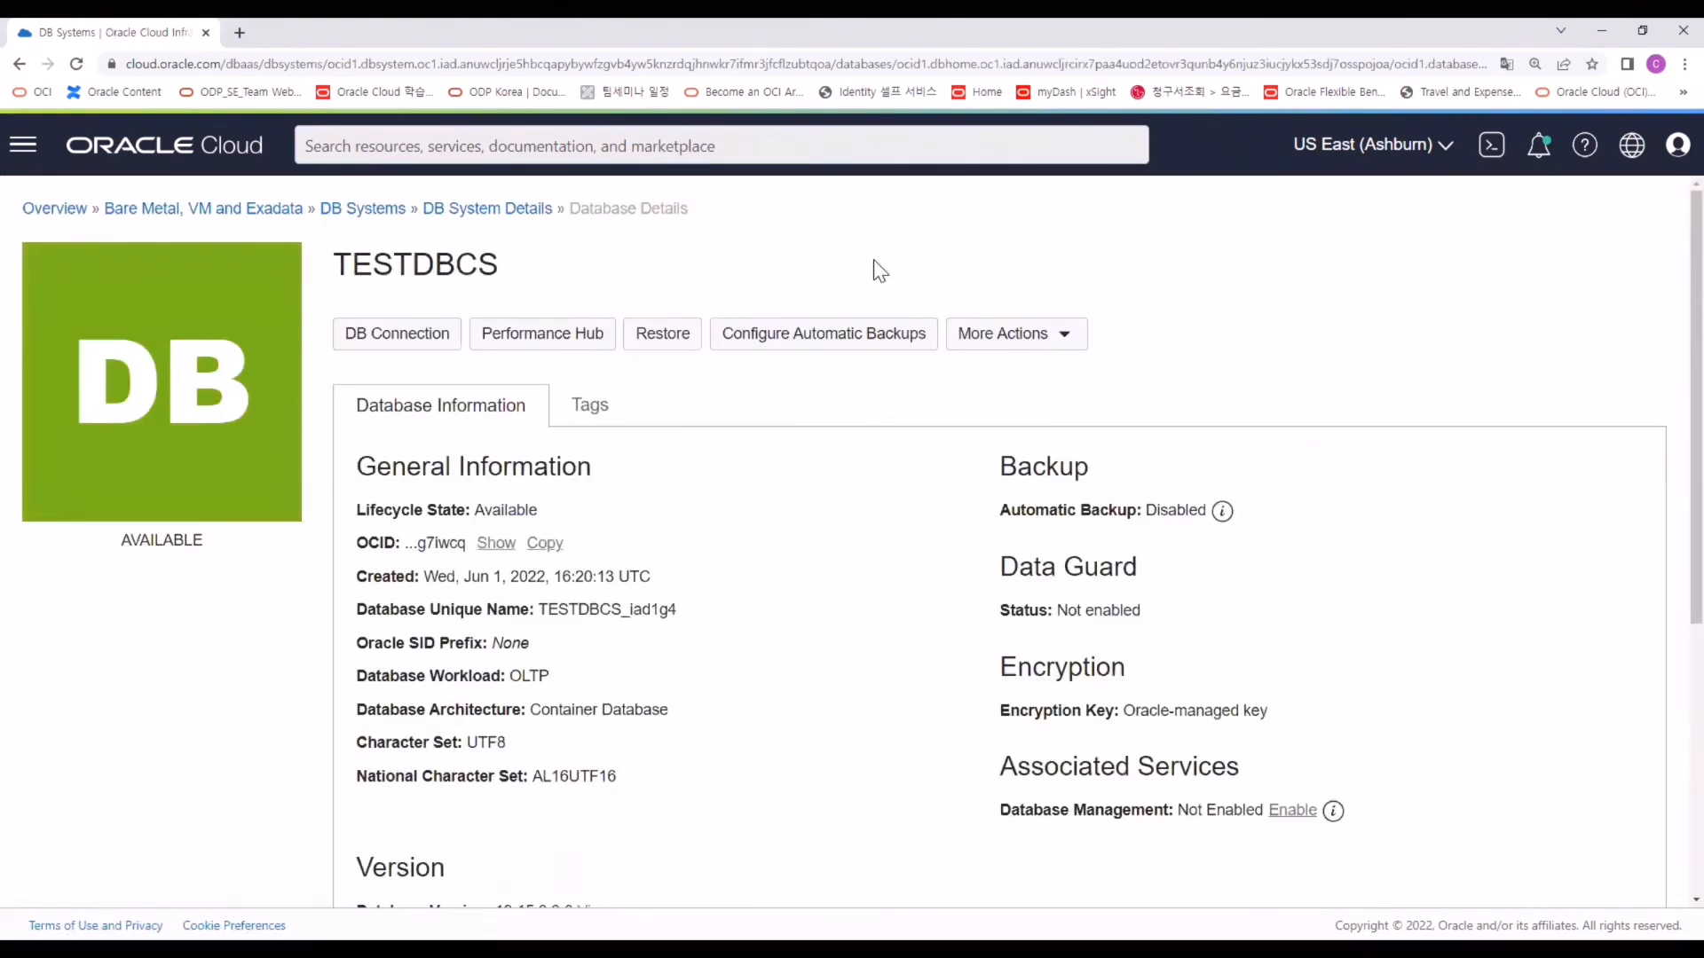
Enable automatic backups with 7-day retention and an 8:00AM–10:00AM schedule, and save.
left_click(856, 344)
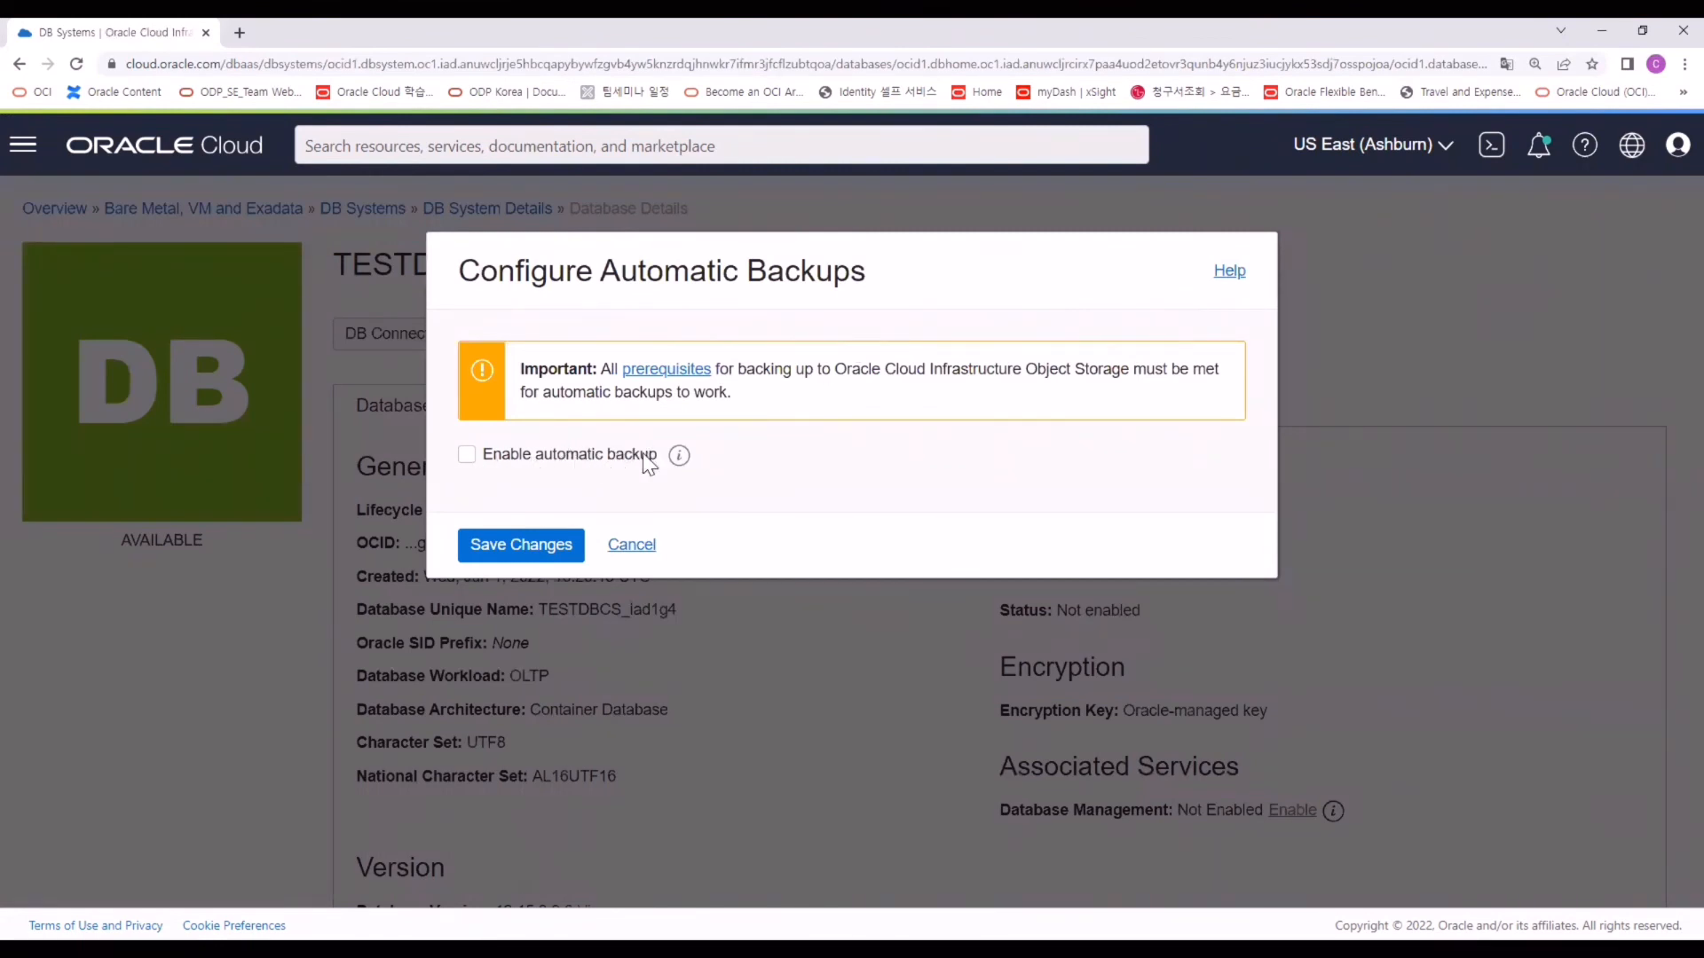
left_click(469, 455)
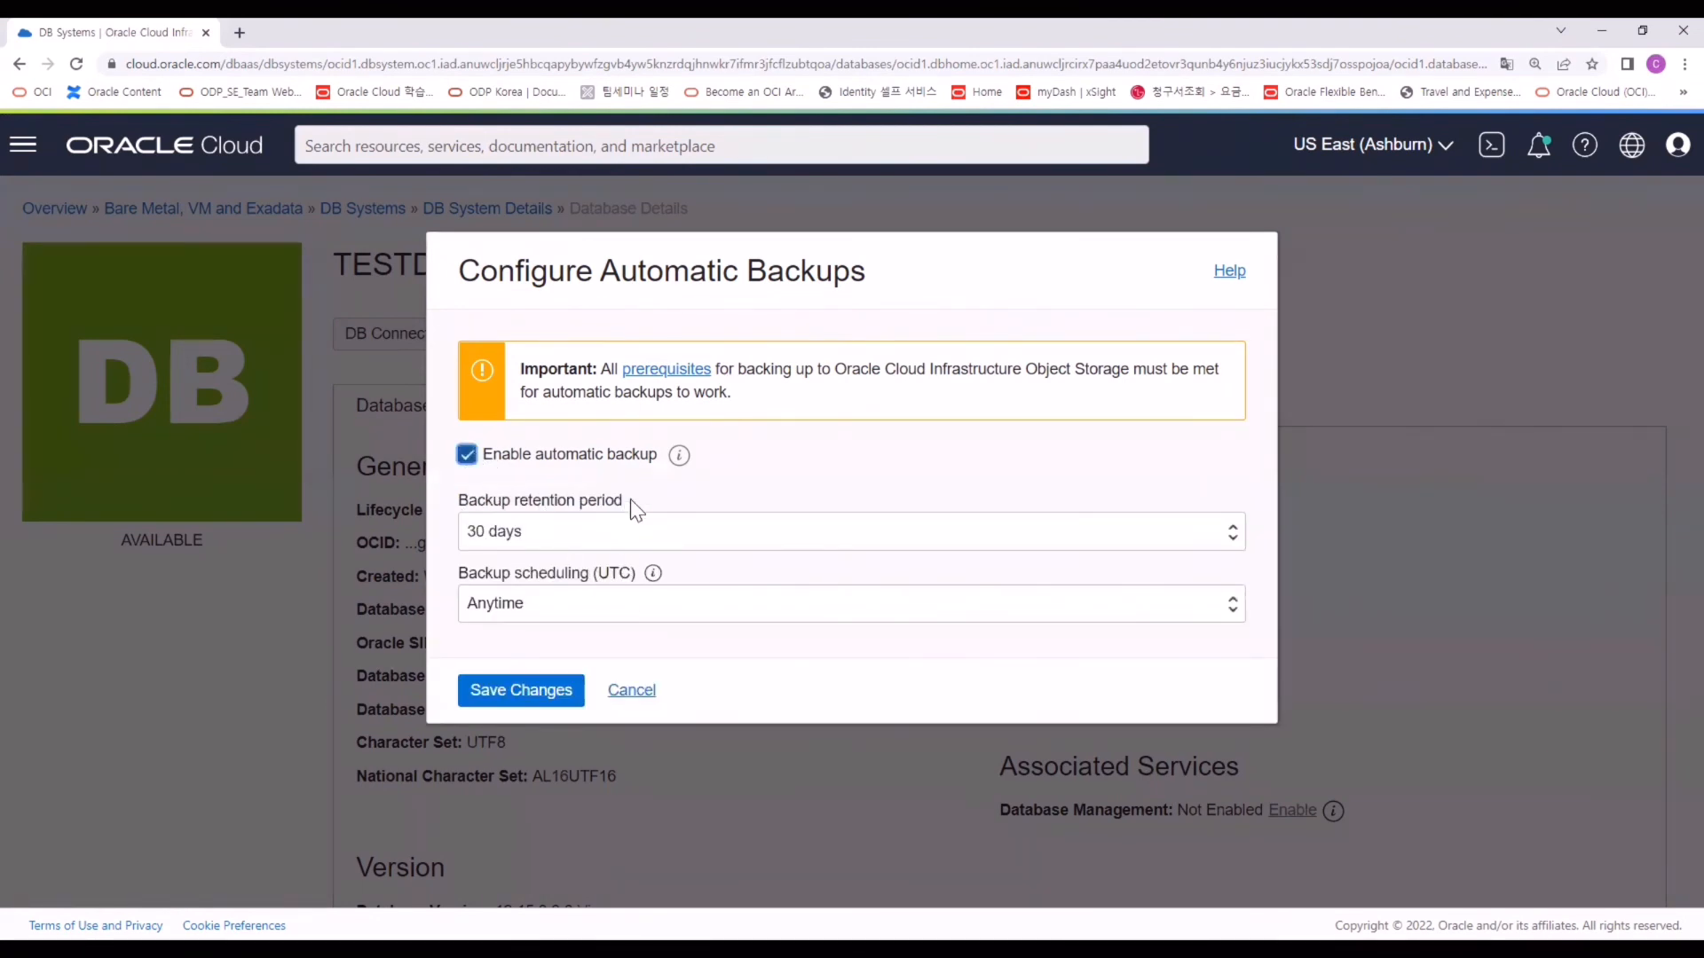
left_click(609, 607)
left_click(549, 537)
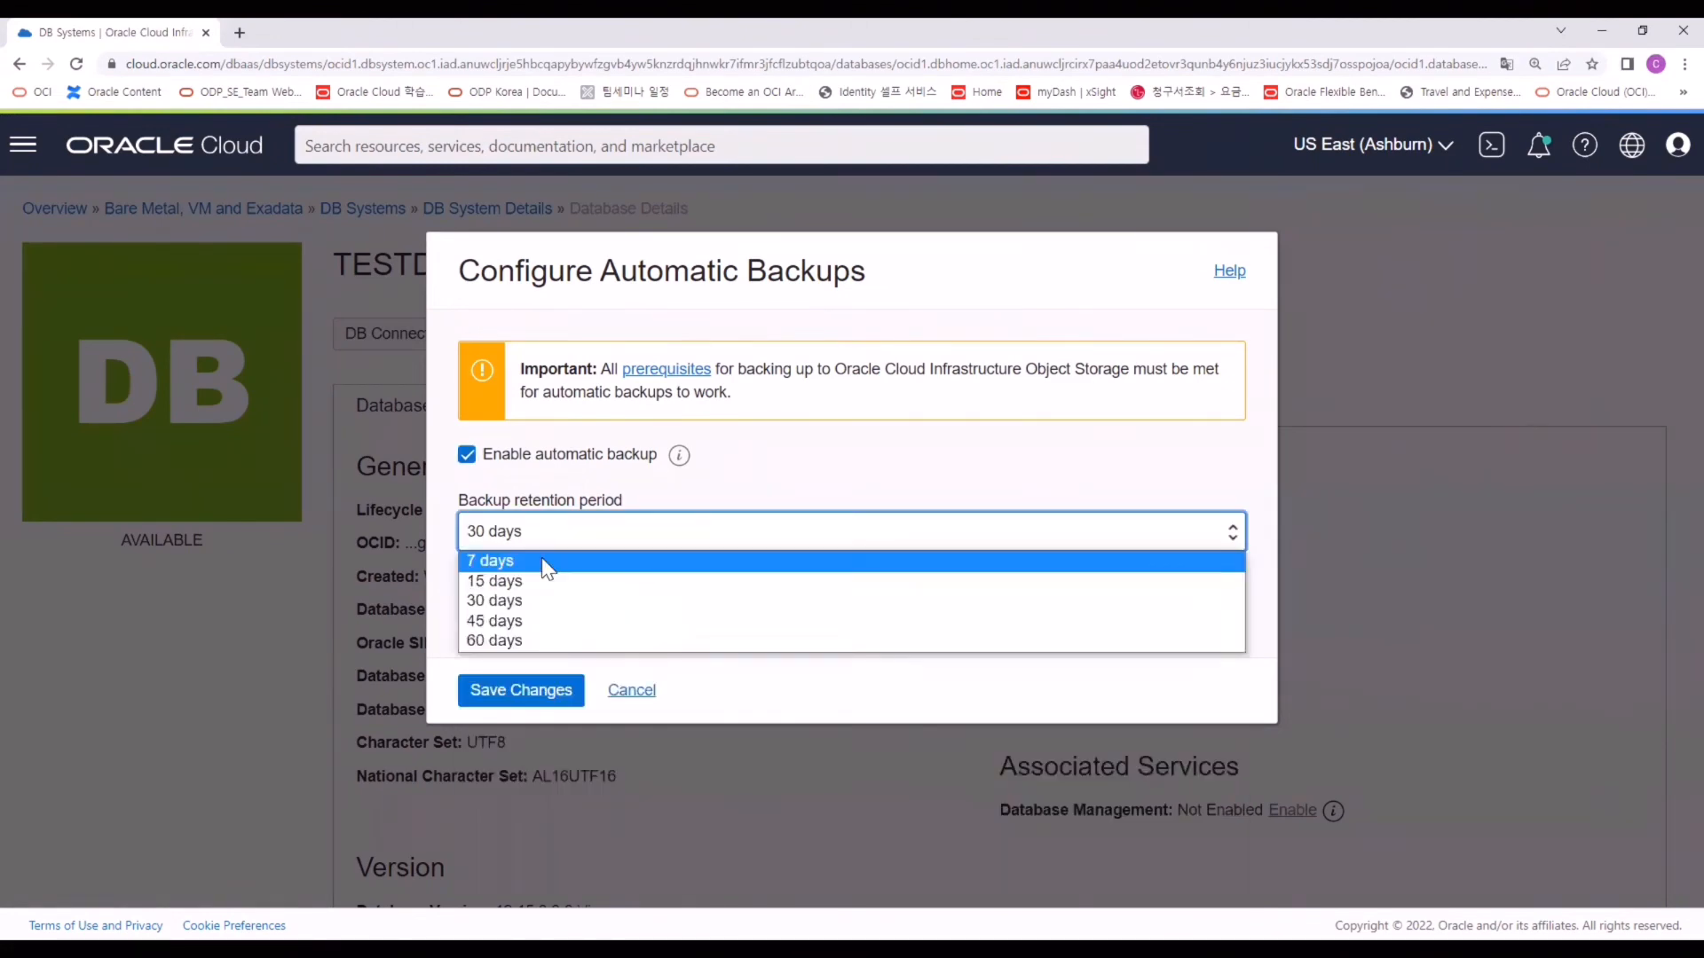
left_click(546, 561)
left_click(536, 692)
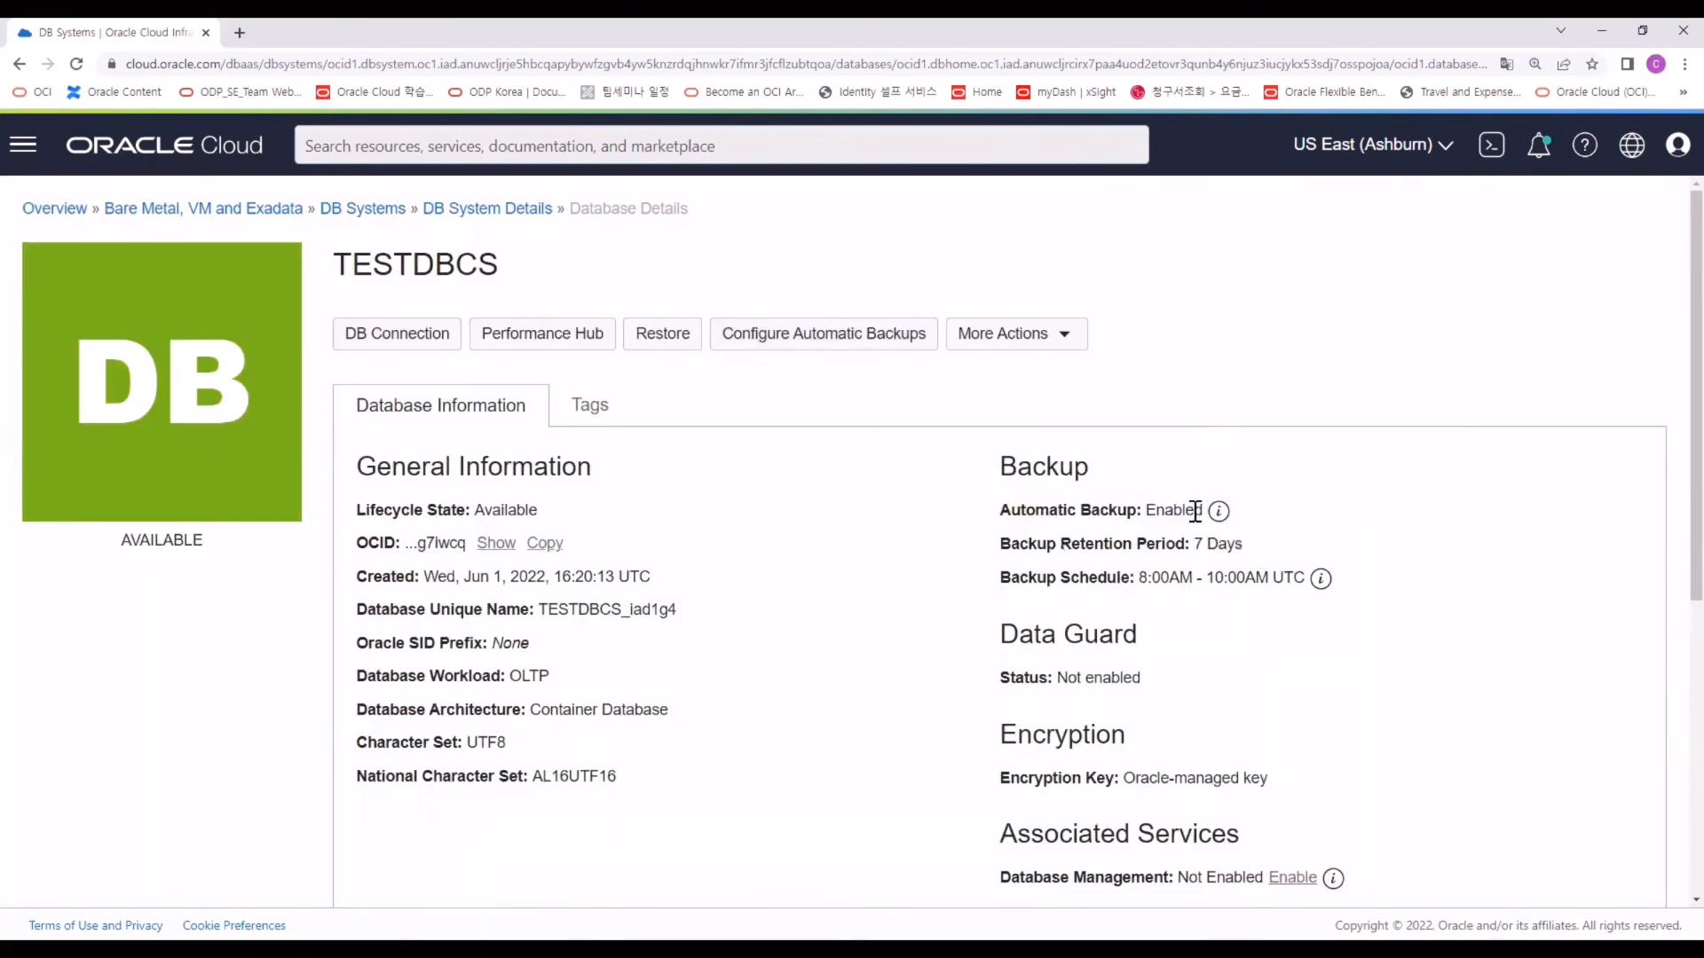
Review the automatic backup status, now showing Enabled.
double_click(1196, 512)
left_click(1218, 512)
scroll(1107, 536, "down", 6)
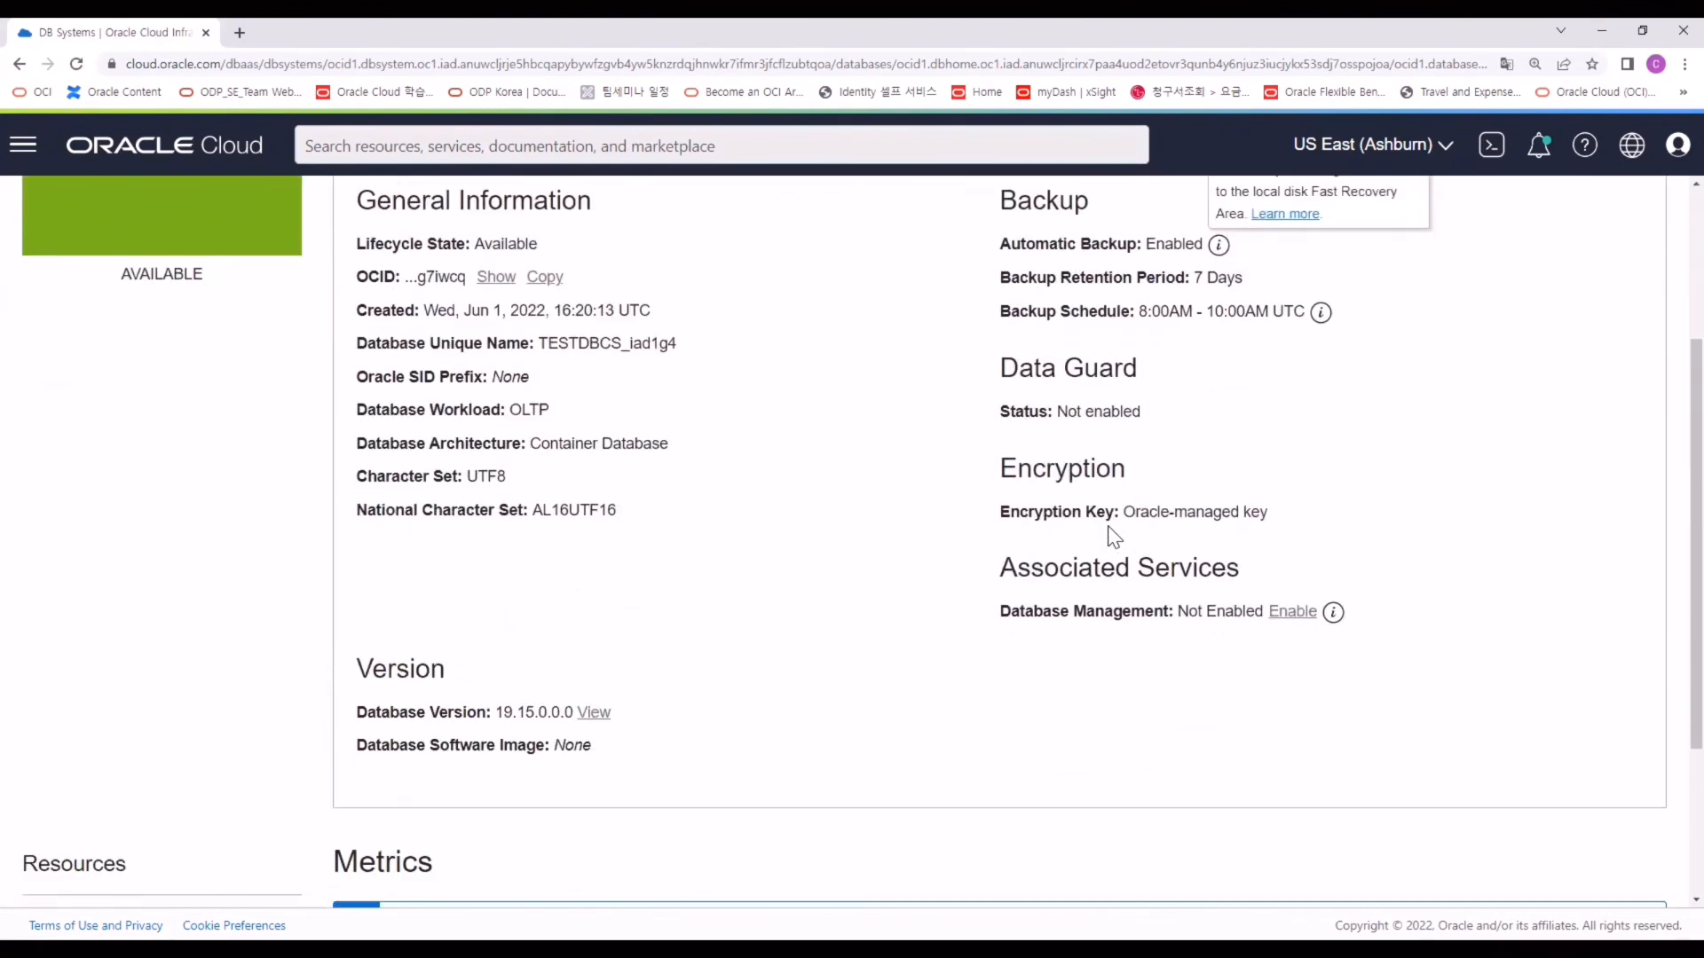
Create a manual backup named backup_20220602 from the Backups list.
left_click(105, 715)
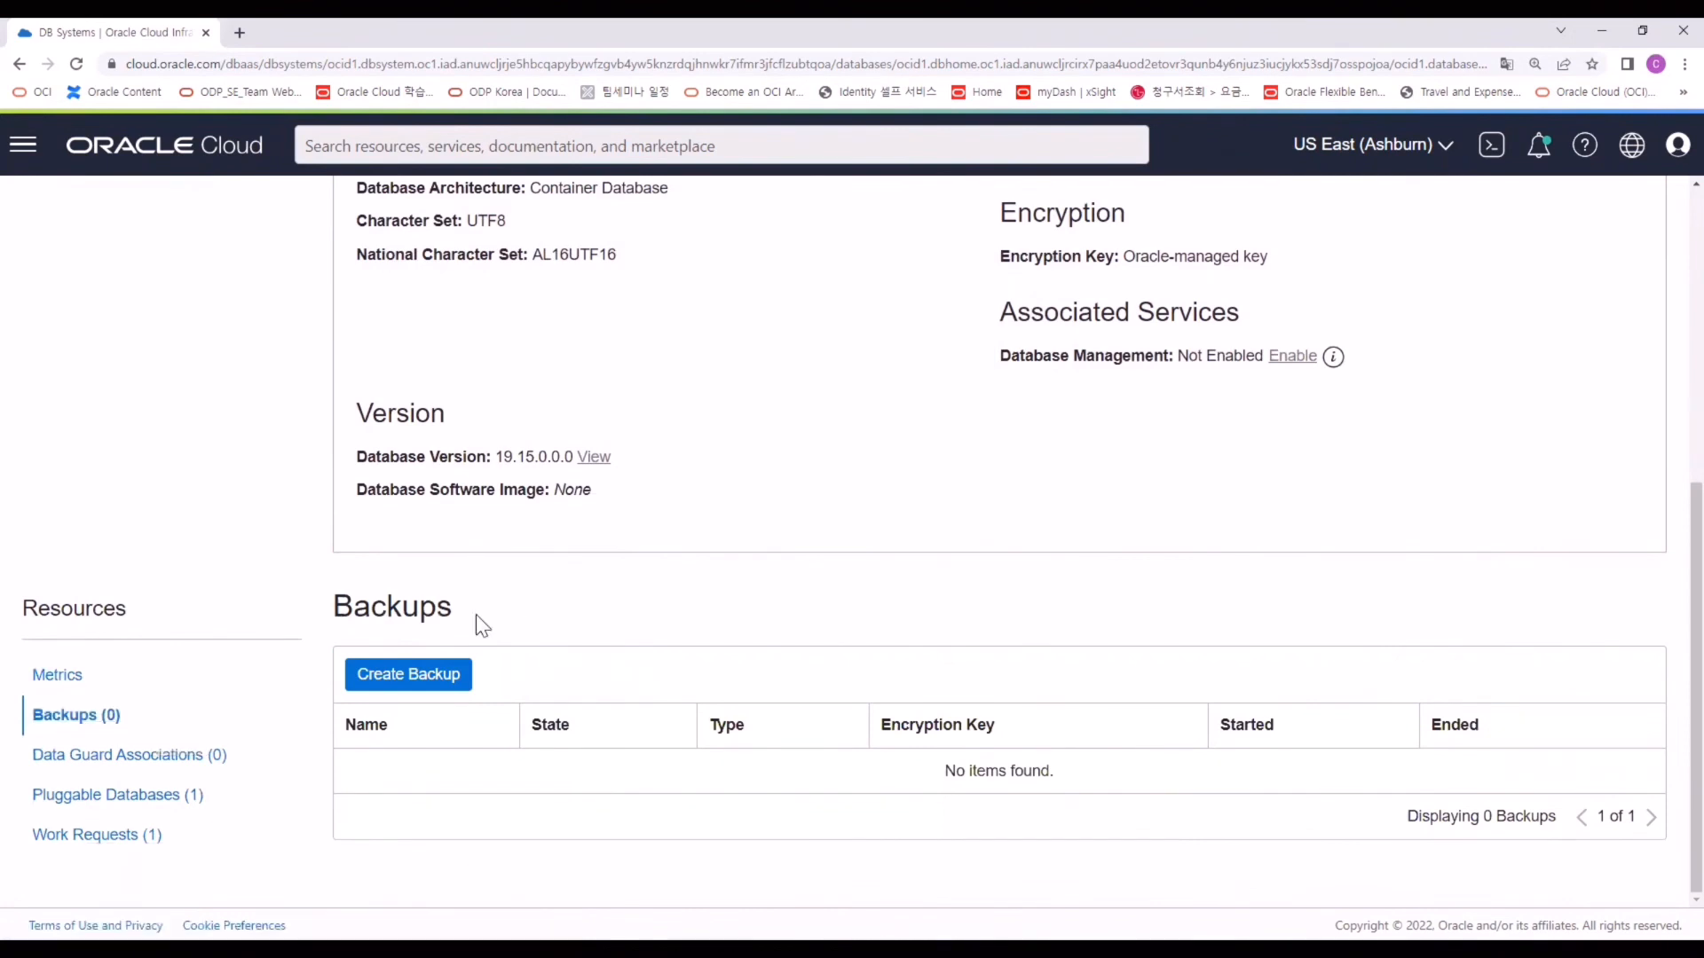
left_click(410, 679)
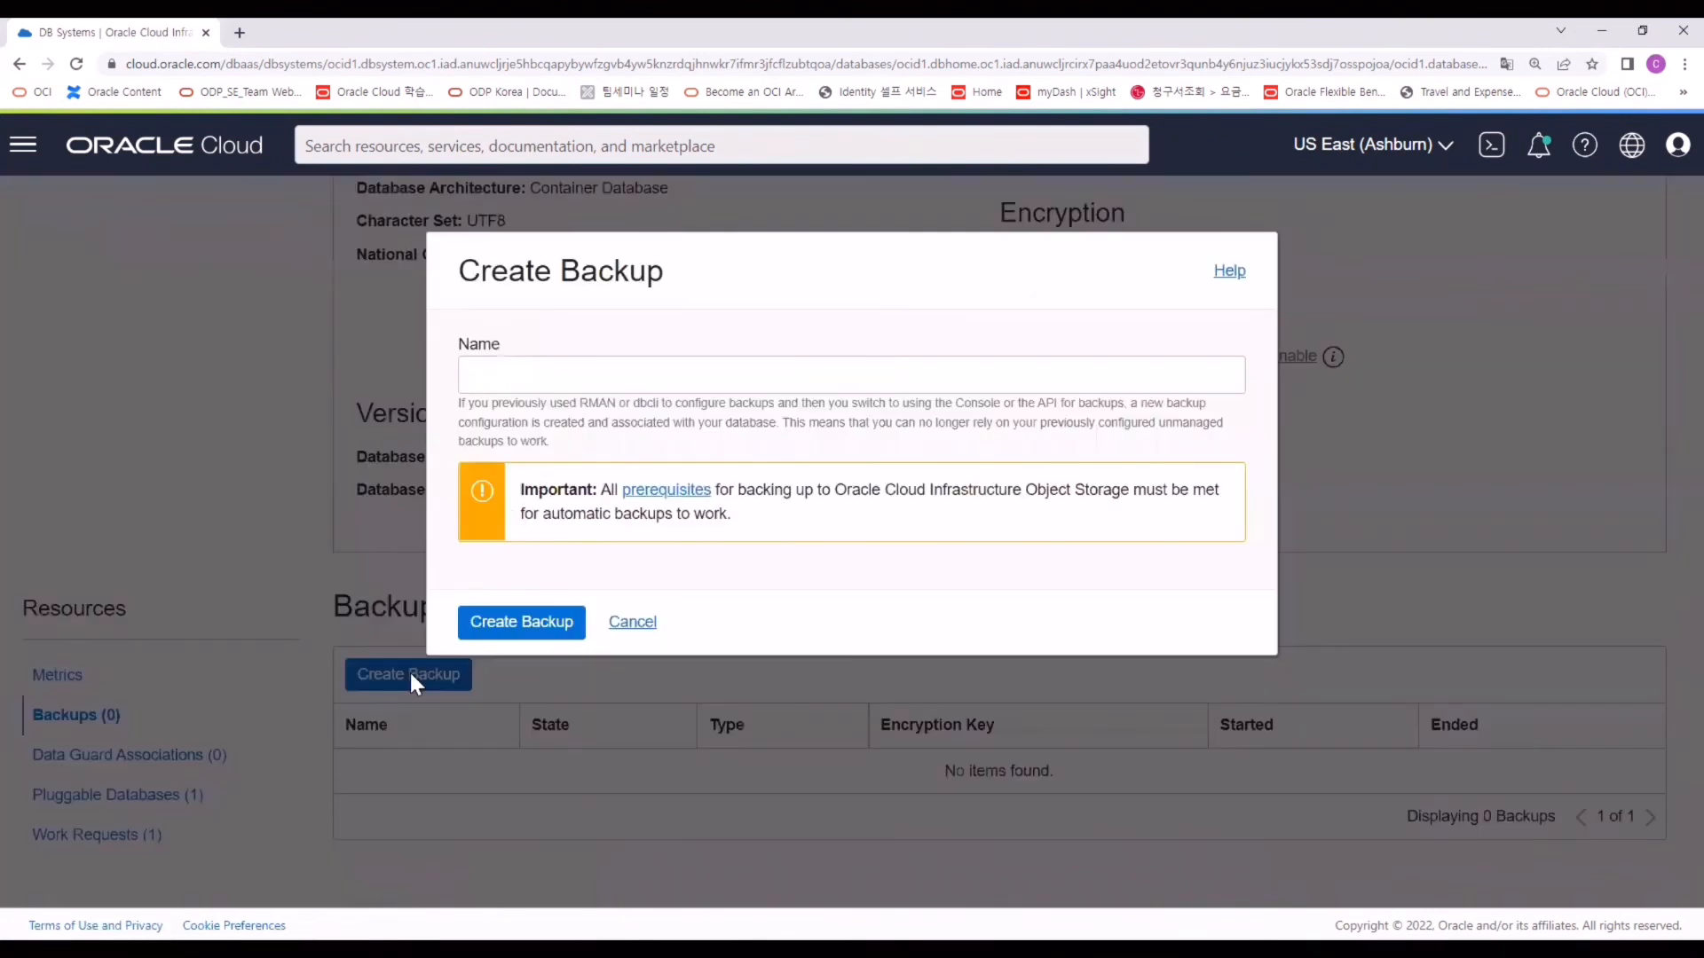
left_click(567, 381)
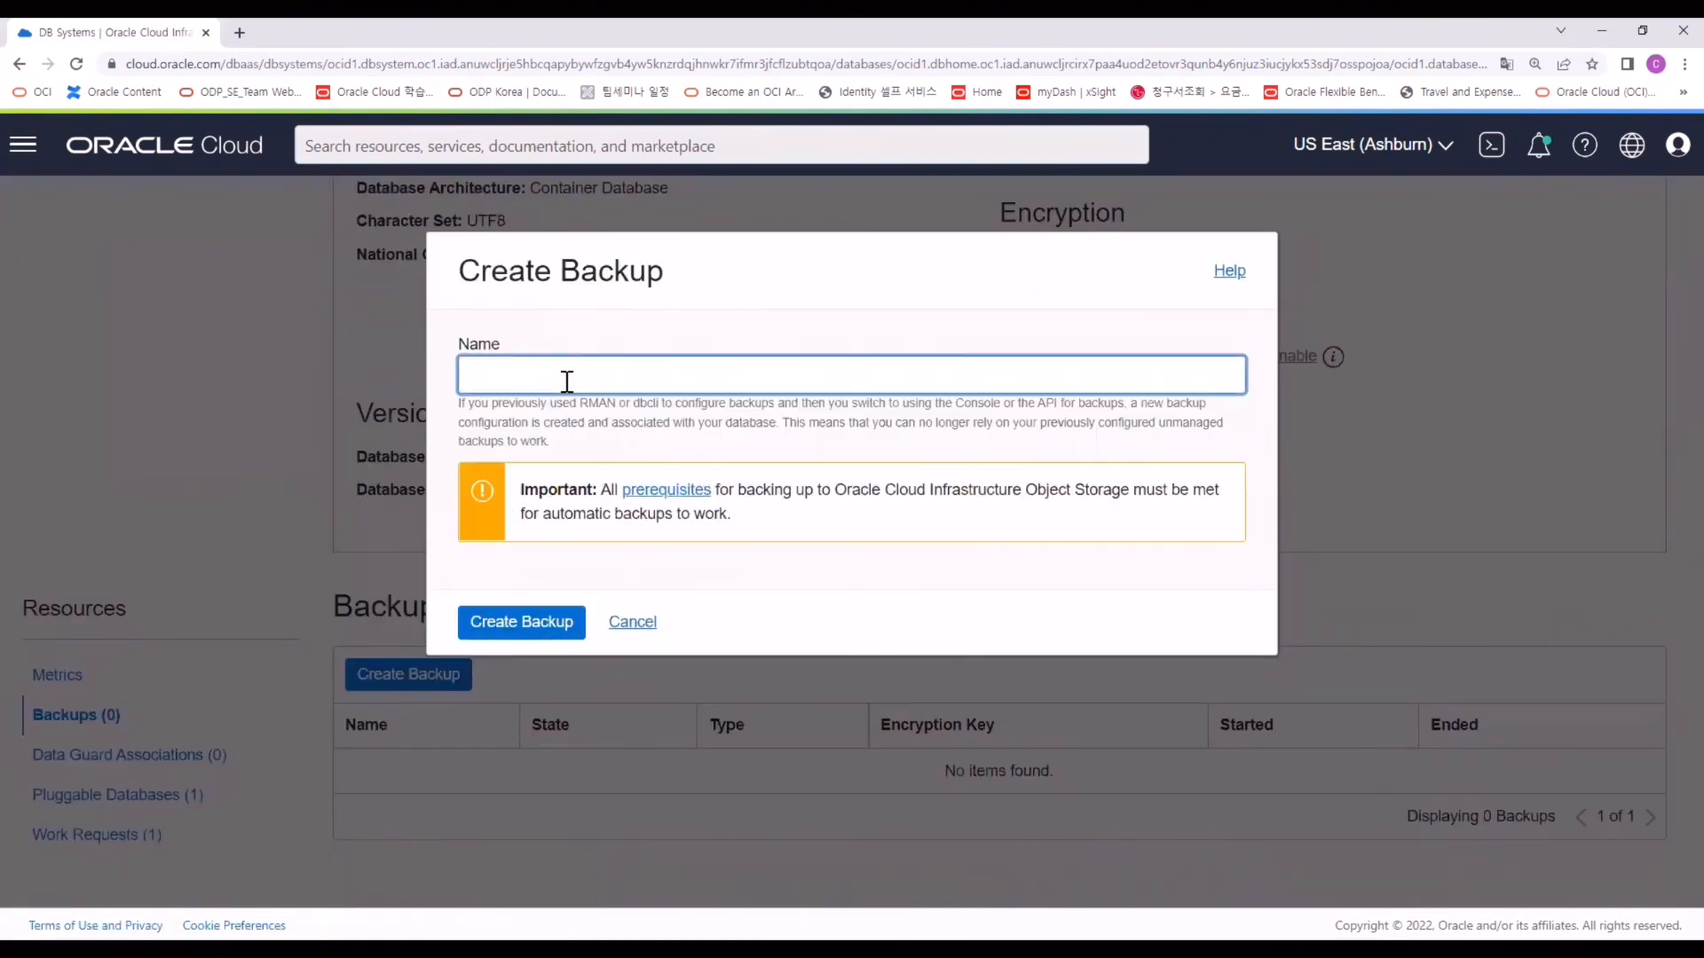
type("backup_20220602")
left_click(530, 620)
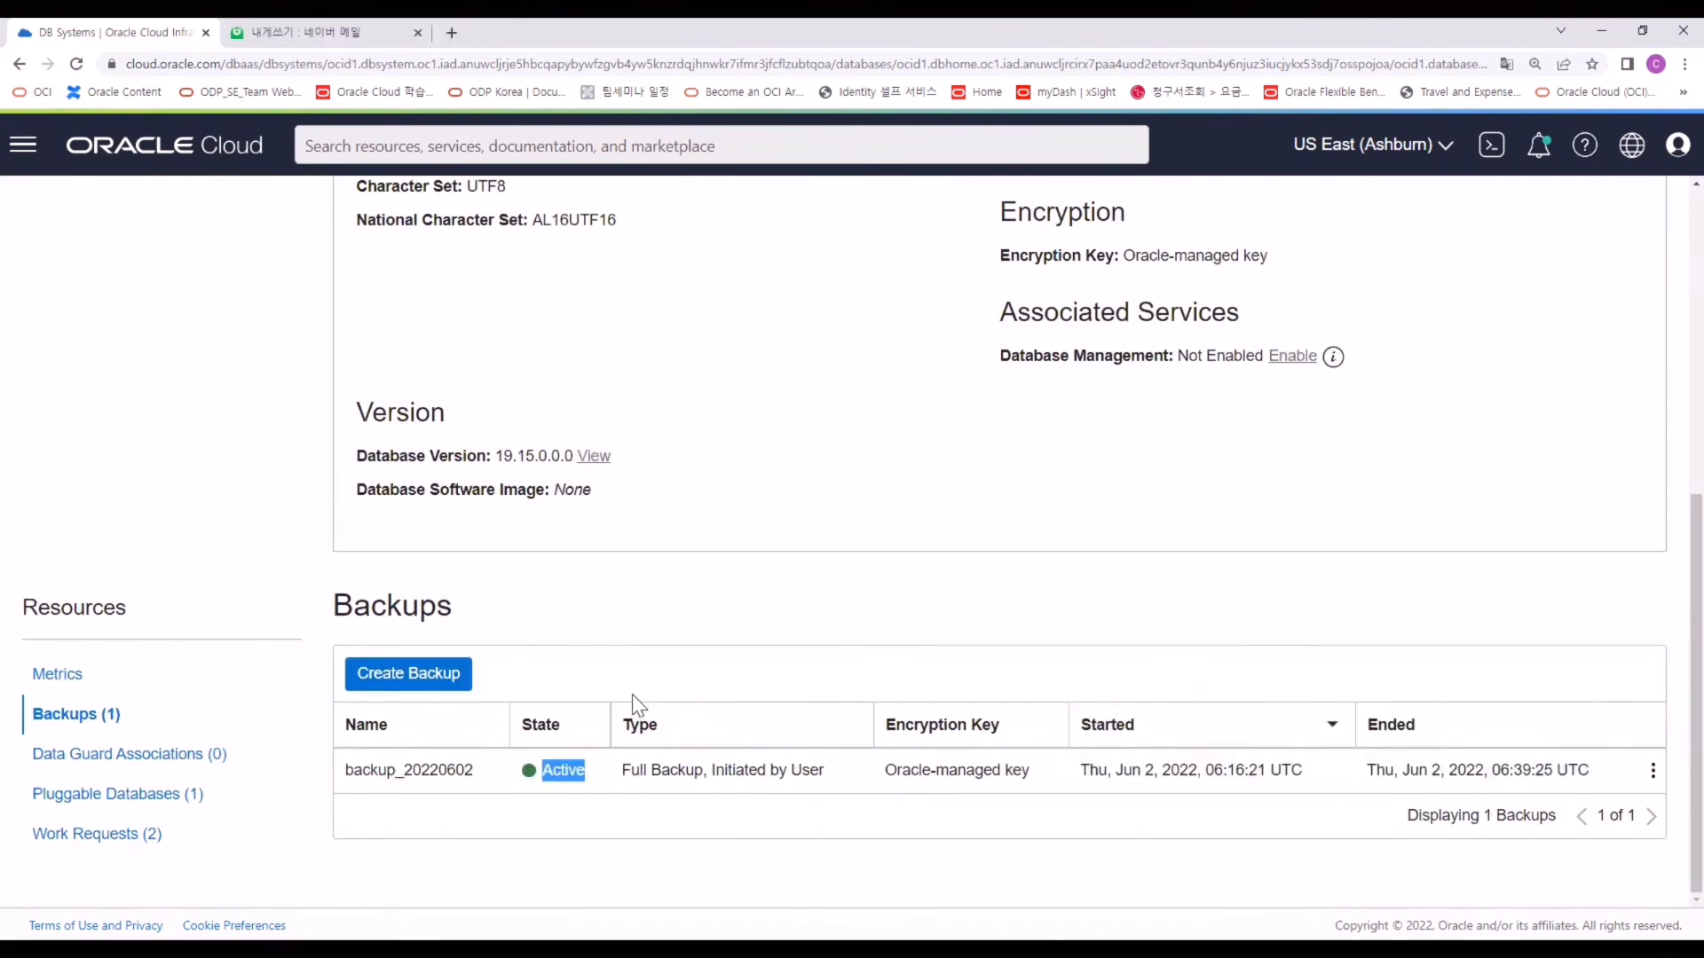
Check the new backup is listed as Active.
left_click(584, 770)
left_click_drag(584, 772, 539, 772)
scroll(603, 710, "up", 3)
scroll(602, 699, "up", 4)
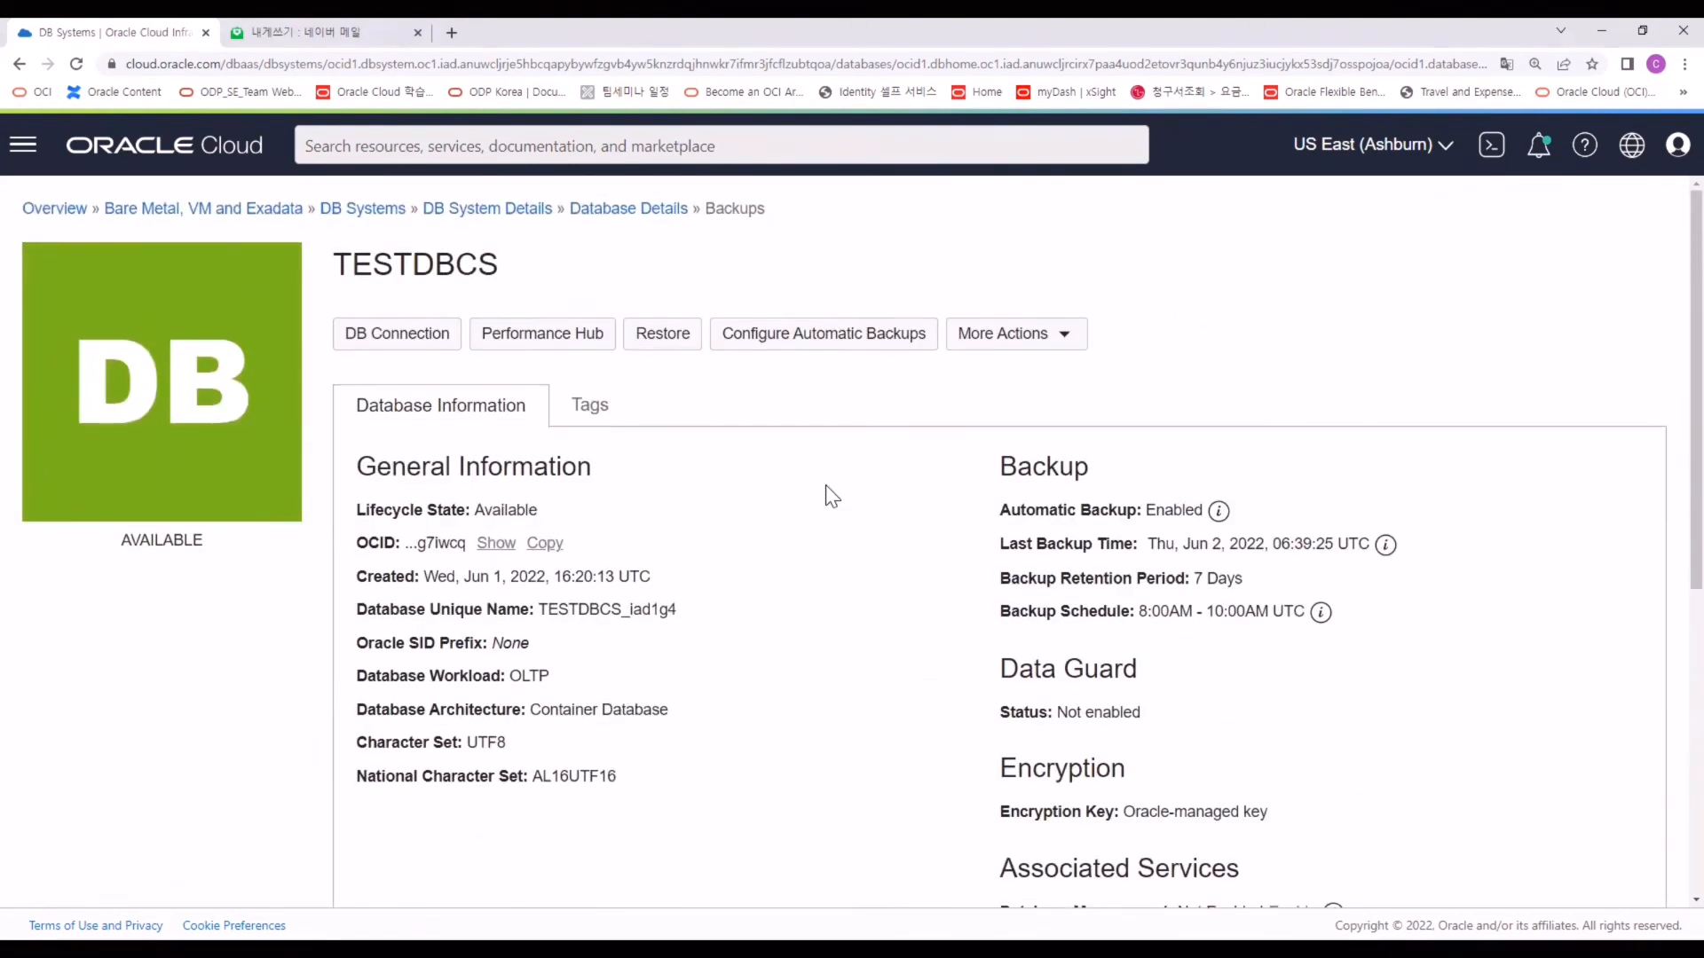
Look at the Restore to a timestamp and Restore to SCN options, then cancel.
left_click(668, 344)
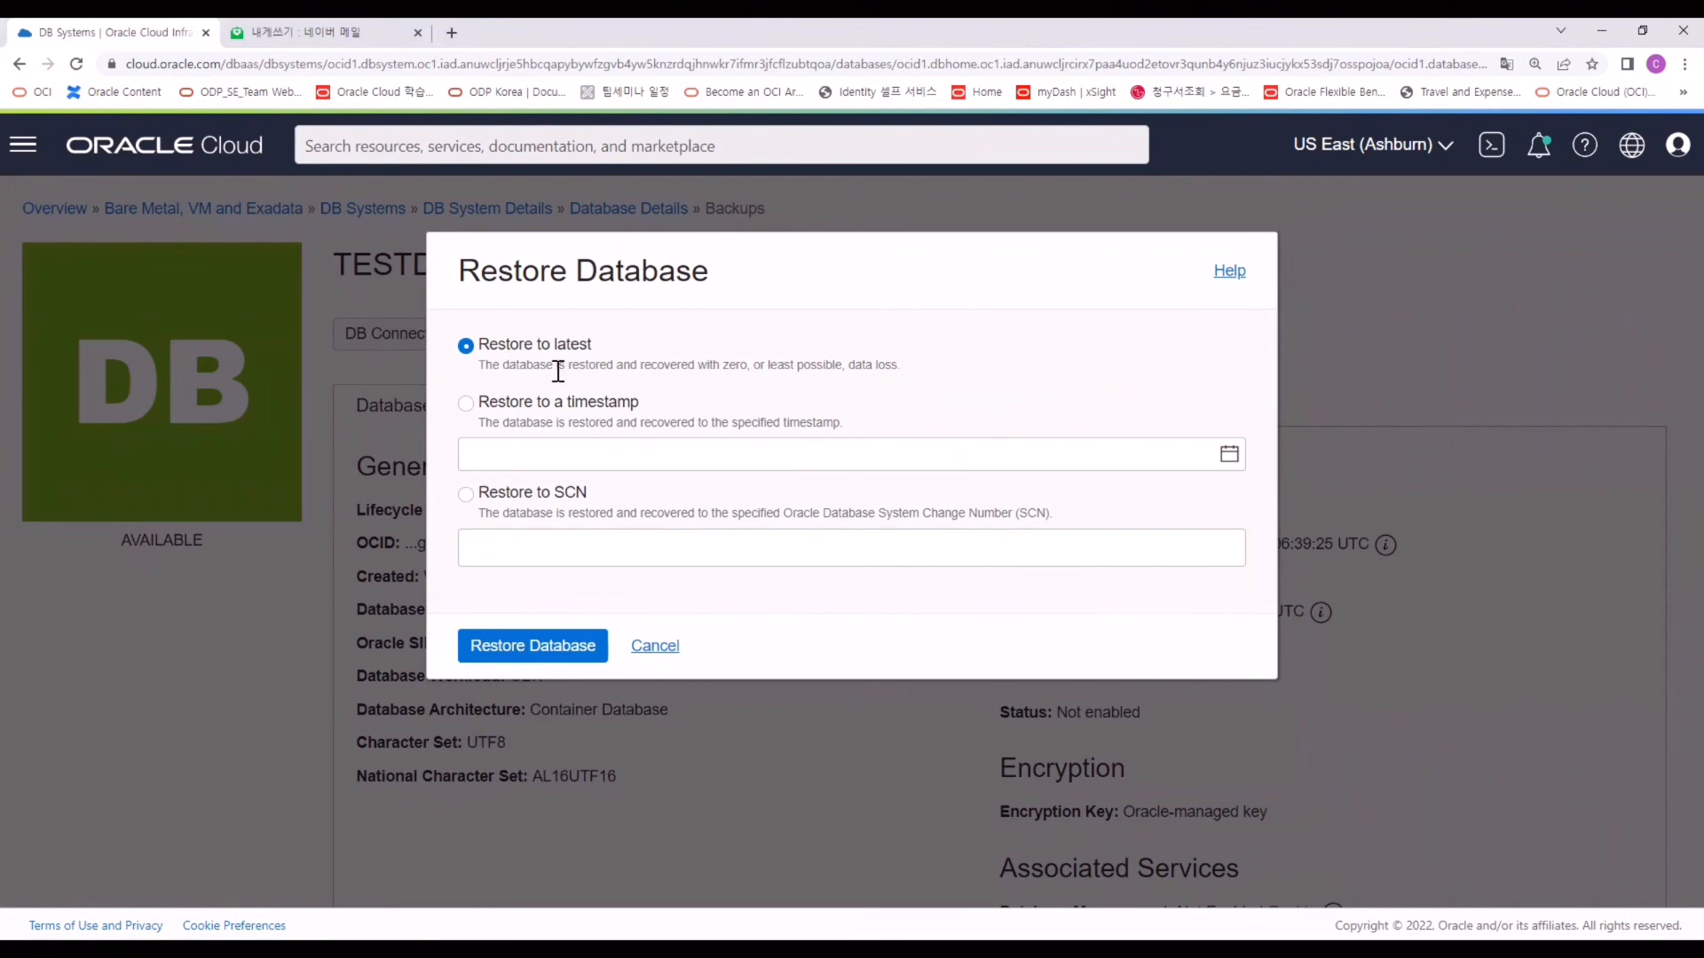
left_click(559, 408)
left_click(566, 499)
left_click(675, 655)
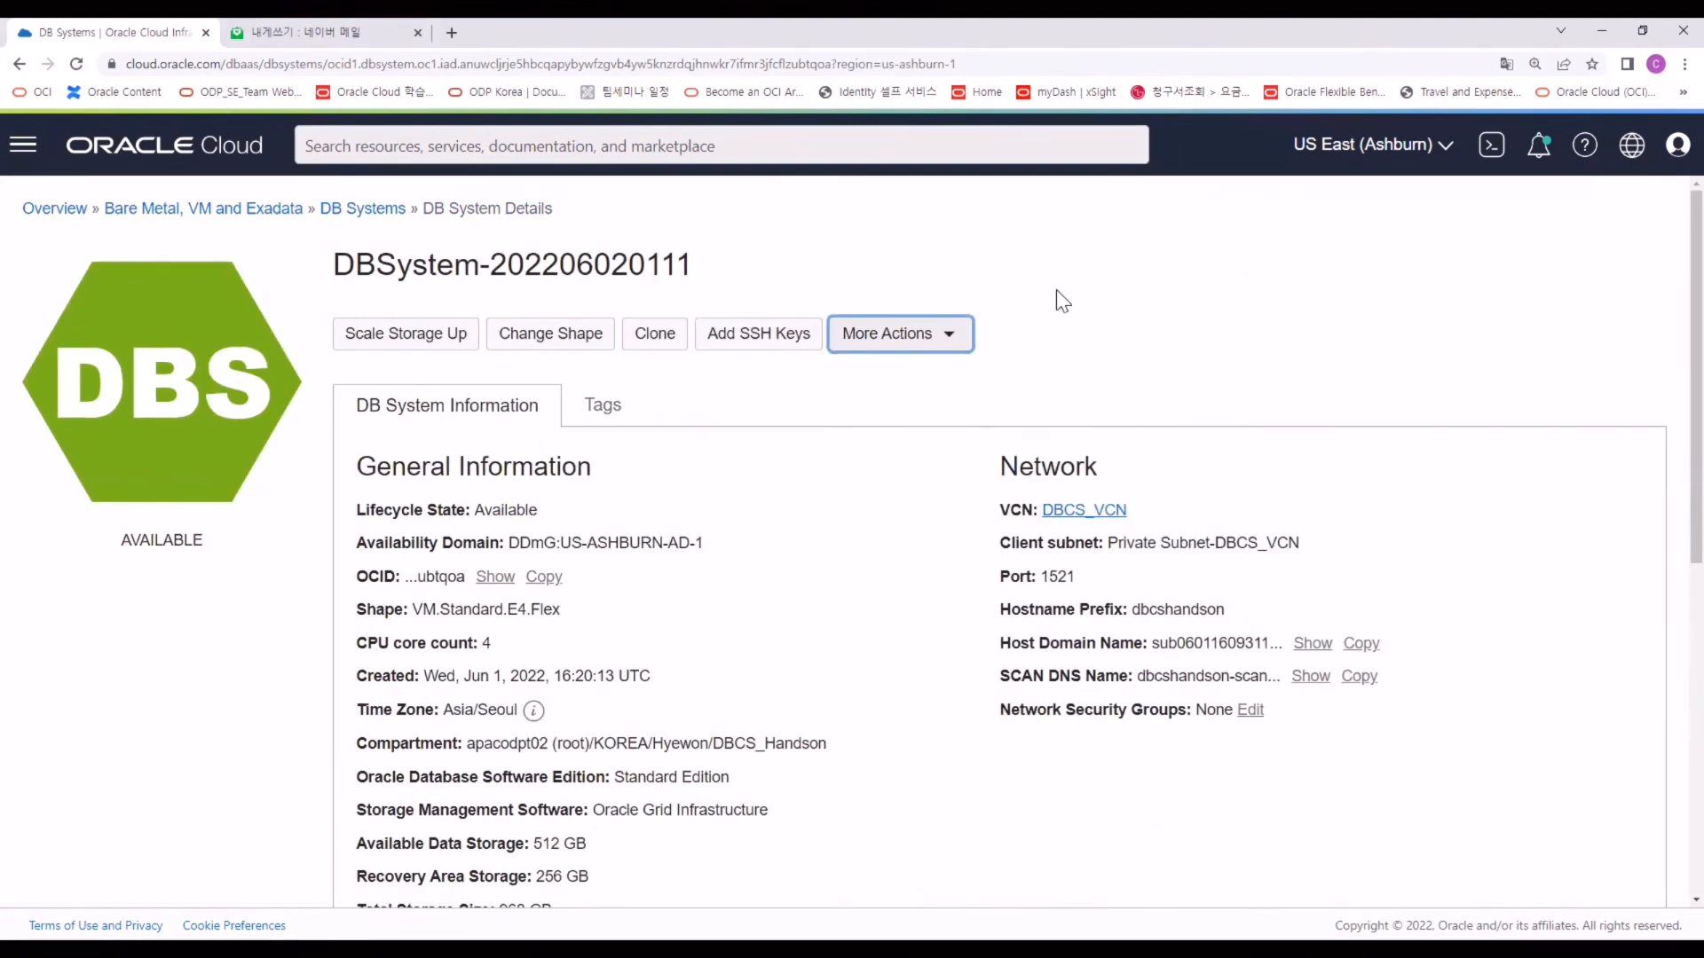
left_click(949, 334)
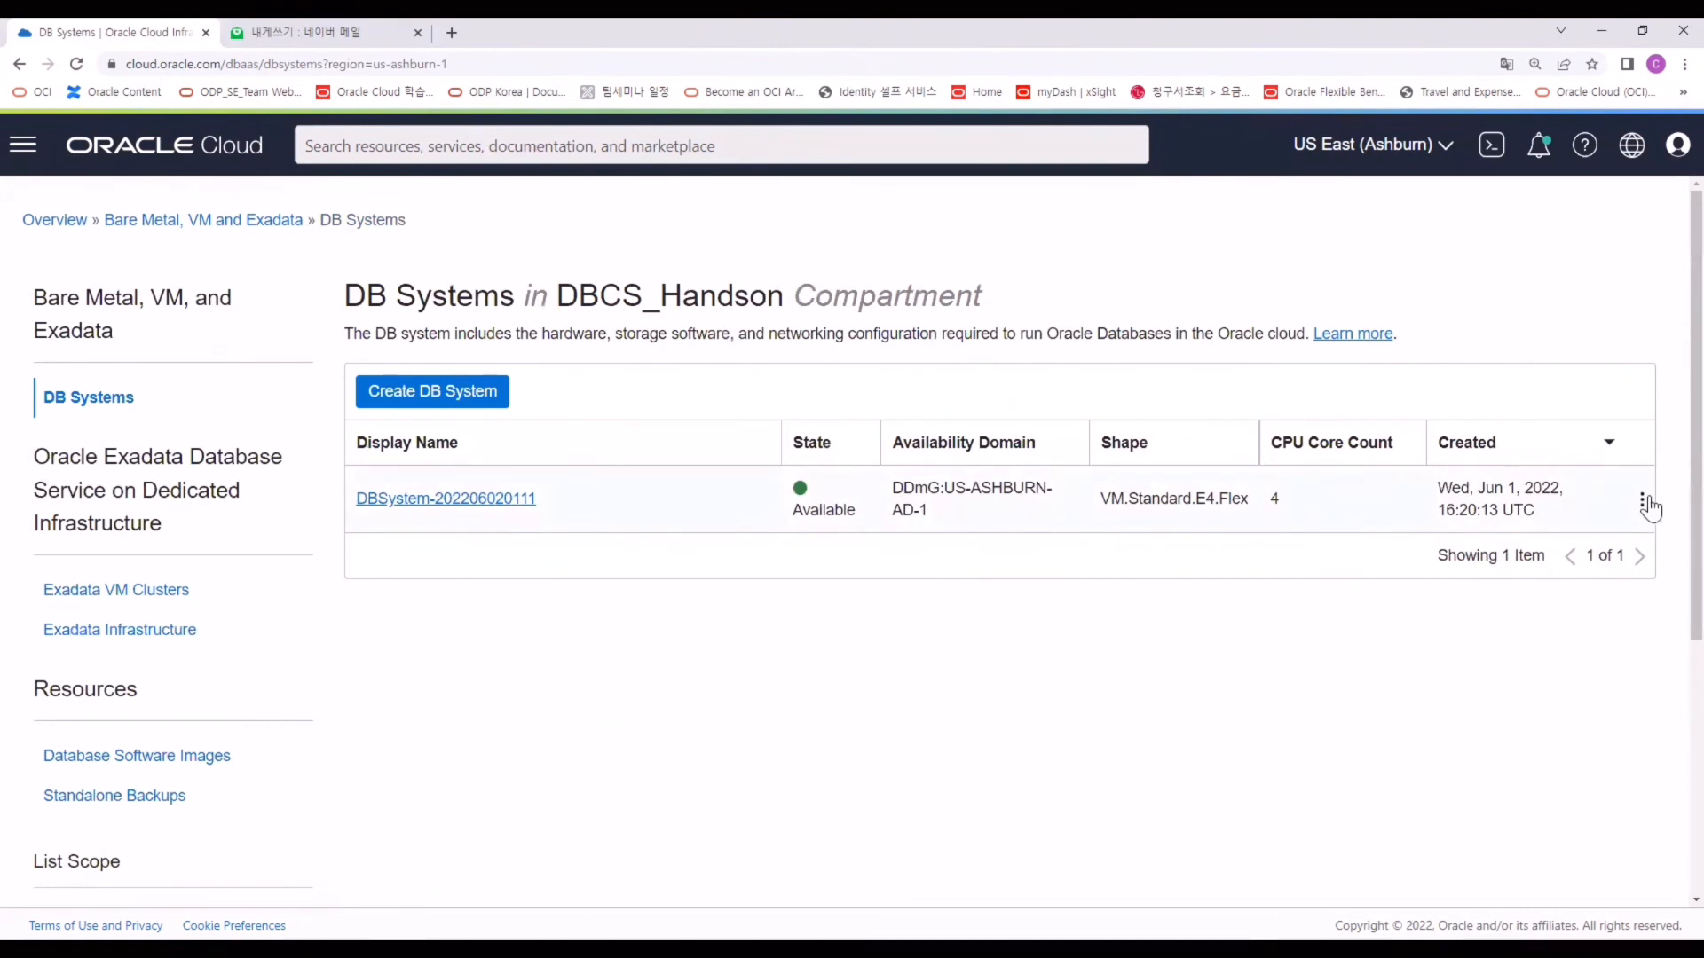
left_click(1645, 502)
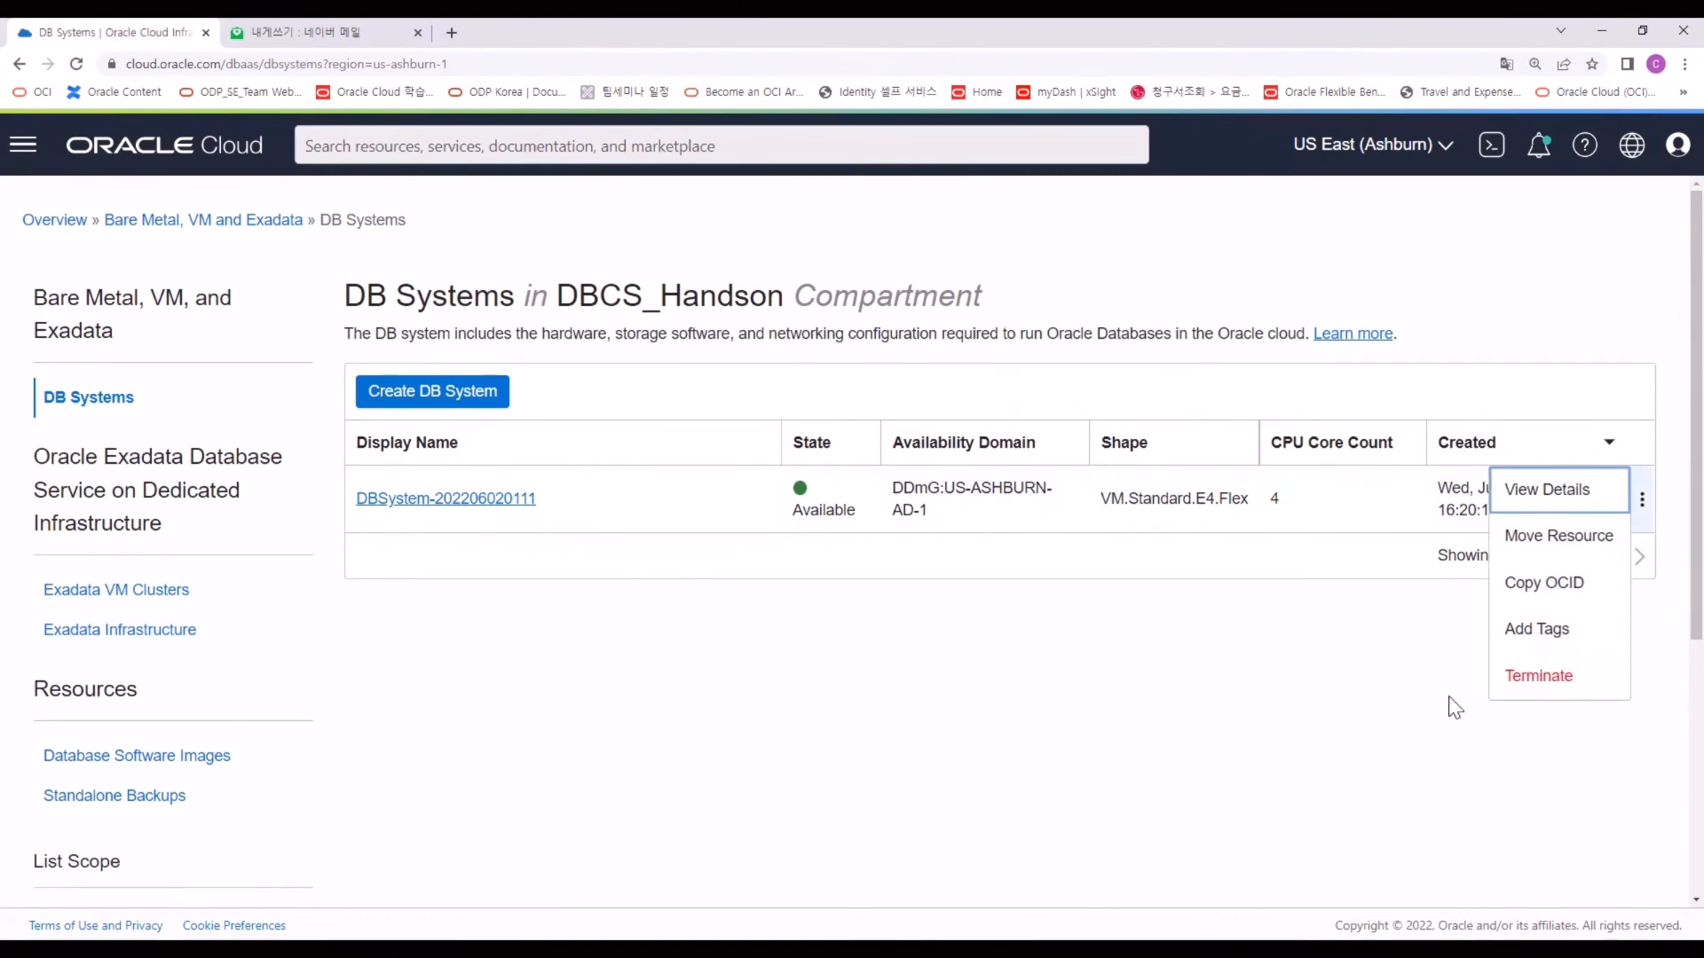
left_click(1572, 681)
key("ctrl+v")
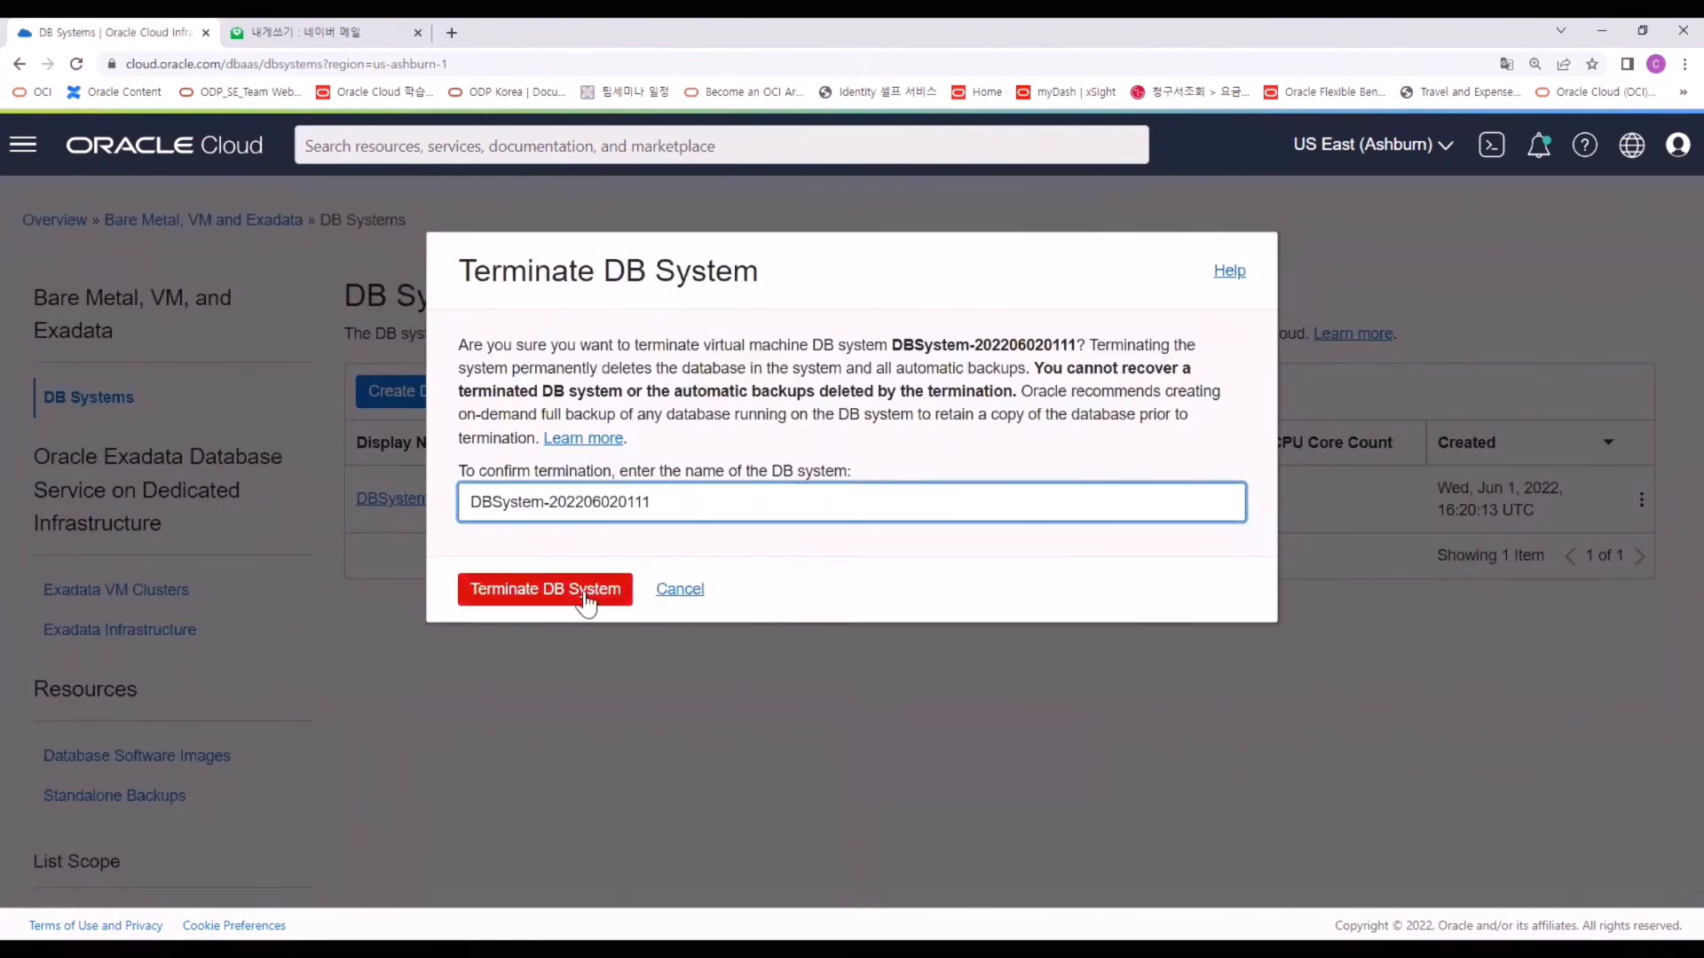
left_click(586, 602)
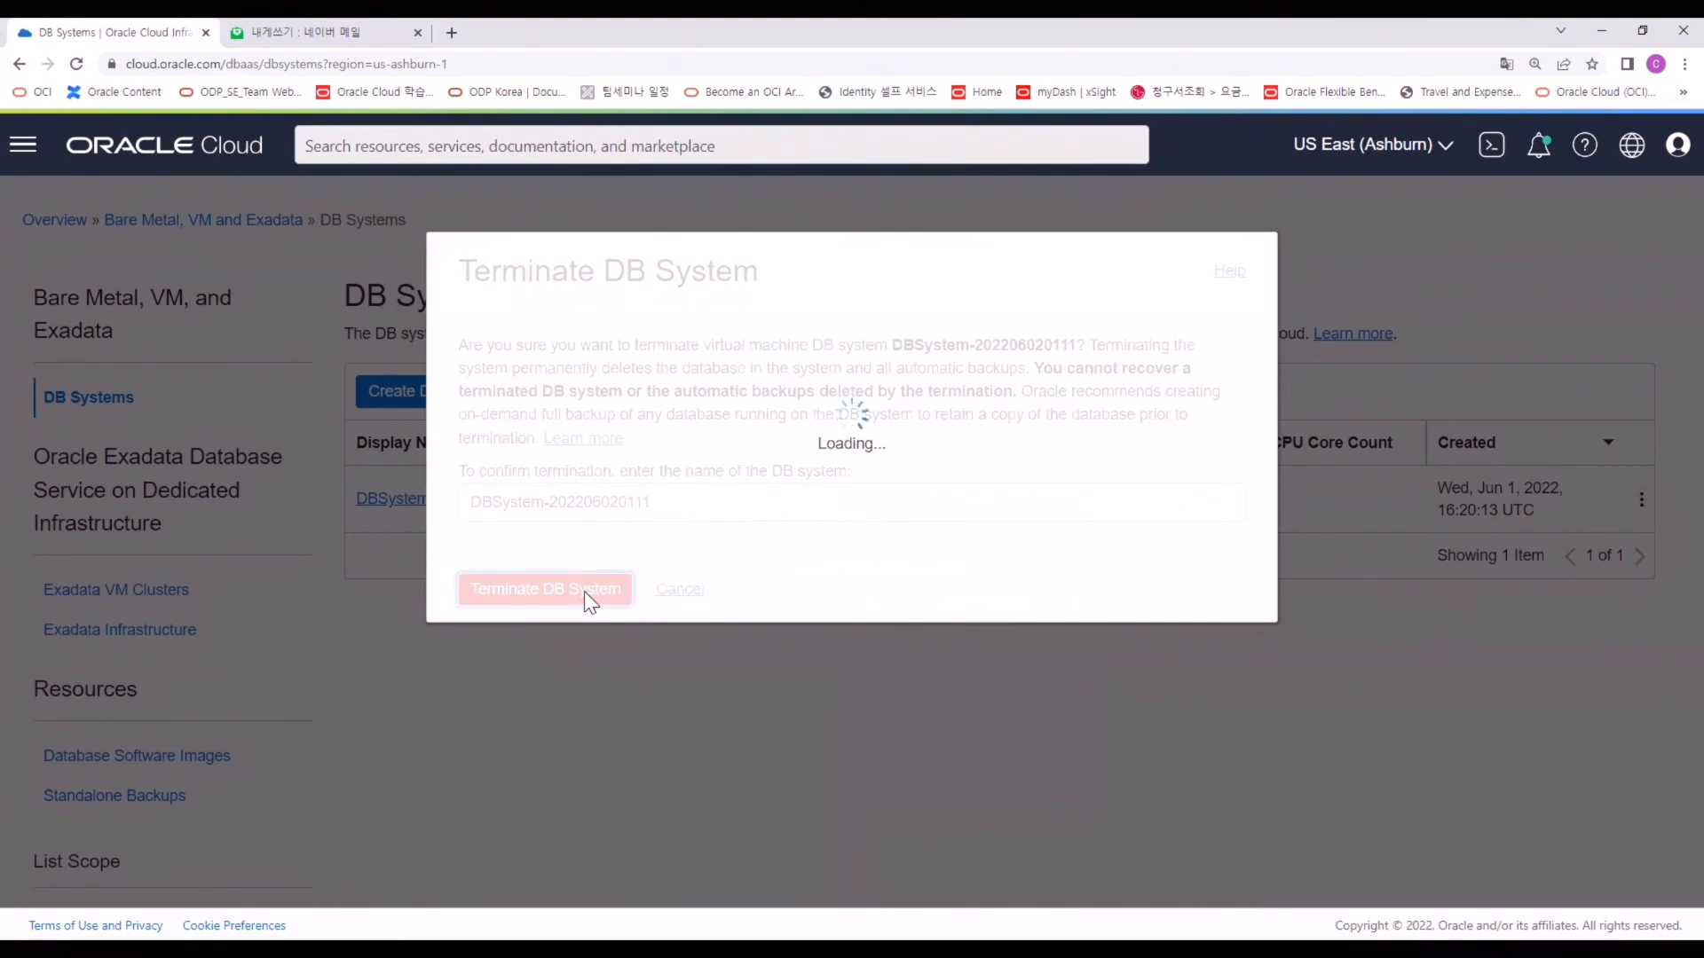